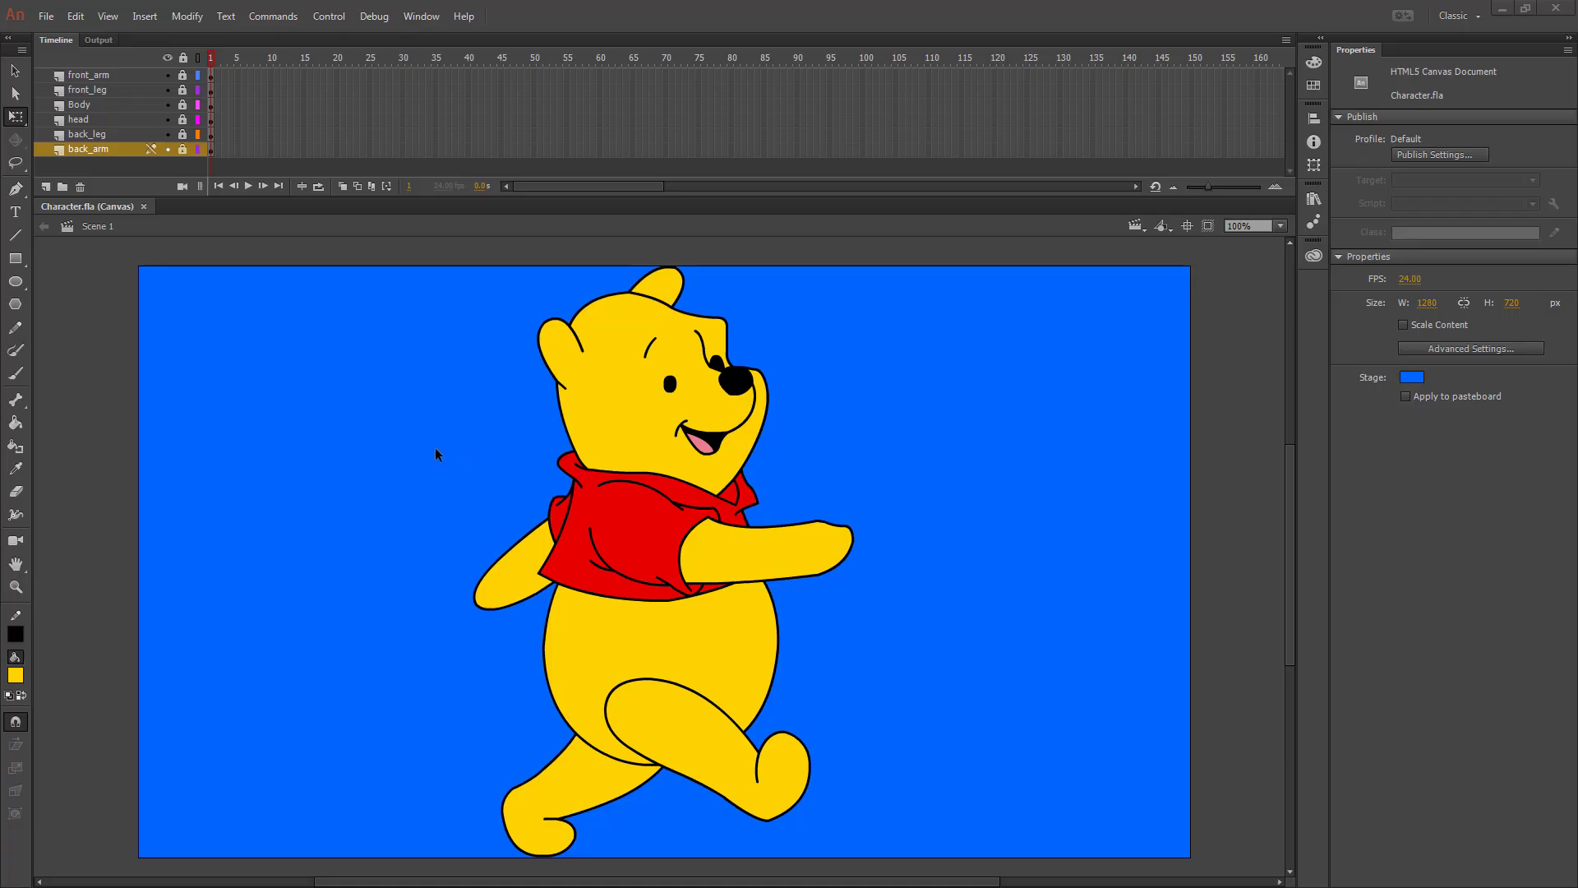
Save a copy of the character document as "walk cycle" in the Animate folder.
left_click(46, 16)
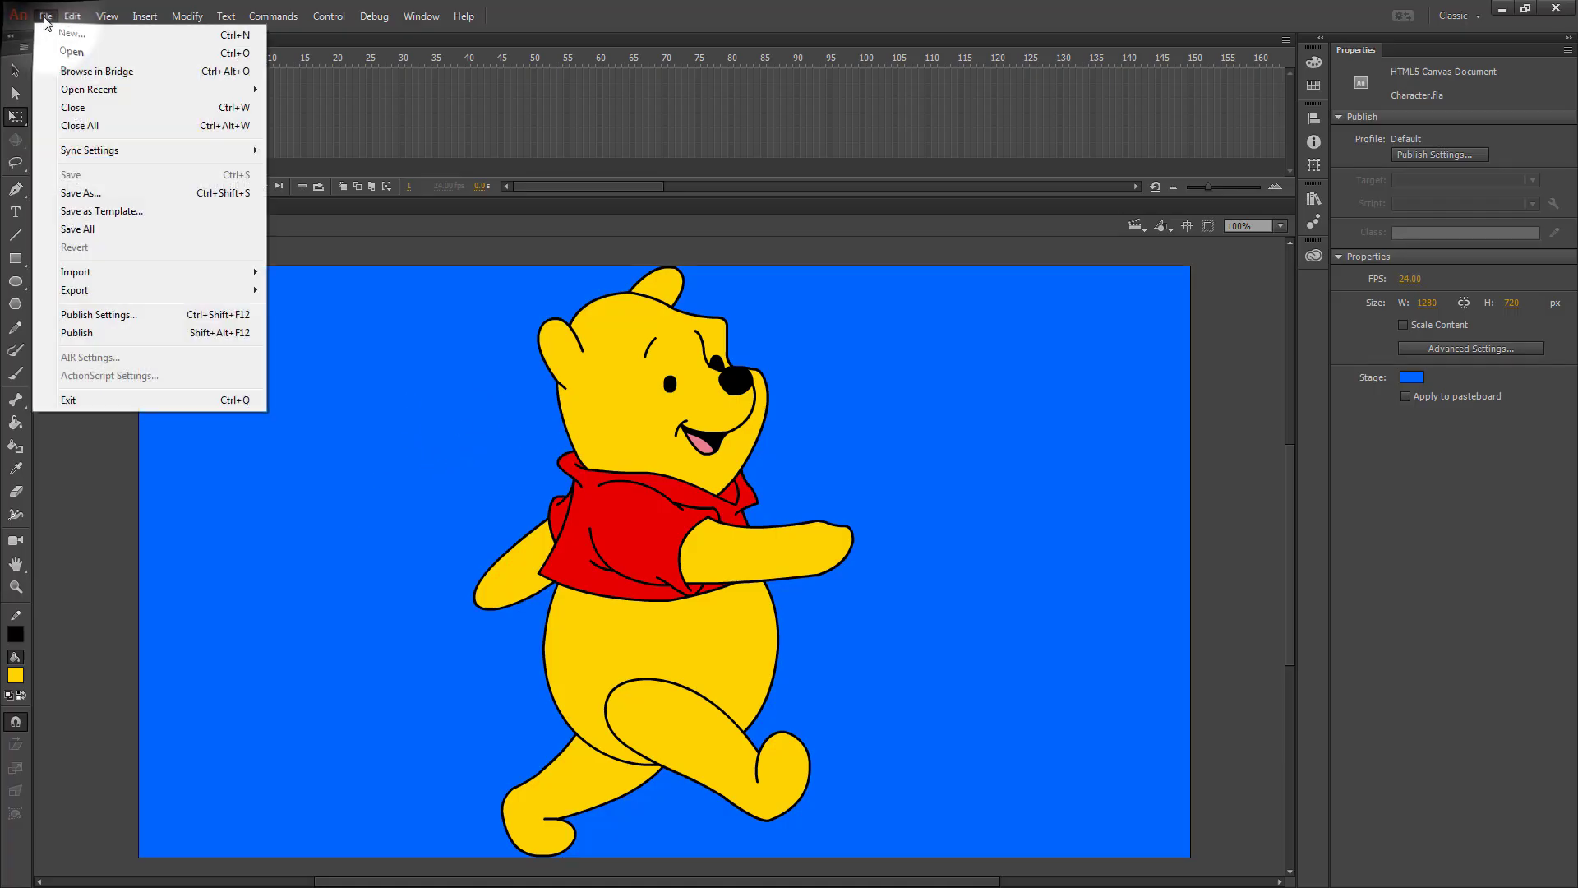
left_click(88, 193)
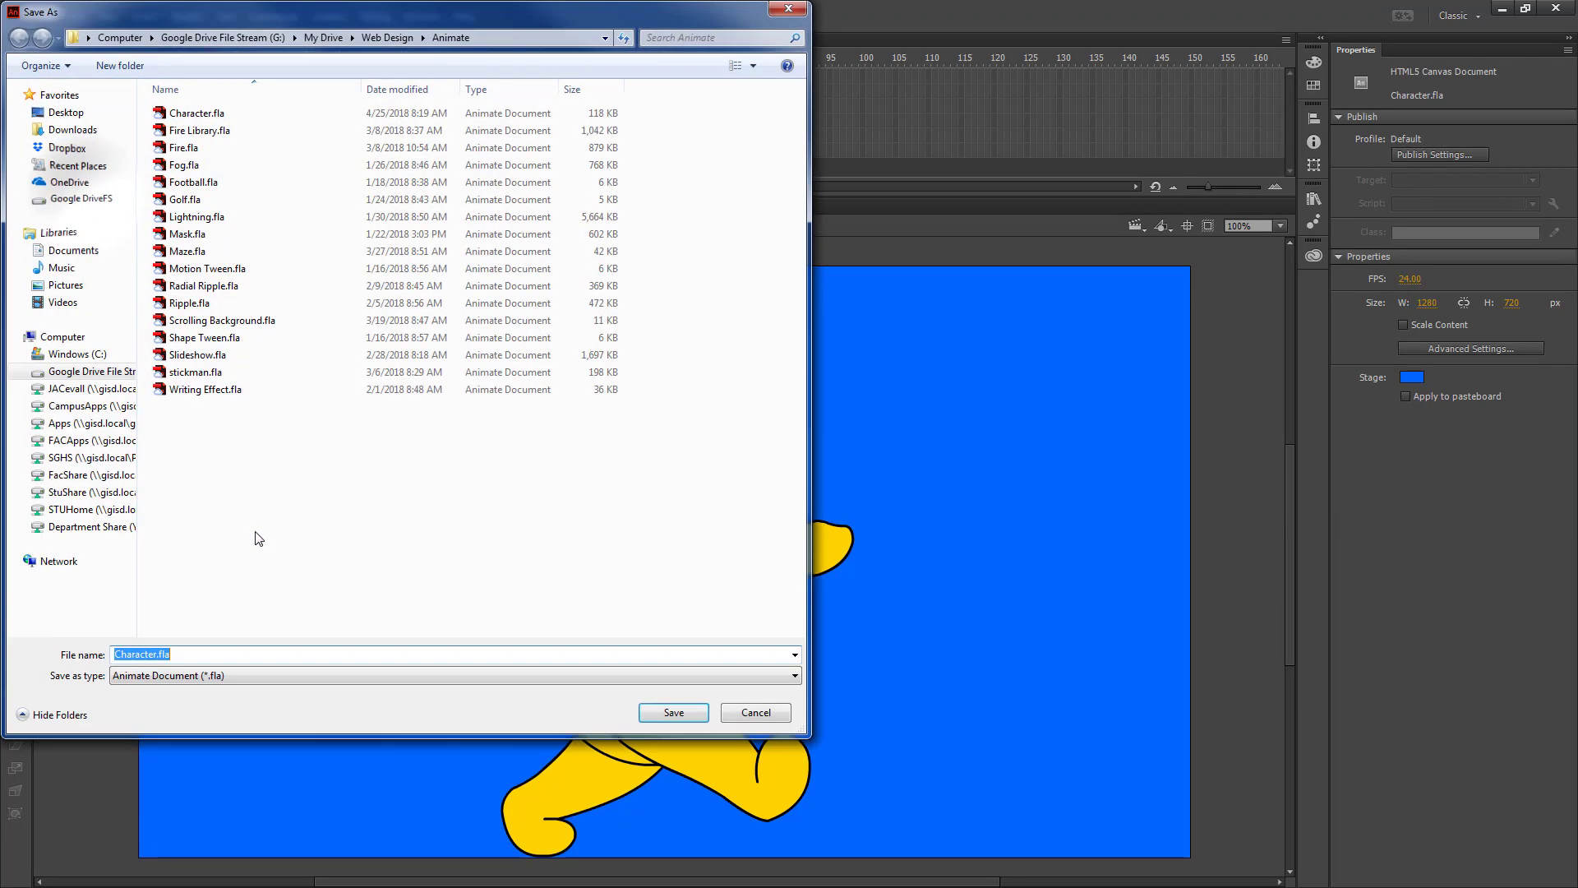
type("walk cycle")
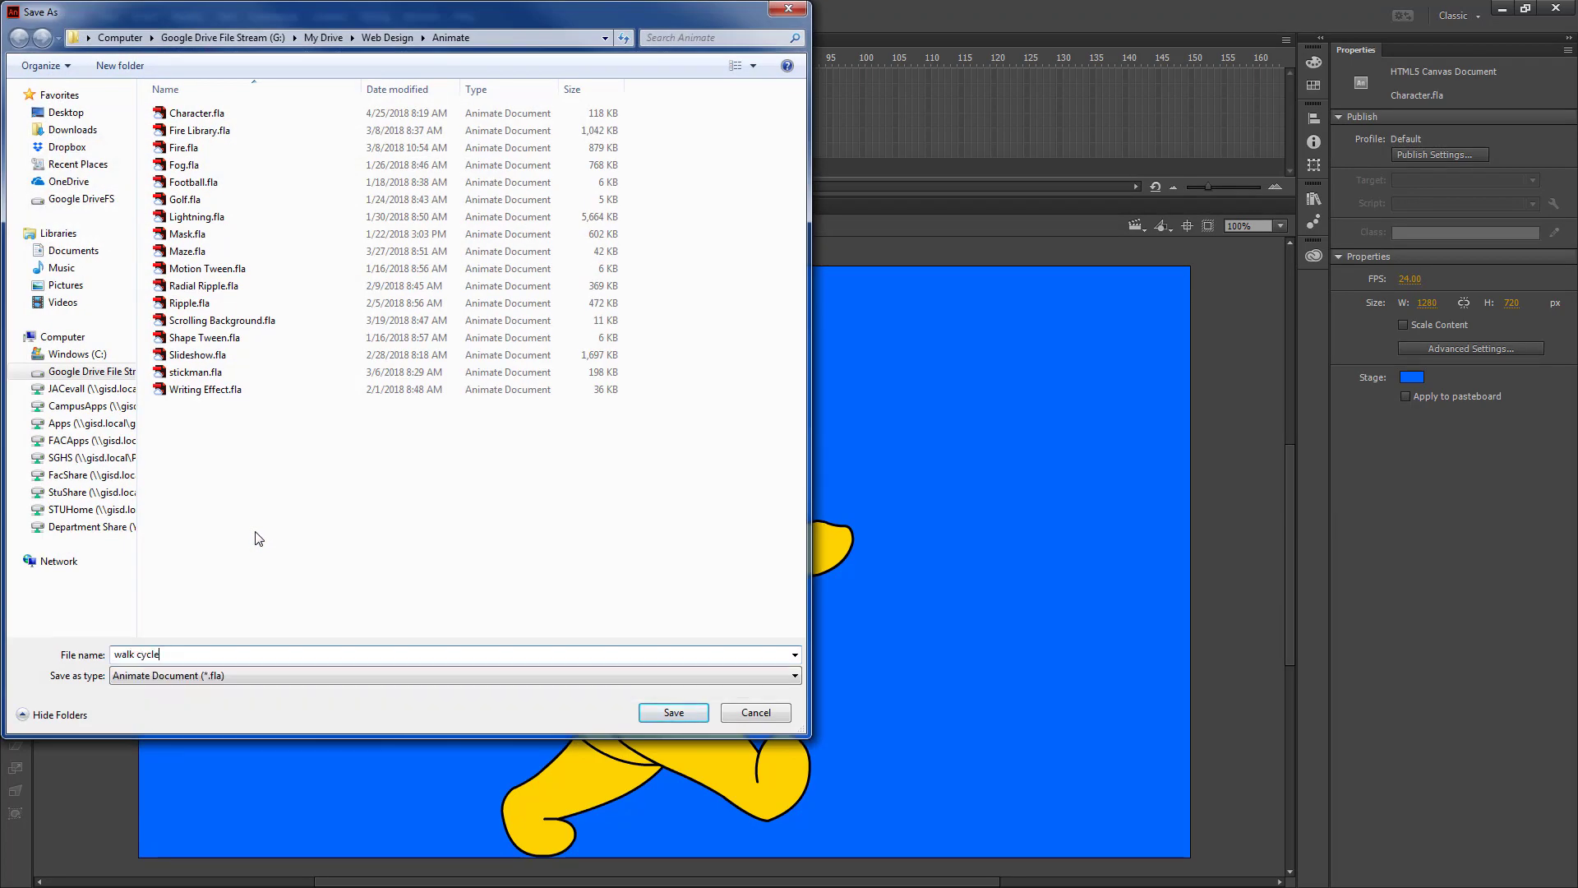
key("Return")
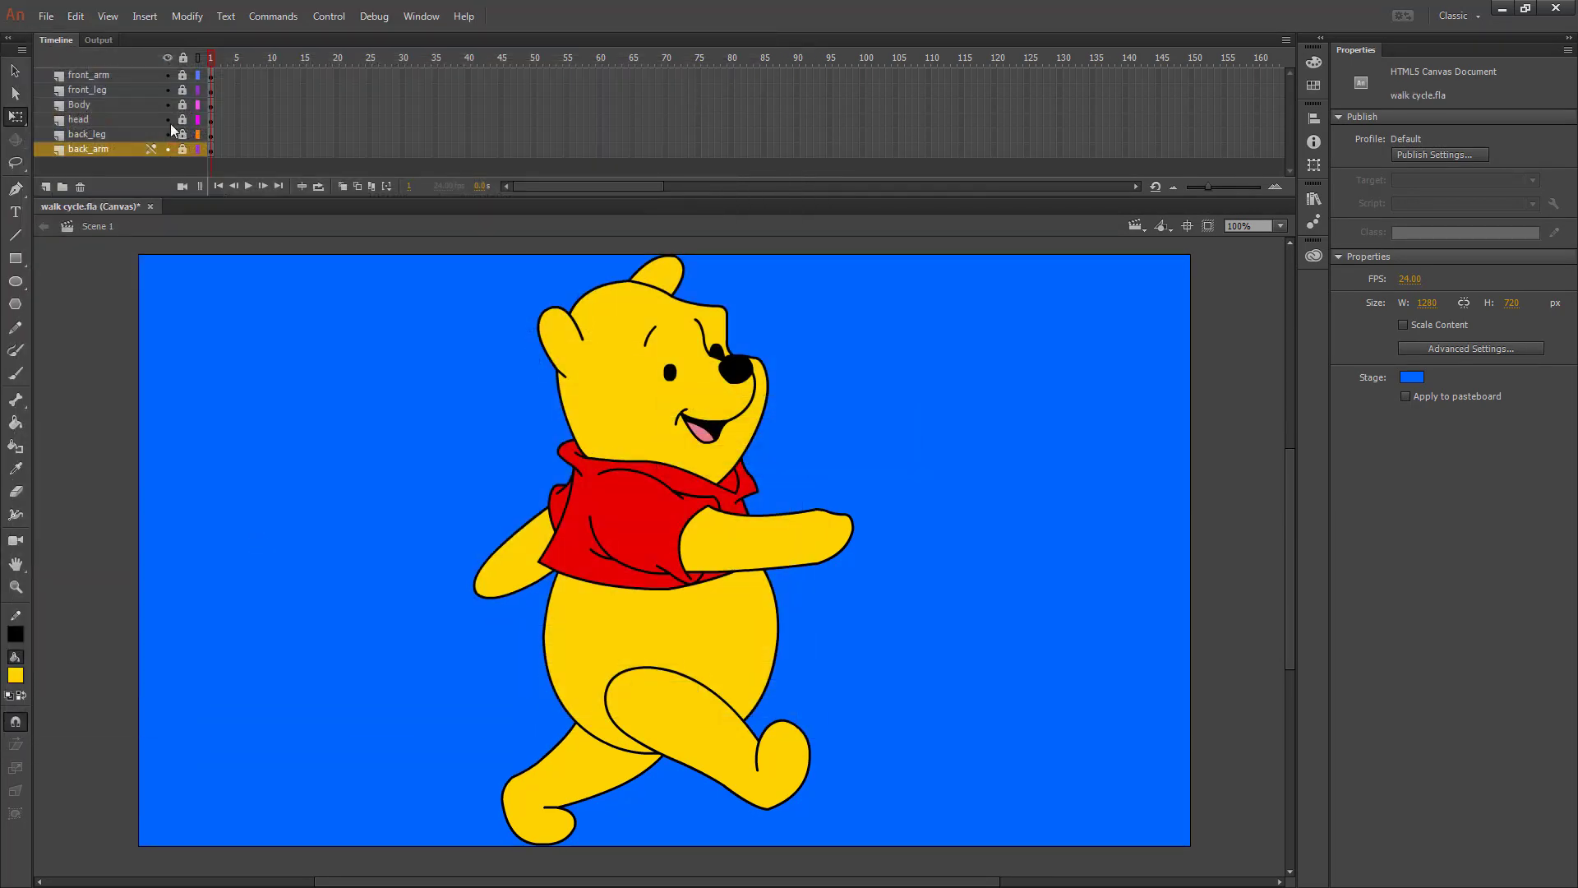
Add a new layer above front_arm and name it "guide".
left_click(82, 75)
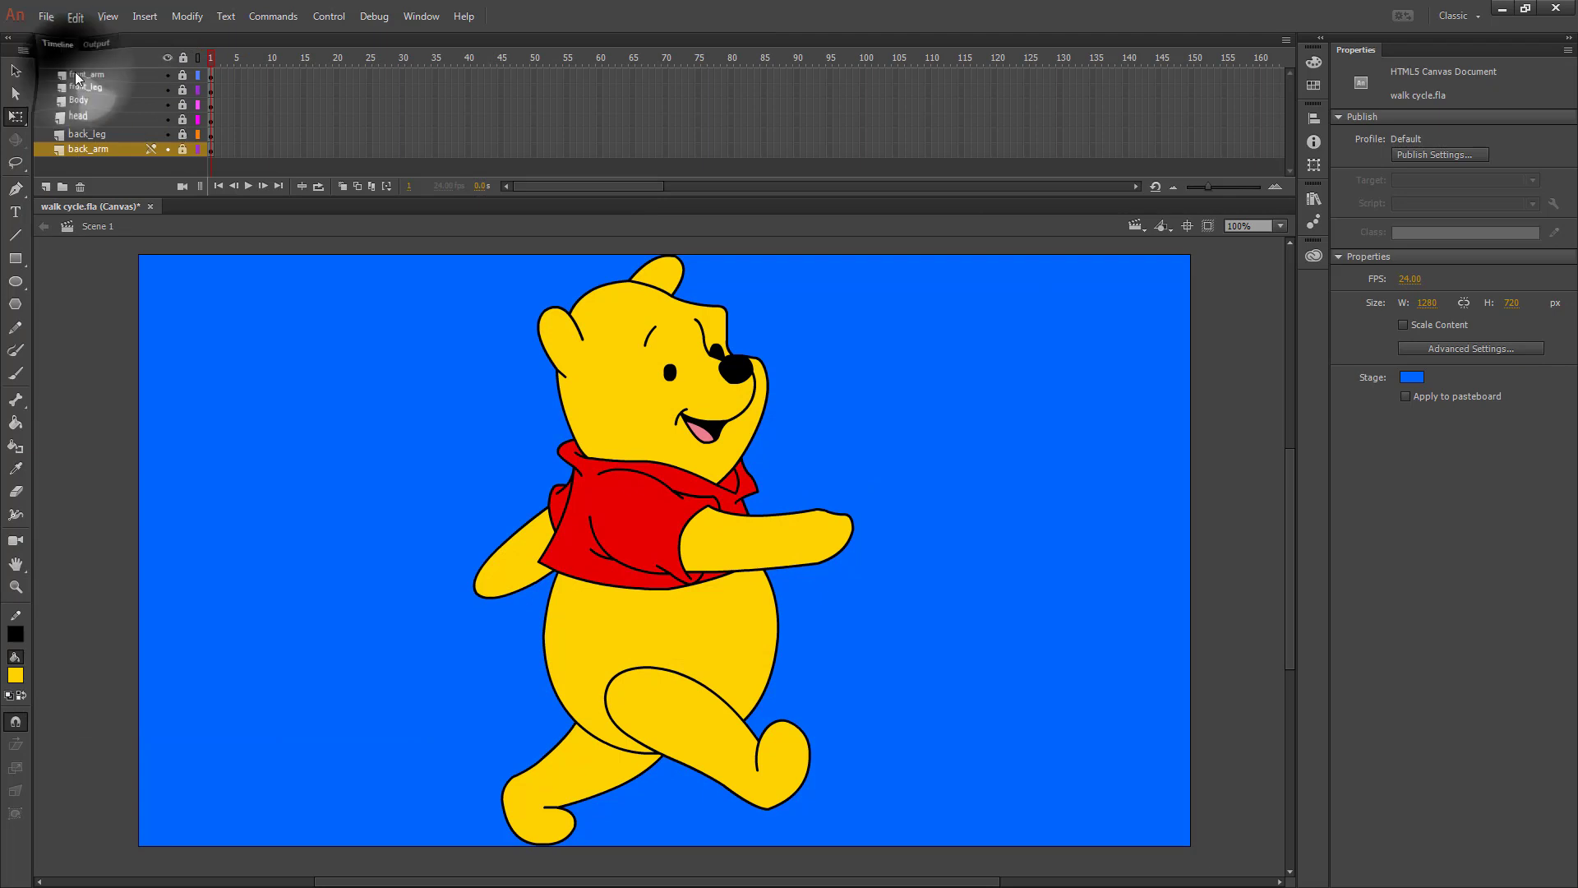
left_click(46, 187)
double_click(100, 78)
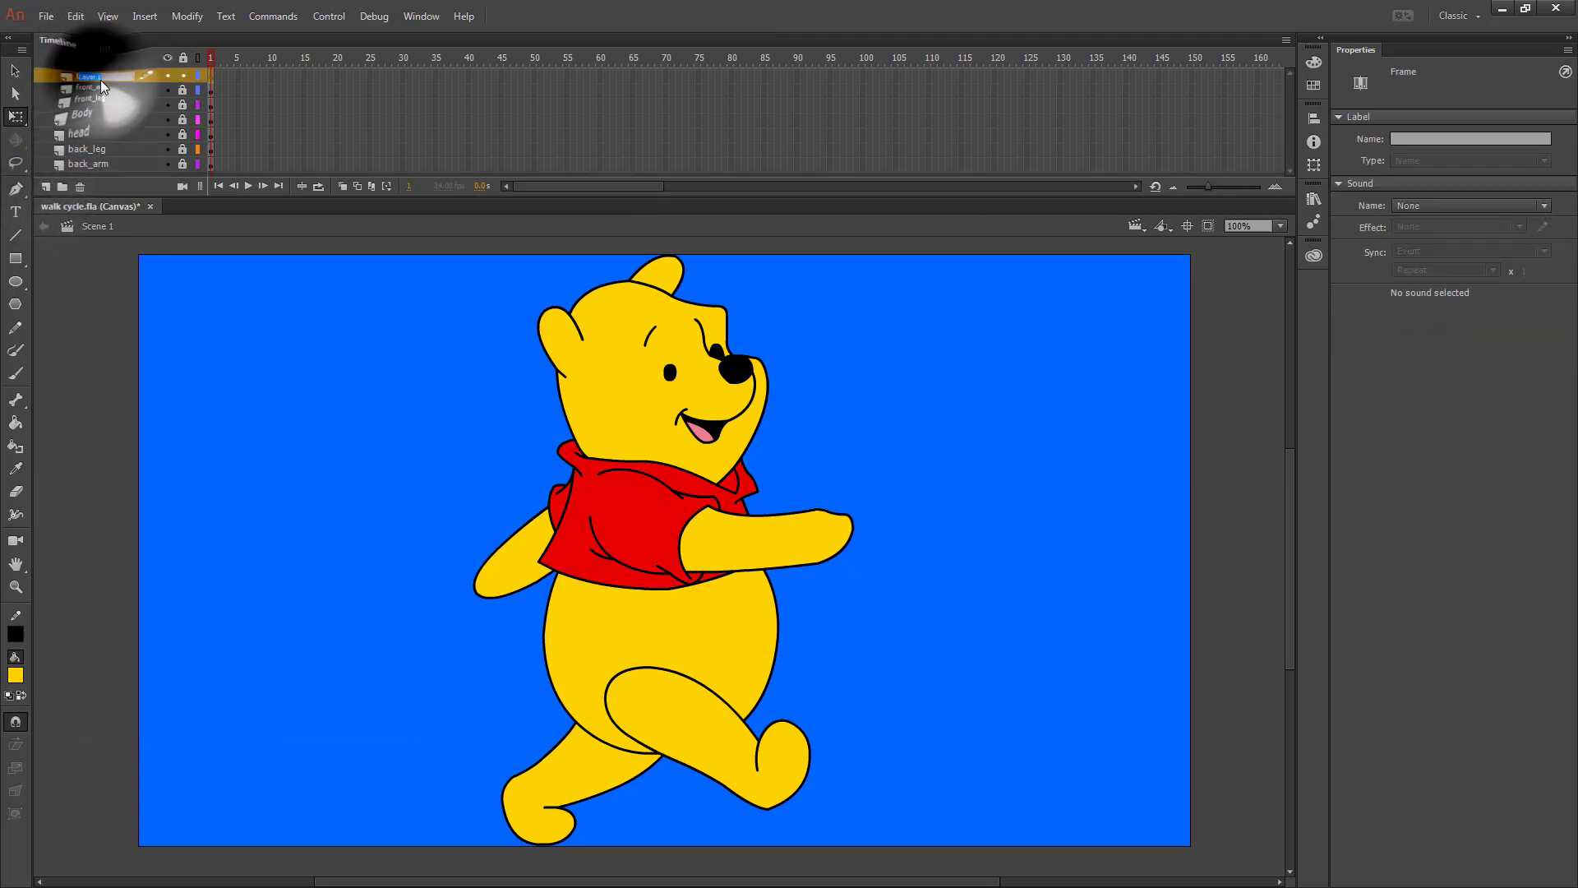
type("guide")
key("Return")
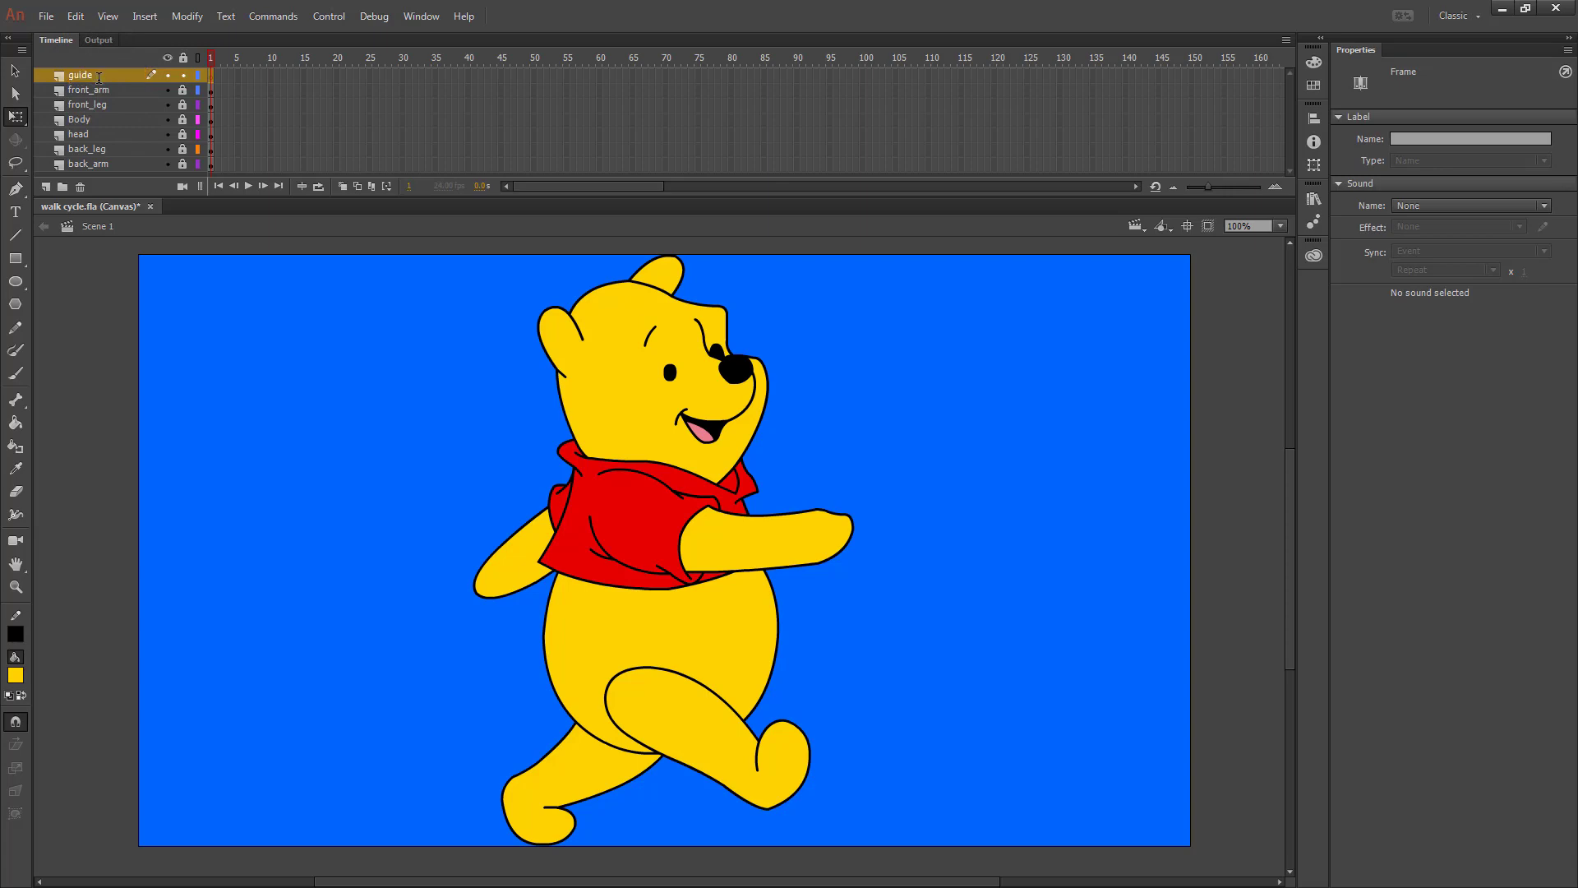
Import Walk.gif to the stage on the guide layer and leave only that layer locked.
left_click(46, 16)
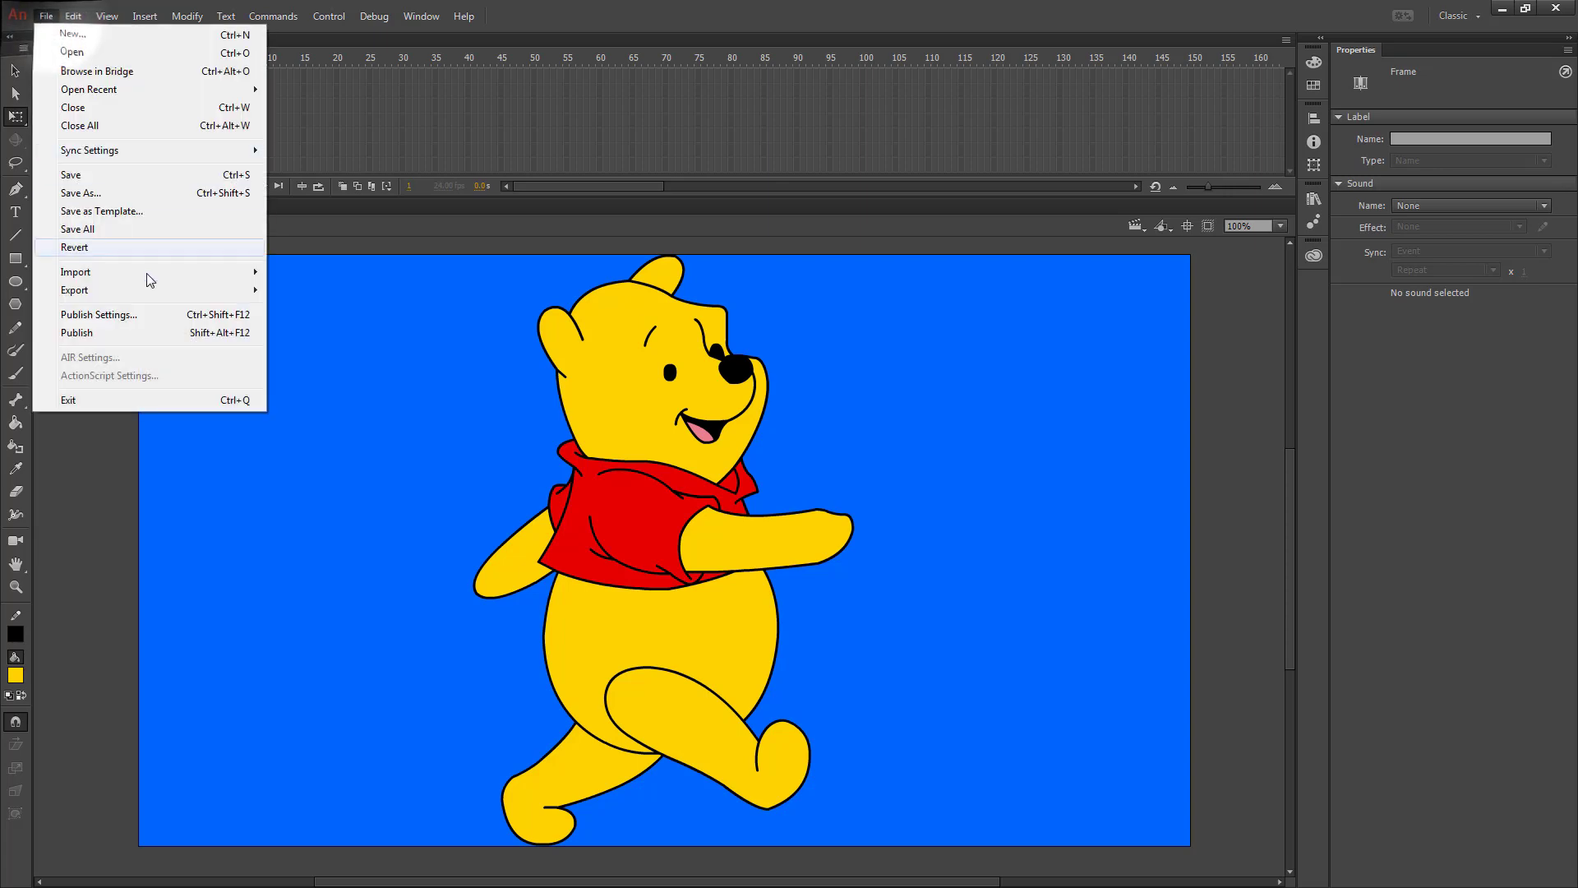
mouse_move(167, 275)
left_click(421, 273)
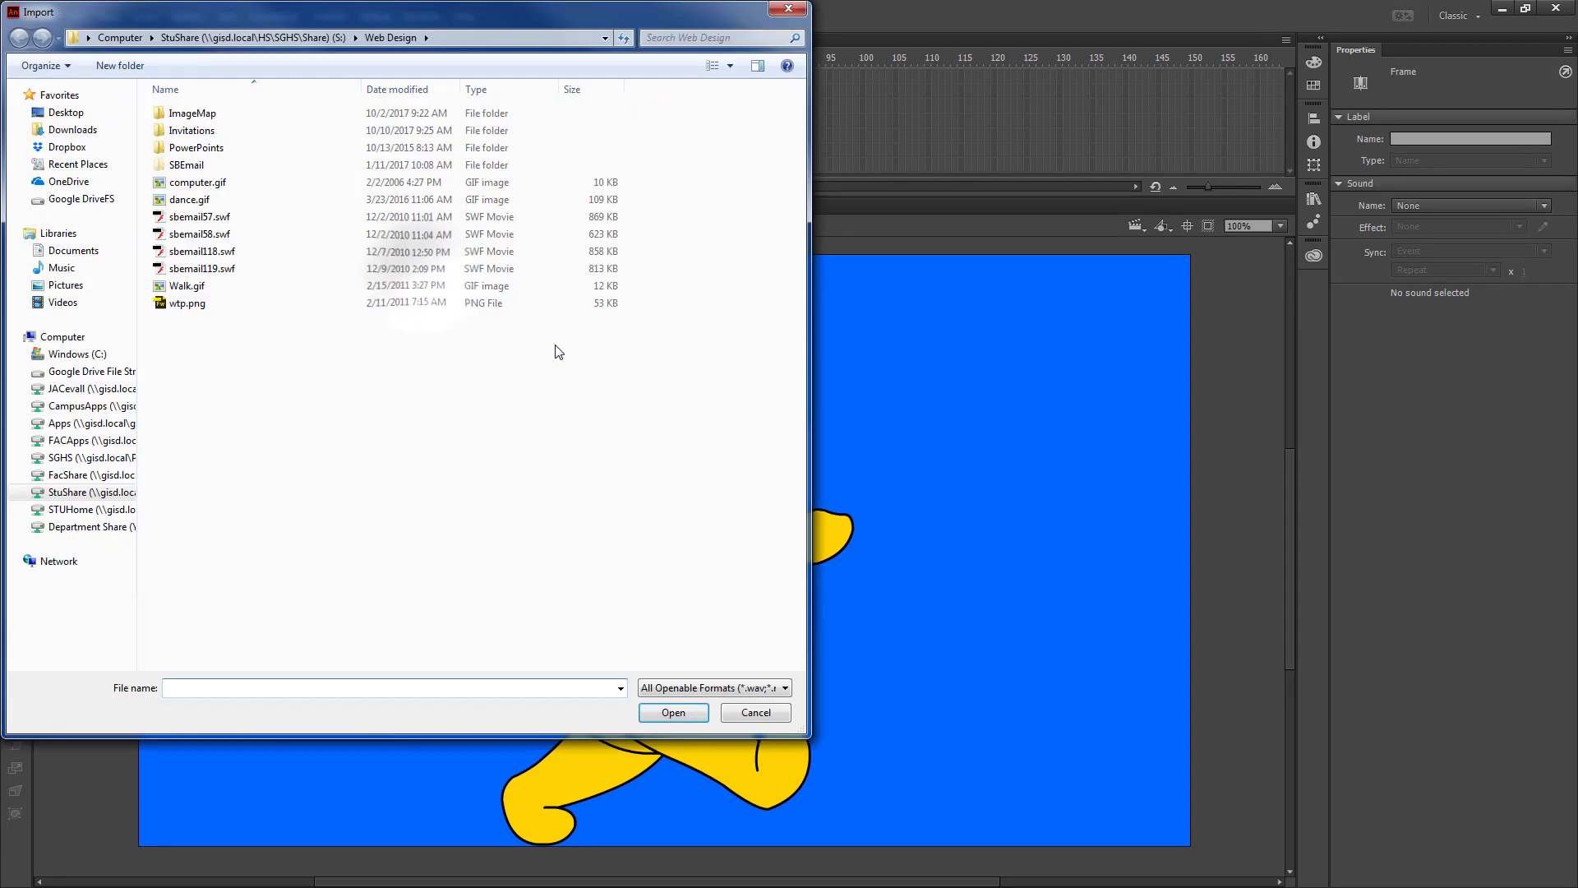
double_click(193, 287)
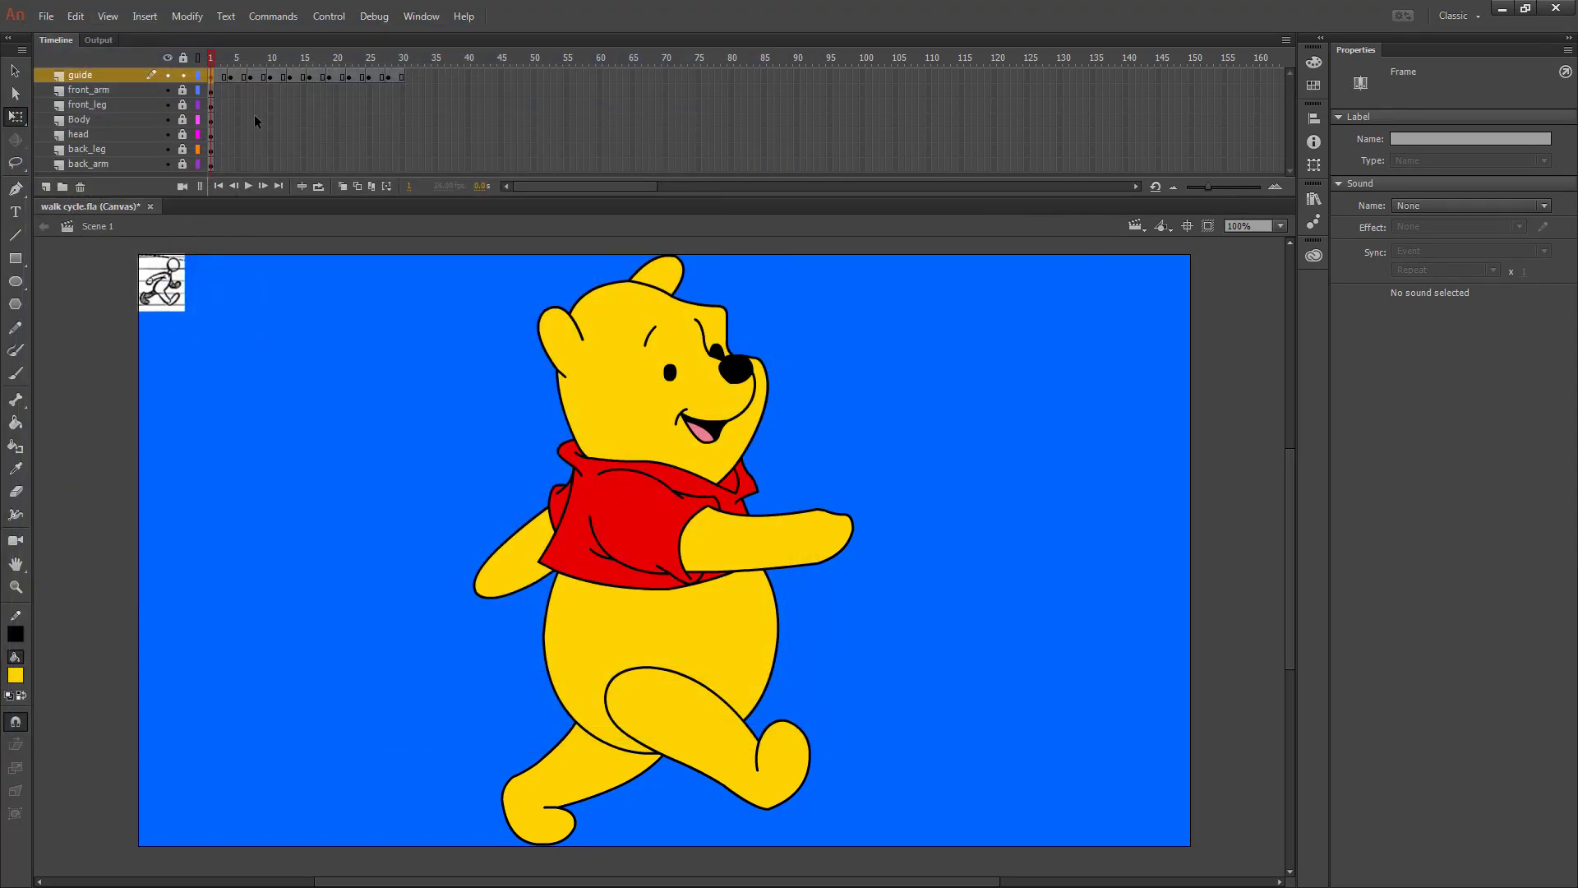
key("Return")
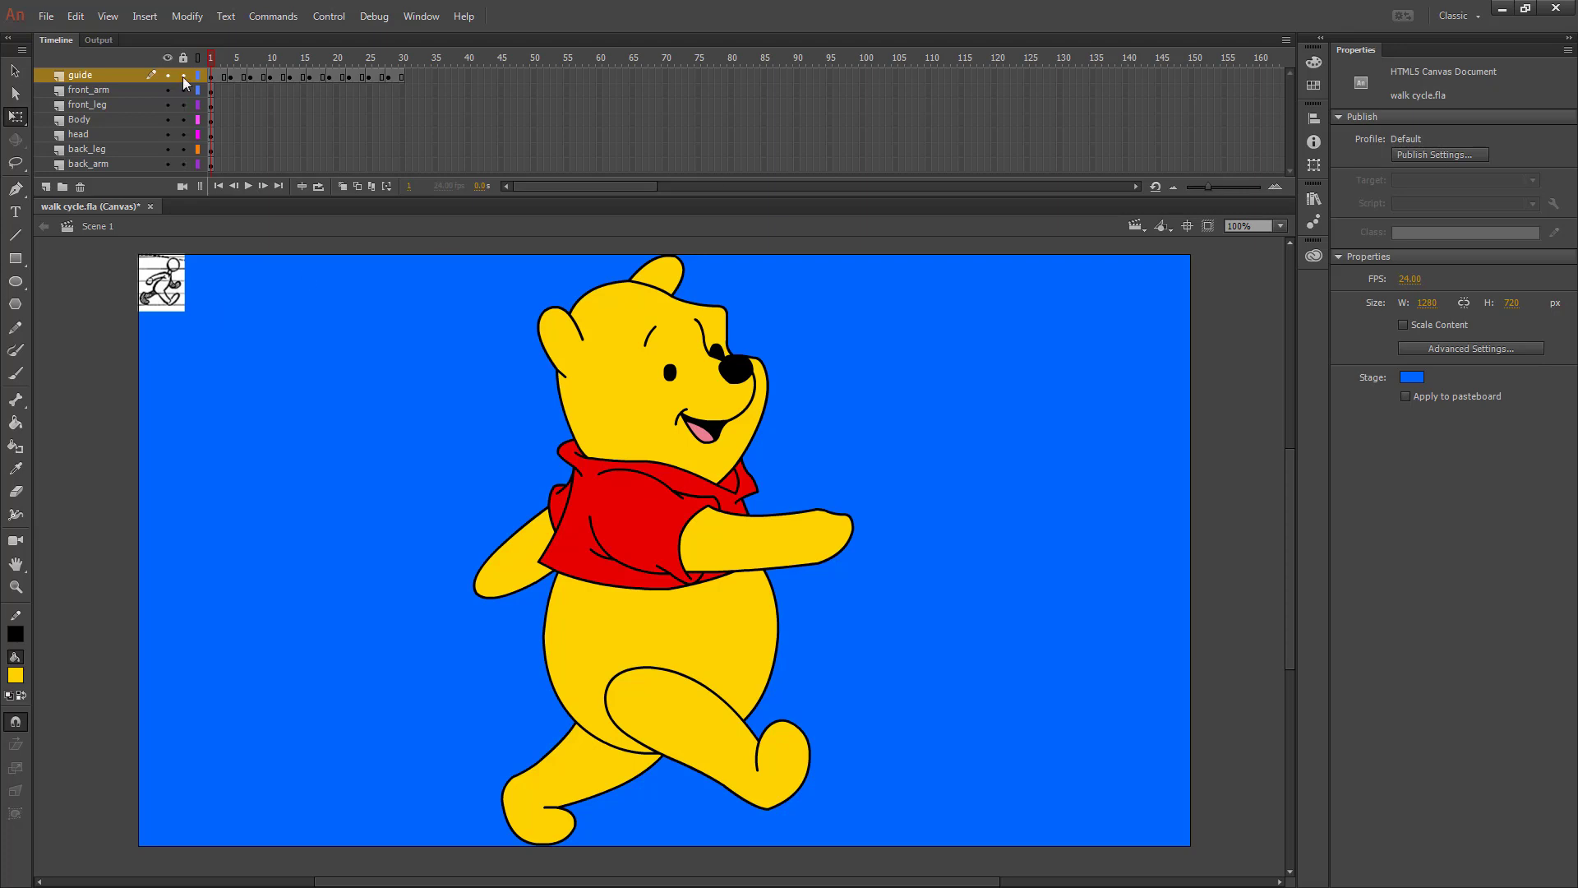
left_click(183, 76)
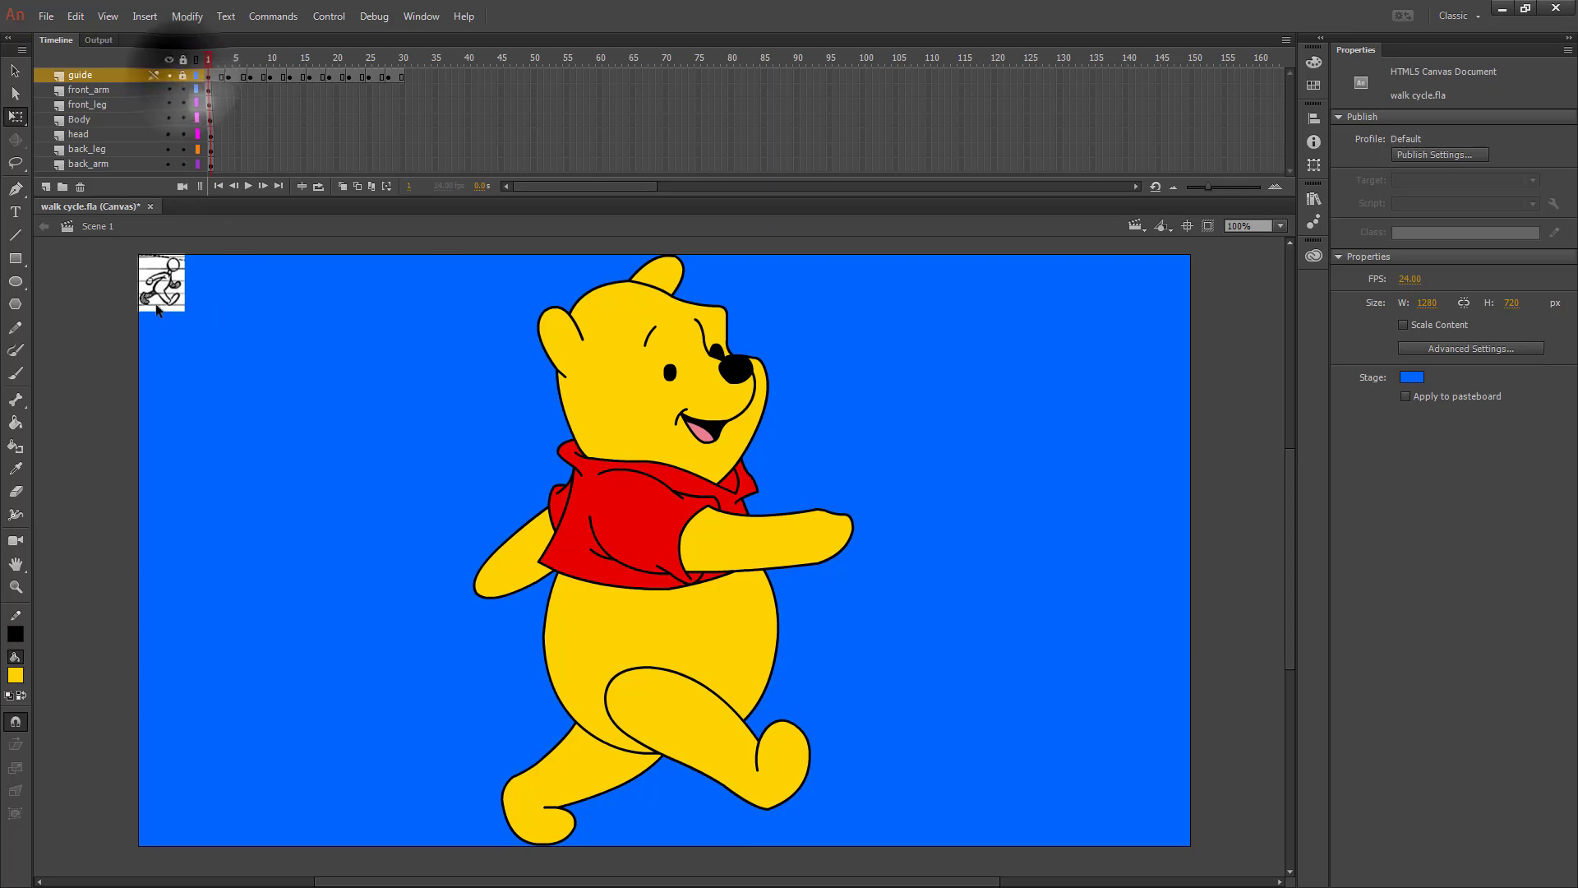
Convert the front arm artwork to a Movie Clip symbol named "front_arm".
left_click(211, 90)
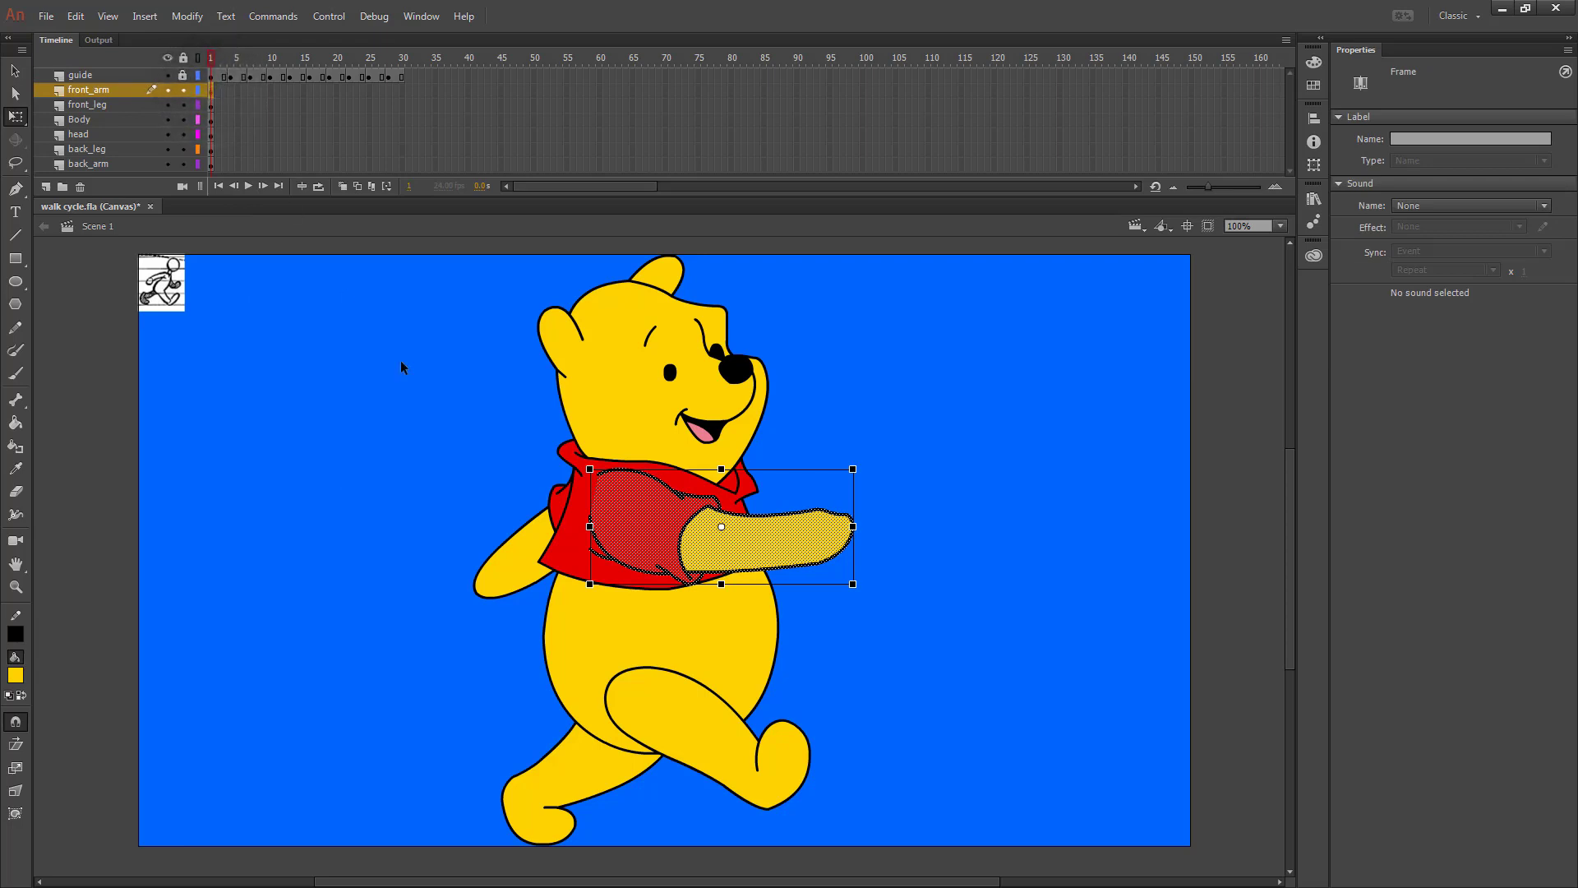
right_click(644, 522)
left_click(740, 483)
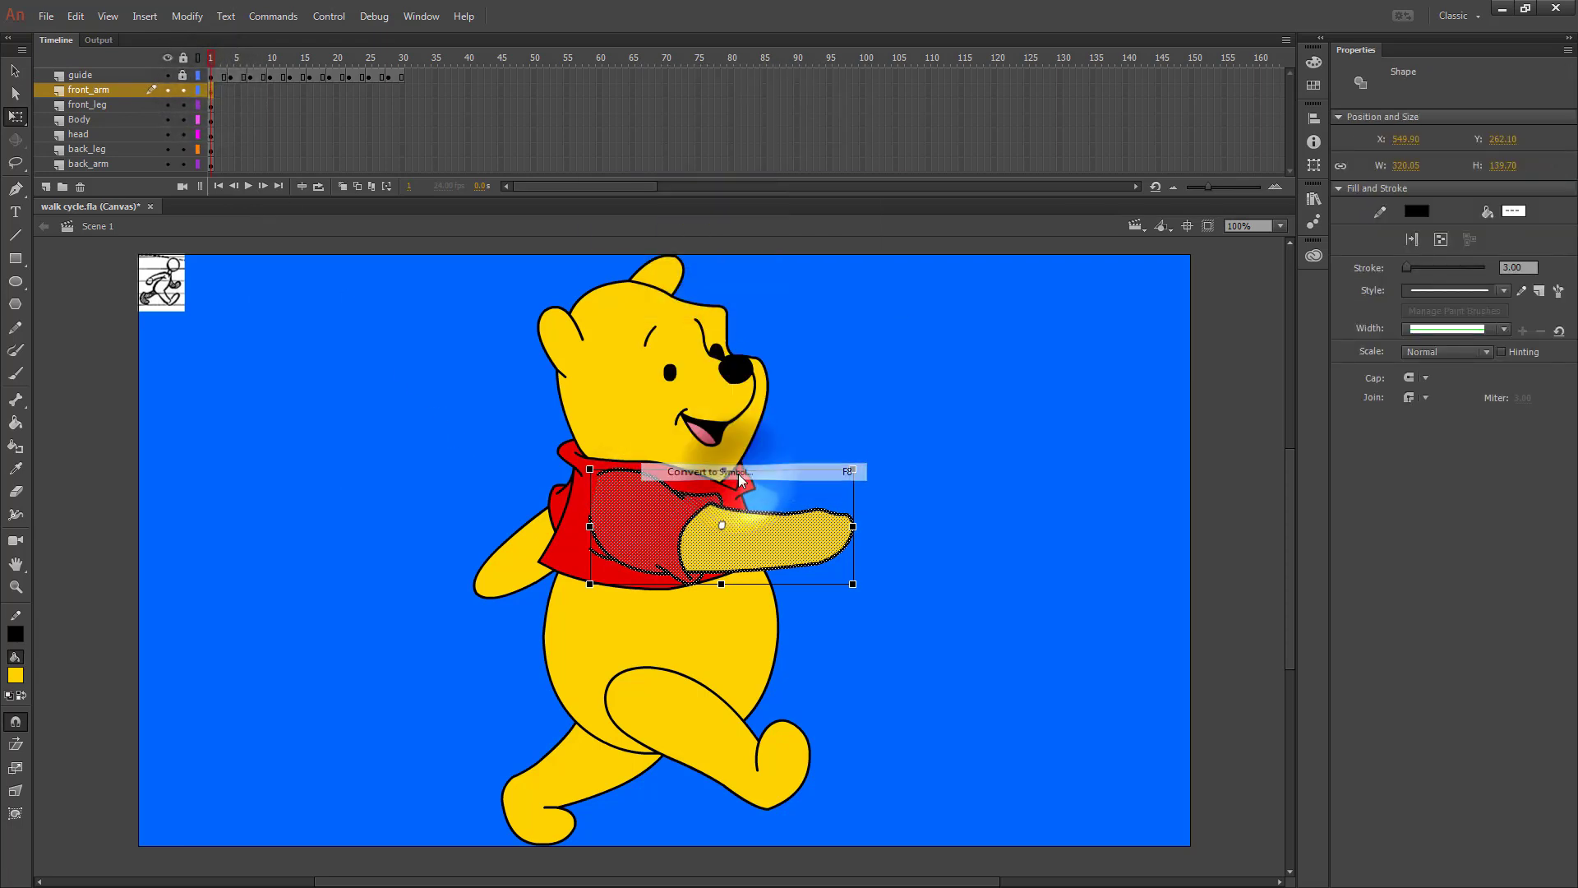
type("front_arm")
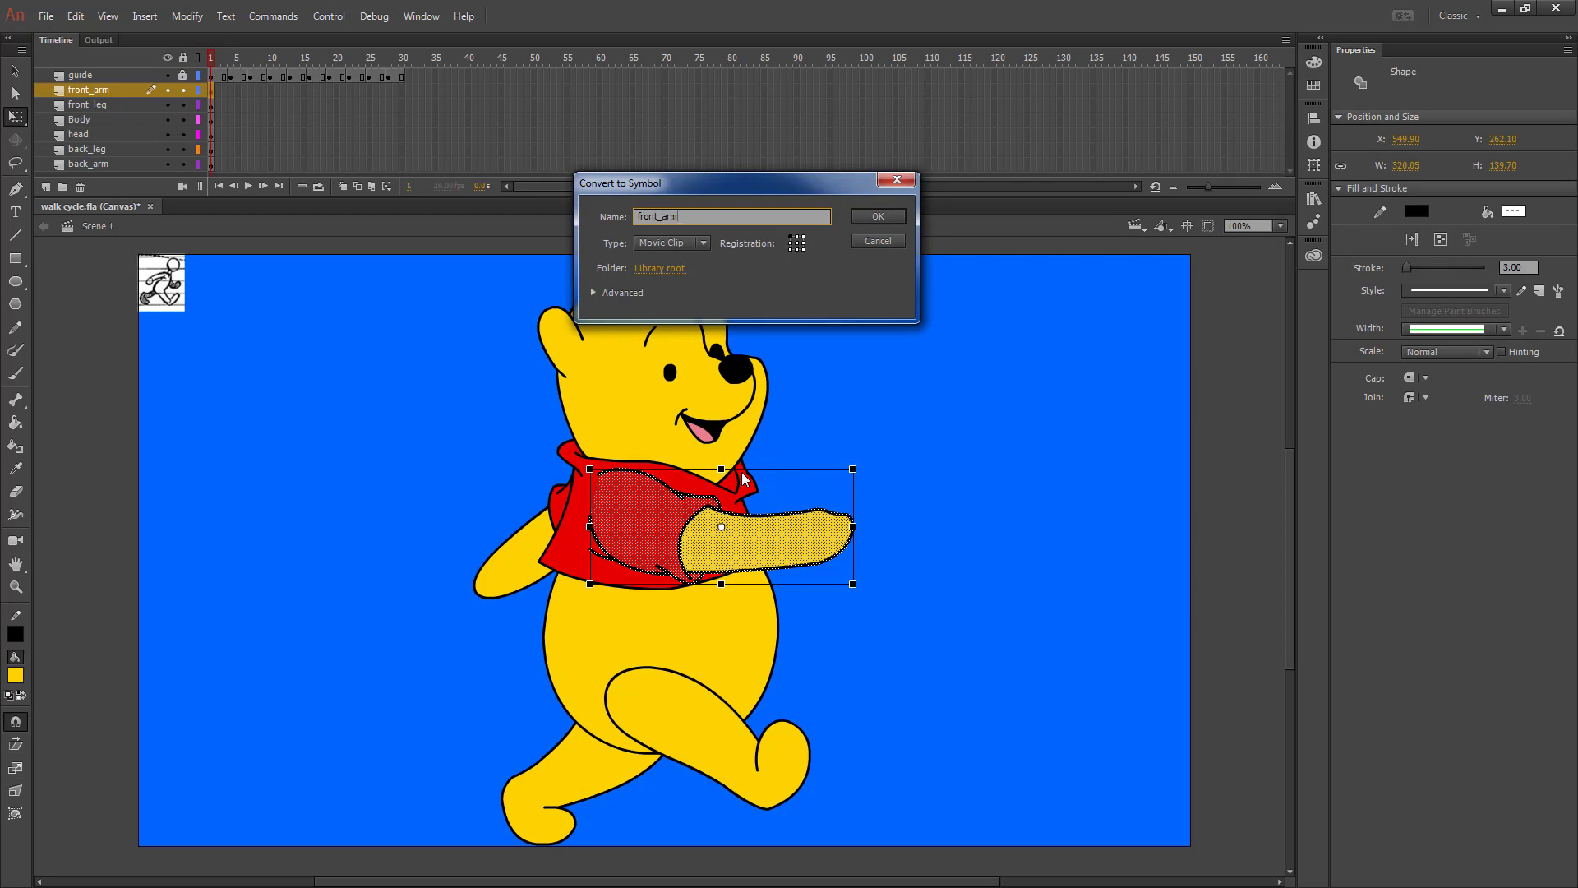
key("Return")
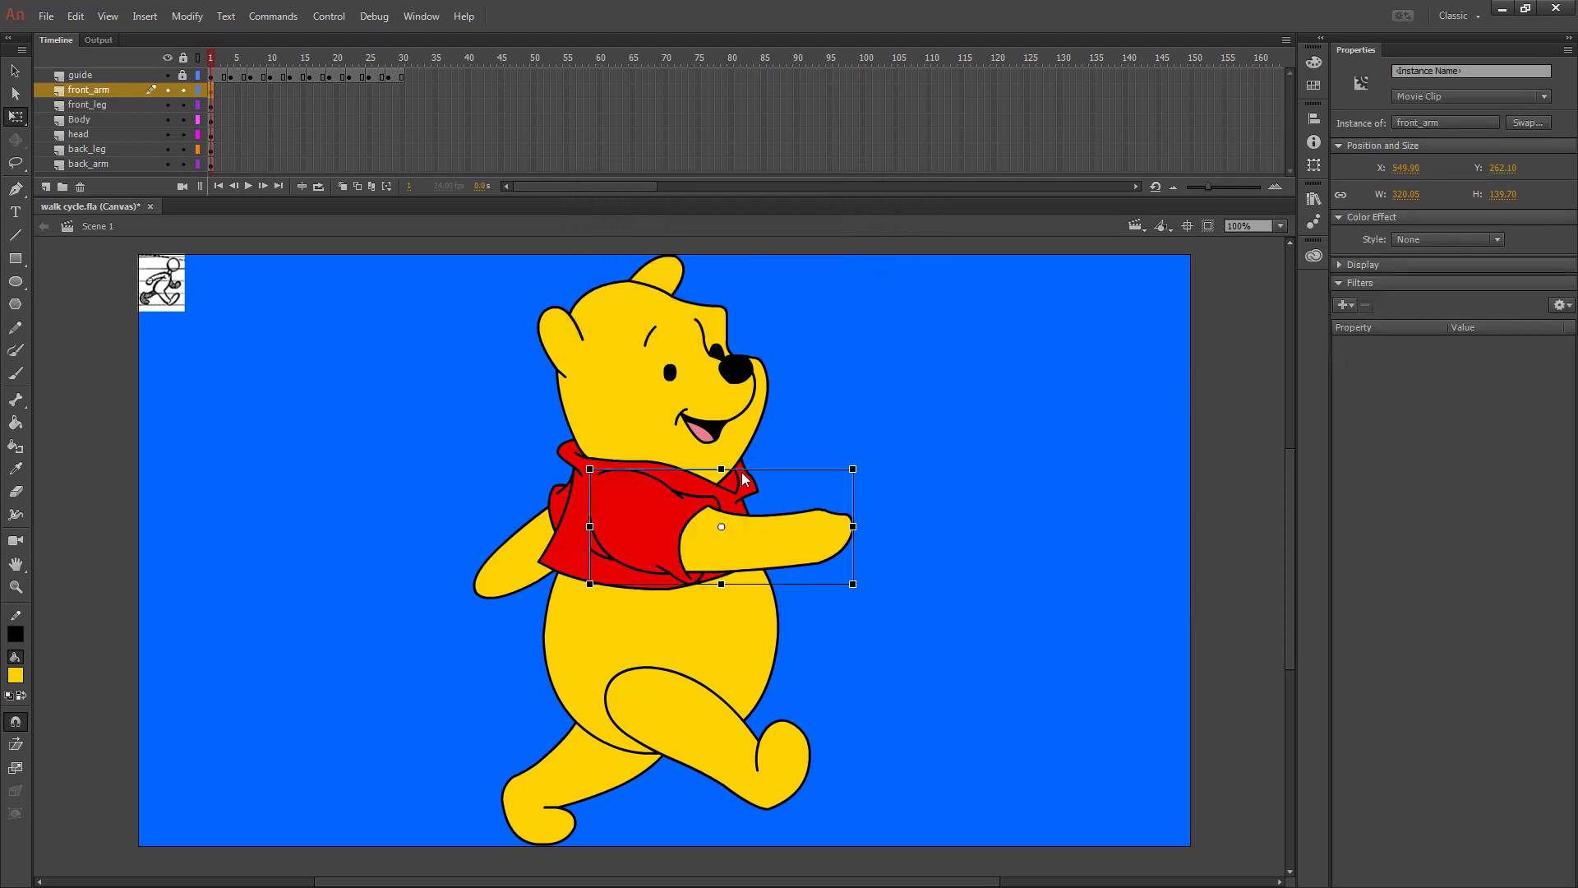
Convert the front leg artwork to a Movie Clip symbol named "front_leg".
left_click(212, 106)
right_click(666, 689)
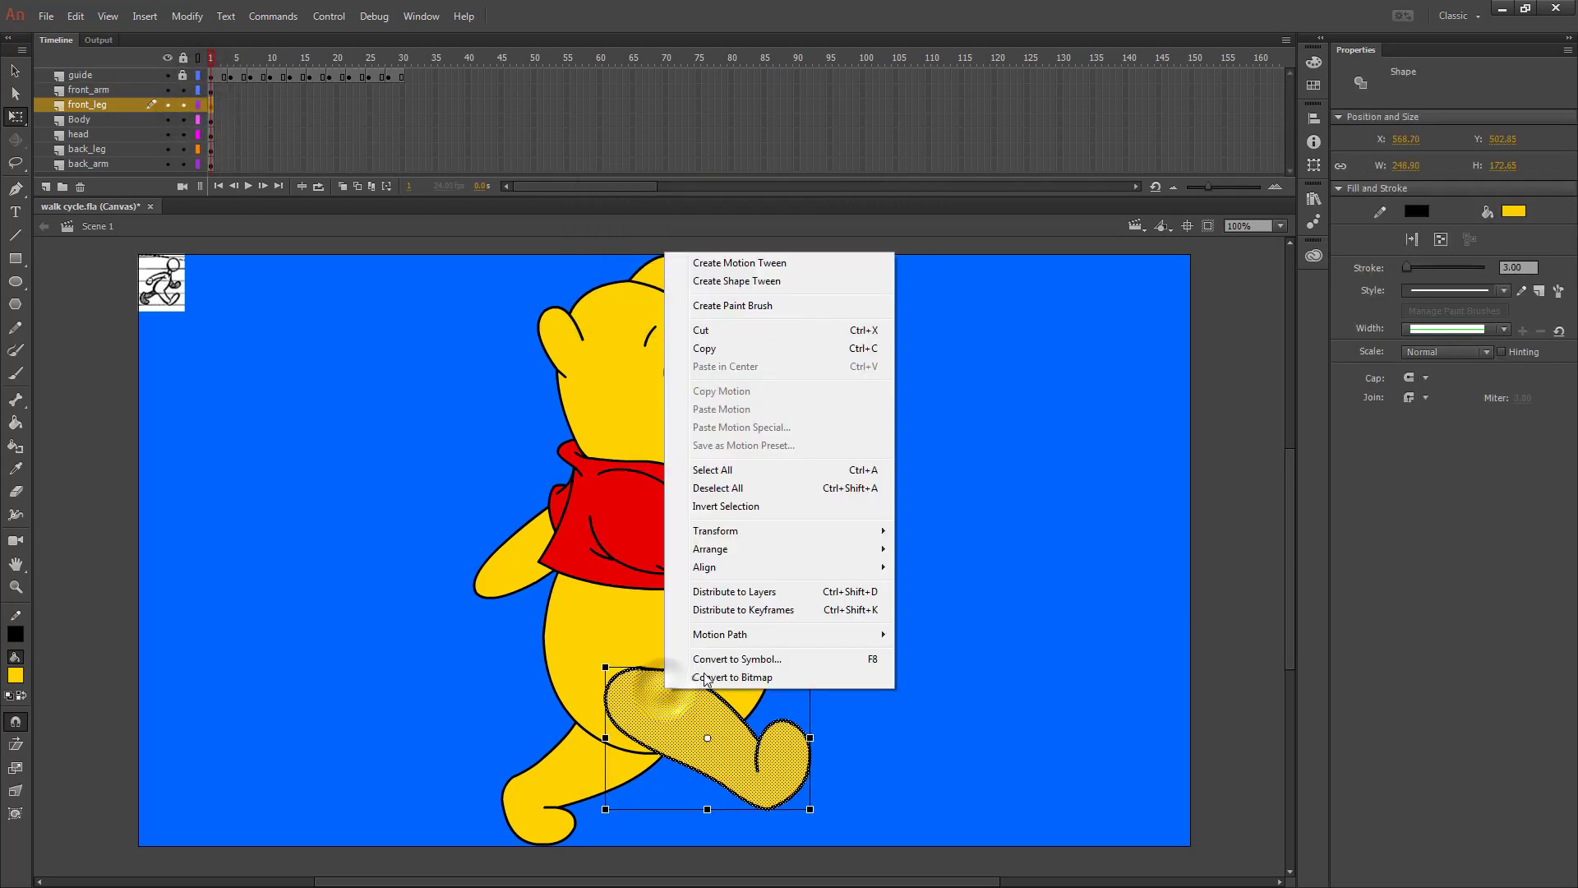
left_click(862, 659)
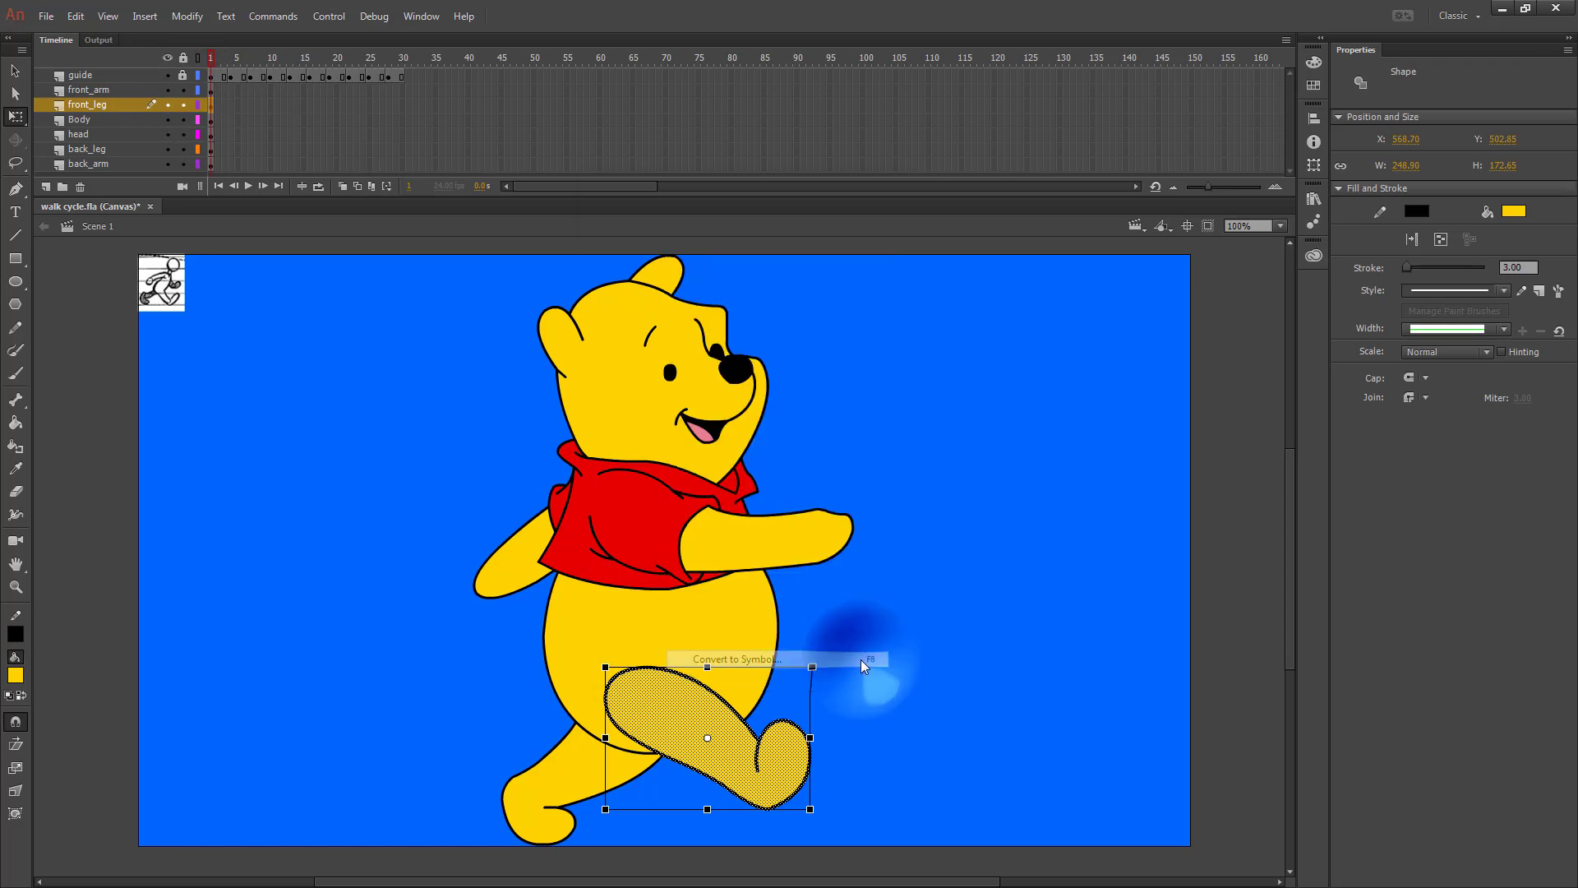
type("front_")
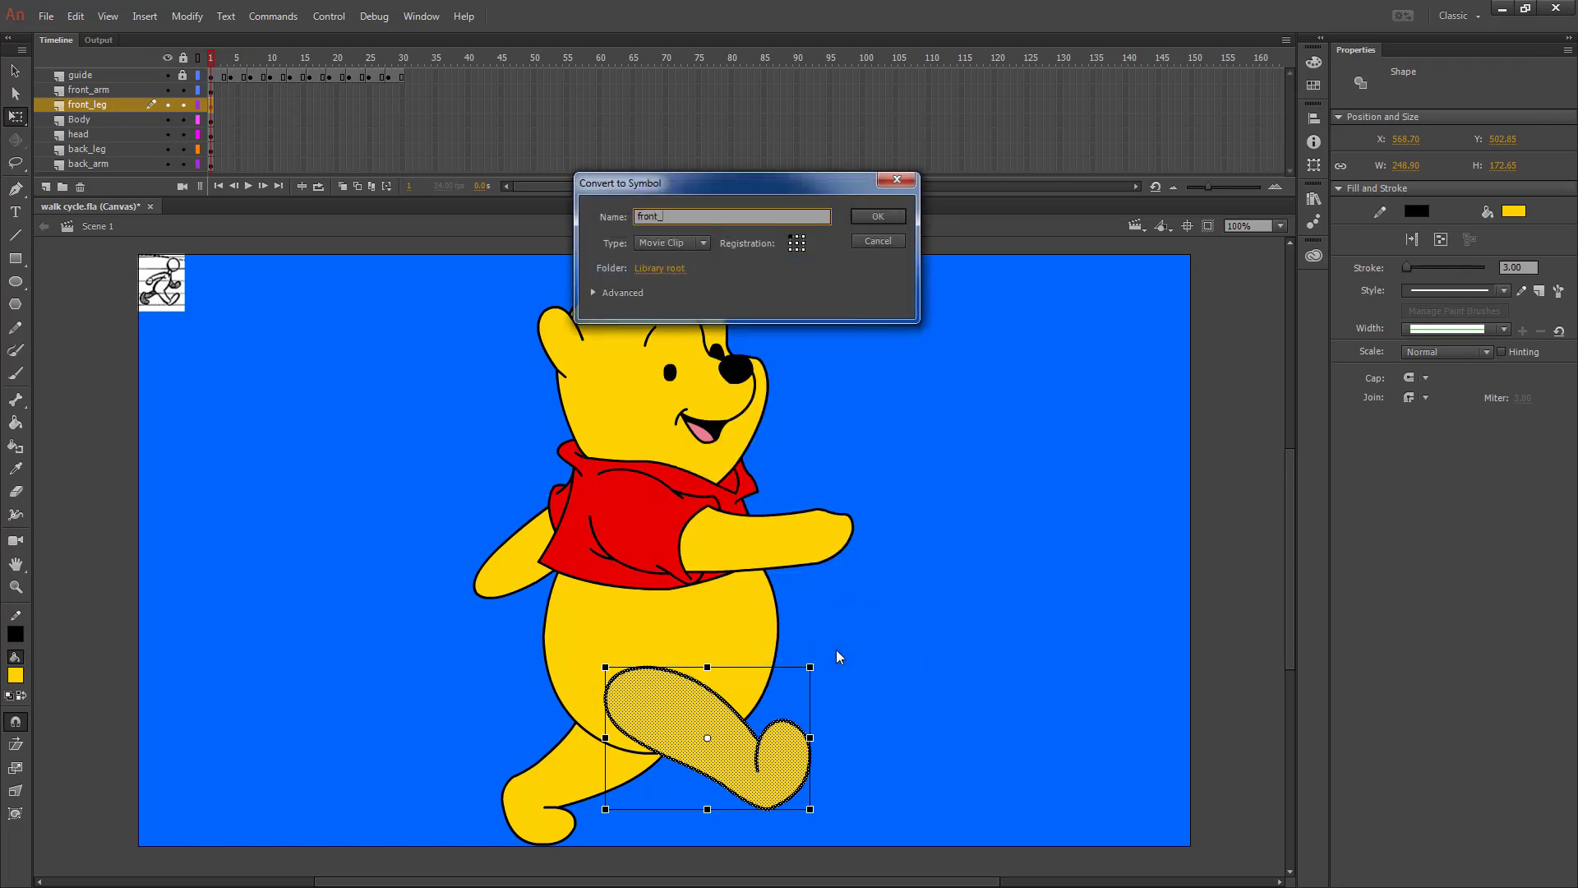
type("leg")
key("Return")
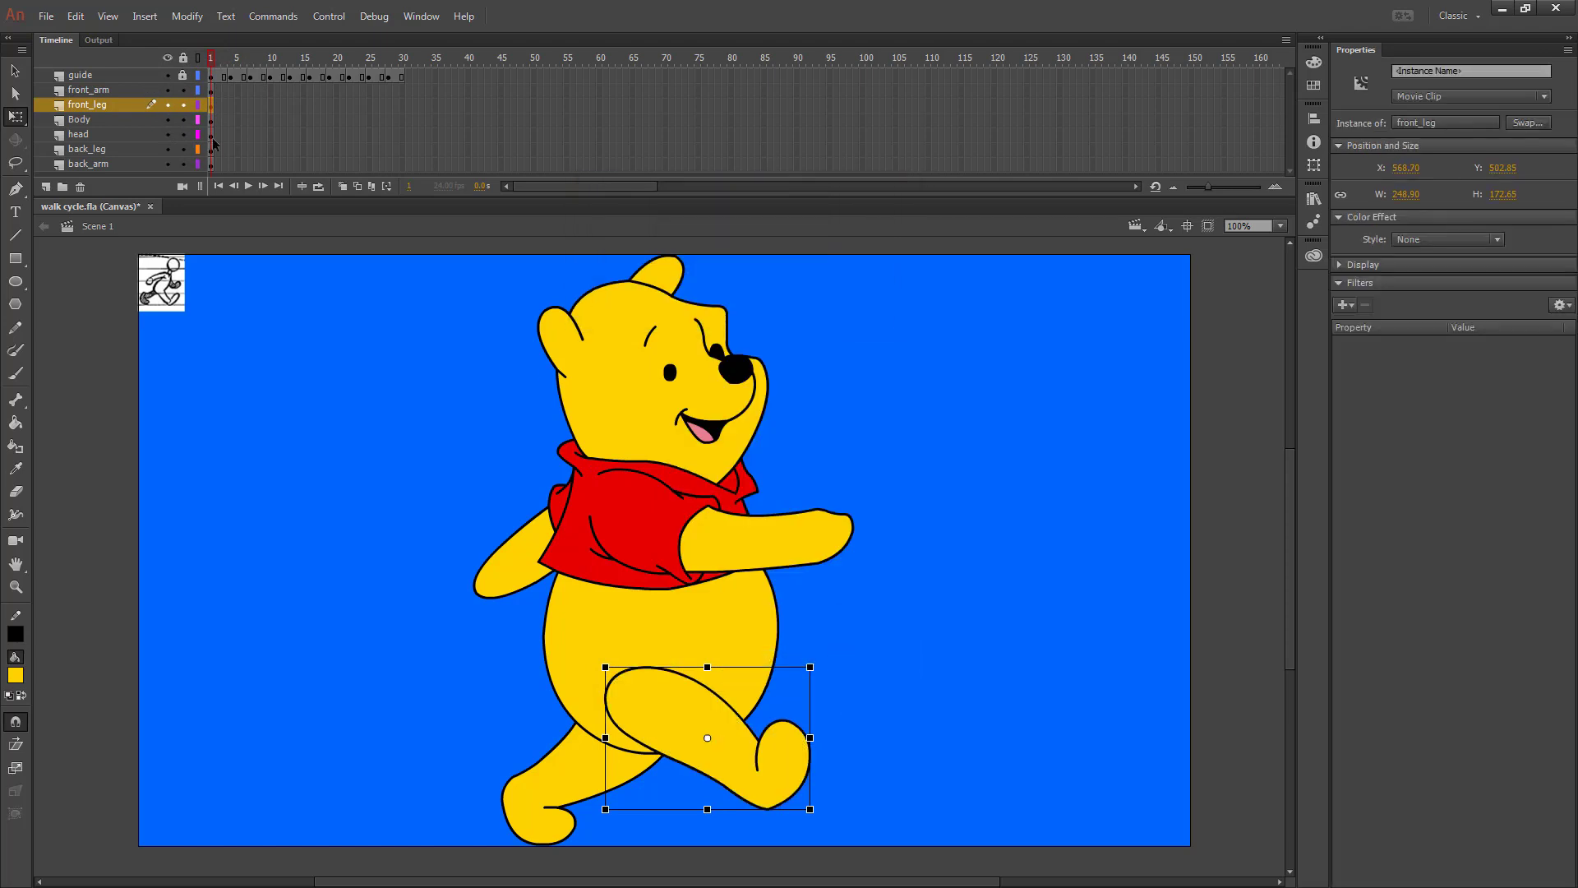
Convert the artwork on the Body layer to a Movie Clip symbol named "body".
left_click(217, 120)
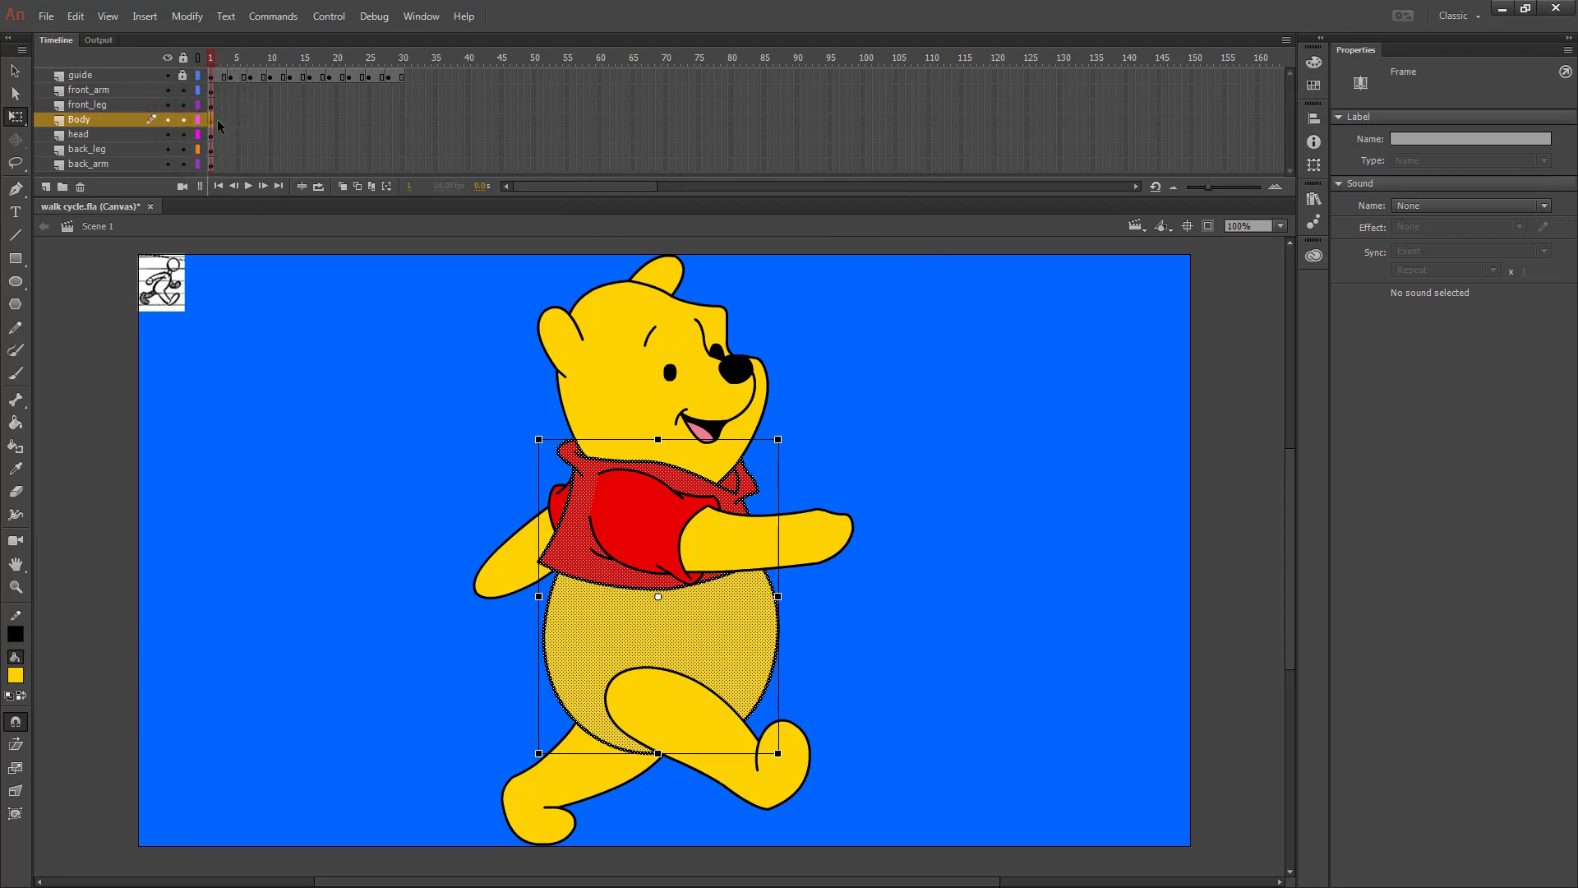
key("F8")
type("body")
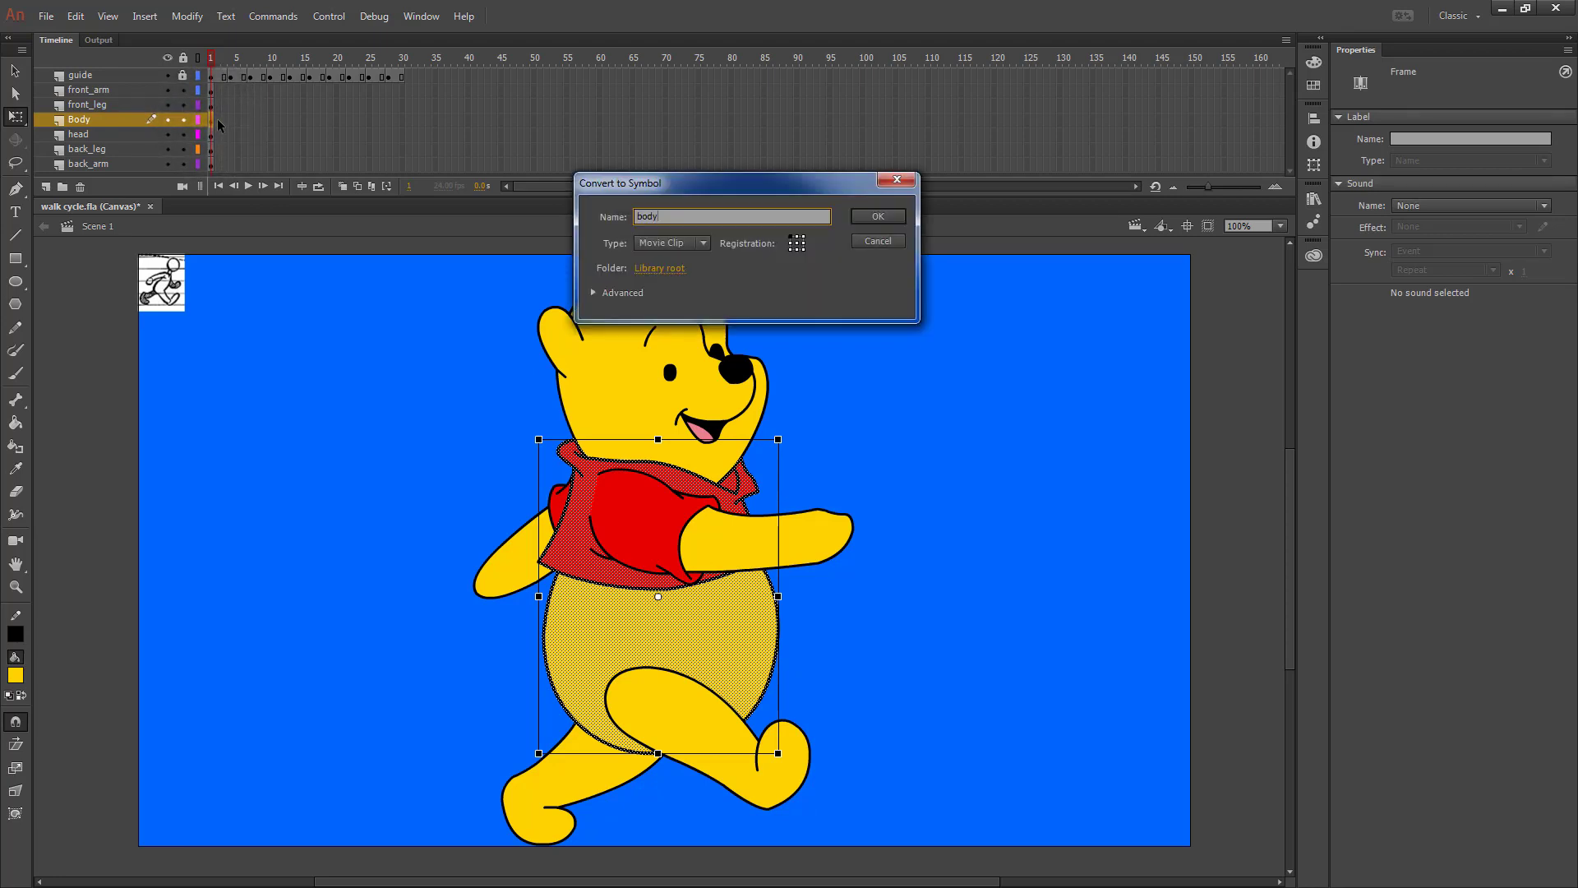
key("Return")
Convert the artwork on the head layer to a Movie Clip symbol named "head".
left_click(212, 134)
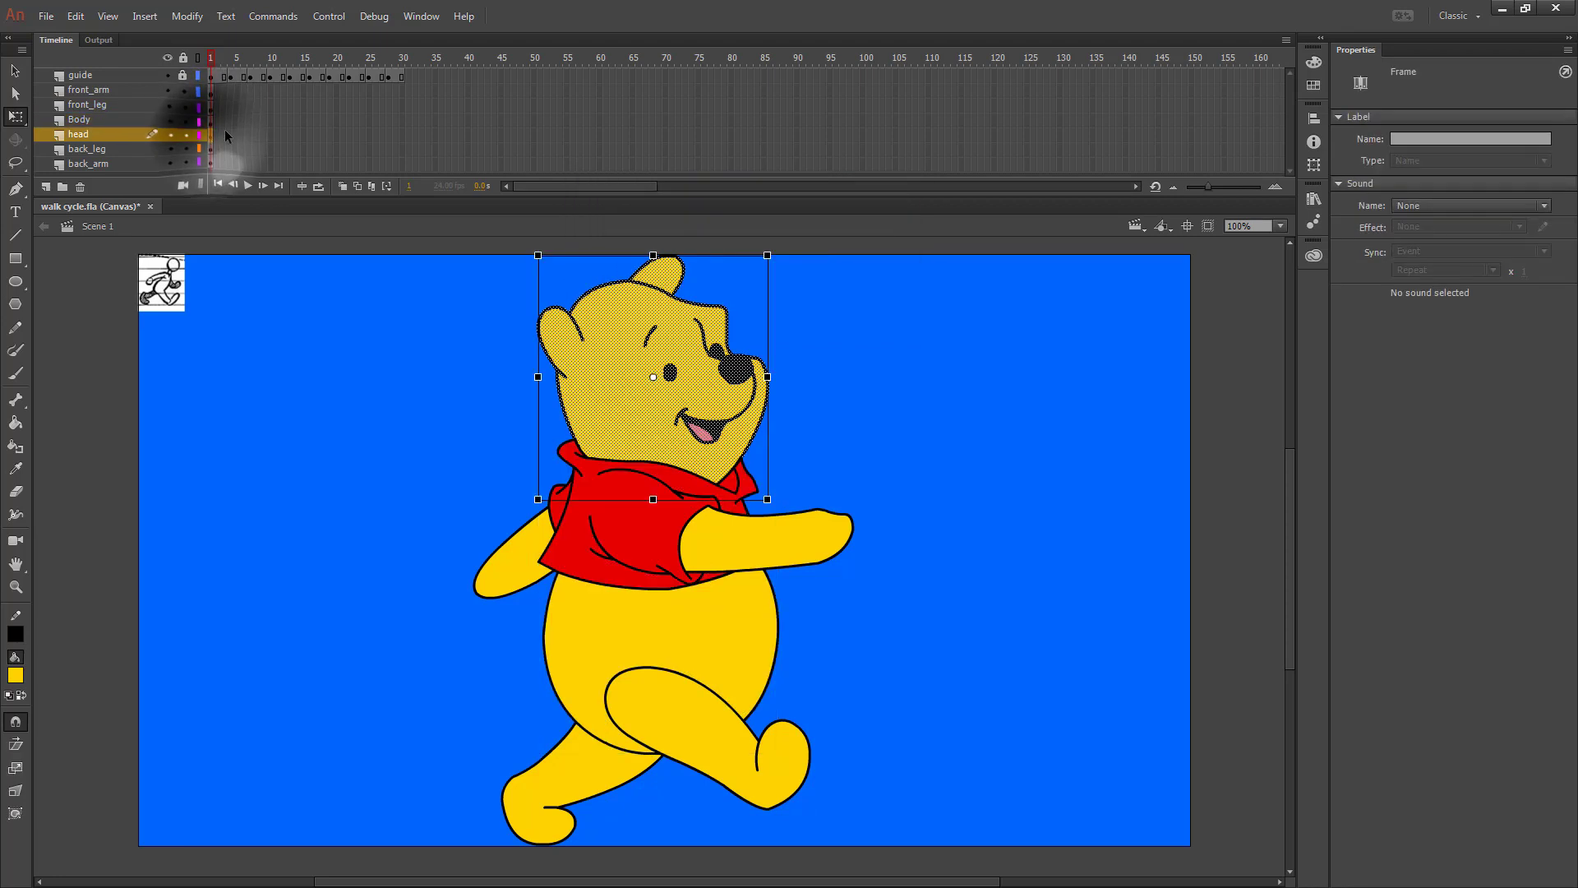
key("F8")
type("head")
key("Return")
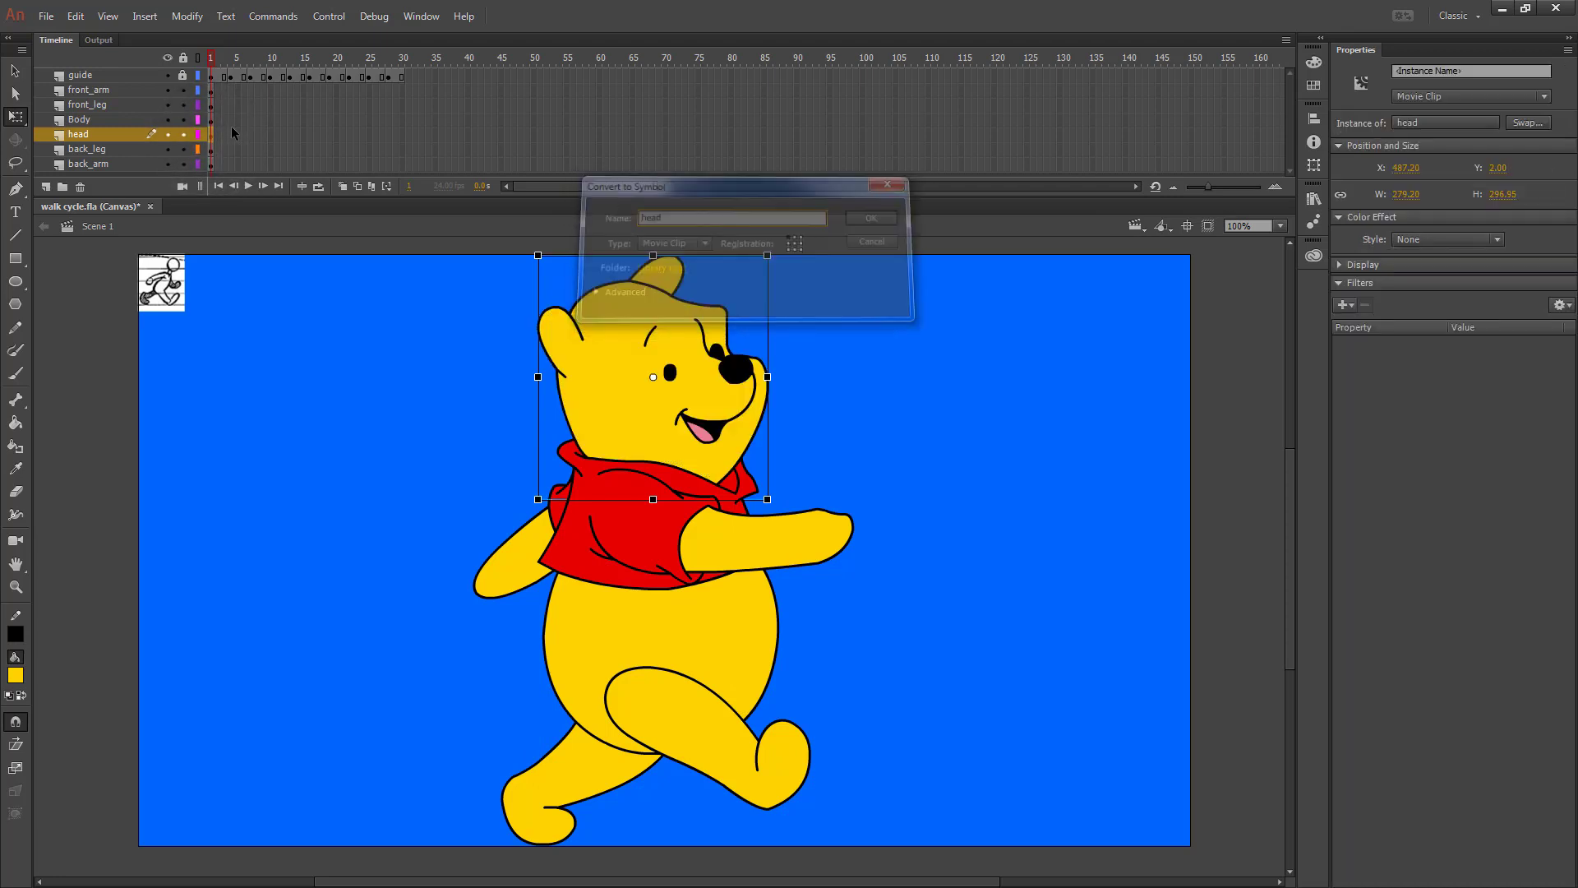
Convert the back leg artwork to a Movie Clip symbol named "back_leg".
left_click(212, 150)
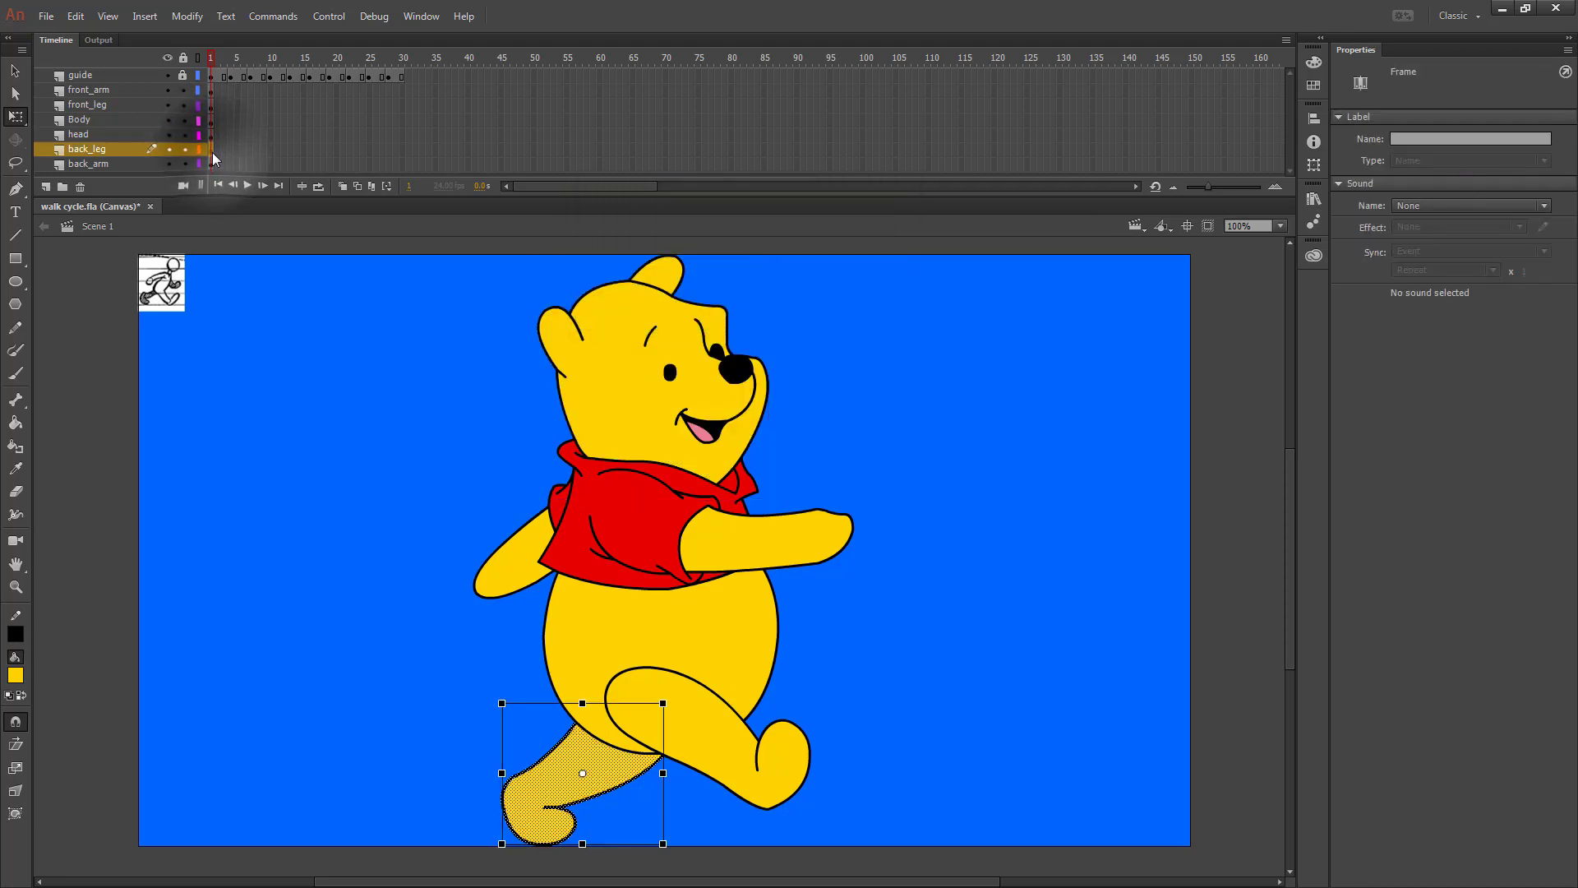
key("F8")
type("back")
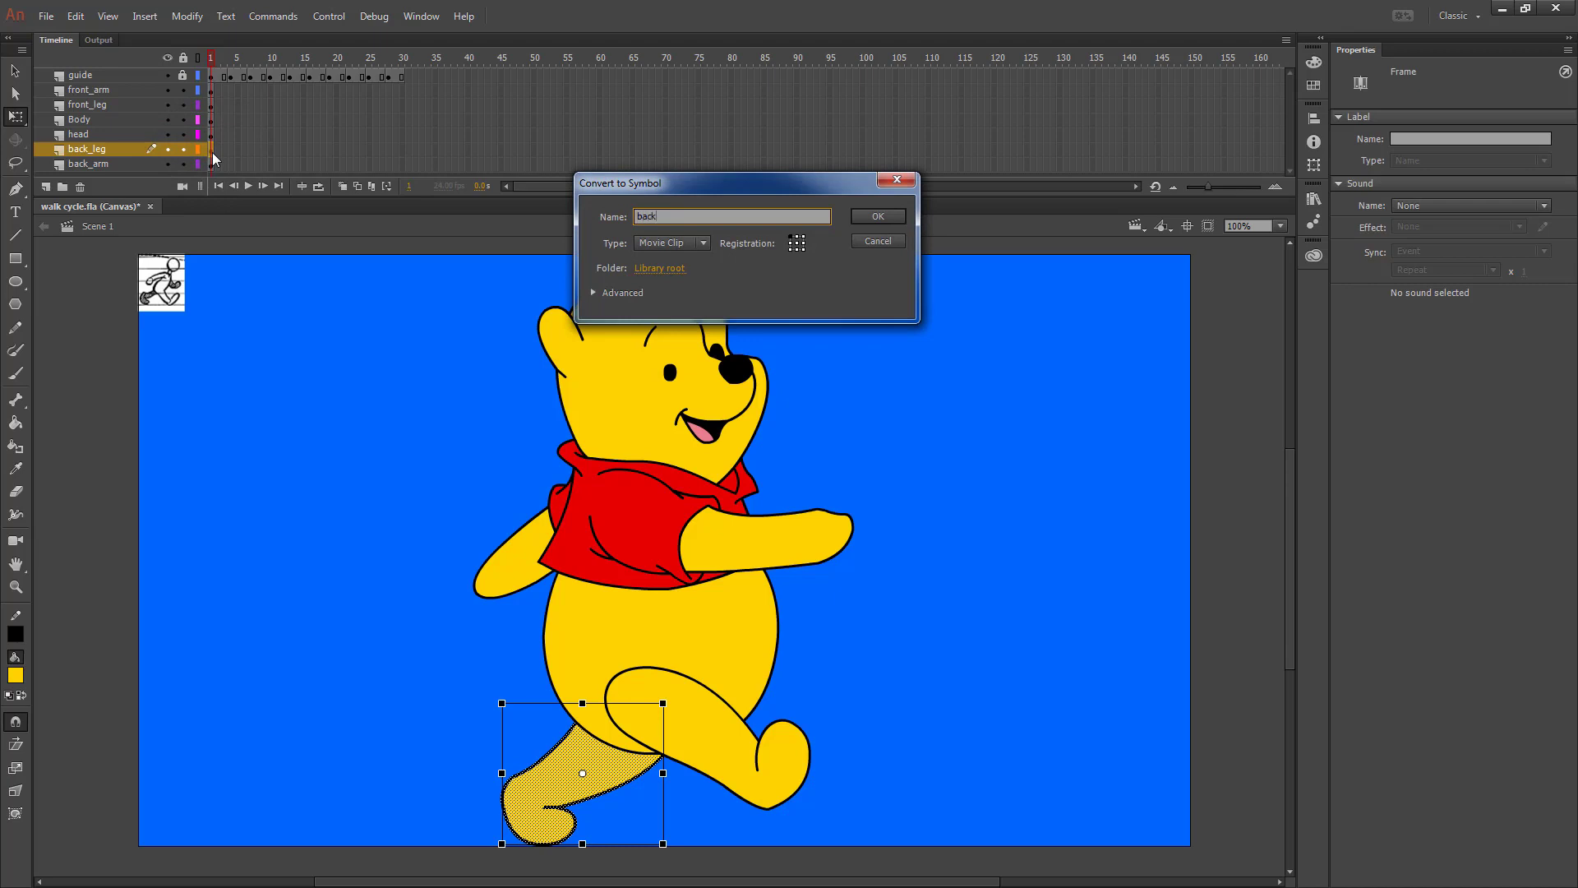
type("_leg")
key("Return")
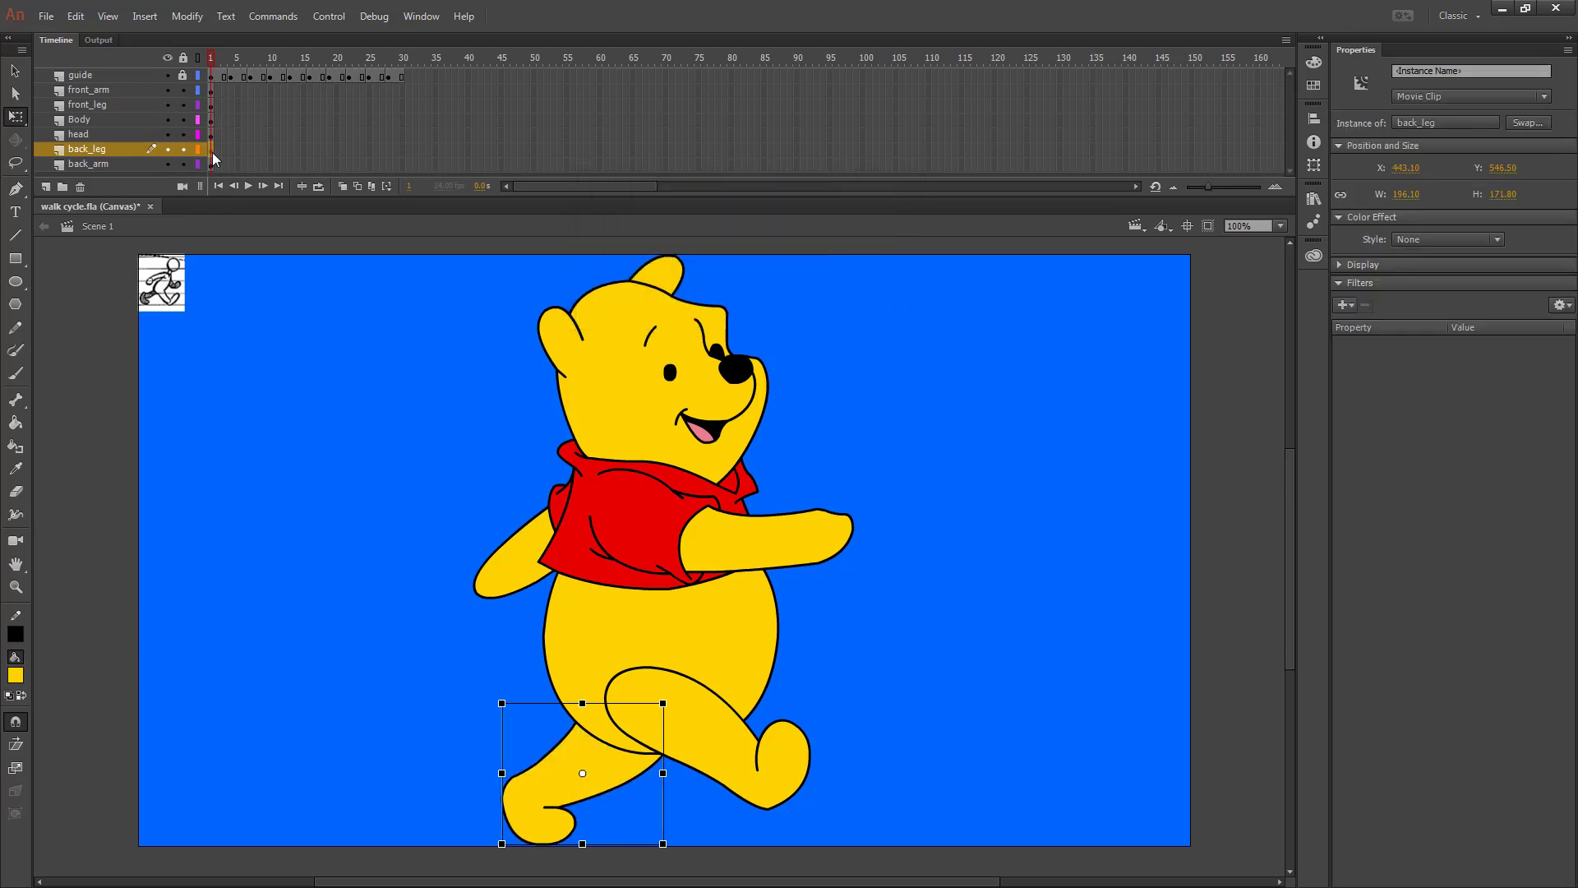
Convert the back arm artwork to a Movie Clip symbol named "back_arm".
left_click(211, 164)
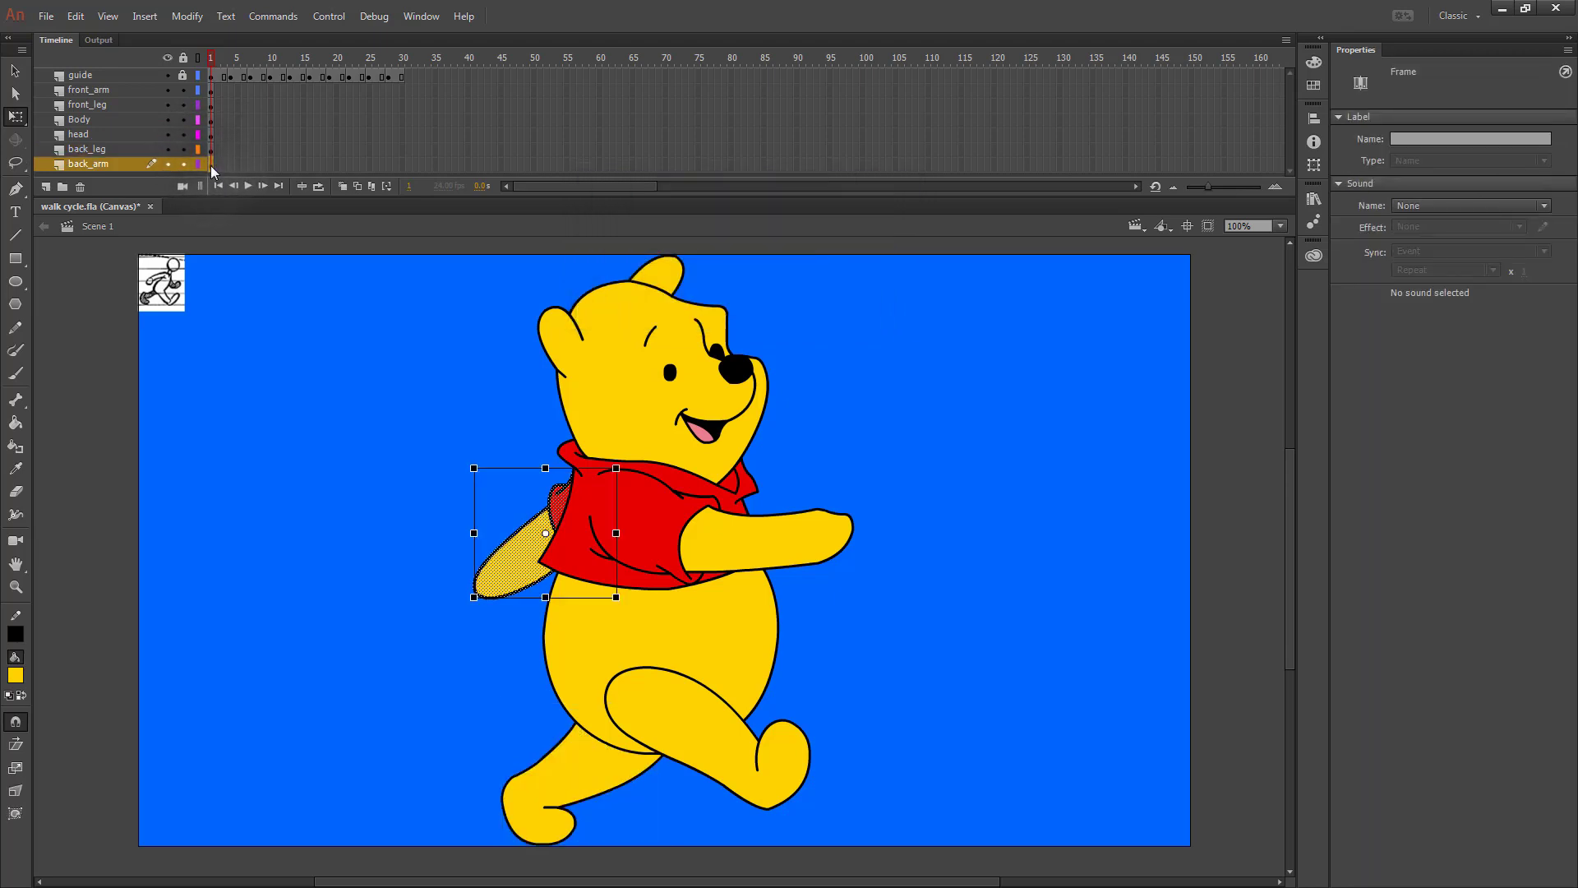
key("F8")
type("back")
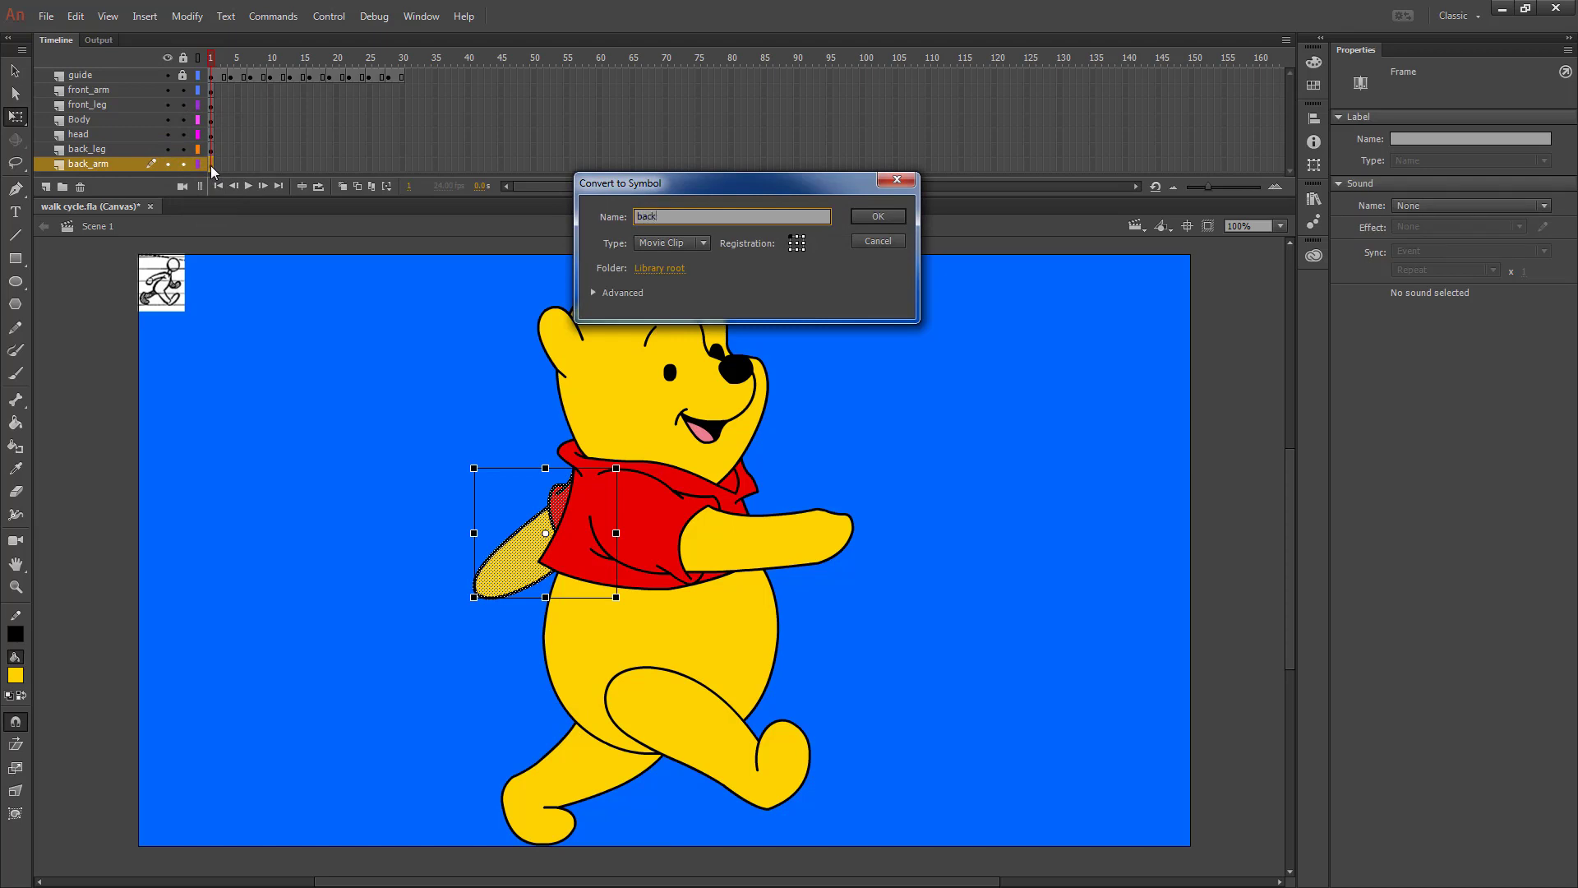
type("_arm")
key("Return")
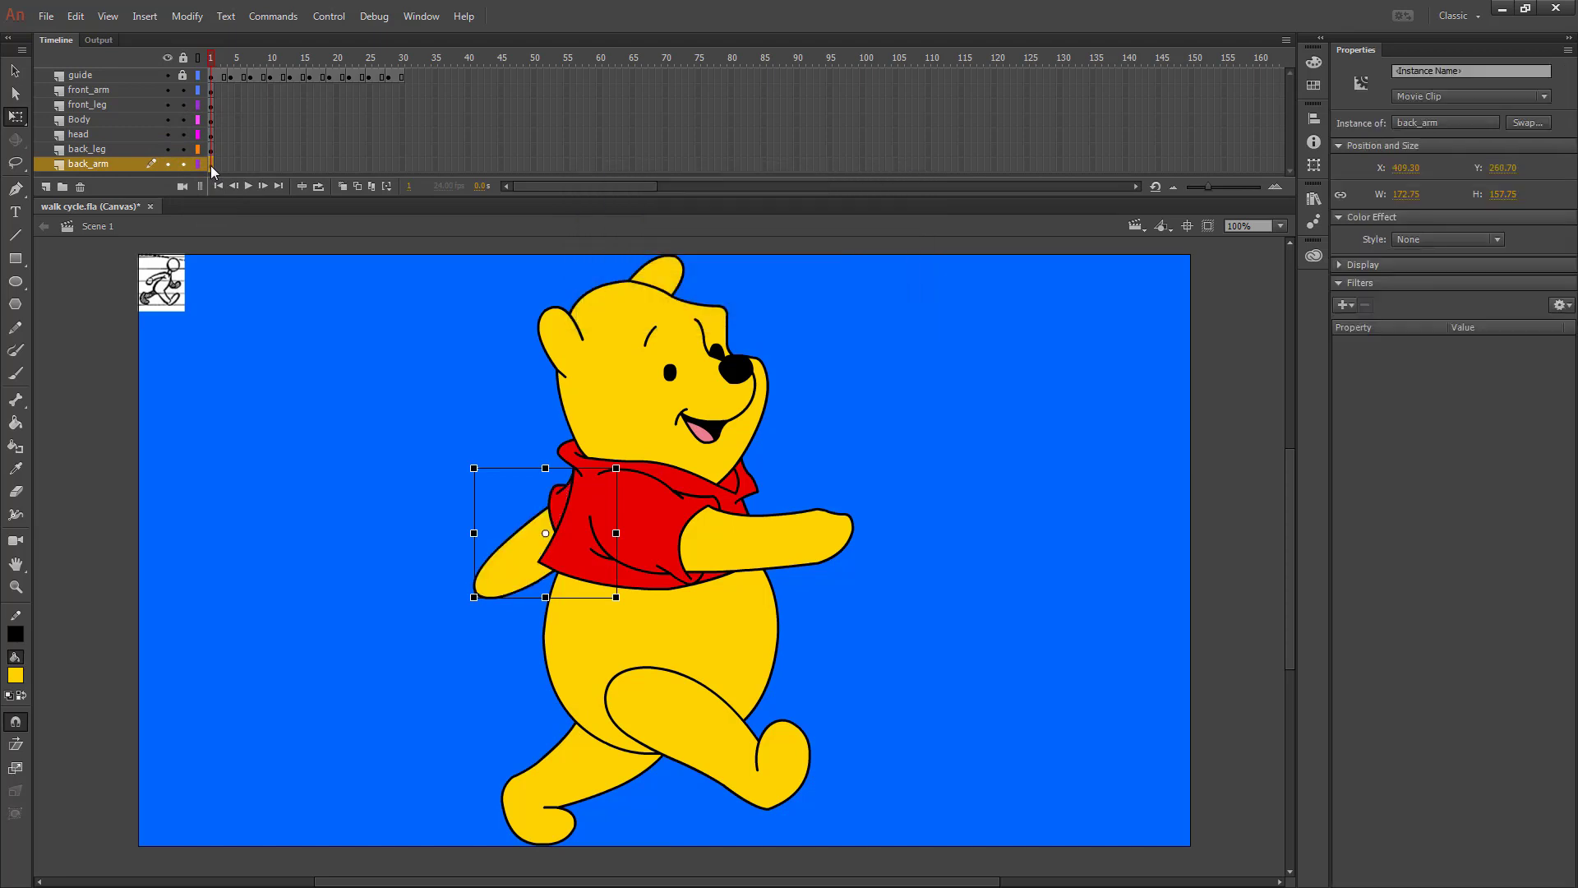
Create motion tweens on the front_arm and front_leg layers from frame 1.
left_click(210, 91)
right_click(210, 95)
left_click(247, 102)
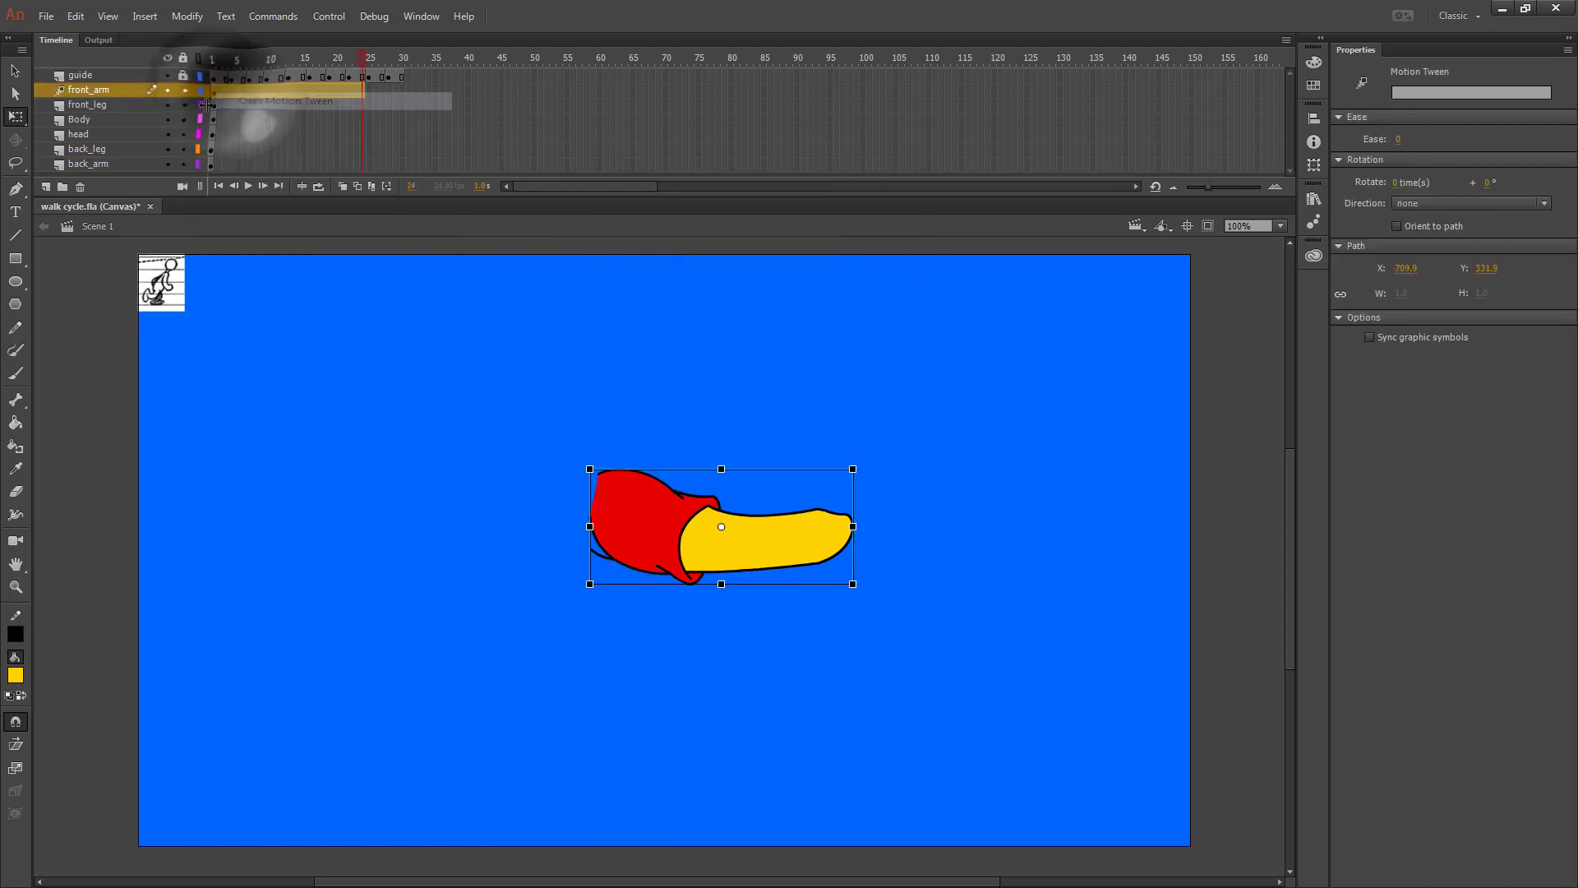
left_click(211, 106)
right_click(212, 108)
left_click(247, 117)
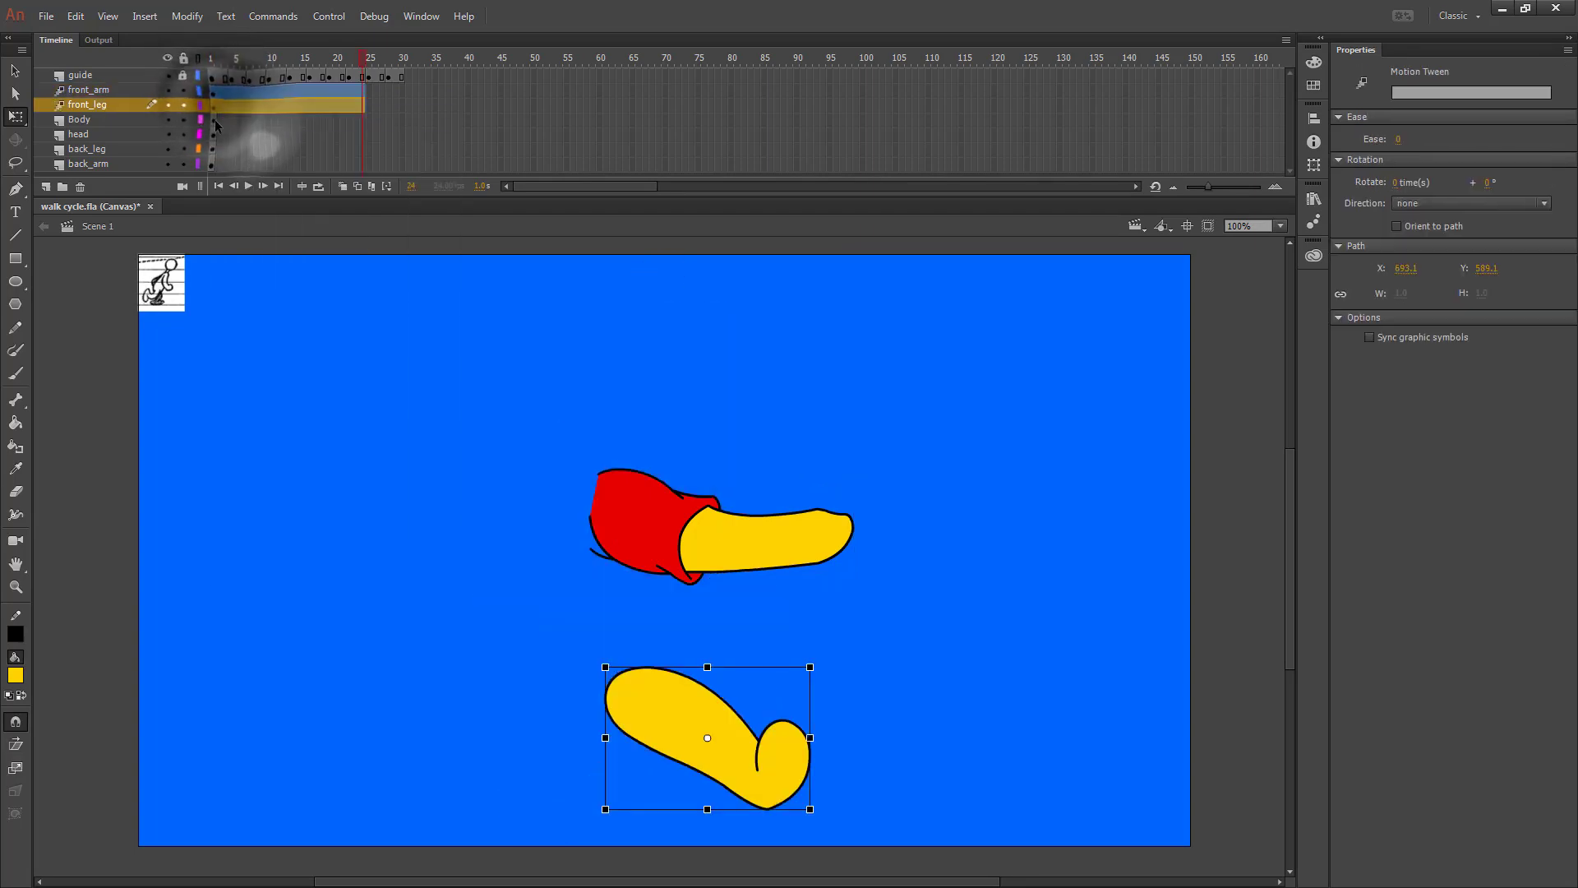
Create motion tweens on the Body and head layers from frame 1.
right_click(212, 121)
left_click(247, 133)
right_click(213, 136)
left_click(247, 147)
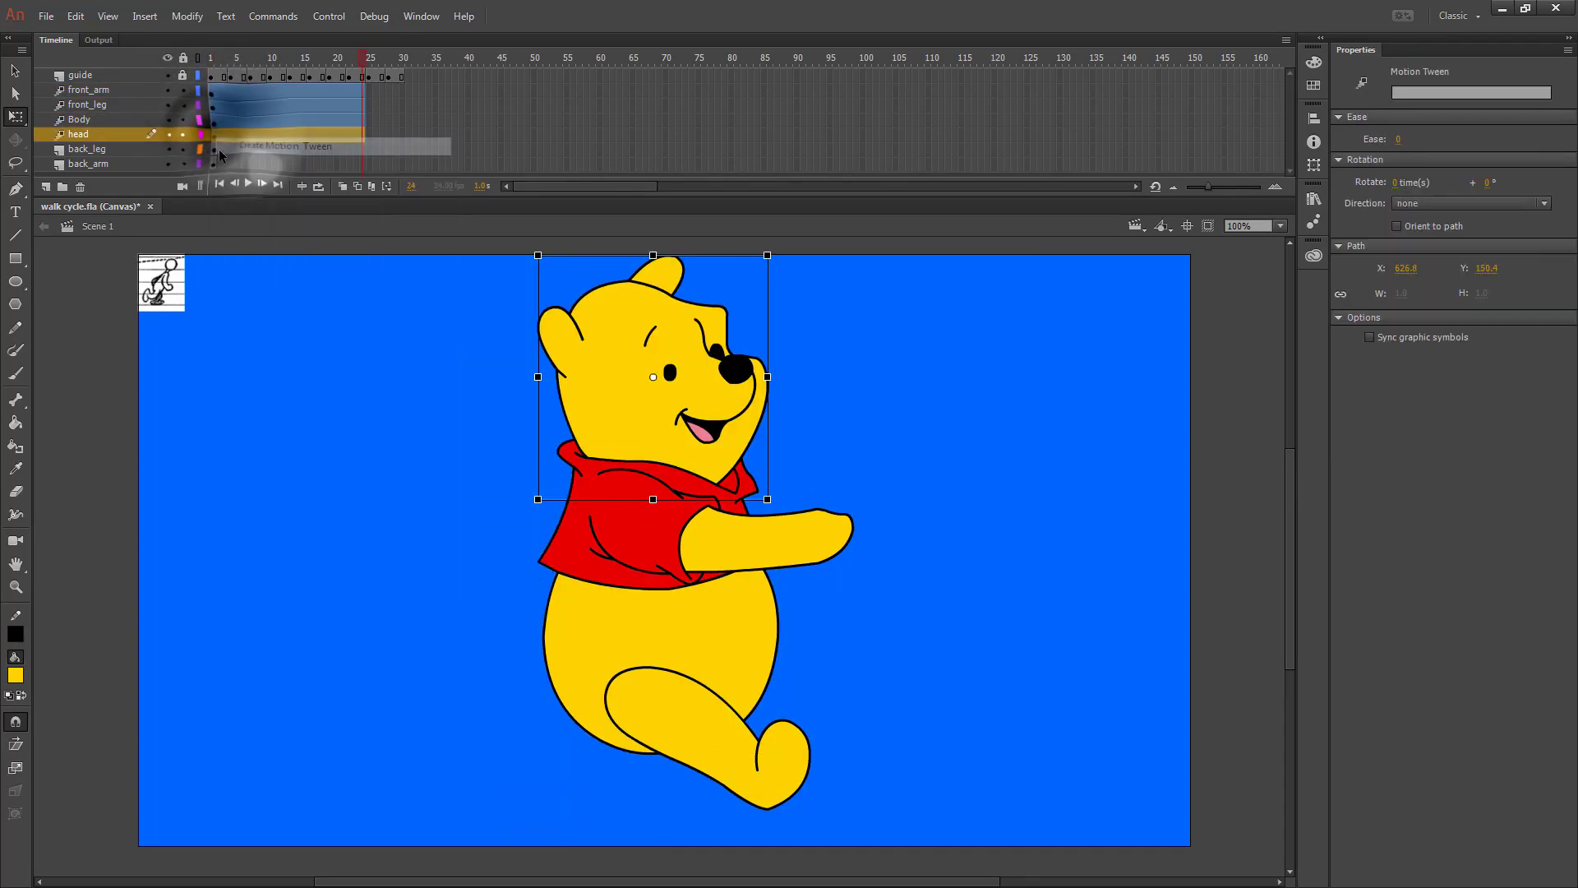
Create motion tweens on the back_leg and back_arm layers from frame 1.
left_click(212, 149)
right_click(212, 148)
left_click(247, 162)
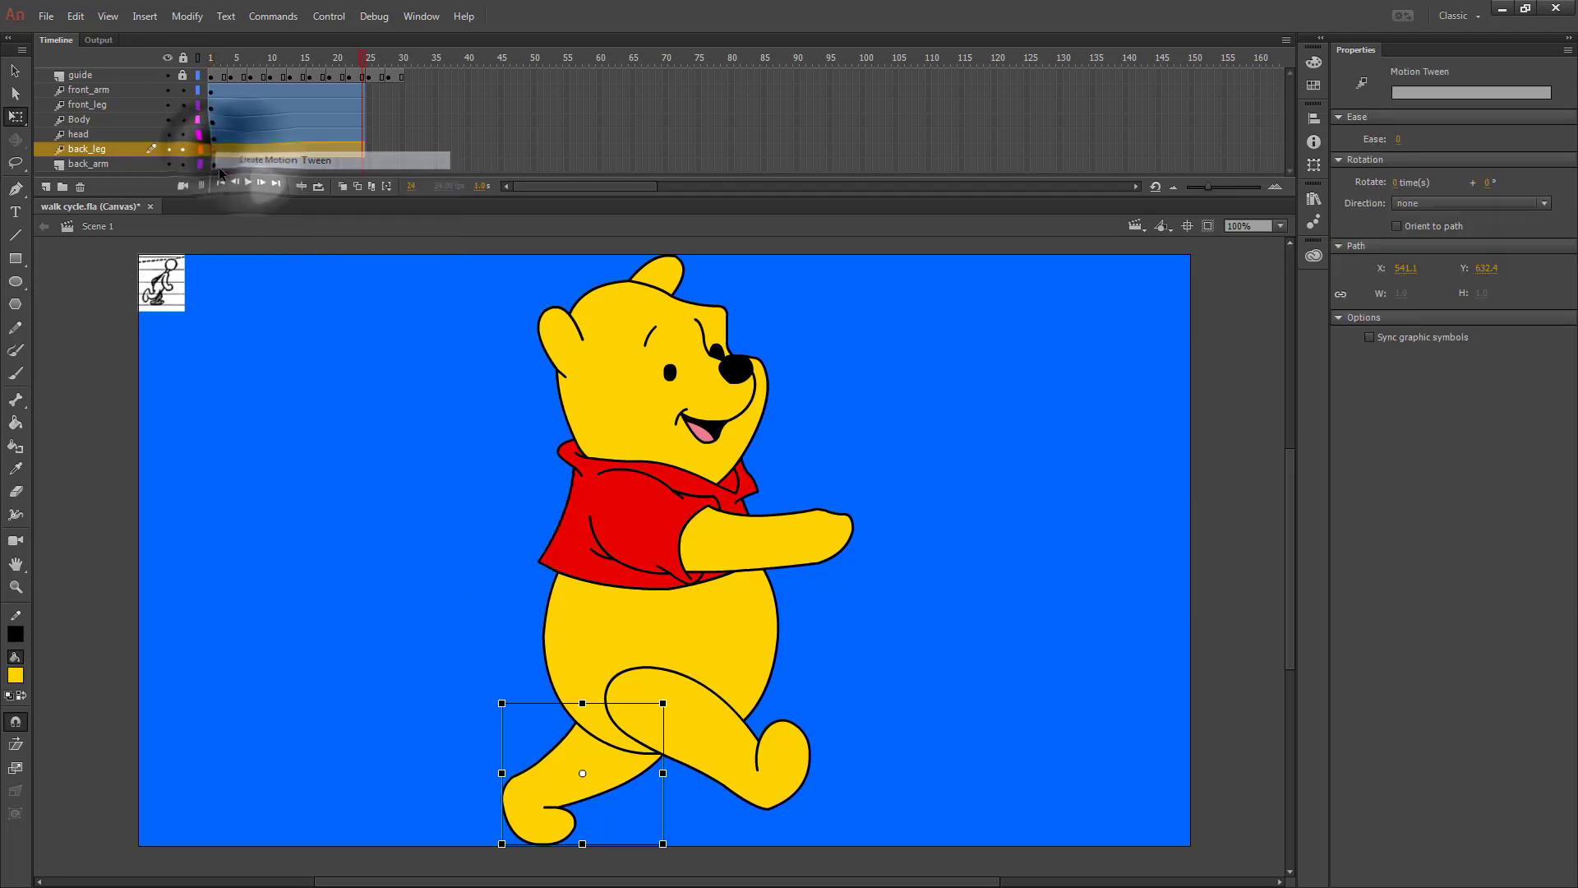
right_click(212, 163)
left_click(249, 179)
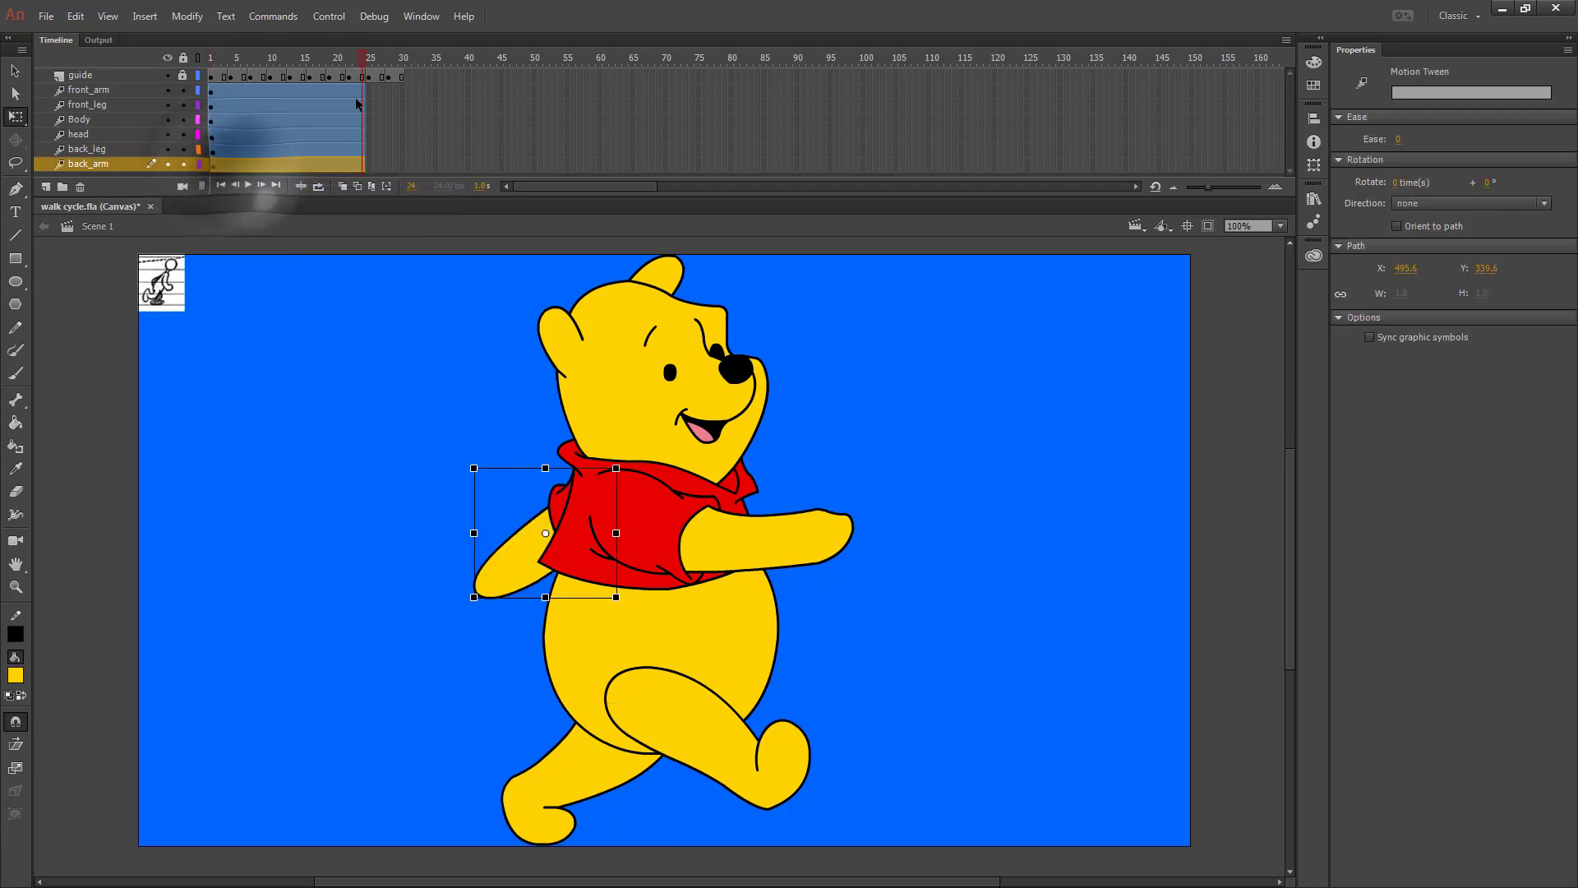
Extend all six body part layers, from front_arm through back_arm, to frame 30 by inserting frames.
left_click(402, 87)
left_click_drag(402, 88, 398, 153)
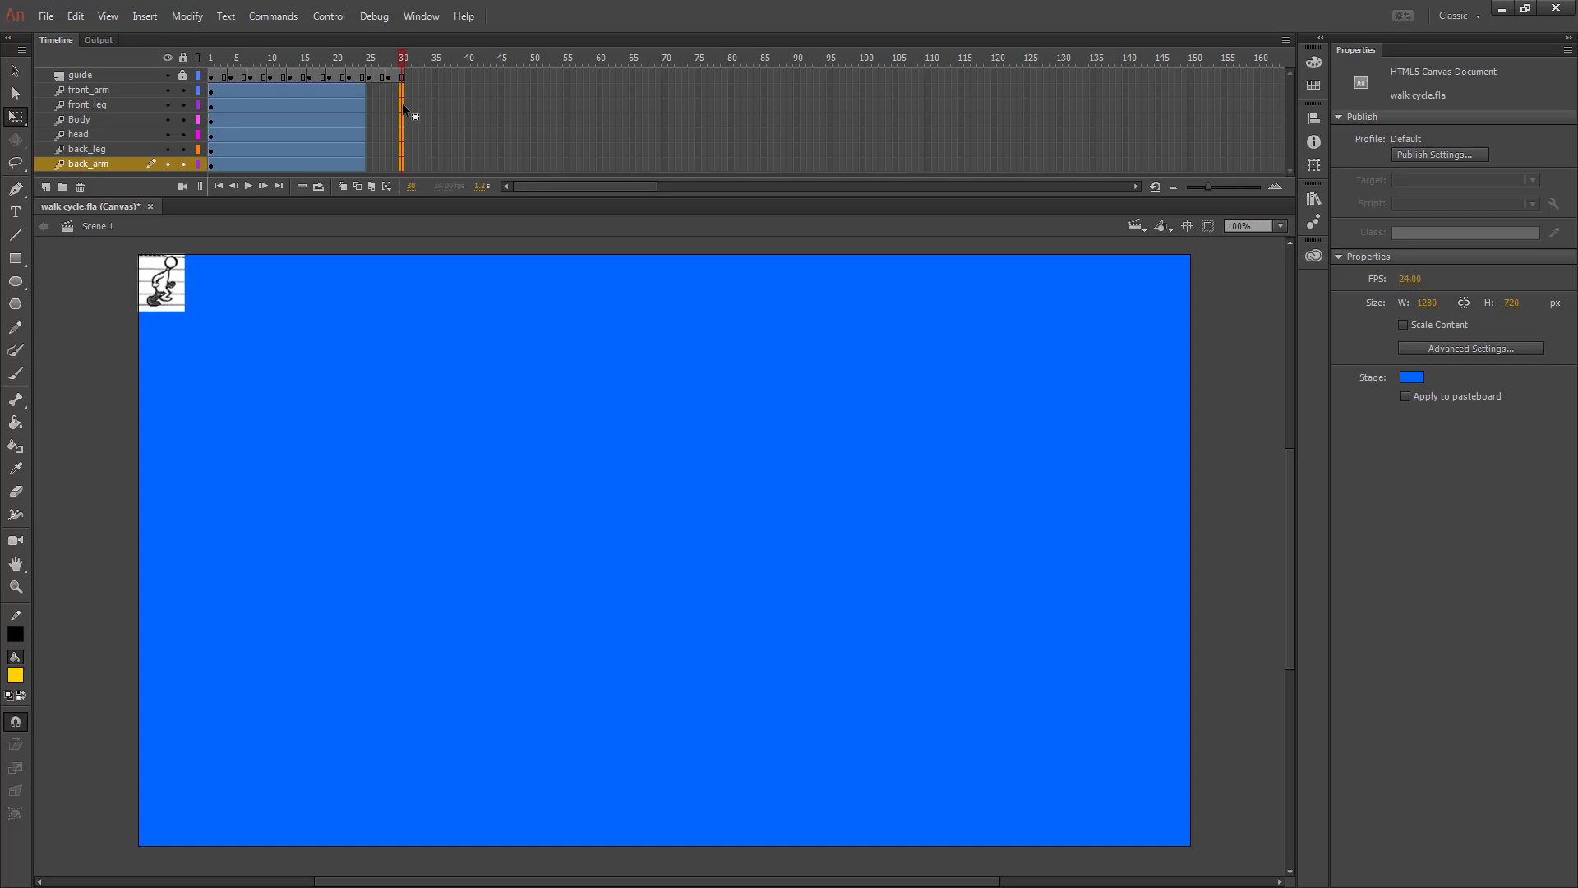
right_click(401, 166)
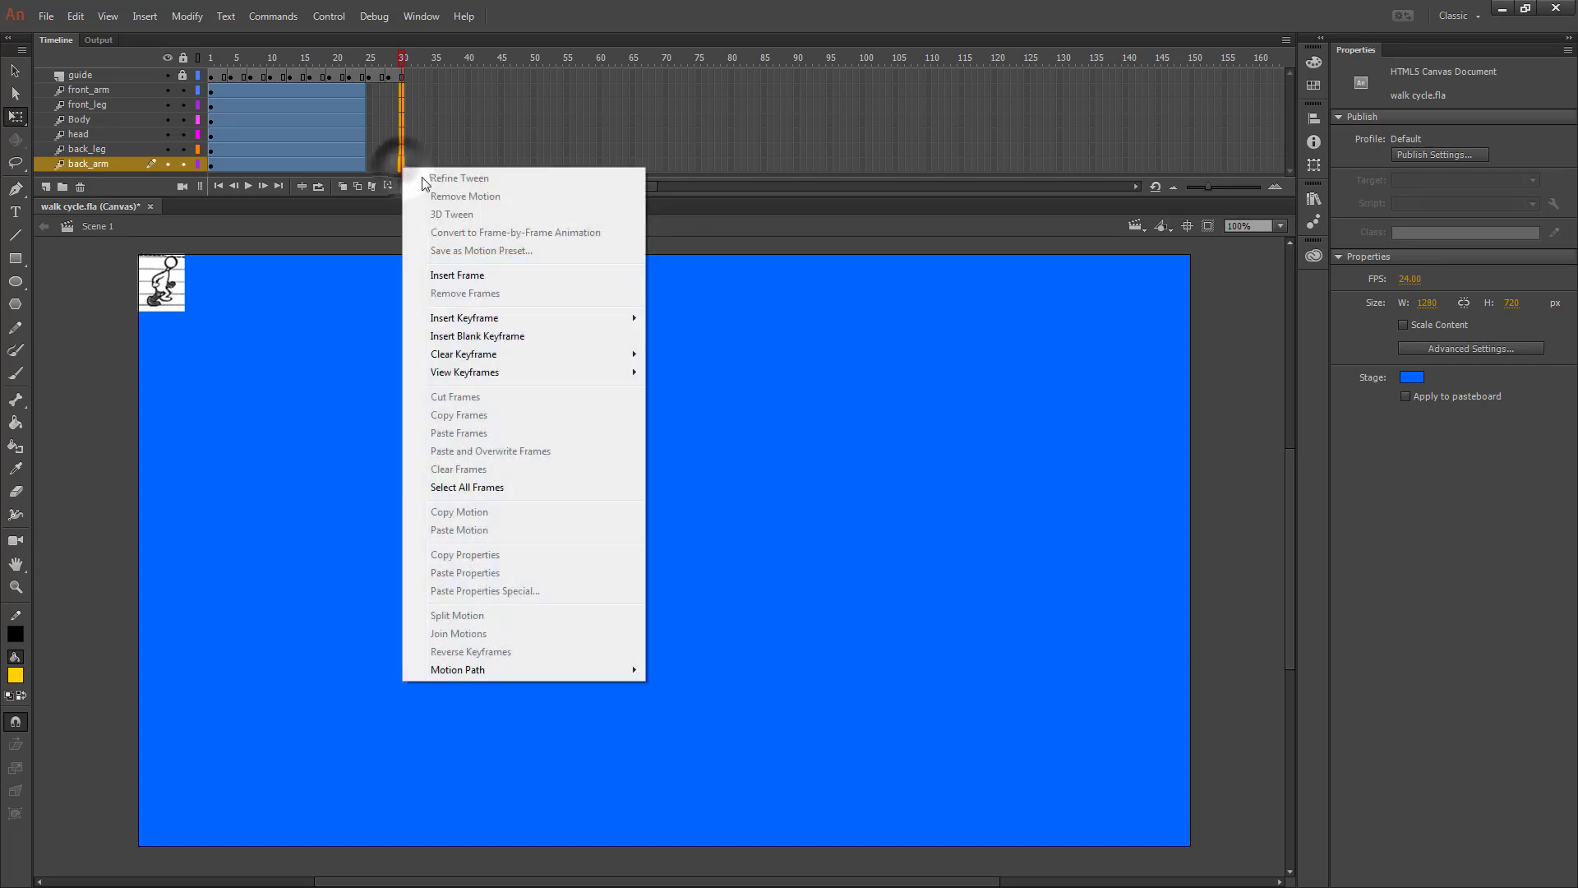
left_click(466, 276)
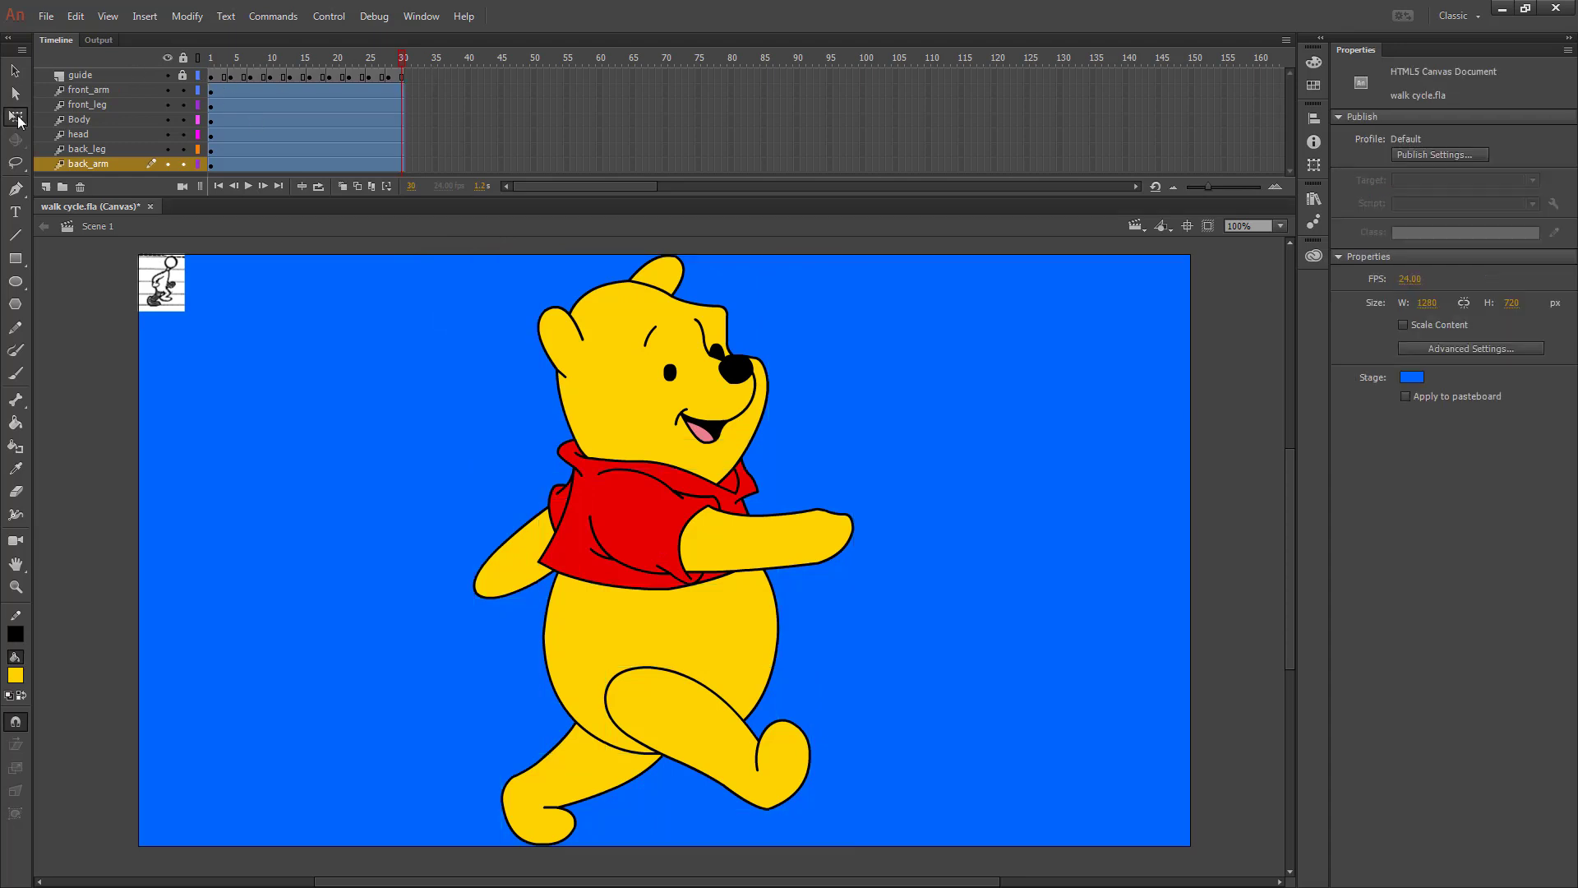
Use Free Transform to move the front leg's transformation point to the hip, and test its rotation.
left_click(15, 117)
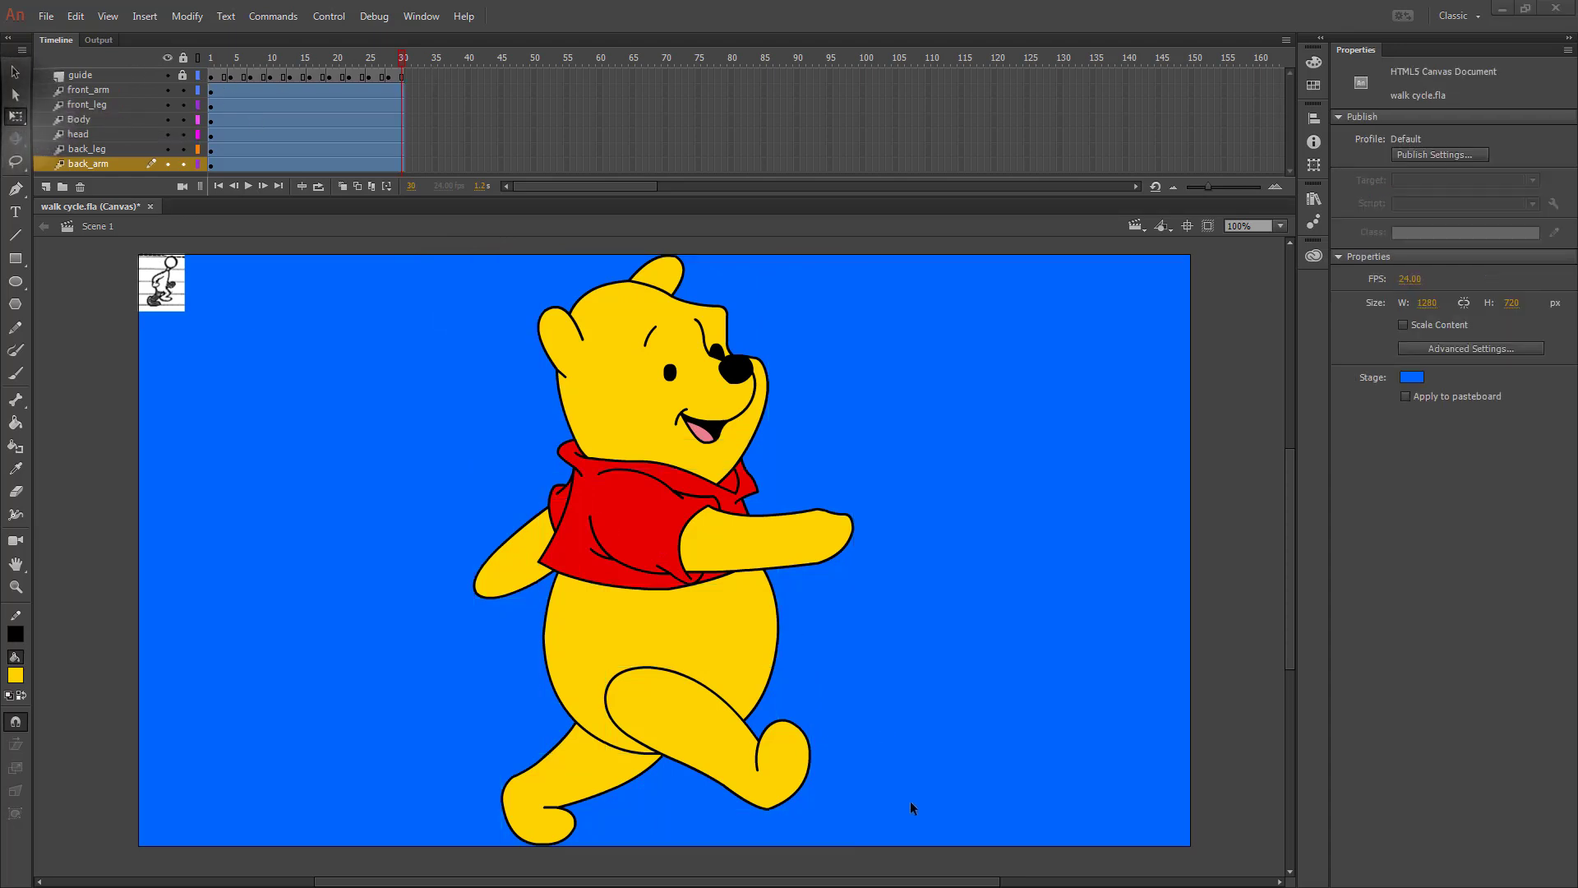
left_click(716, 729)
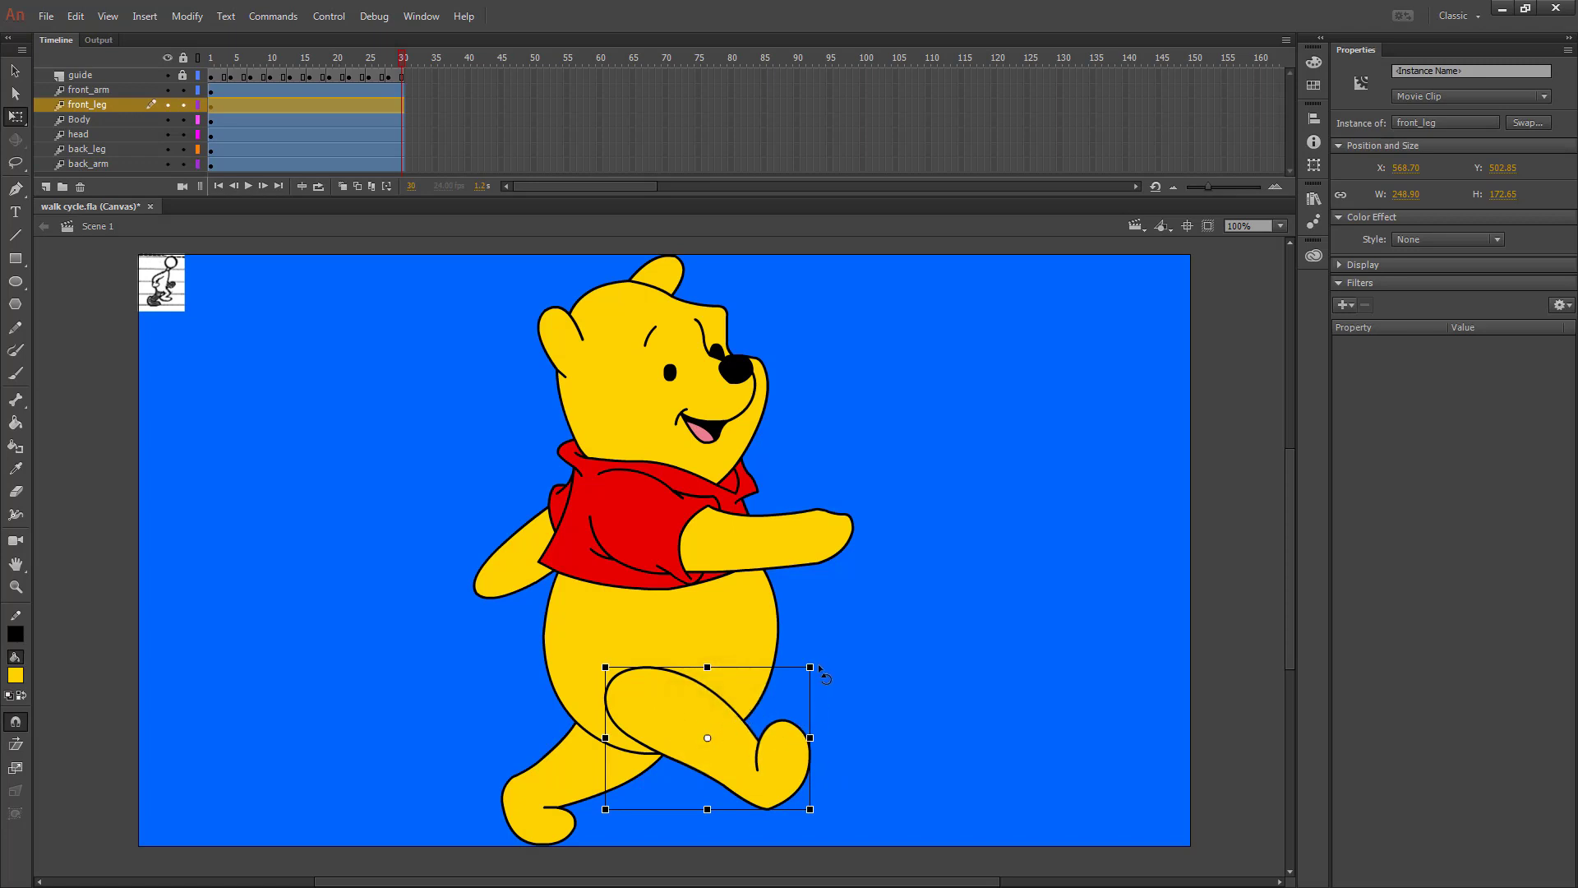
left_click_drag(820, 669, 834, 747)
key("ctrl+z")
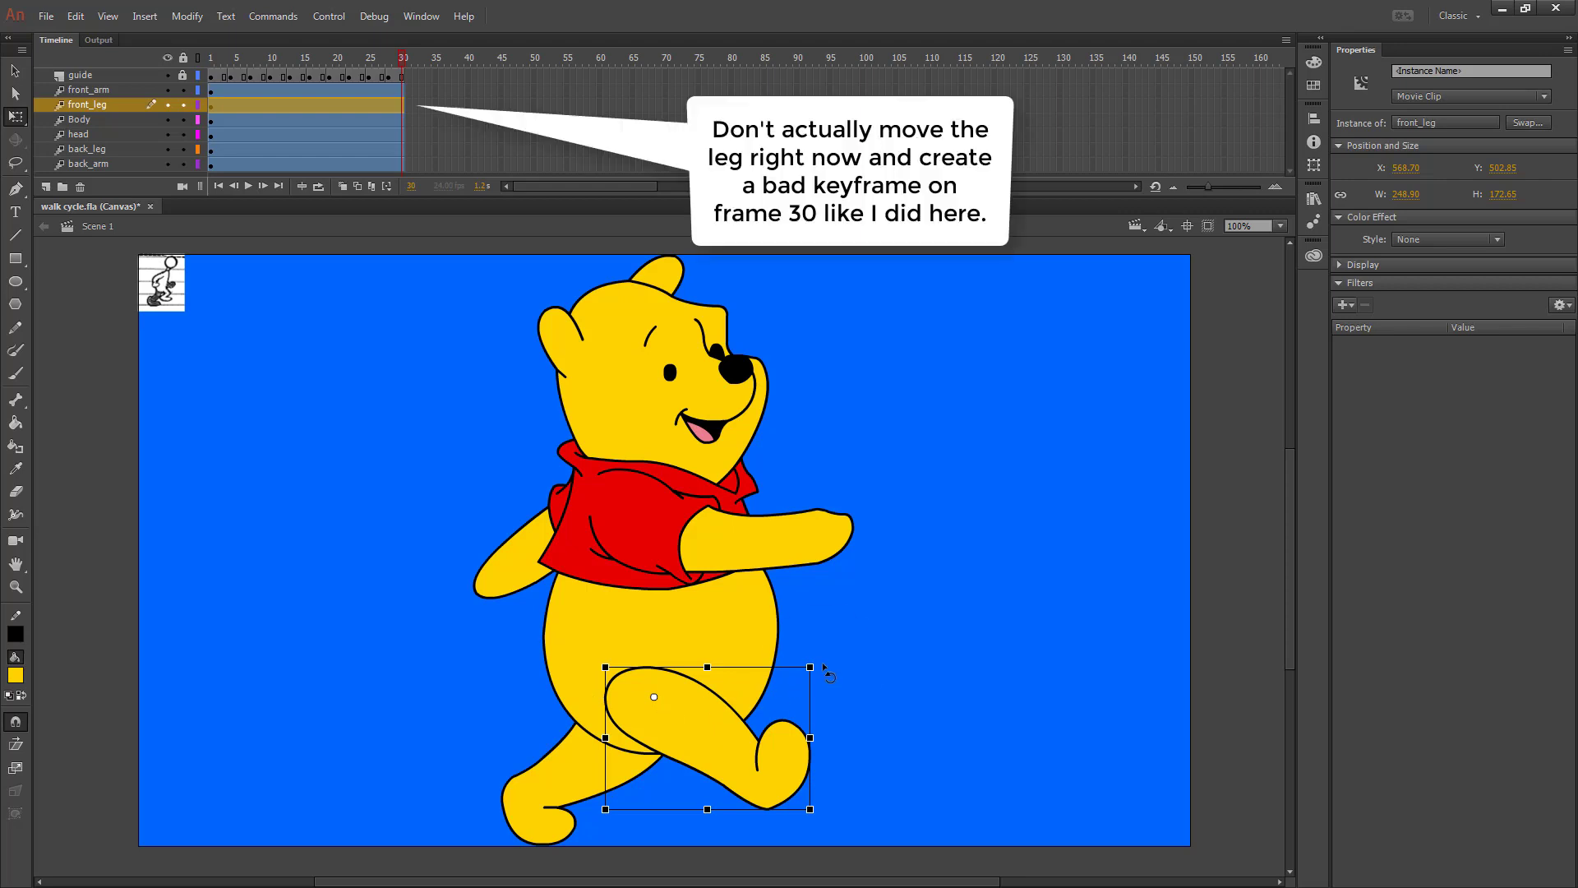
left_click_drag(825, 667, 845, 749)
Move the front arm's transformation point to the shoulder and the head's transformation point down to the neck.
left_click(723, 526)
left_click_drag(723, 526, 619, 503)
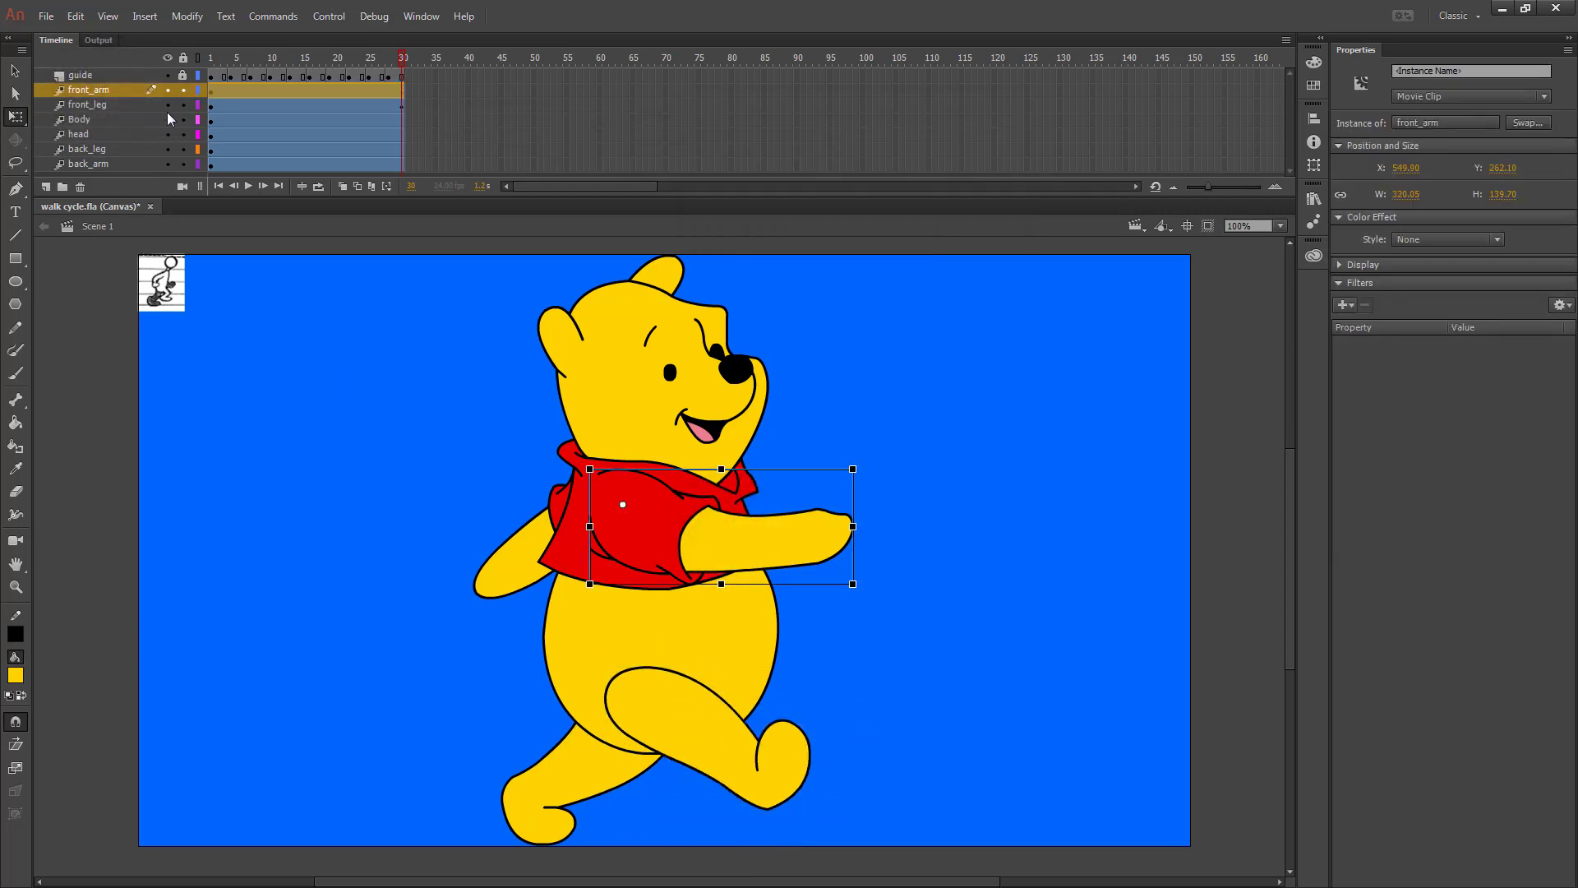
left_click(94, 117)
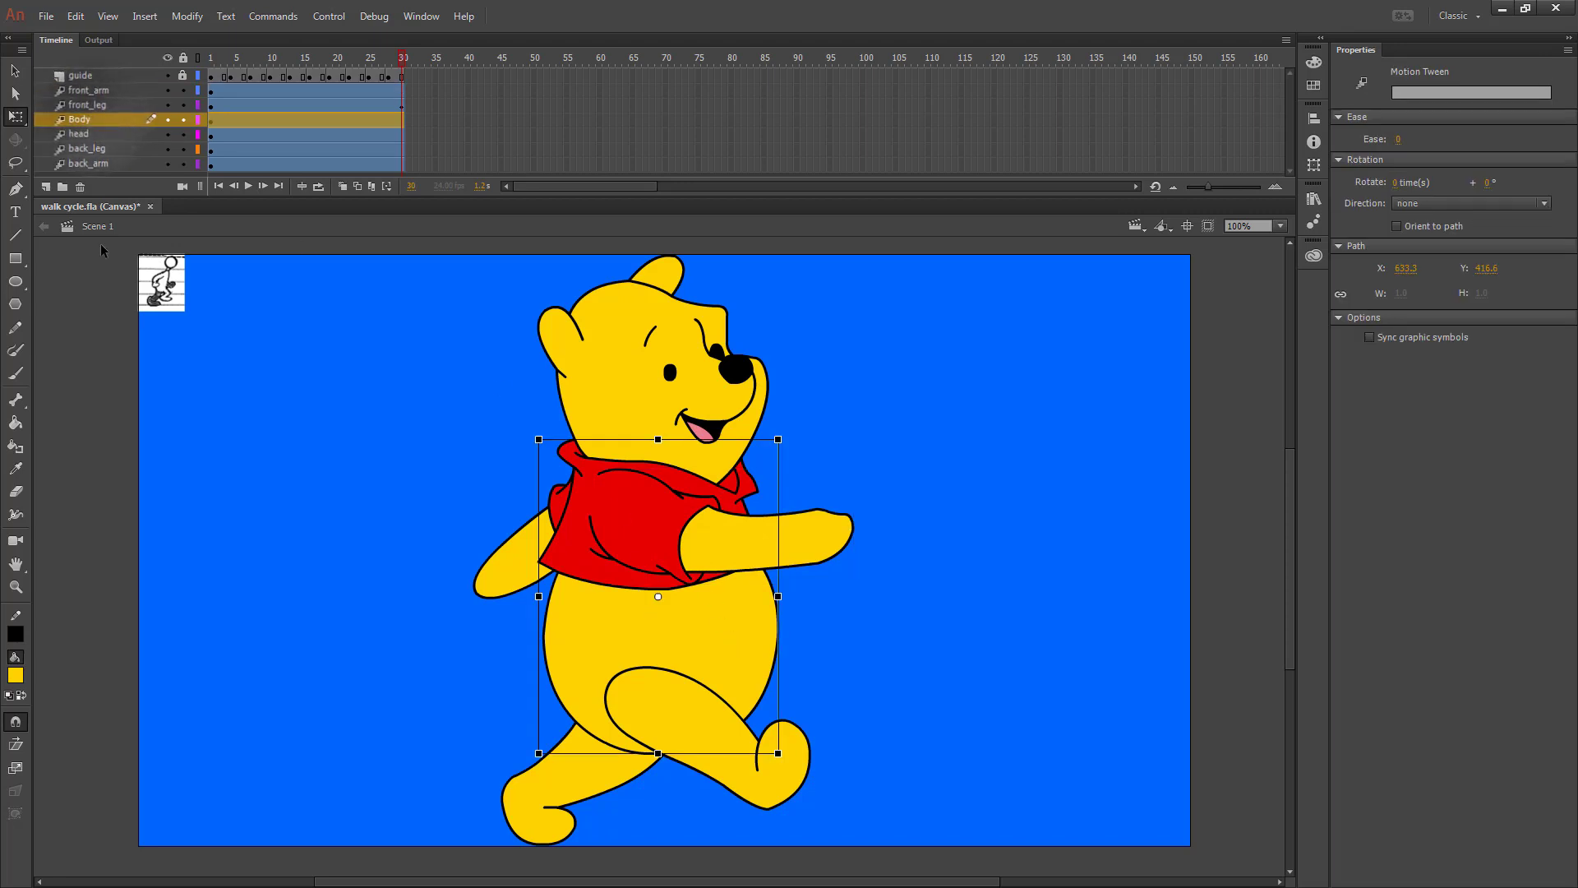
left_click(91, 134)
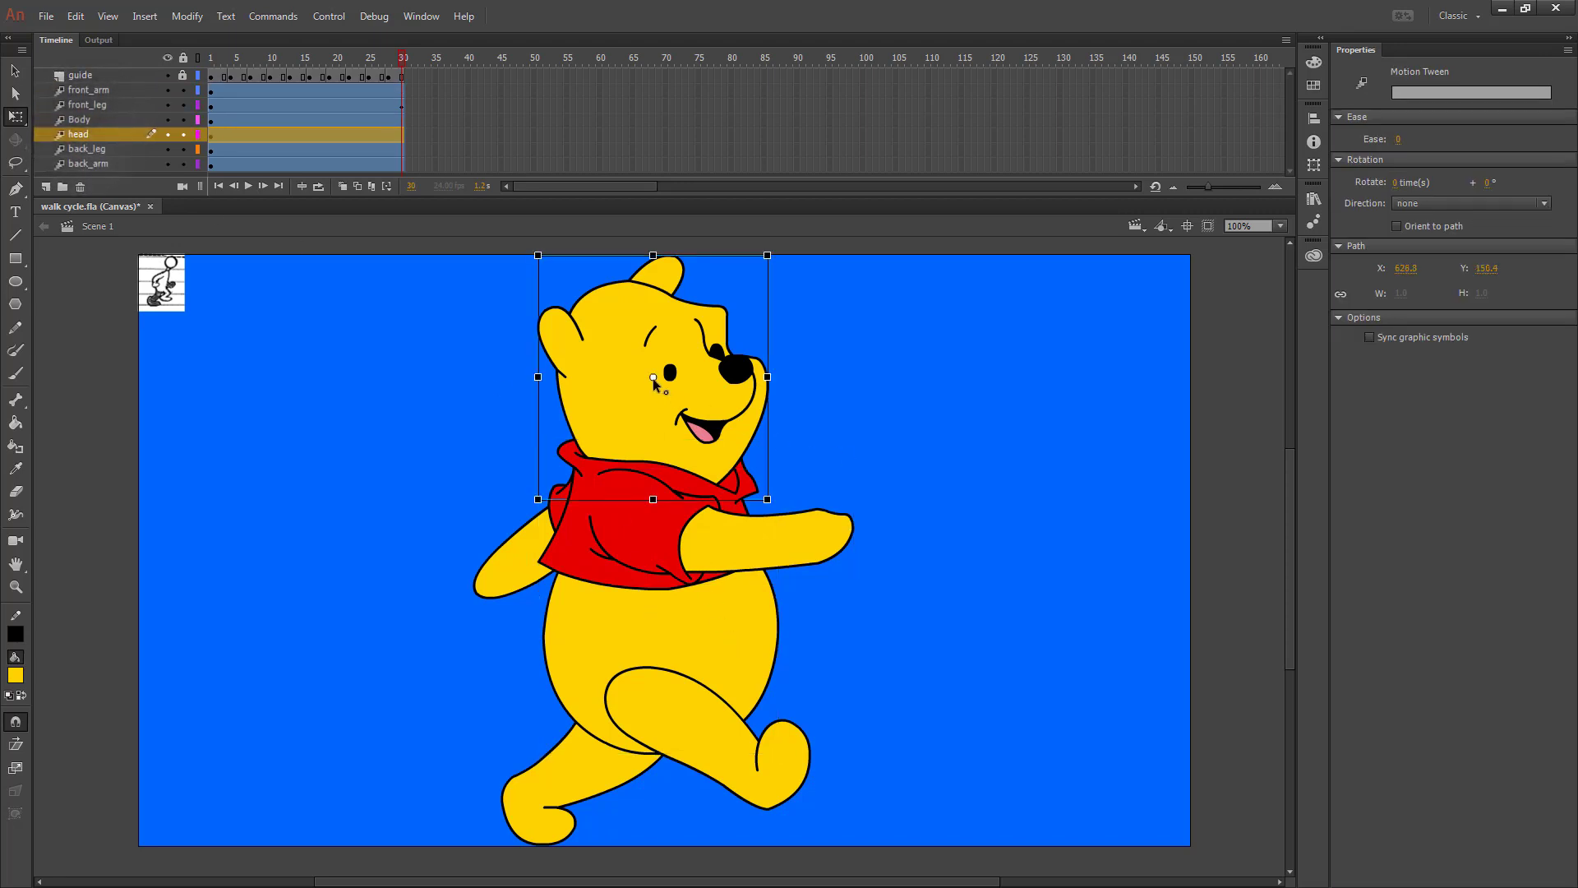
left_click(651, 377)
left_click_drag(652, 452, 653, 473)
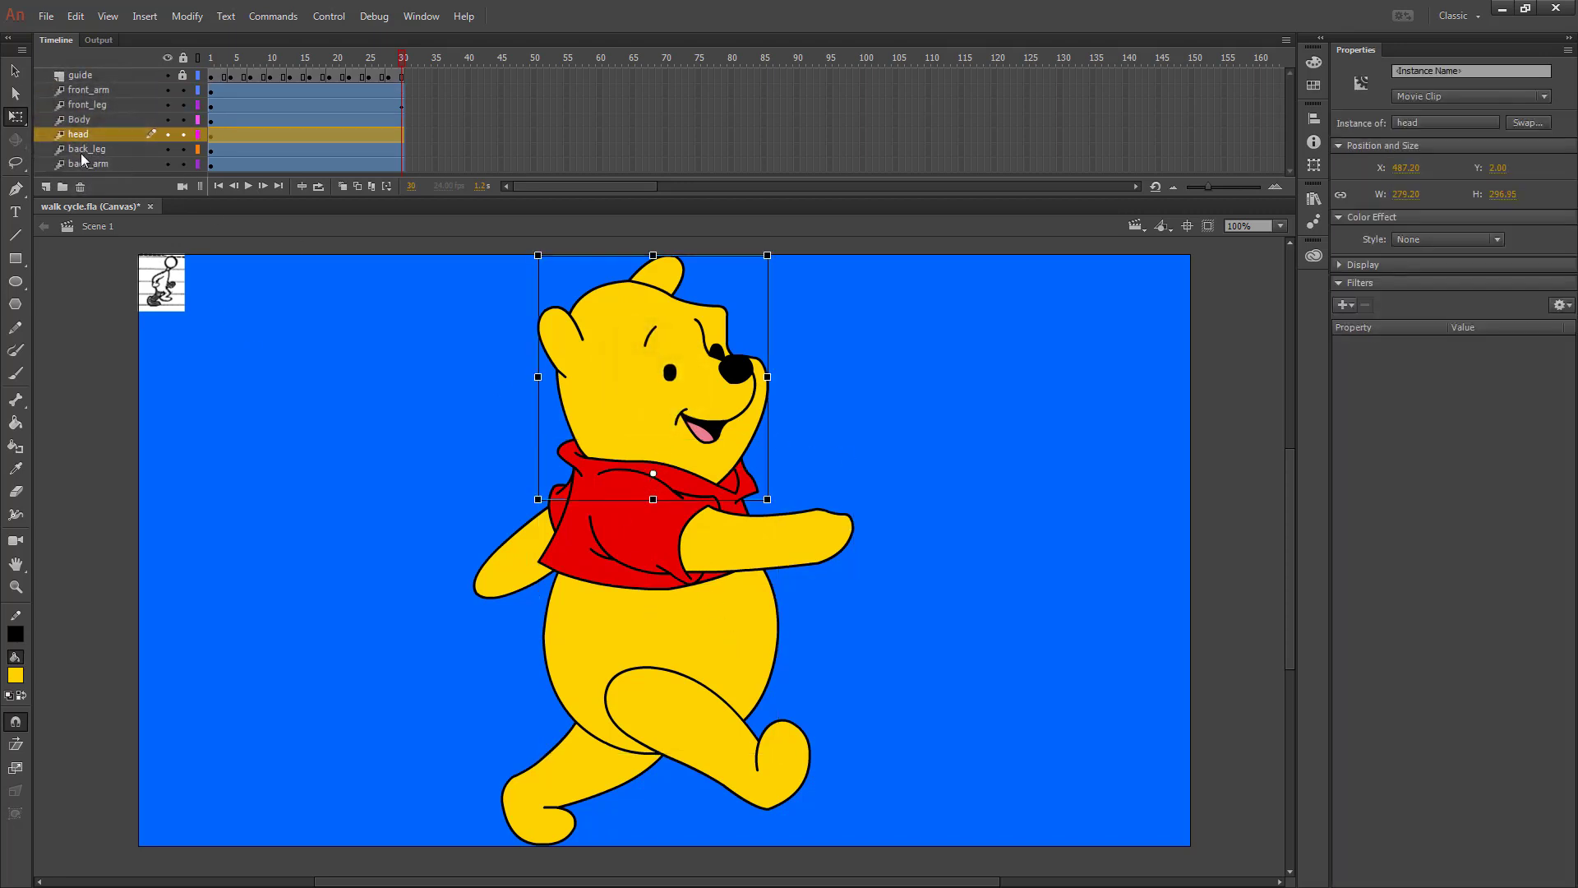
Move the back leg's transformation point to the hip and the back arm's transformation point to the shoulder.
left_click(82, 154)
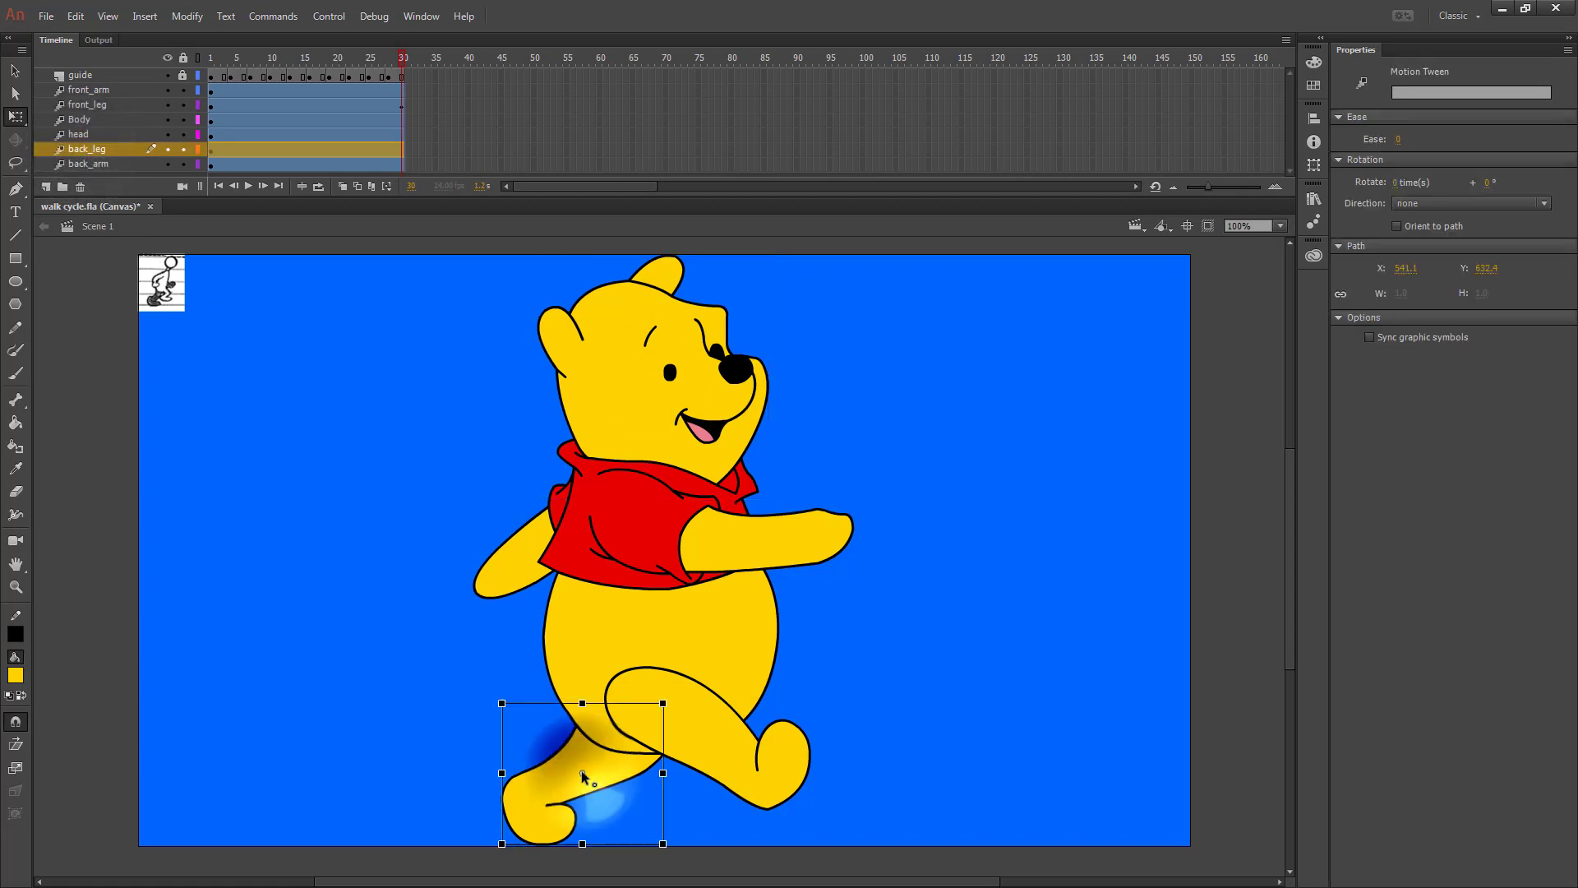
left_click_drag(580, 771, 652, 697)
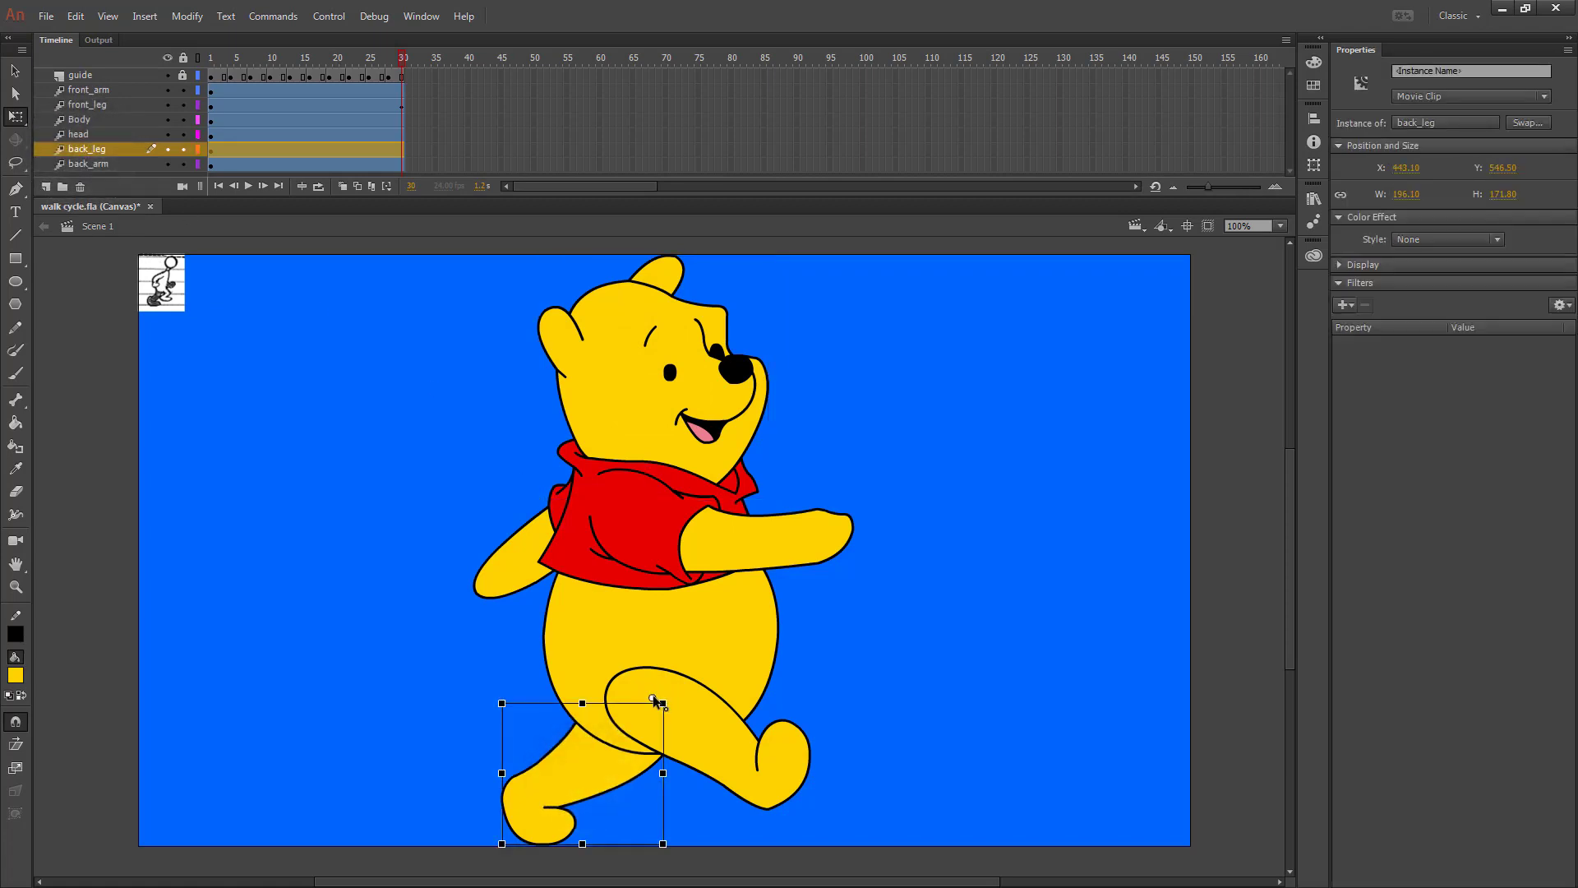
left_click(87, 168)
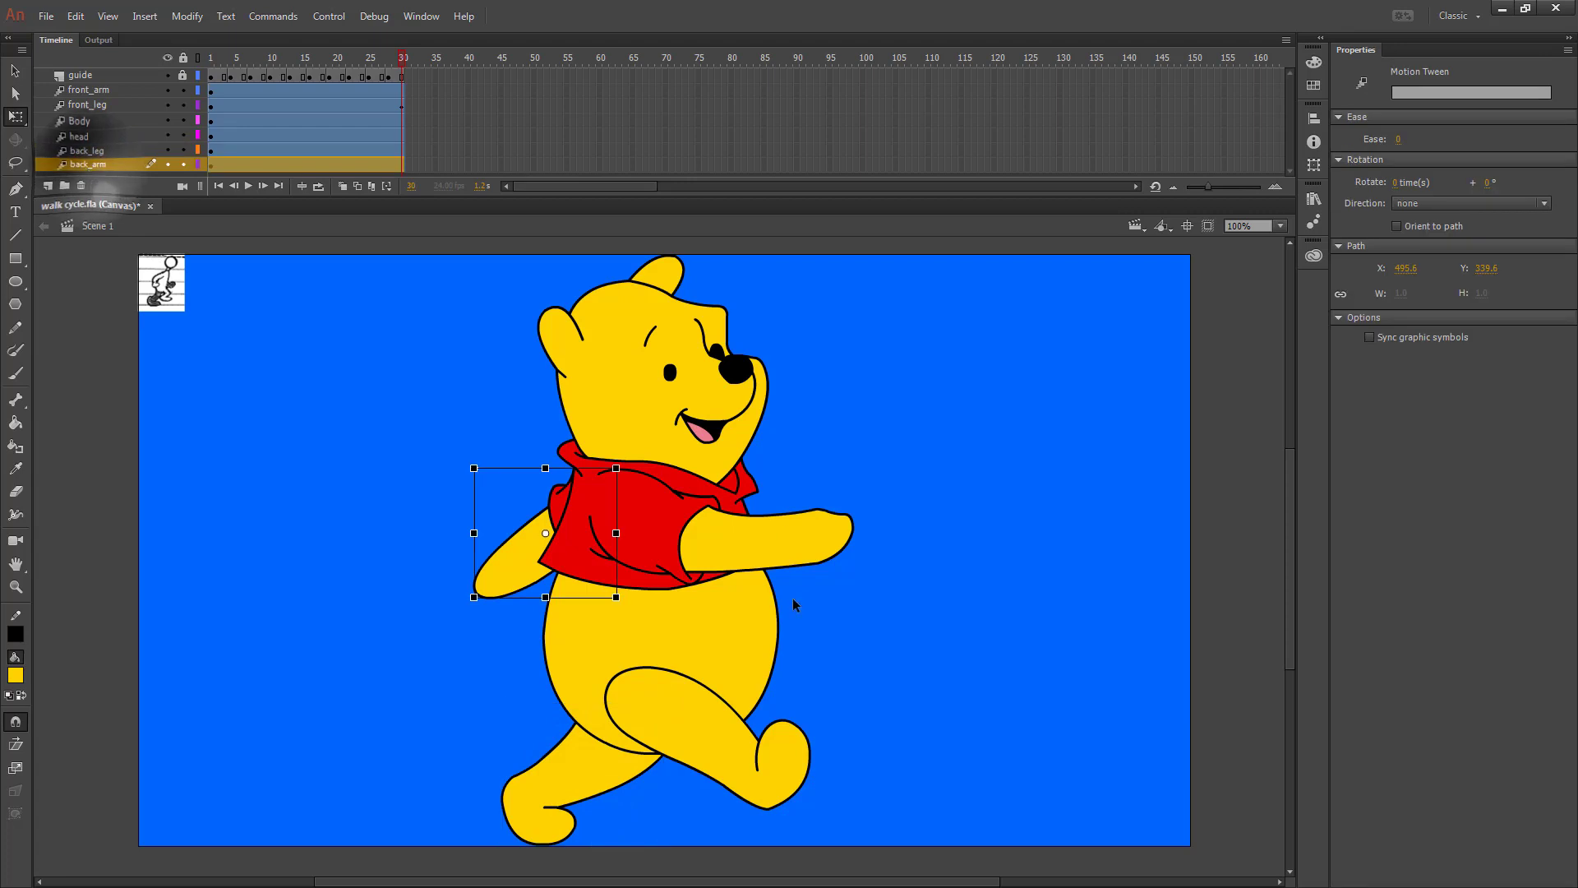
left_click(547, 535)
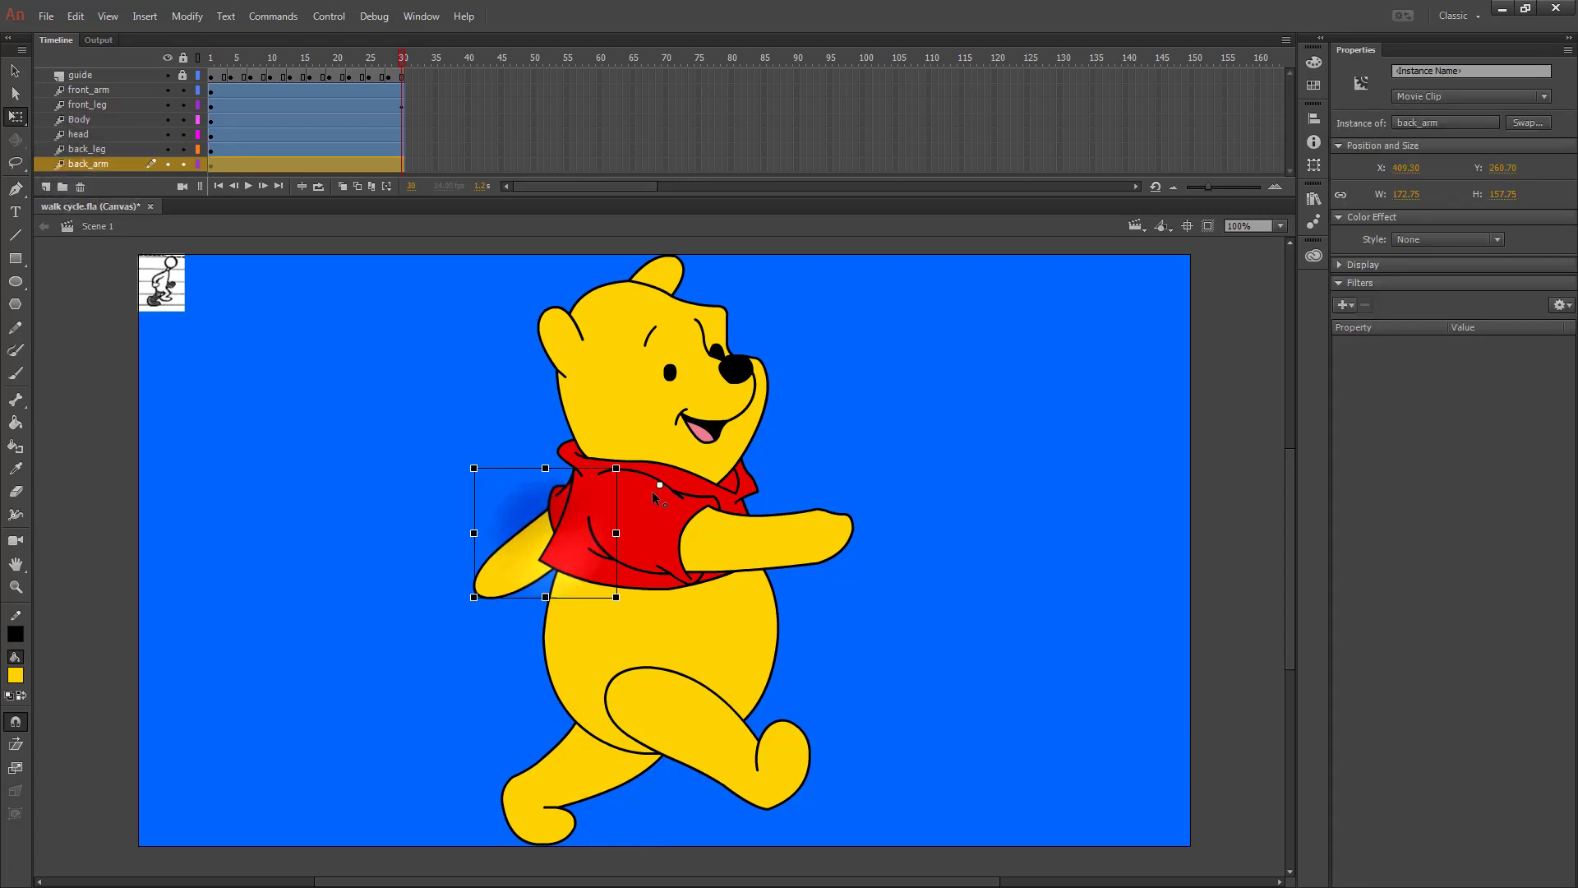
left_click_drag(546, 533, 651, 490)
On frame 1, rotate the head, body and both arms together about the hip so the upper body leans forward.
left_click(212, 59)
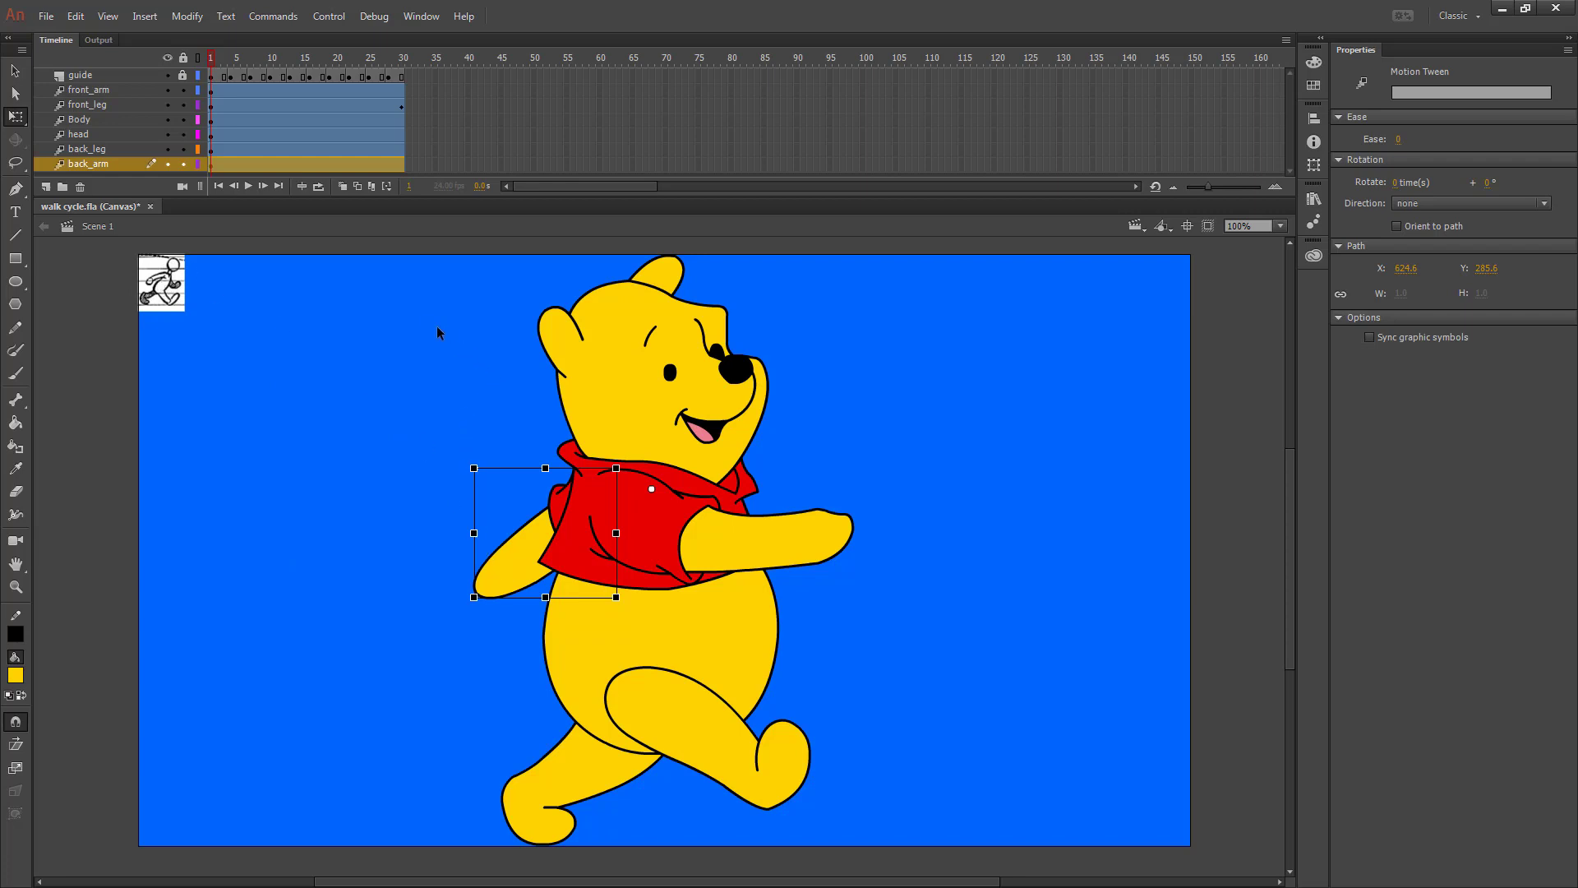
left_click_drag(400, 299, 958, 643)
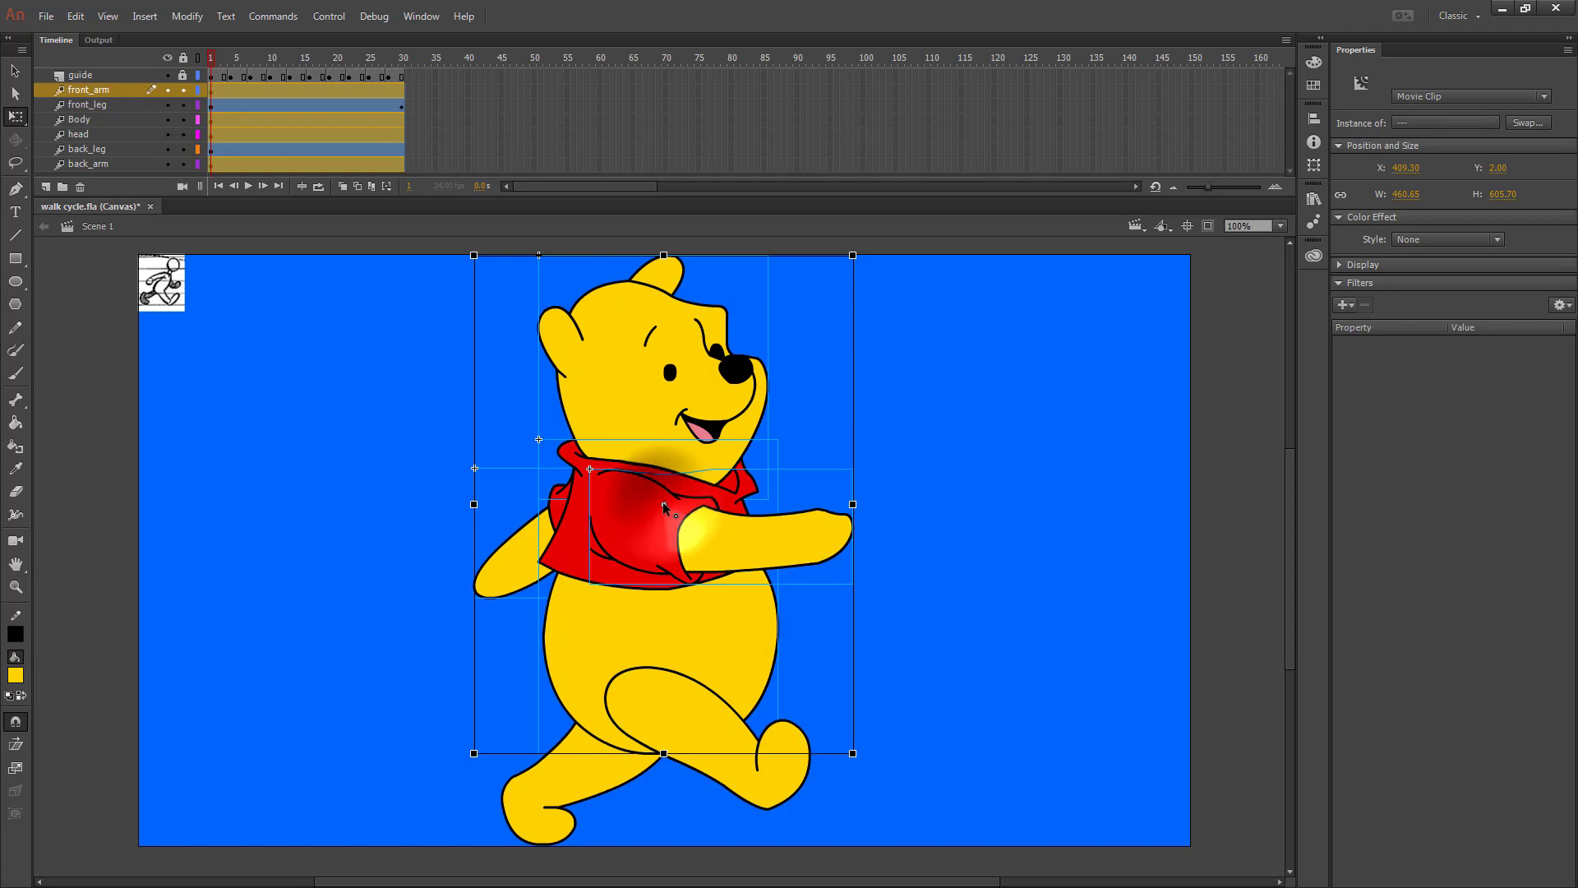
left_click_drag(663, 504, 644, 697)
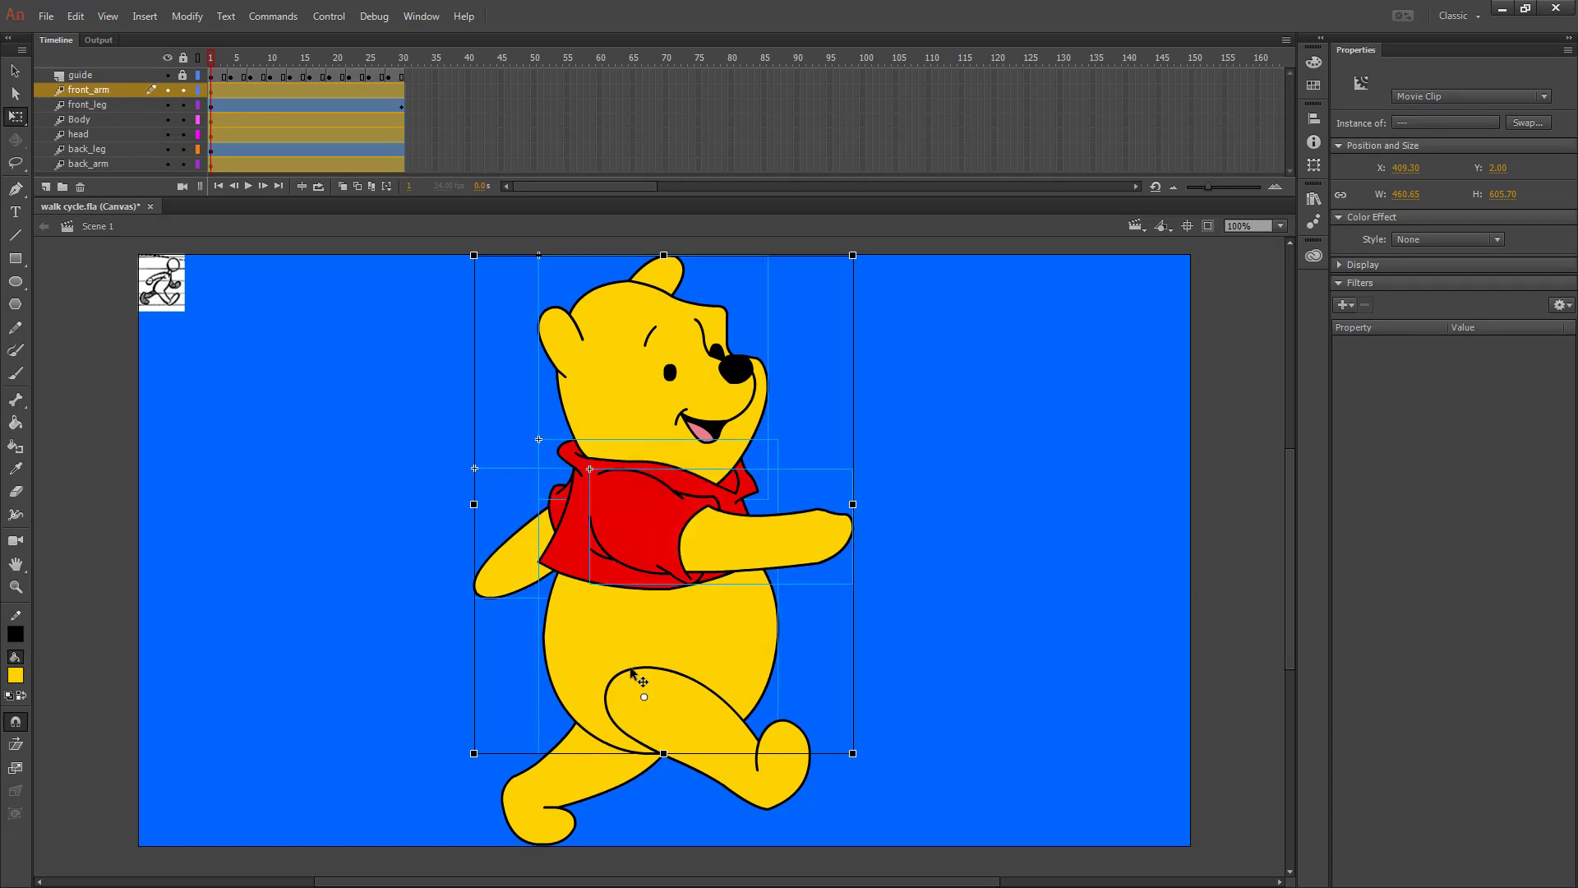
mouse_move(644, 697)
left_mouse_down()
mouse_move(663, 698)
mouse_move(657, 686)
left_mouse_up()
left_click_drag(861, 257, 958, 329)
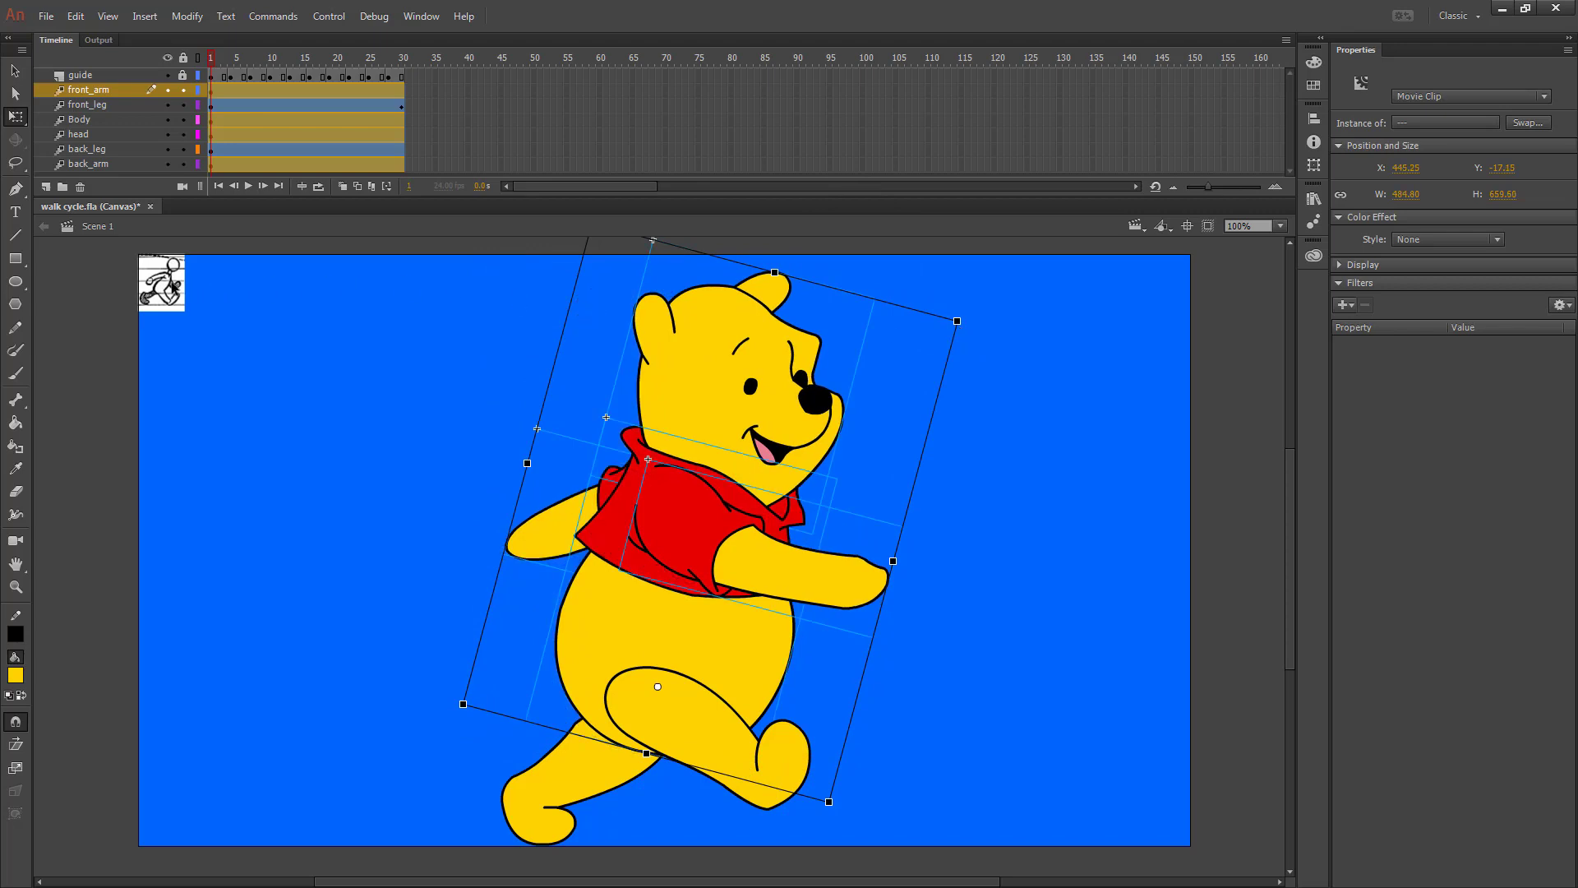
left_click(160, 317)
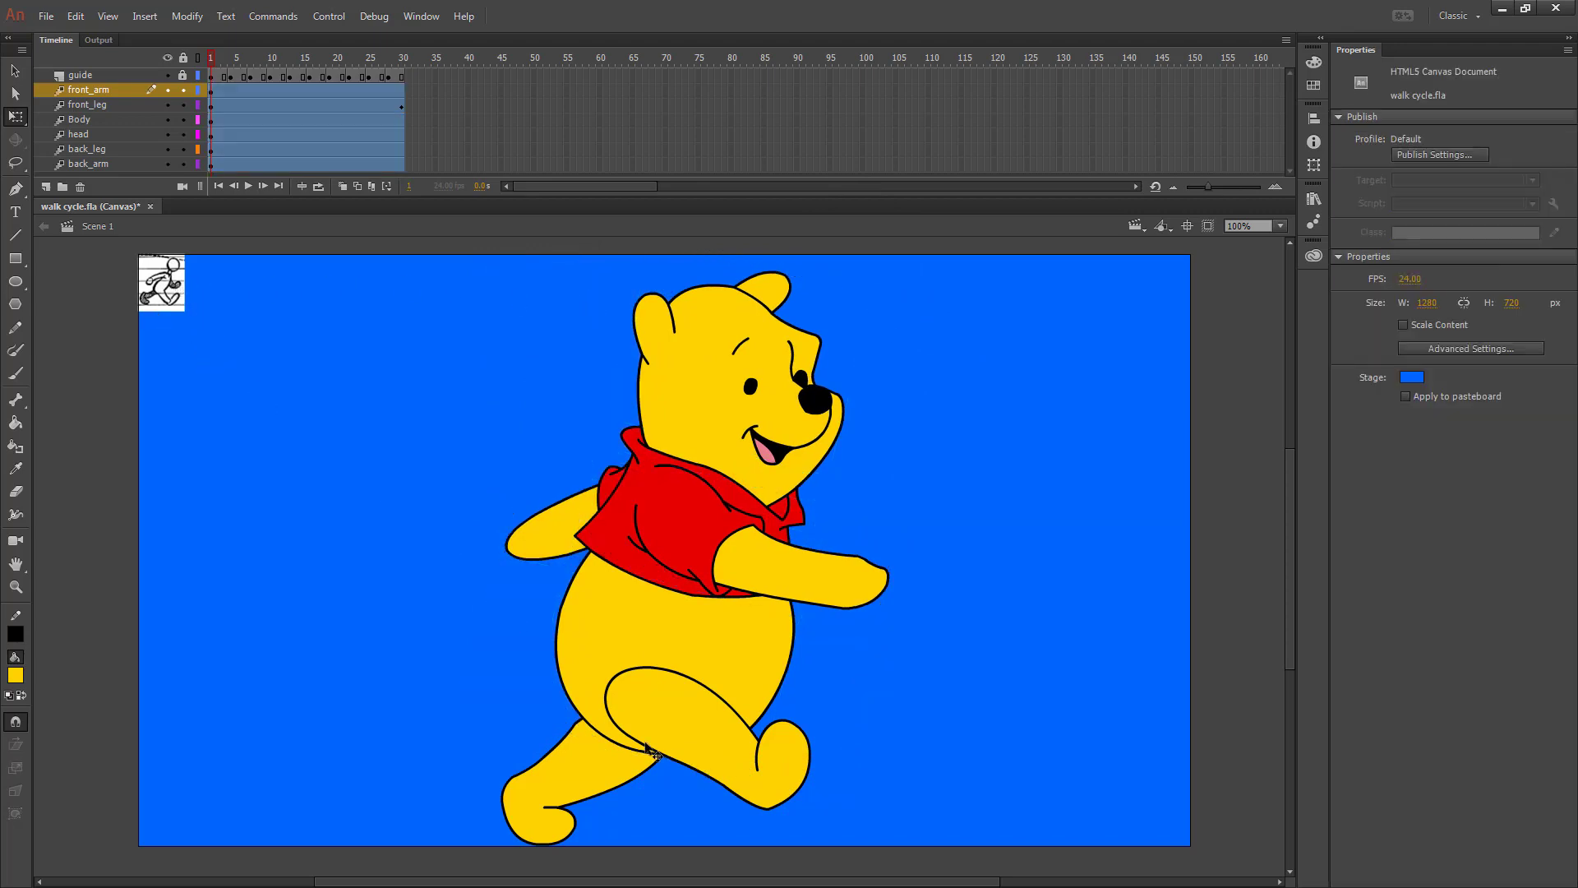
On frame 1, rotate the front leg downward about the hip and shift it slightly forward under the leaning body.
left_click(744, 776)
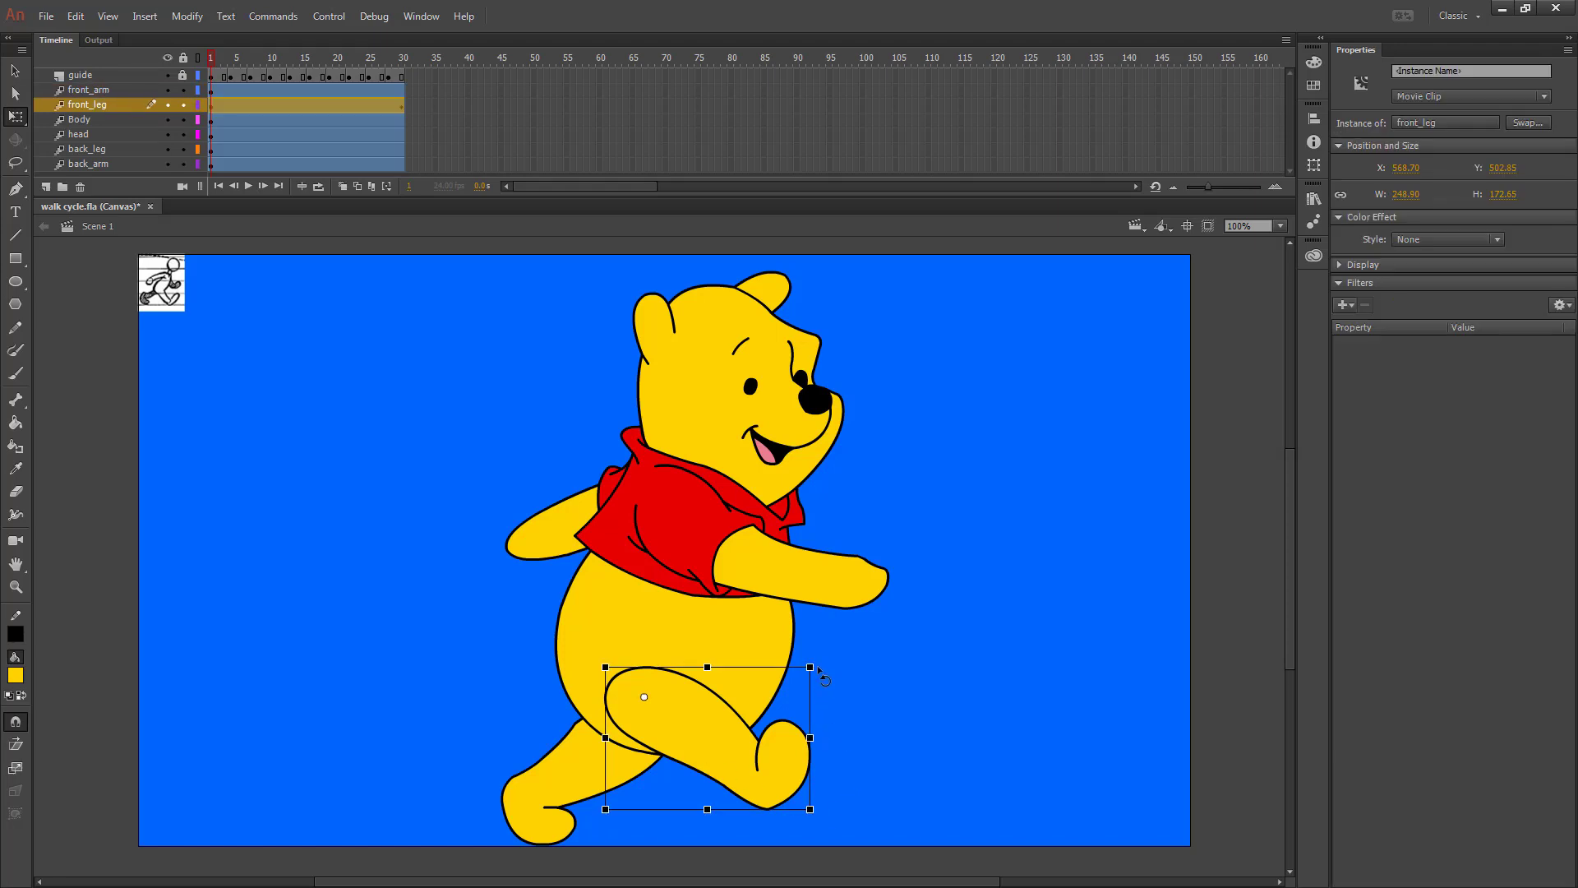
left_click_drag(819, 669, 820, 730)
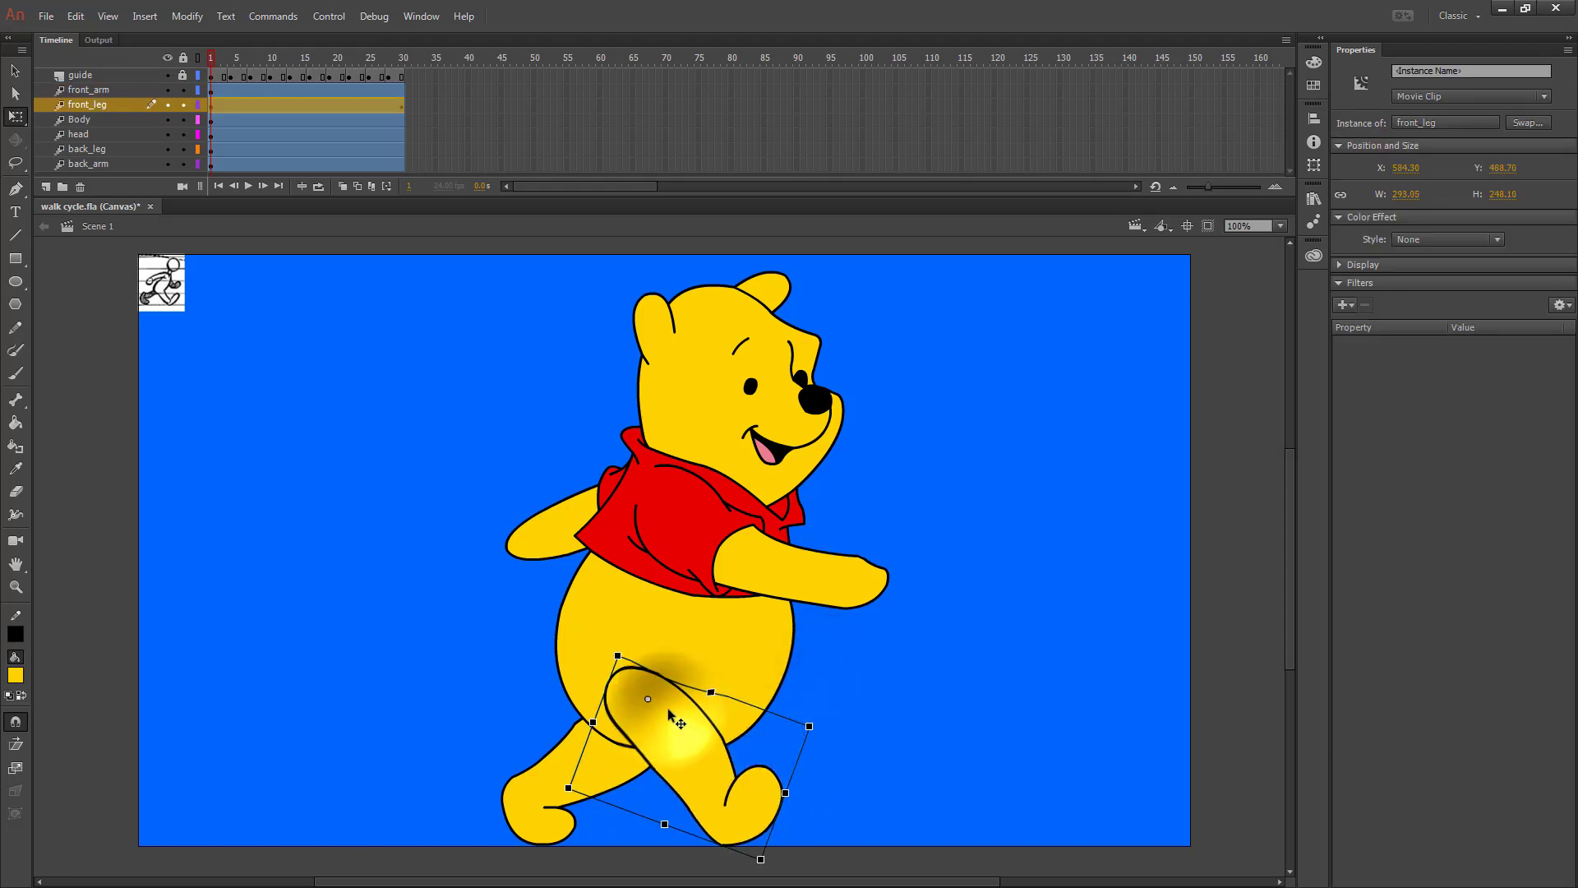
left_click_drag(670, 713, 693, 719)
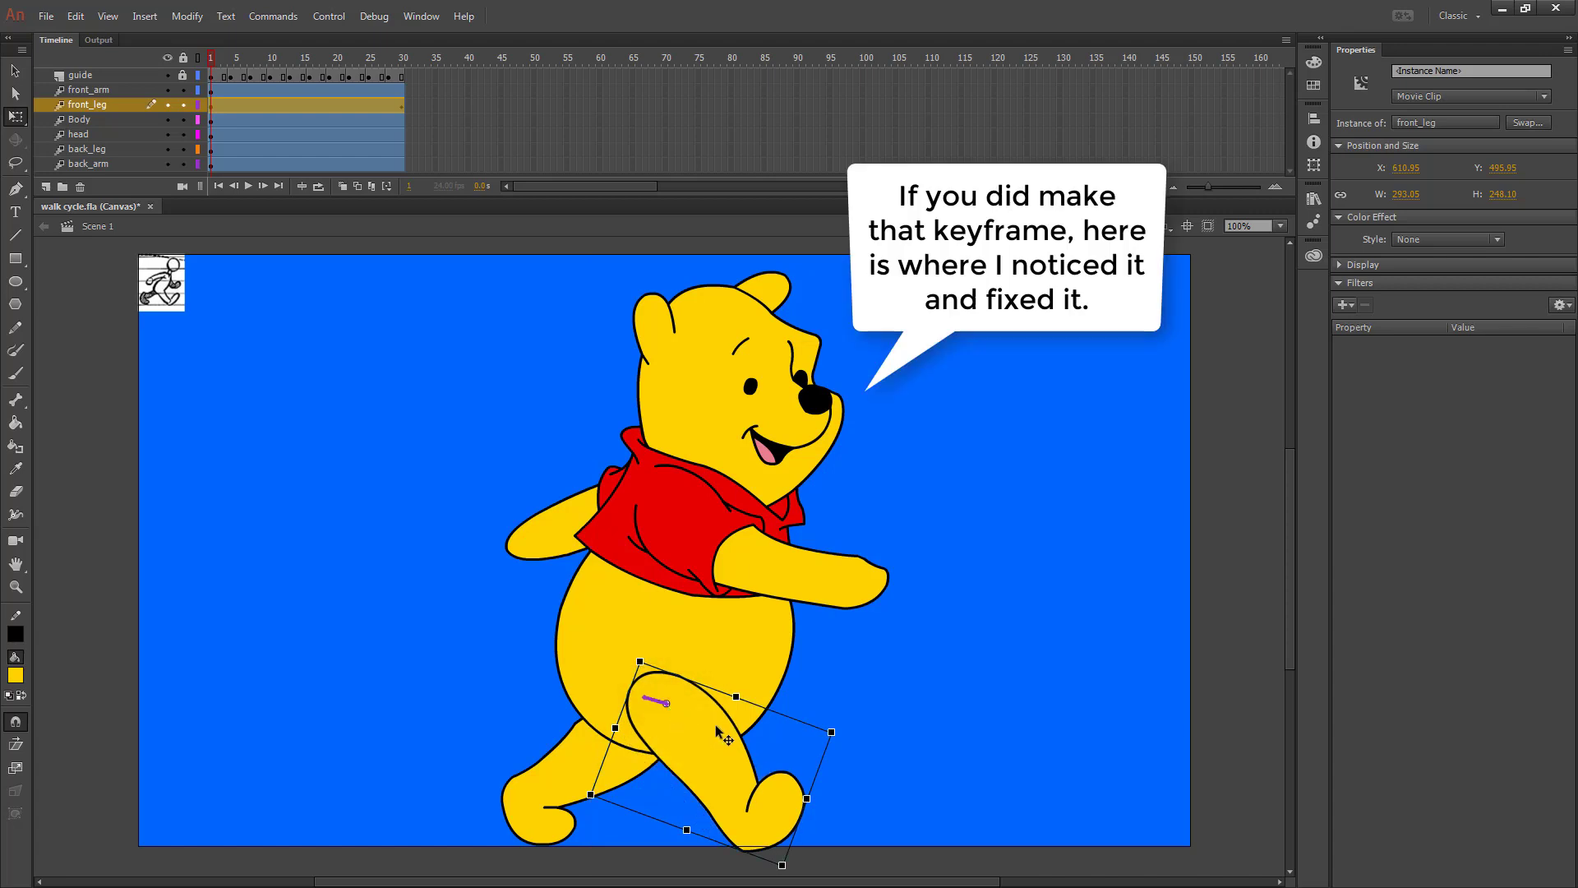
Clear all keyframe properties at the end of the front_leg tween near frame 30, and rotate the leg slightly upward on frame 1.
left_click(465, 134)
left_click_drag(421, 105, 396, 105)
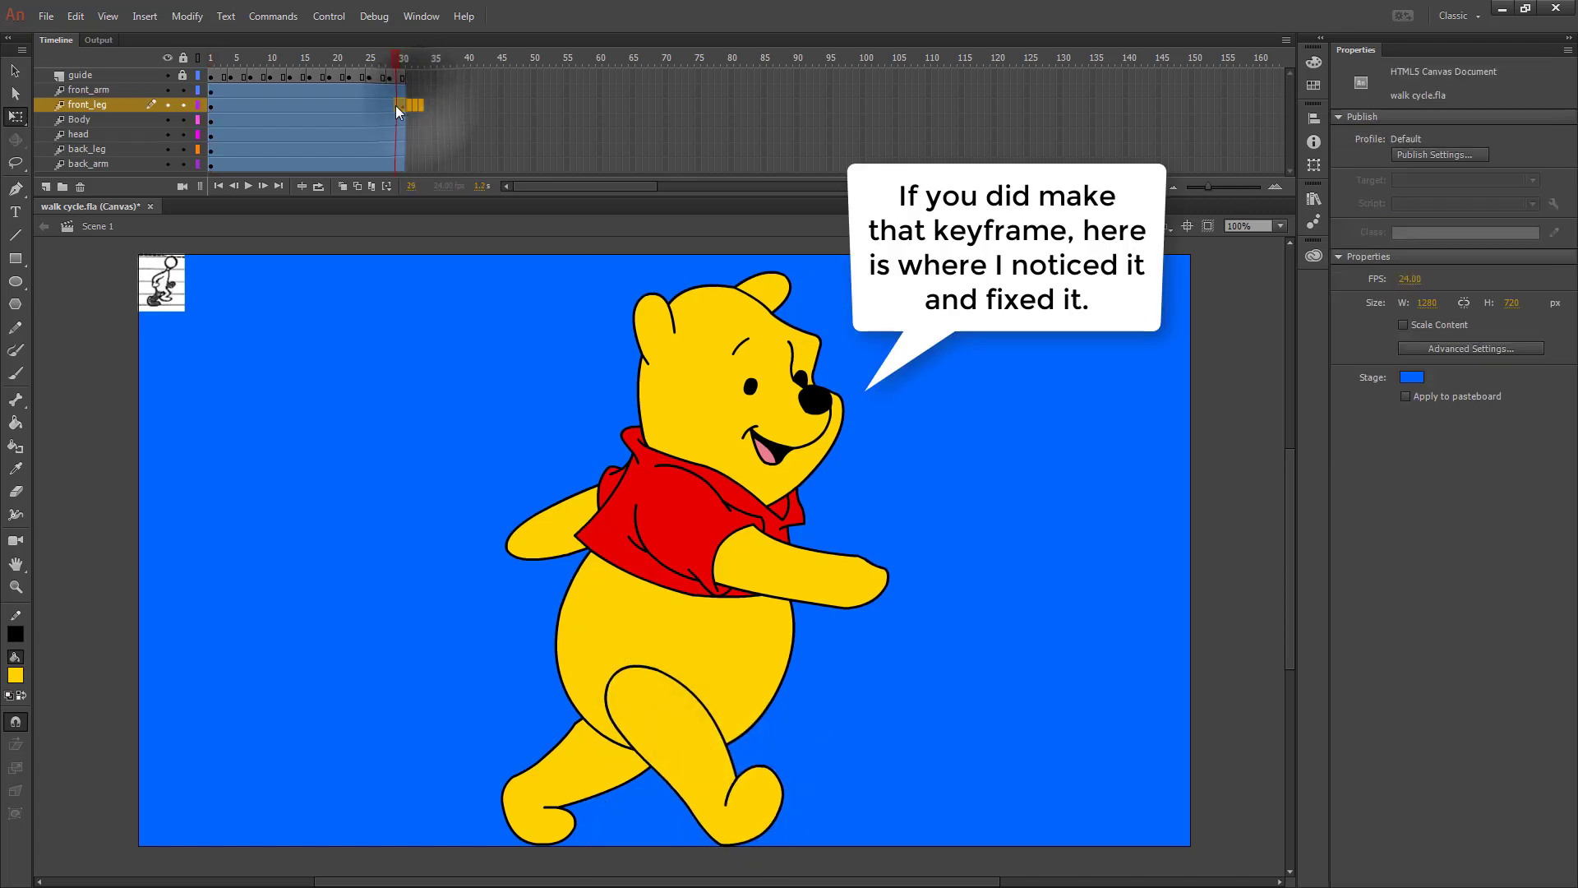
right_click(396, 105)
mouse_move(504, 299)
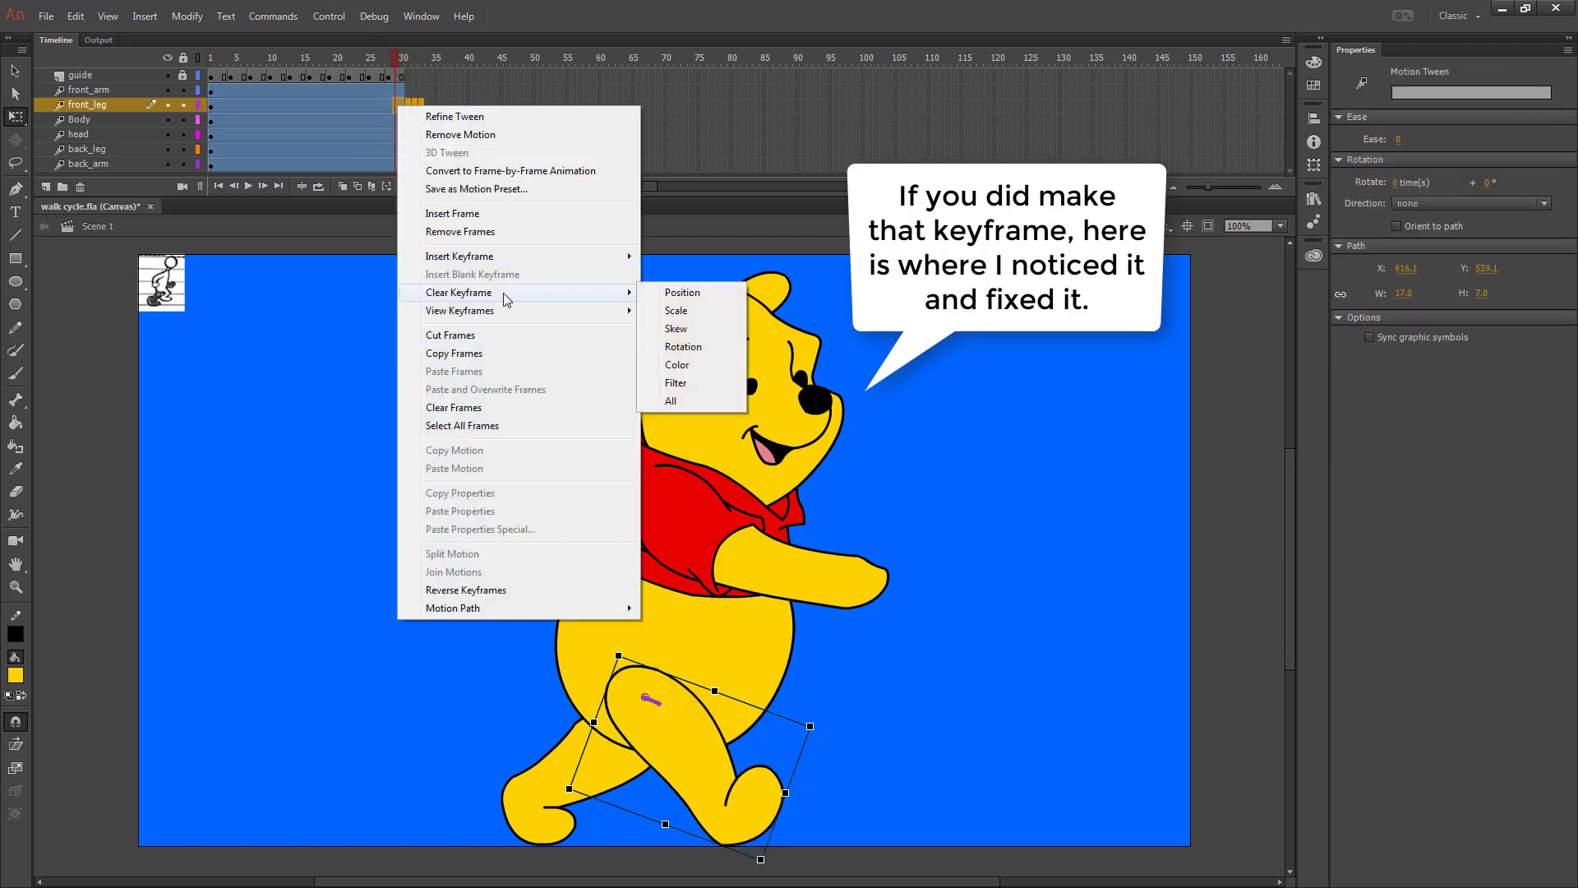
left_click(673, 401)
left_click_drag(836, 733, 851, 722)
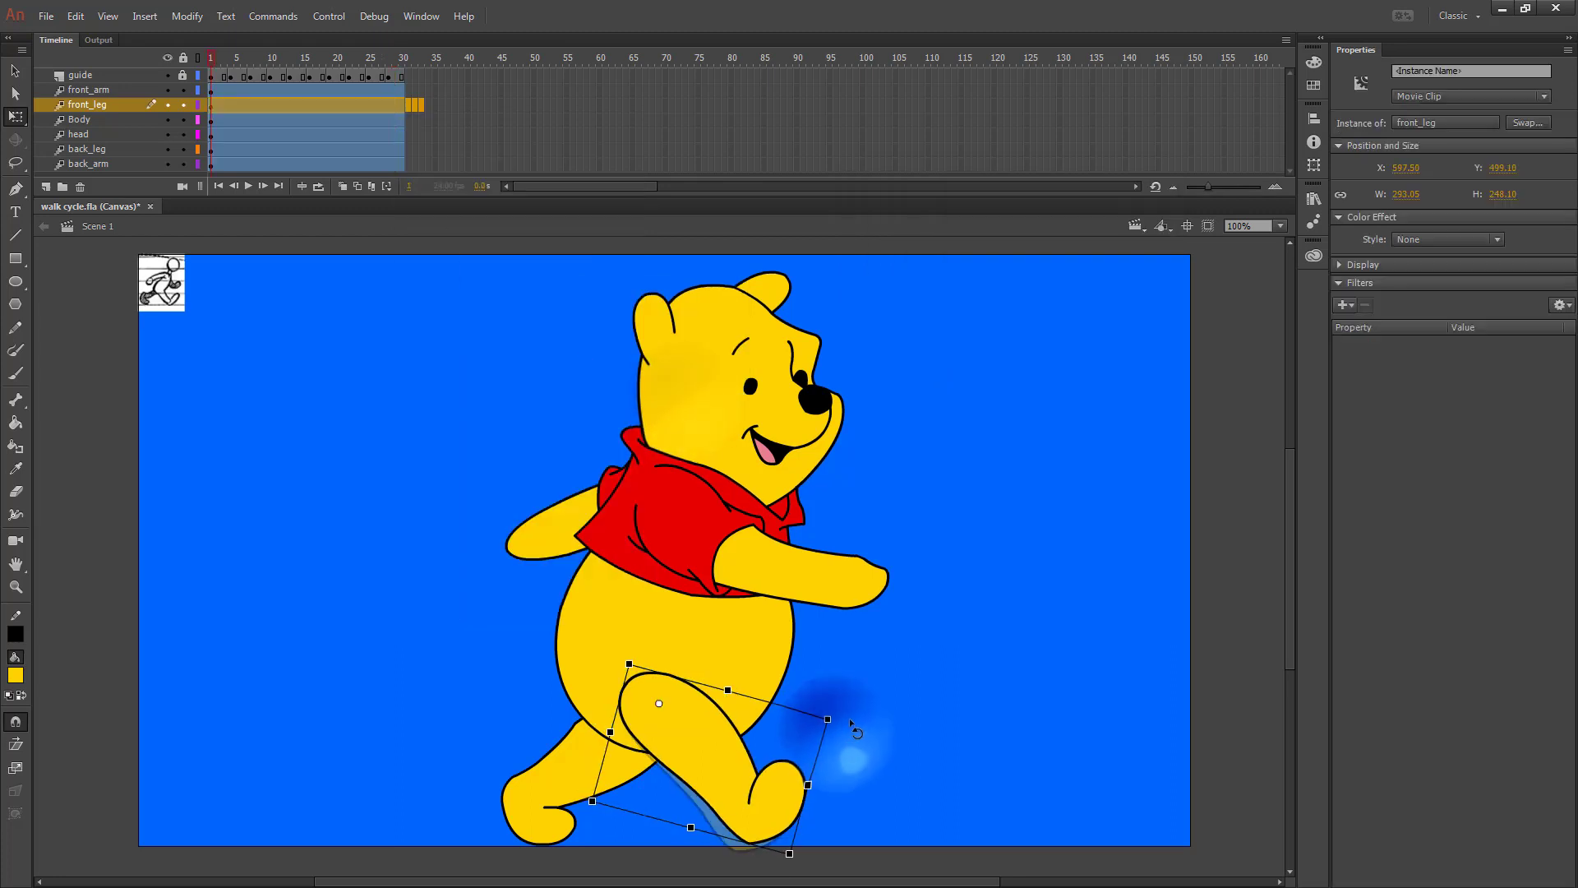
left_click(161, 279)
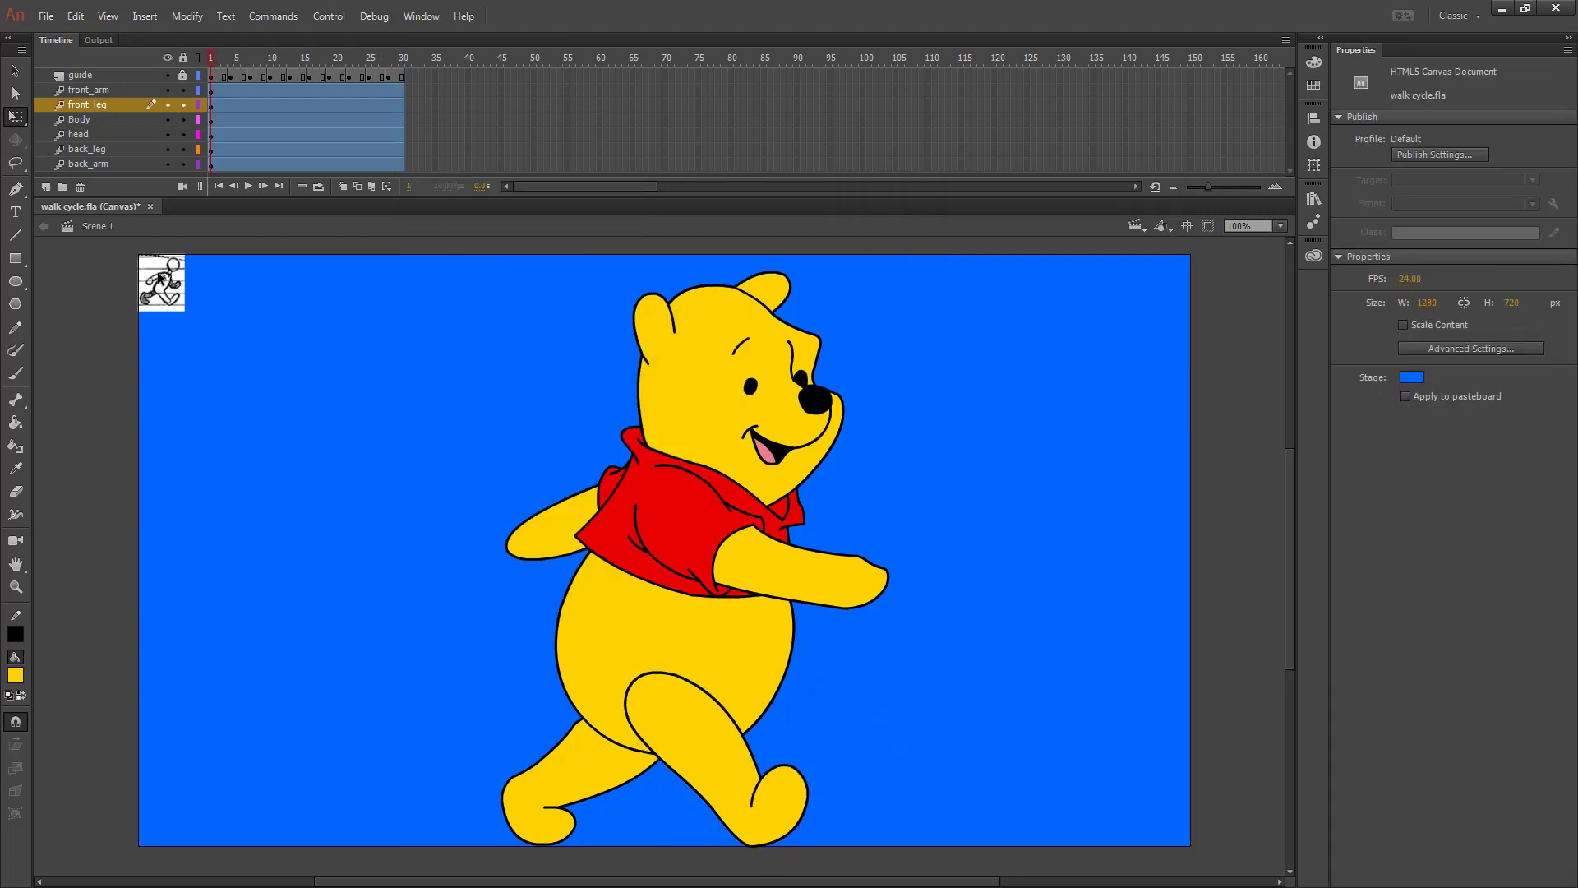
On frame 1, swing the front arm back behind the body and reposition its shoulder on the shirt.
left_click(772, 574)
left_click_drag(910, 523, 474, 705)
left_click_drag(641, 485, 699, 515)
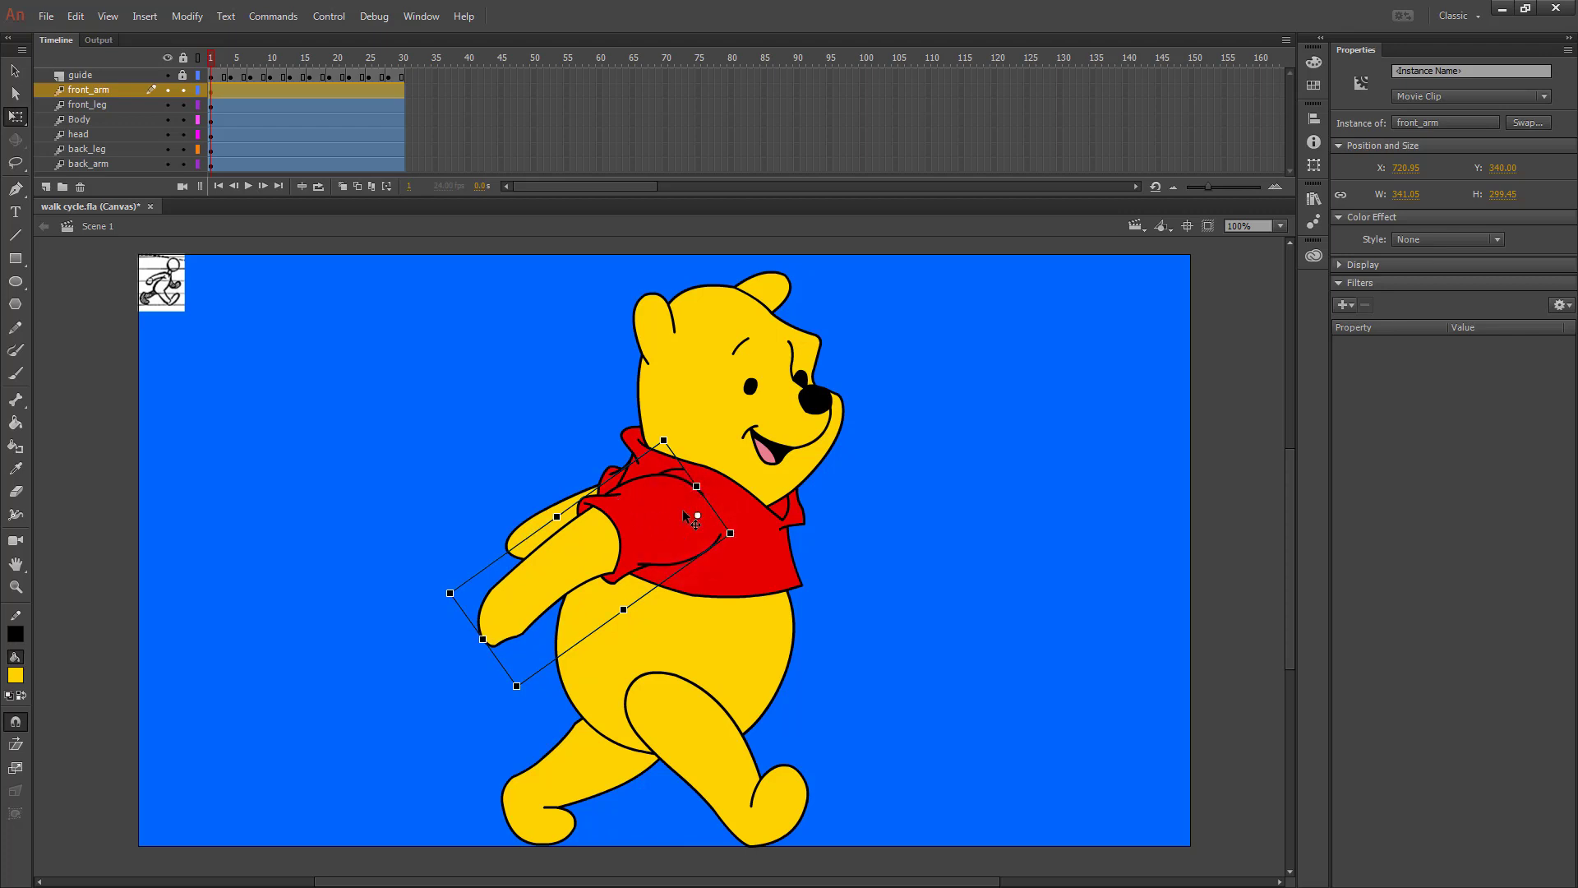
left_click(807, 563)
On frame 1, rotate the back arm about the shoulder so it swings forward in front of the body.
left_click(535, 522)
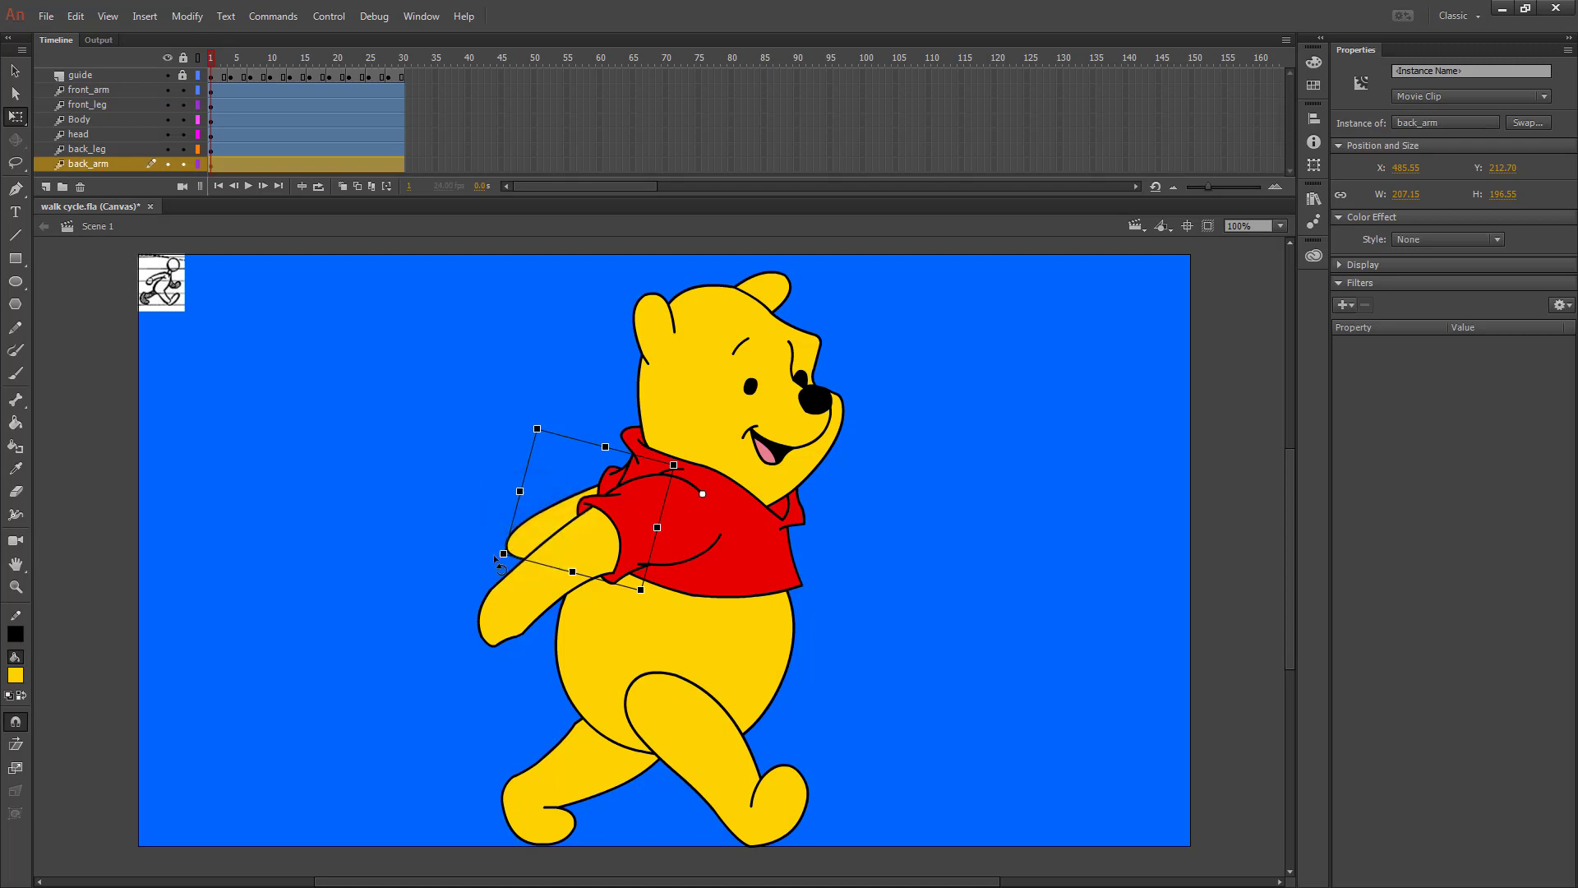
left_click_drag(498, 562, 1046, 712)
left_click(1045, 712)
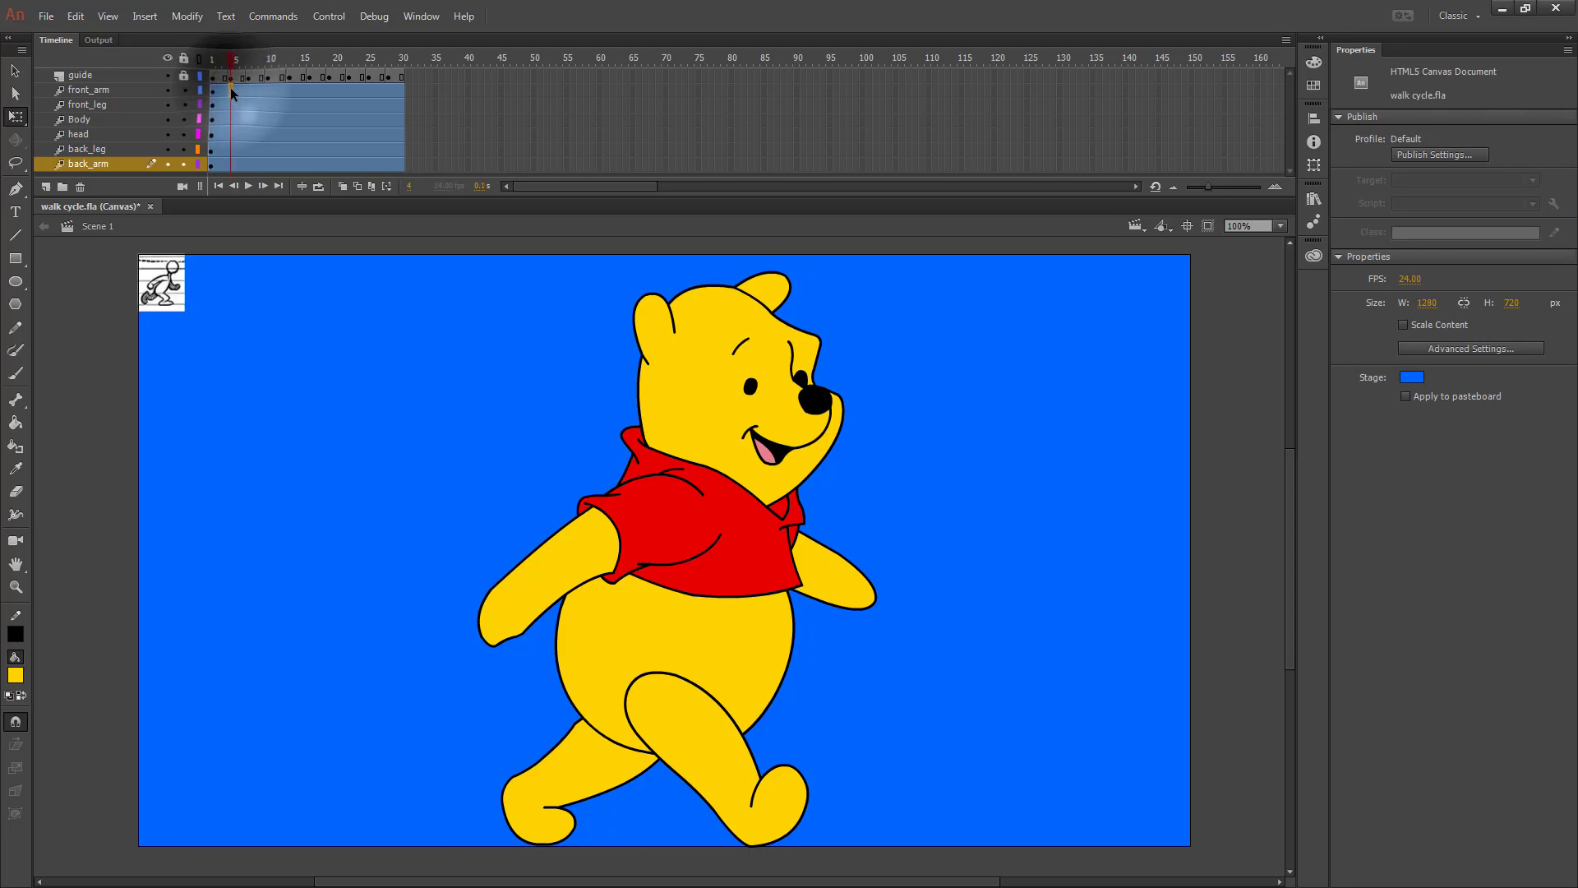
Insert keyframes for all properties at frame 4 on all six body part layers.
left_click_drag(231, 91, 238, 187)
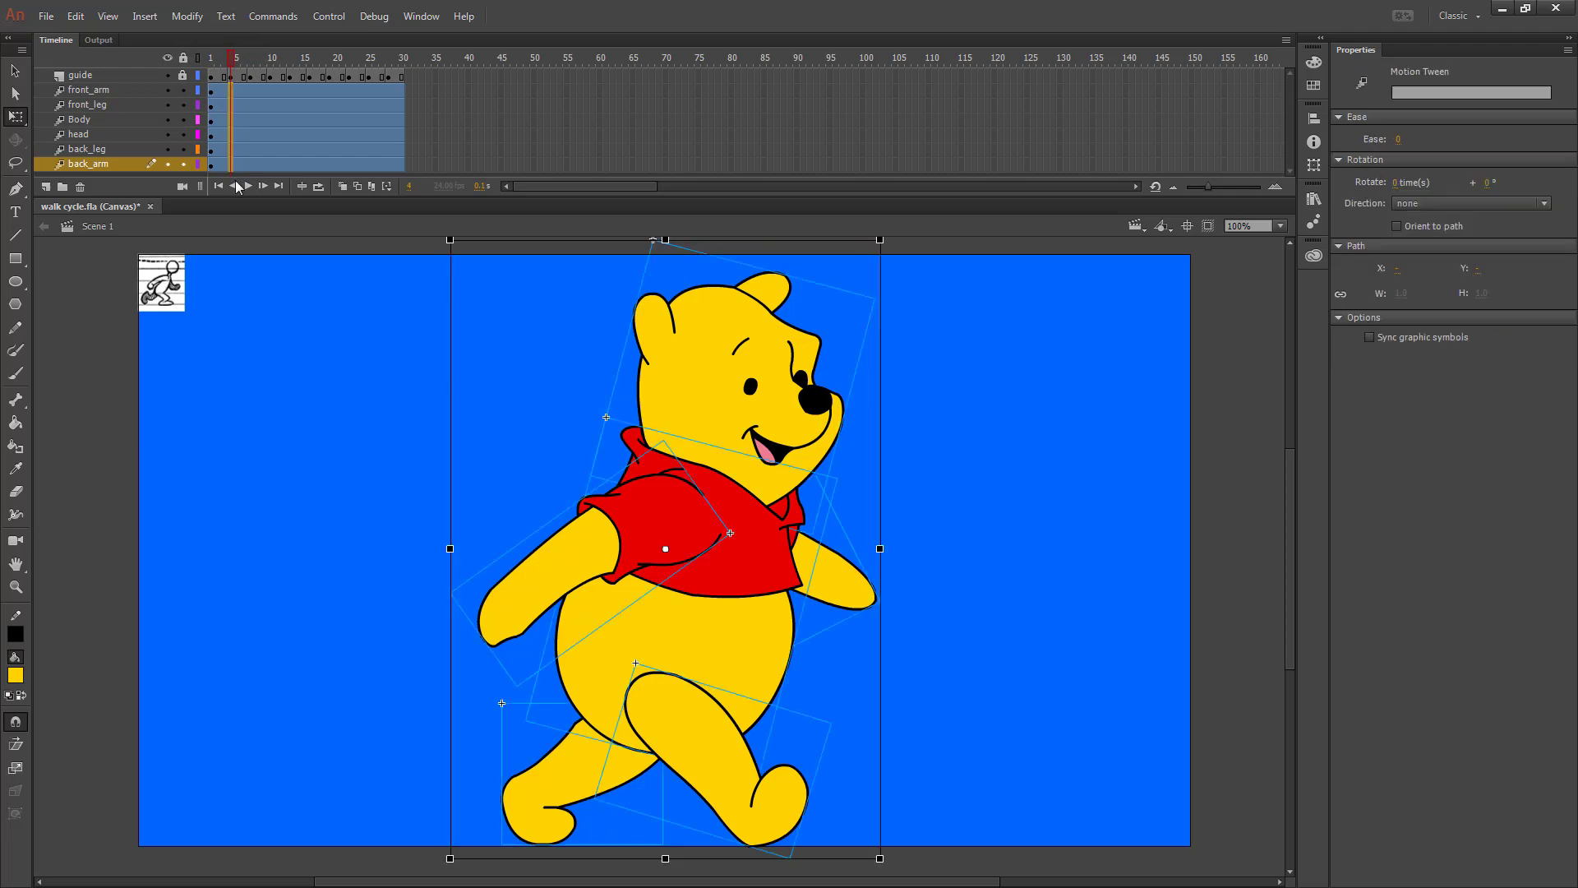
right_click(231, 98)
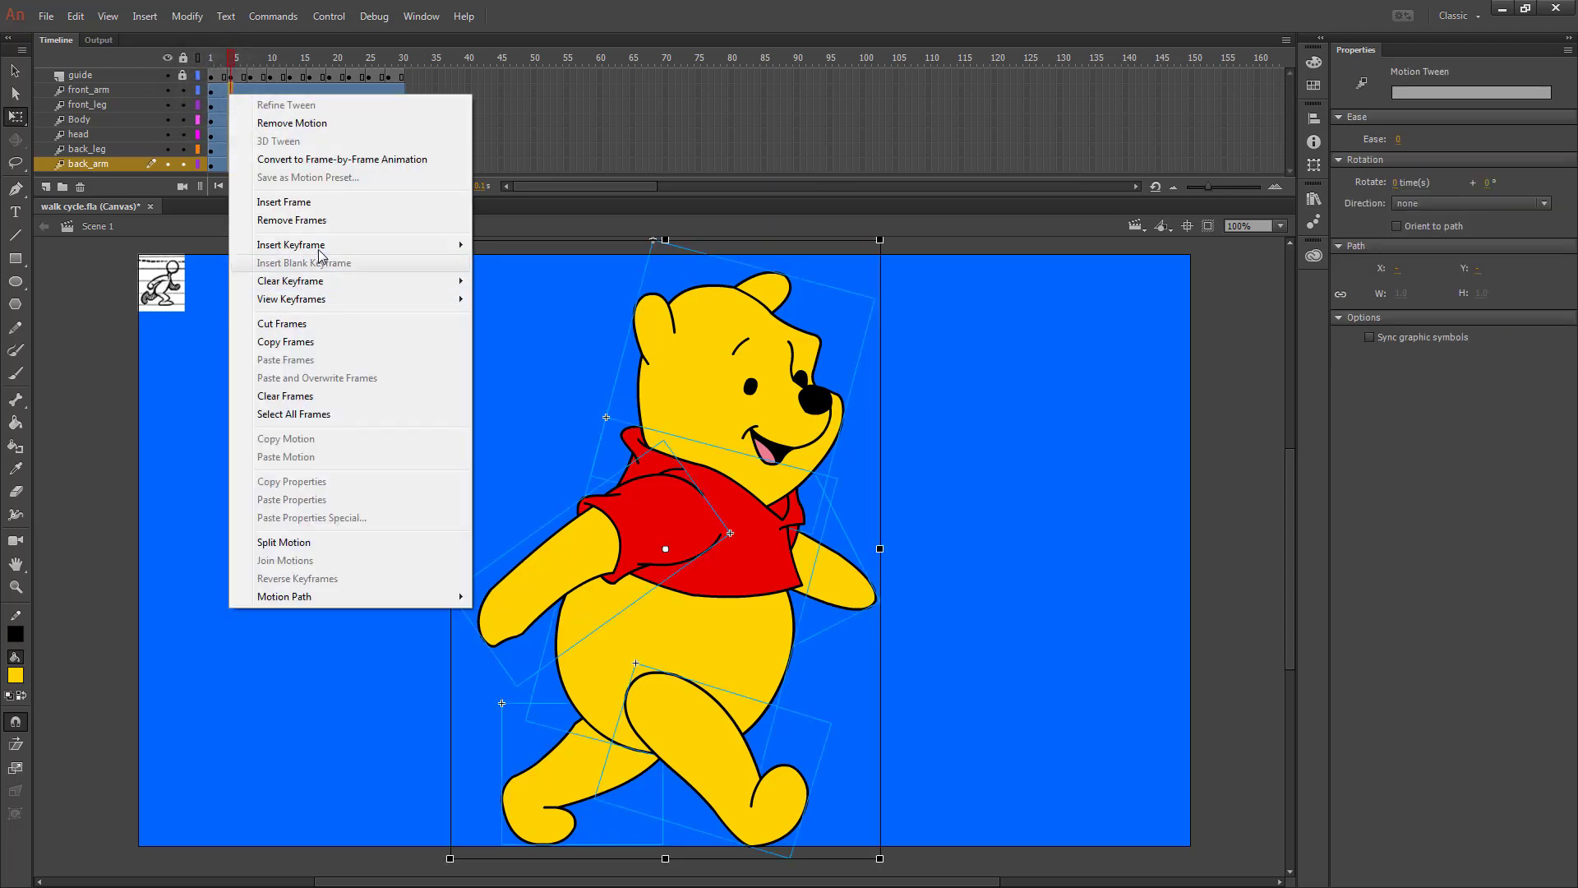
mouse_move(366, 247)
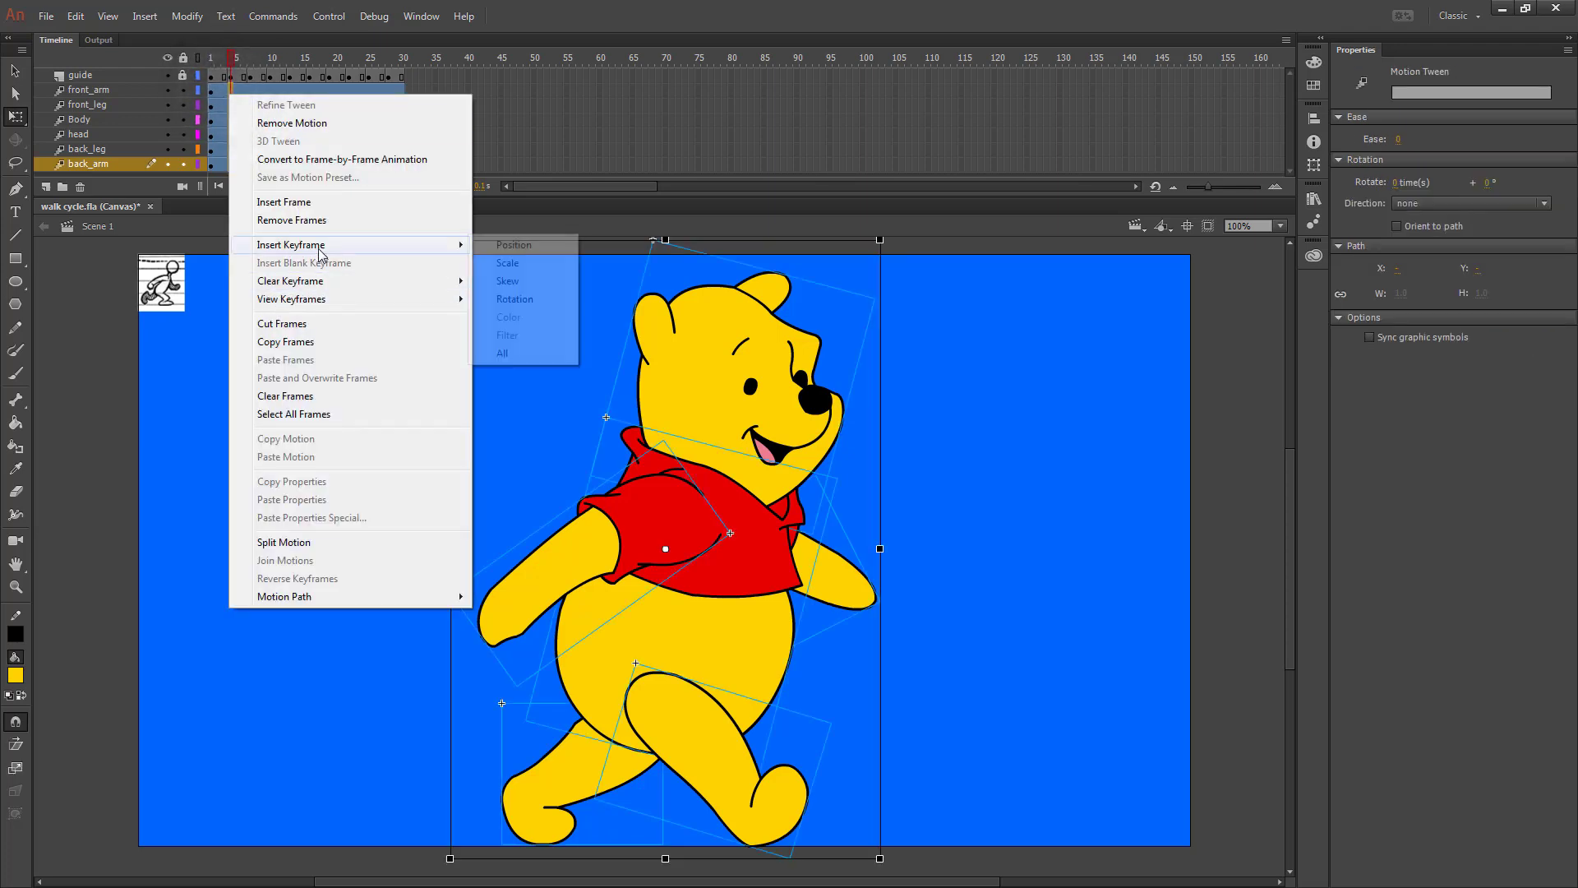
left_click(502, 353)
left_click(239, 428)
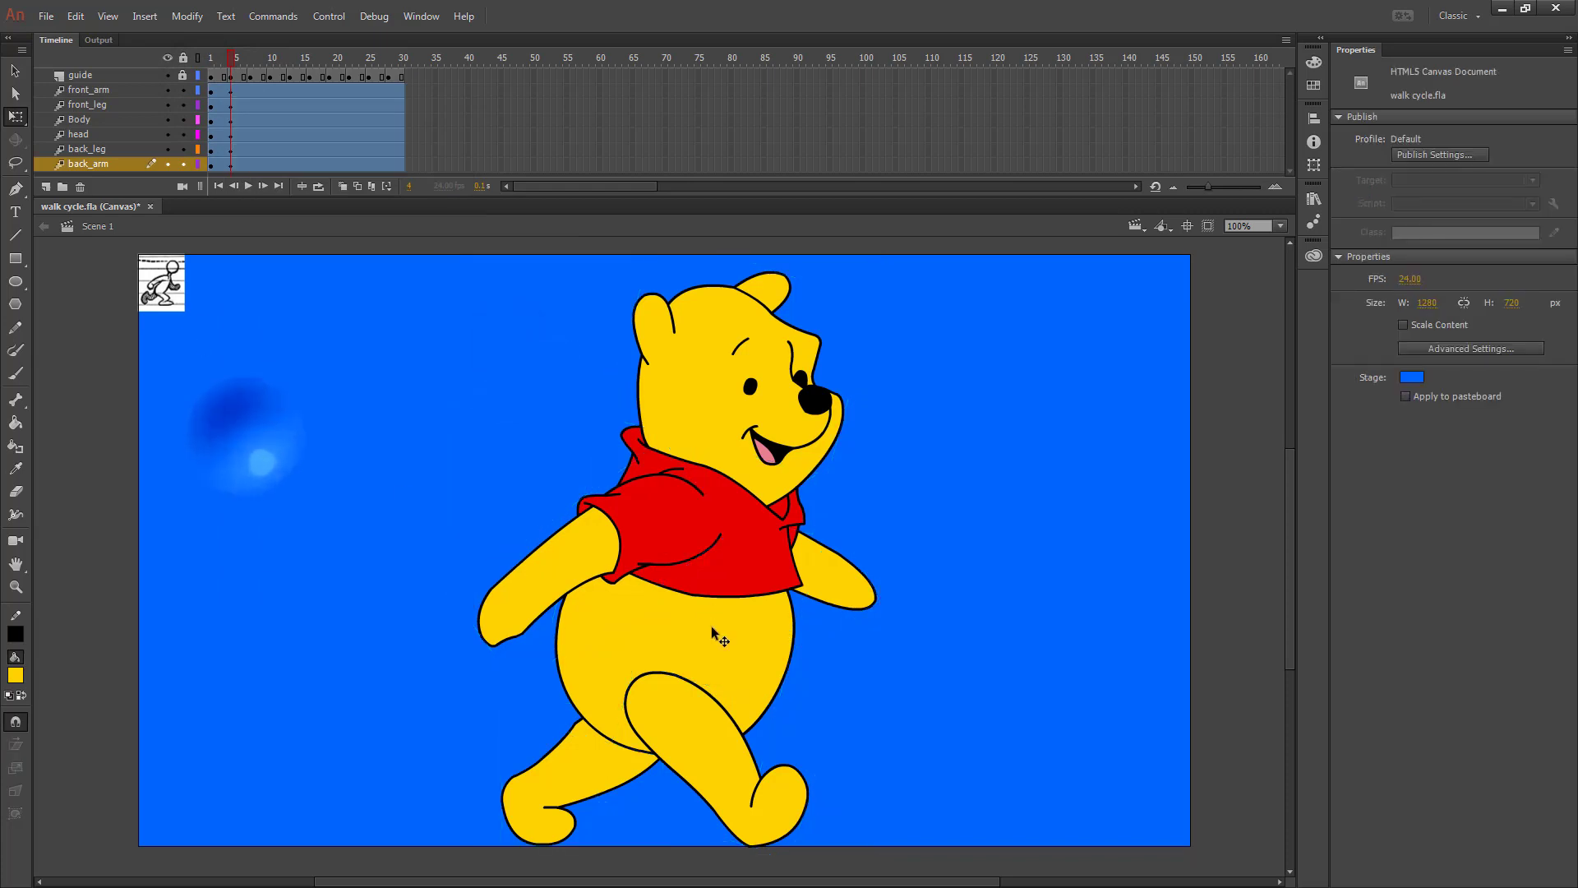
On frame 4, rotate the front leg down and back under the body and tilt the back leg slightly upward behind.
left_click(701, 714)
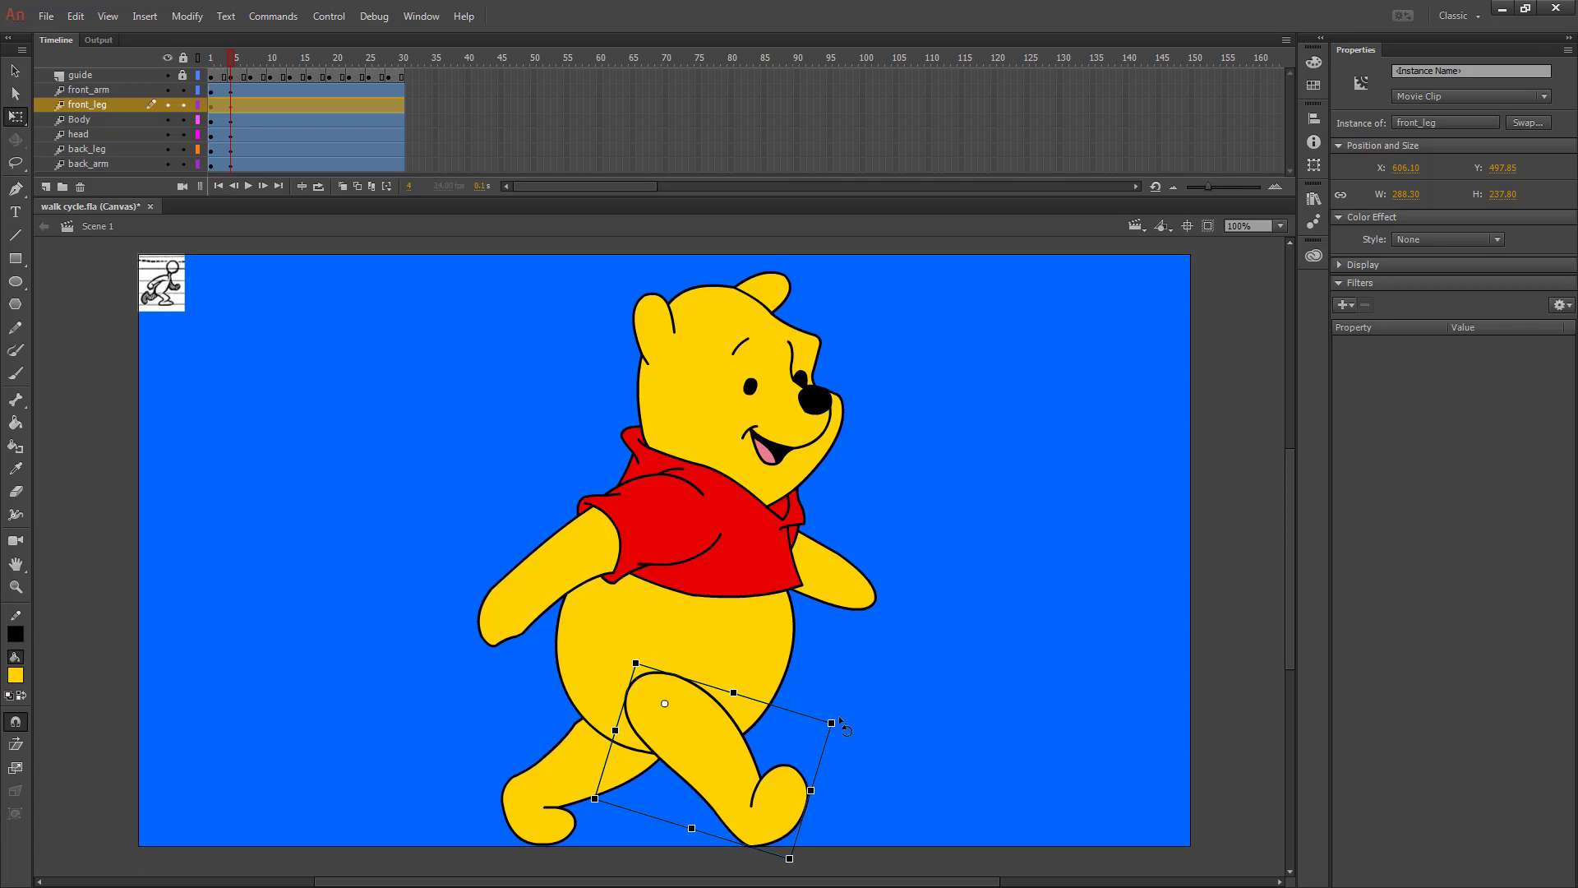
left_click_drag(839, 718, 830, 772)
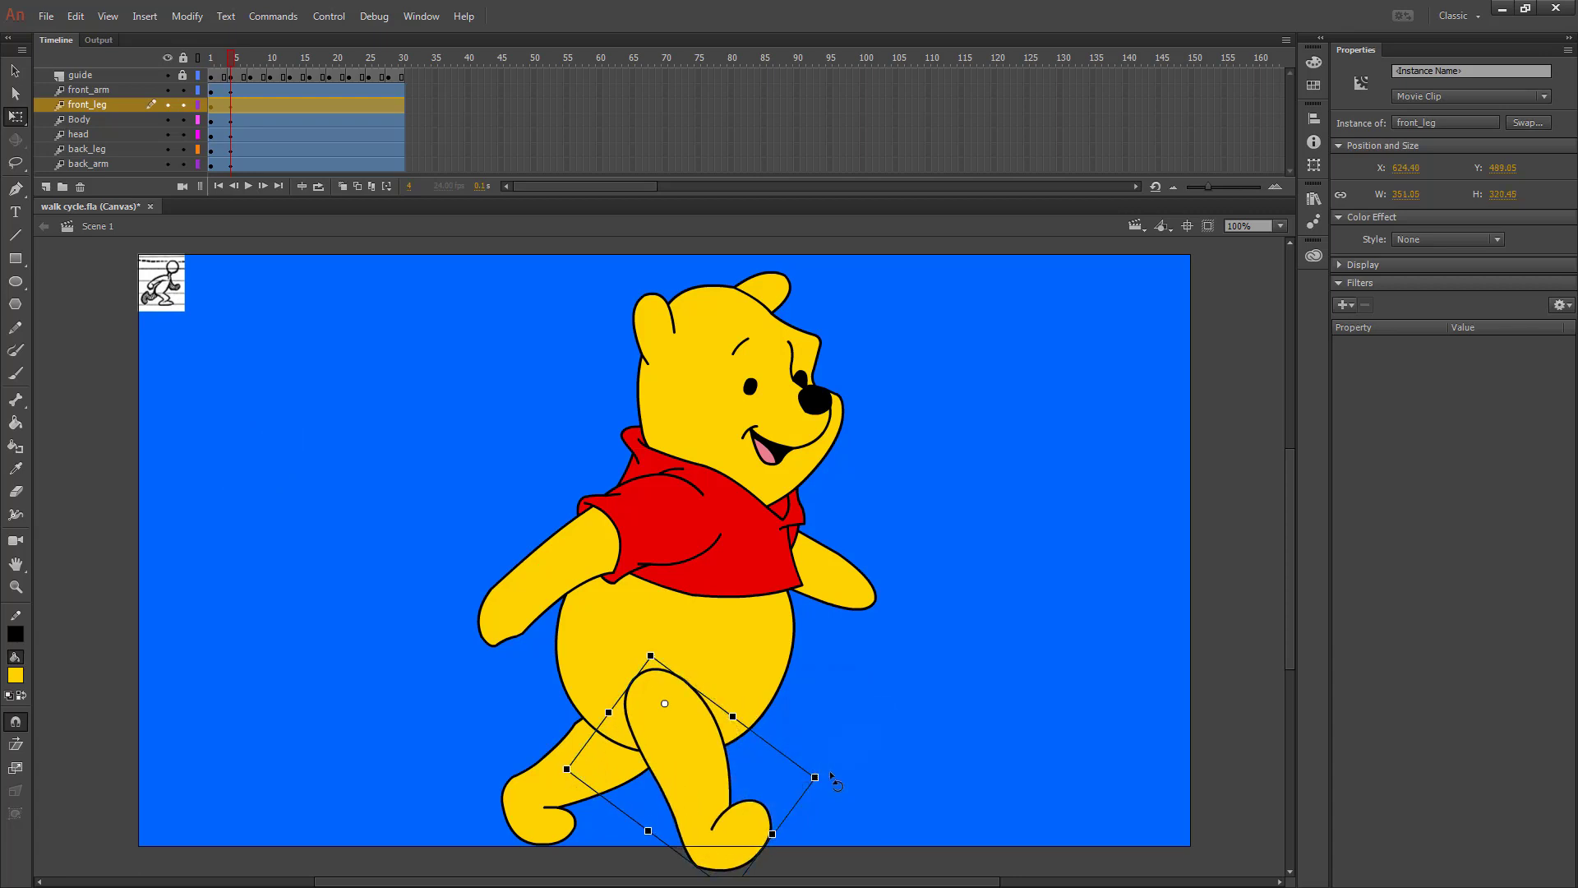
left_click(534, 832)
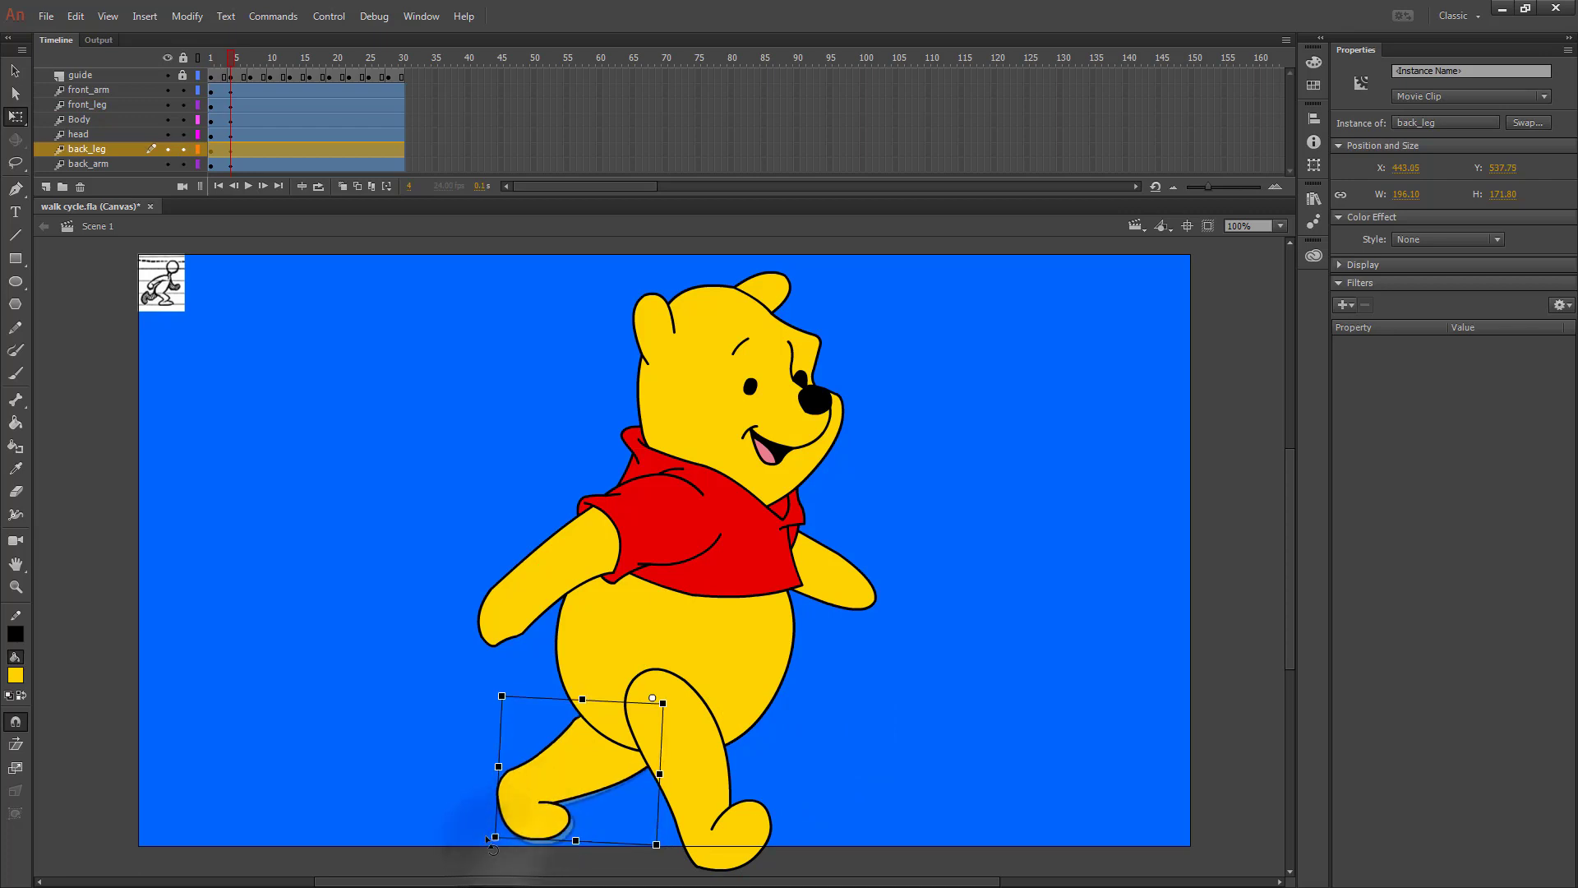
left_click_drag(490, 840, 484, 828)
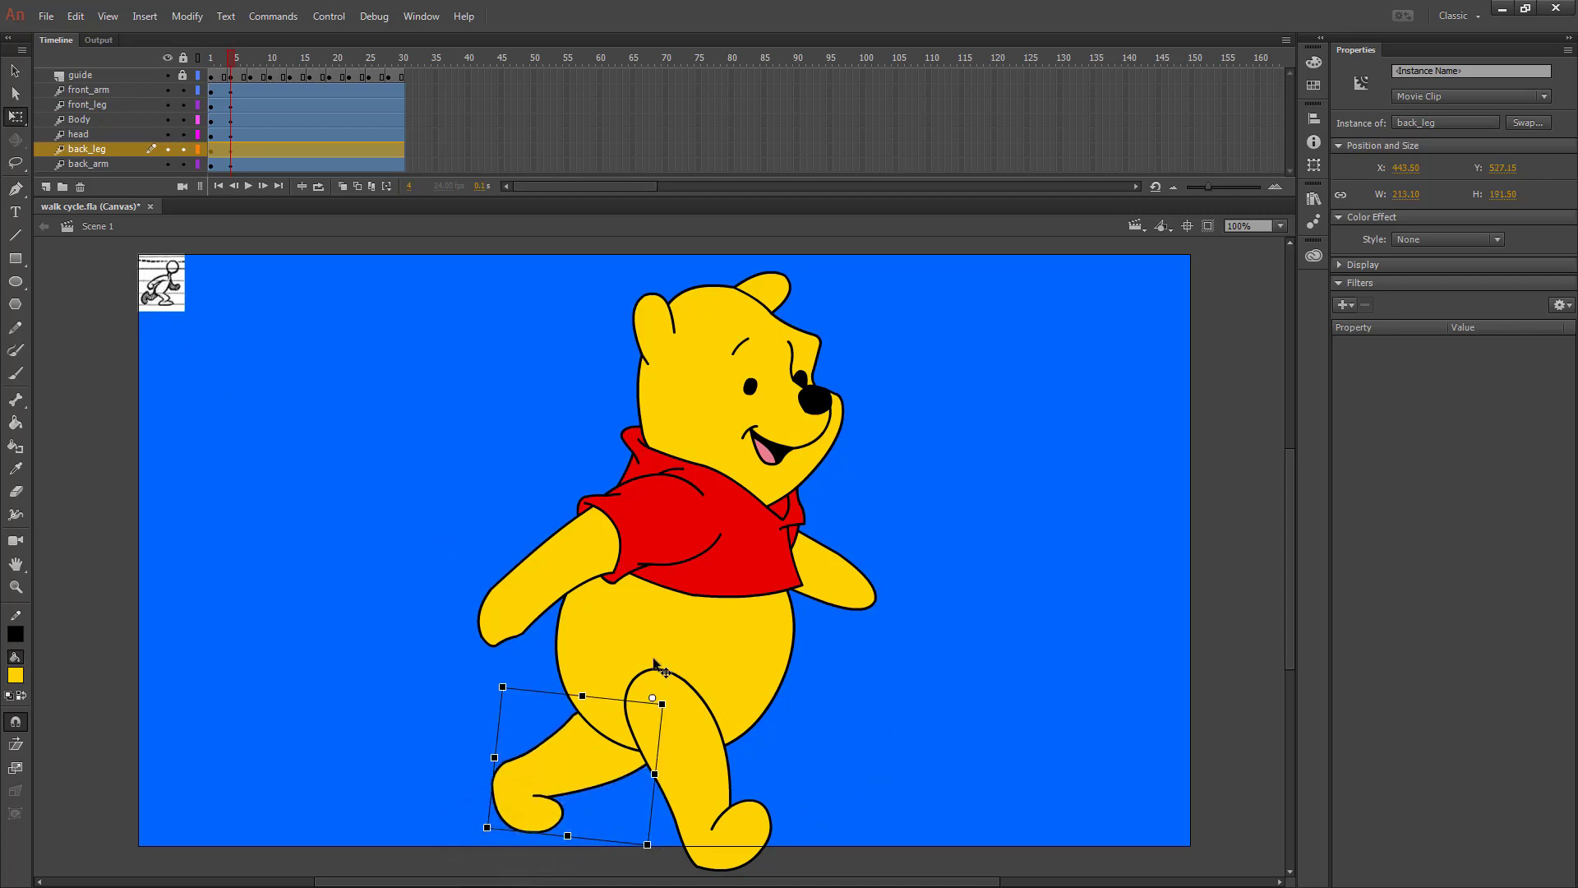
On frame 4, swing the front arm down toward the body and lower the back arm slightly.
left_click(521, 622)
left_click_drag(513, 694, 569, 731)
left_click(184, 296)
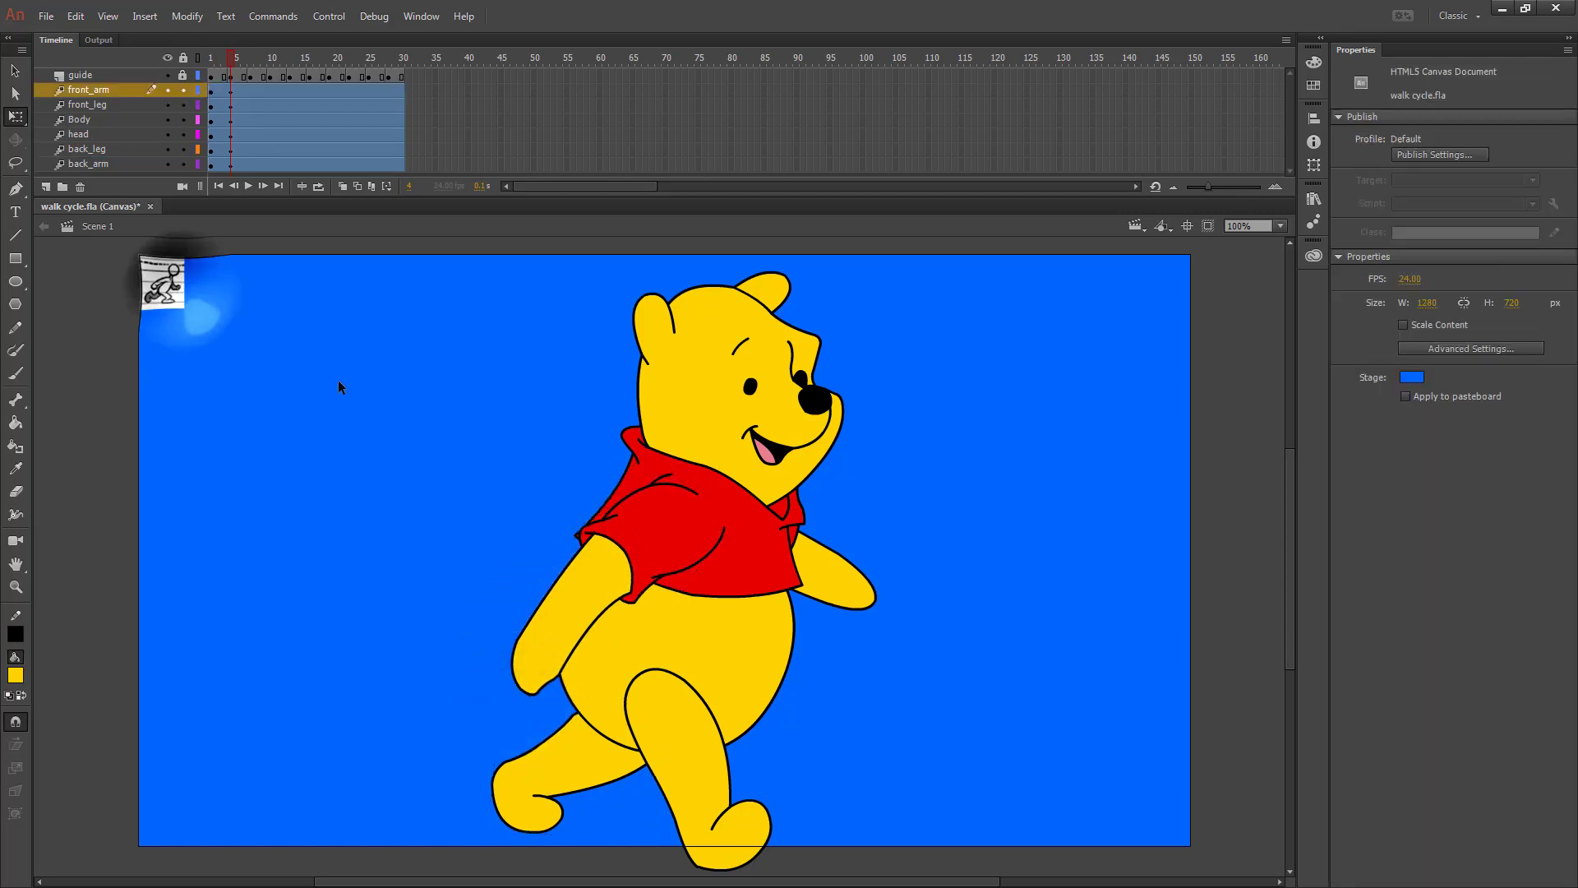
left_click(847, 568)
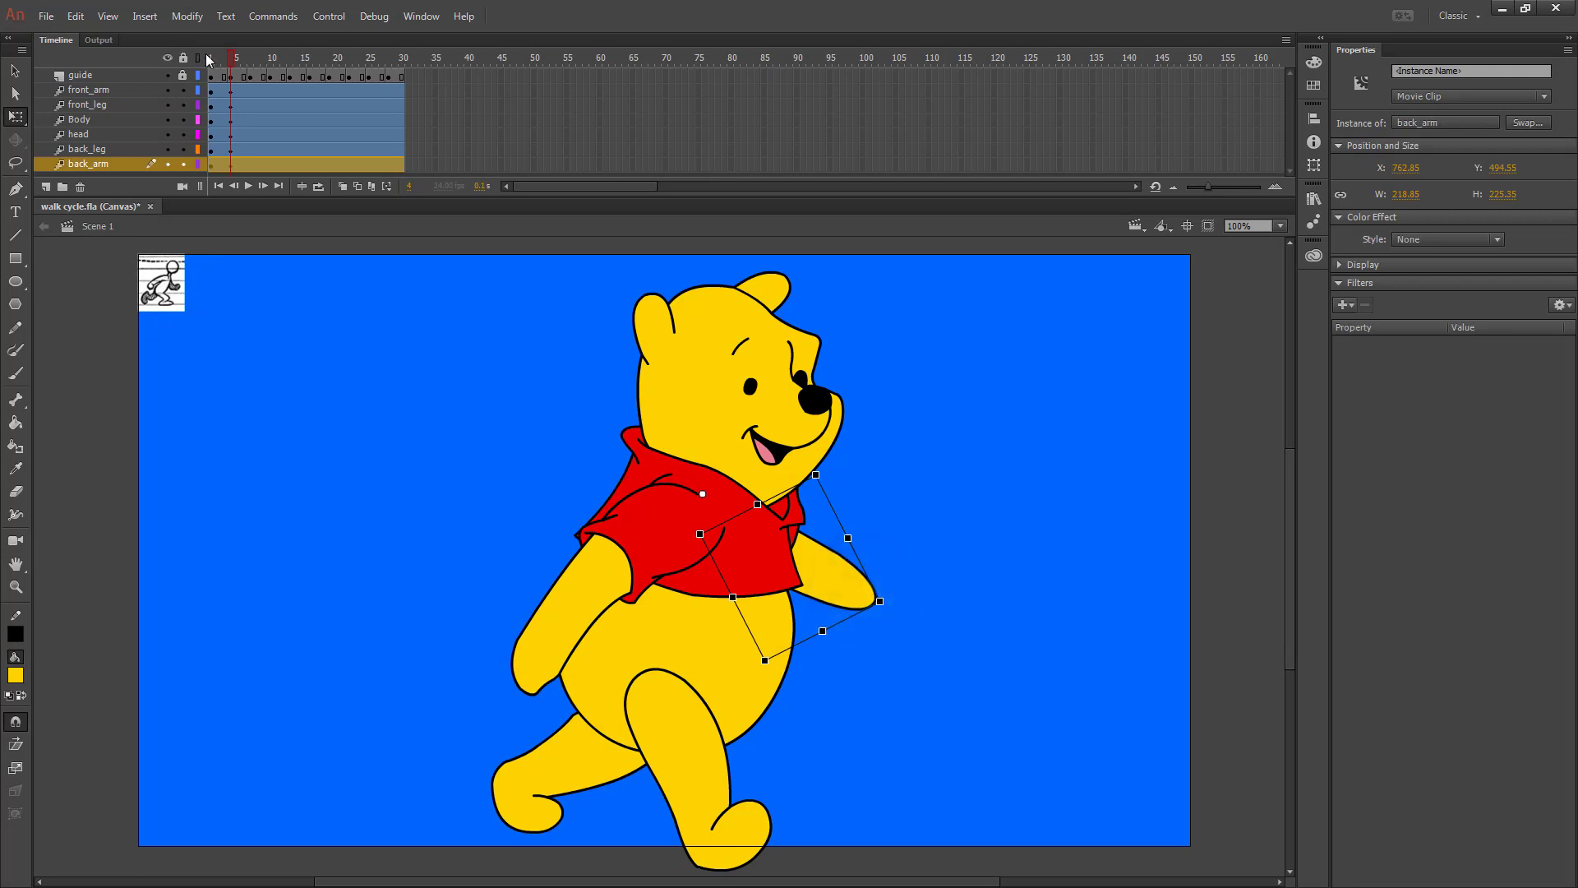
mouse_move(232, 59)
left_mouse_down()
mouse_move(217, 59)
mouse_move(239, 60)
left_mouse_up()
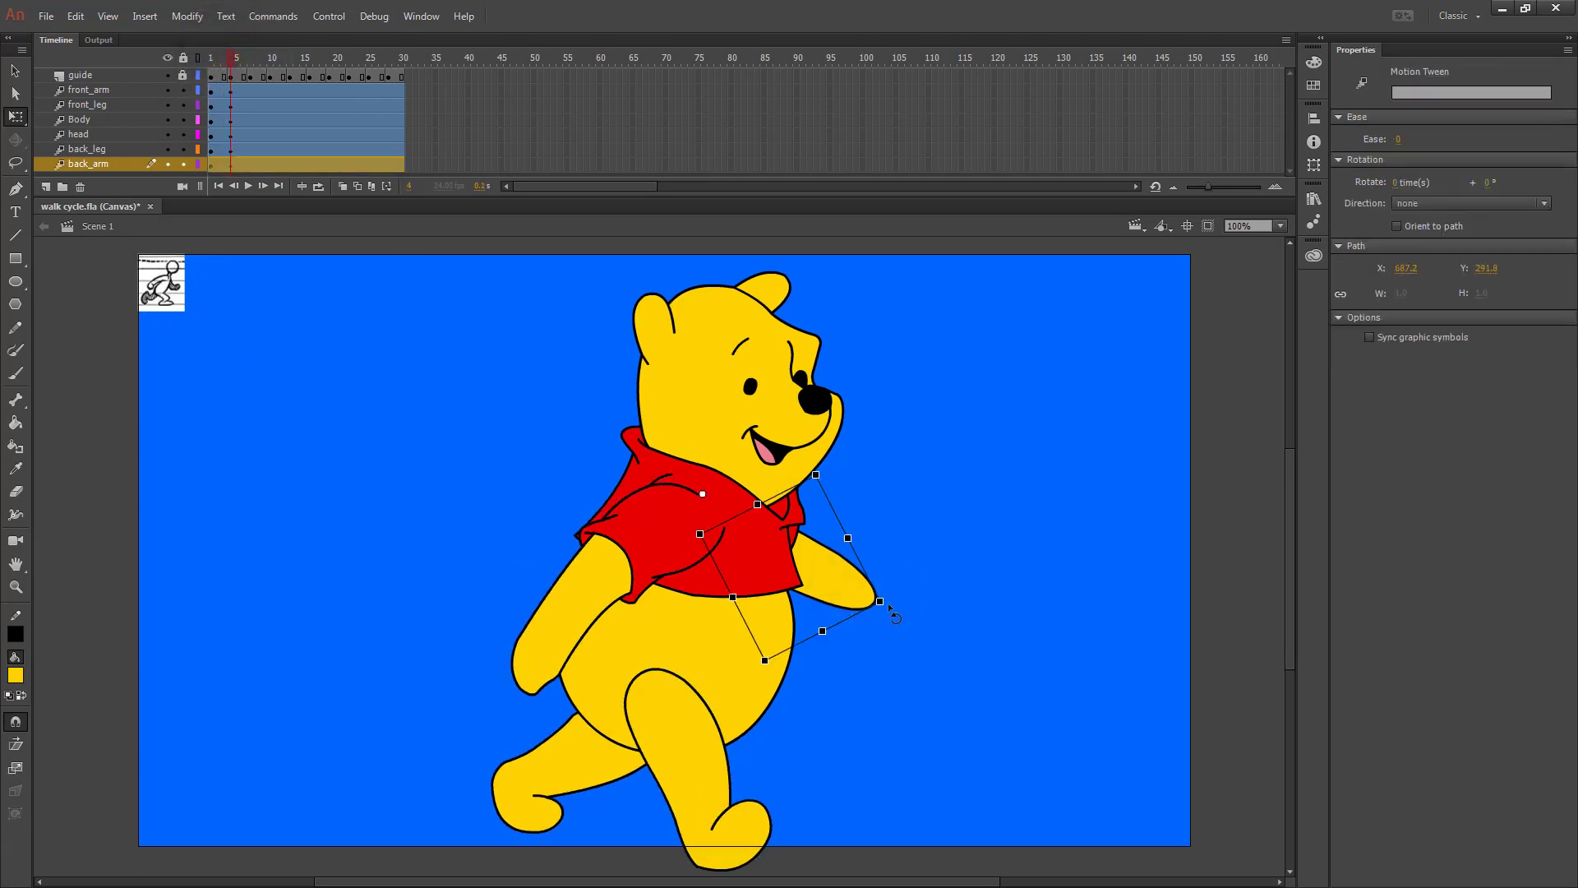
left_click(875, 608)
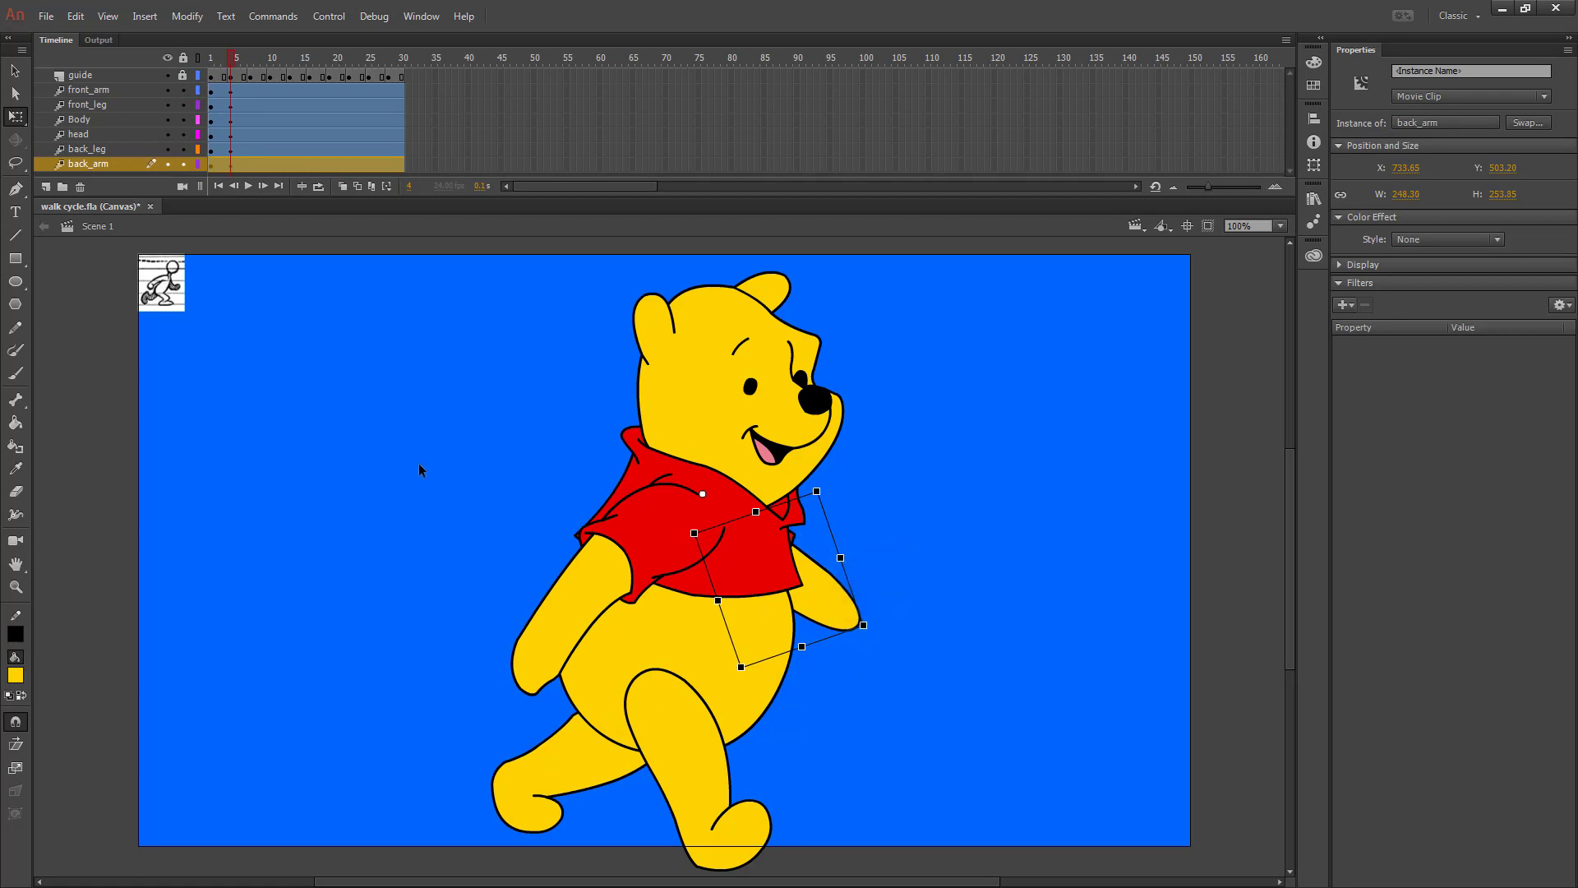
Select all body parts on frame 4 and move them up about 30 px so the front foot rests on the stage's lower edge.
left_click_drag(426, 337, 896, 758)
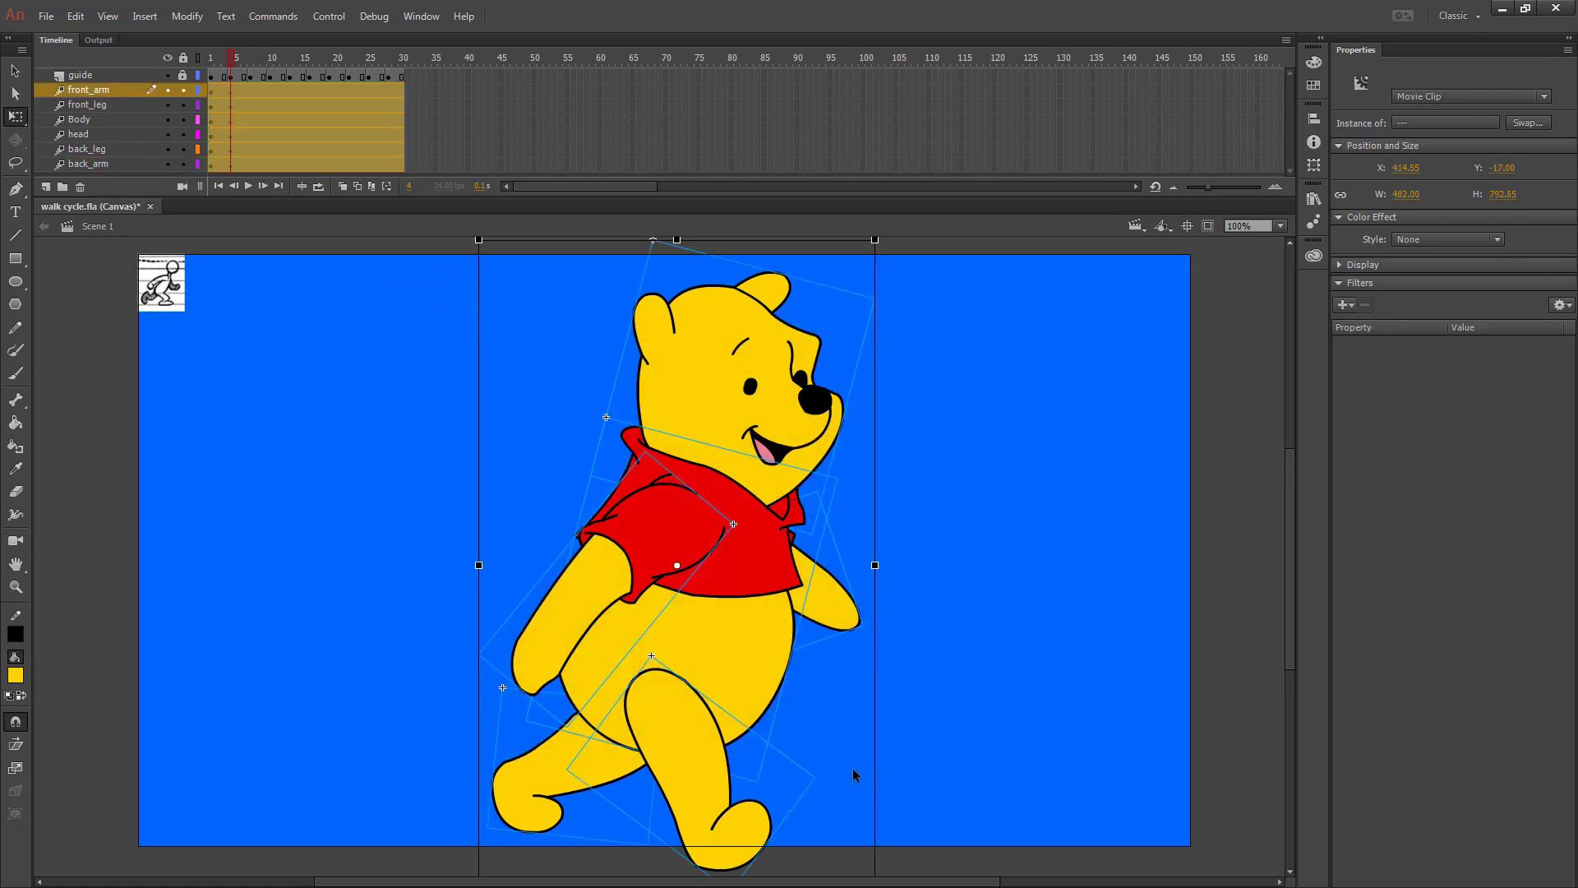
key("shift+Up")
key("shift+Up")
key("shift+Up")
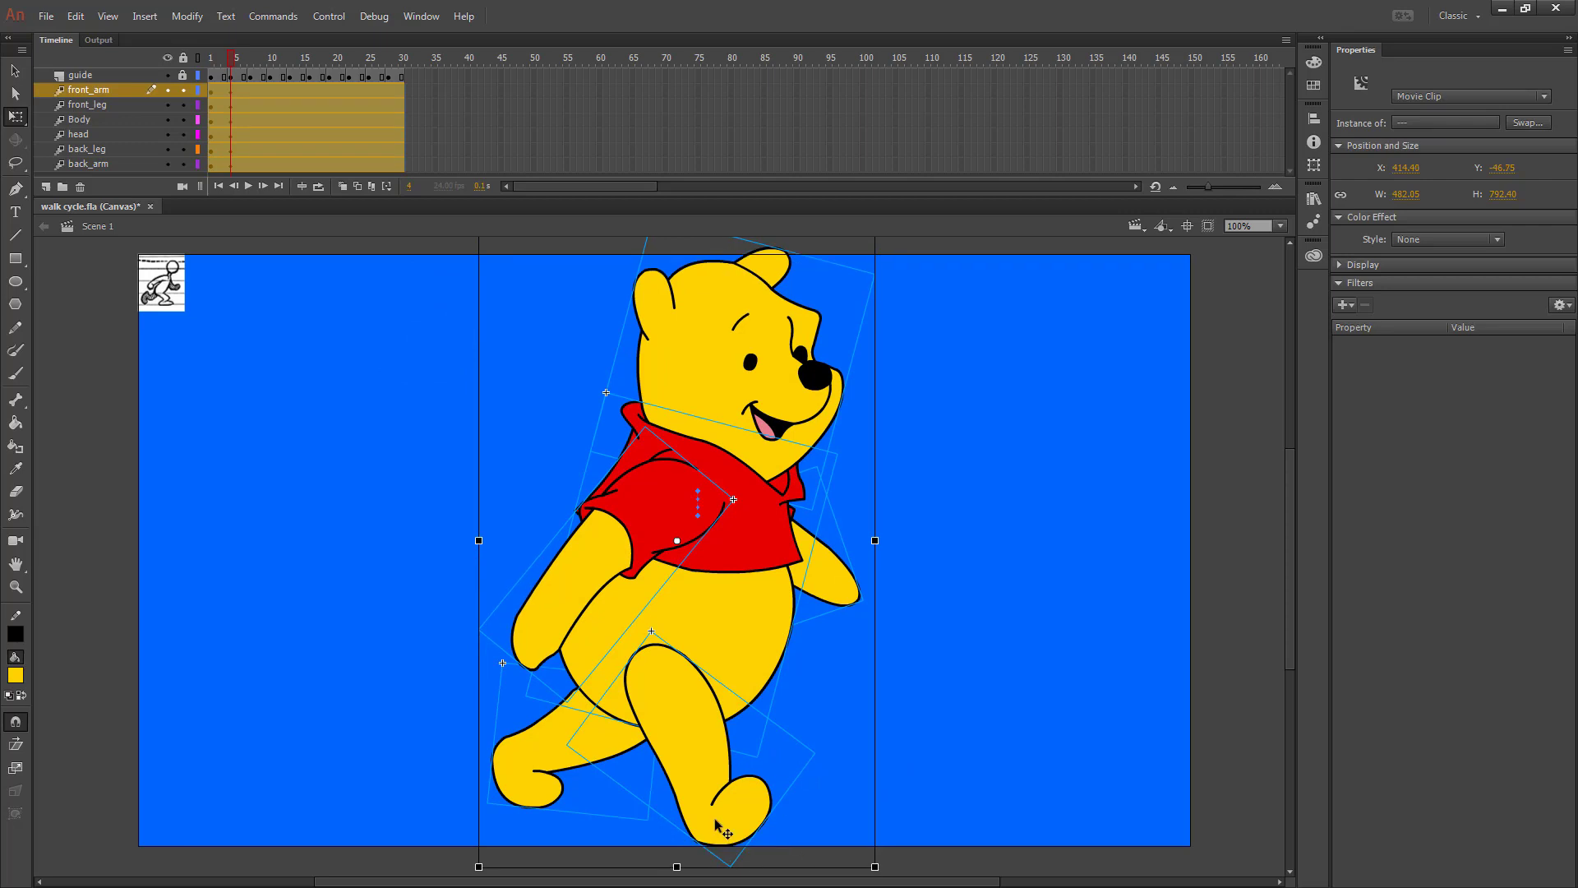
mouse_move(232, 62)
left_mouse_down()
mouse_move(210, 62)
mouse_move(244, 66)
mouse_move(210, 61)
mouse_move(231, 62)
left_mouse_up()
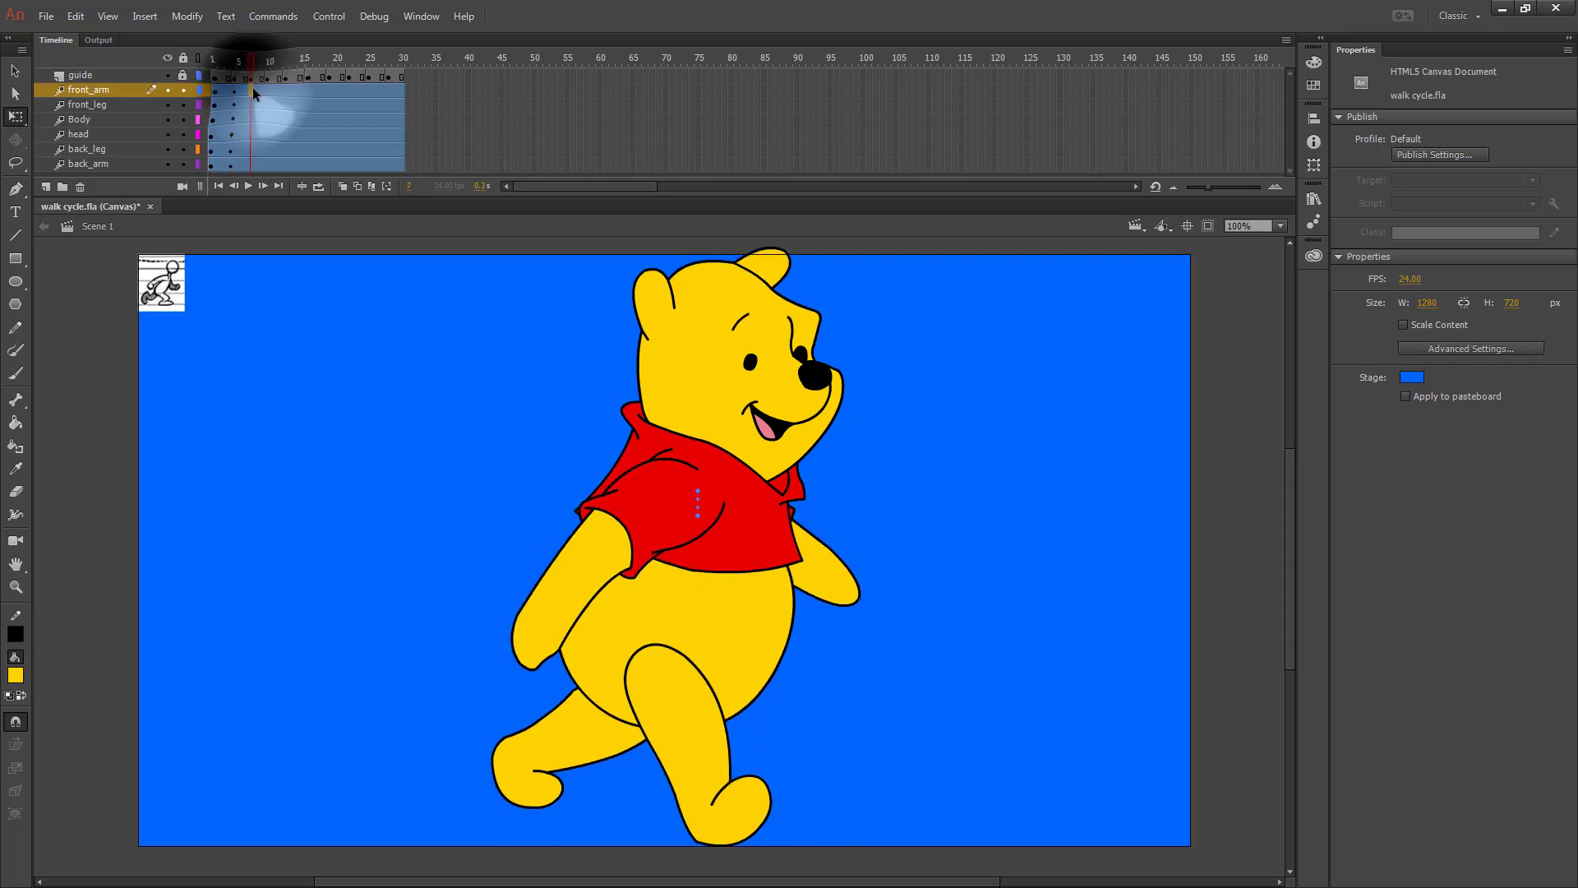
Insert keyframes for all properties at frame 7 on all six body part layers.
left_click(252, 164)
right_click(251, 160)
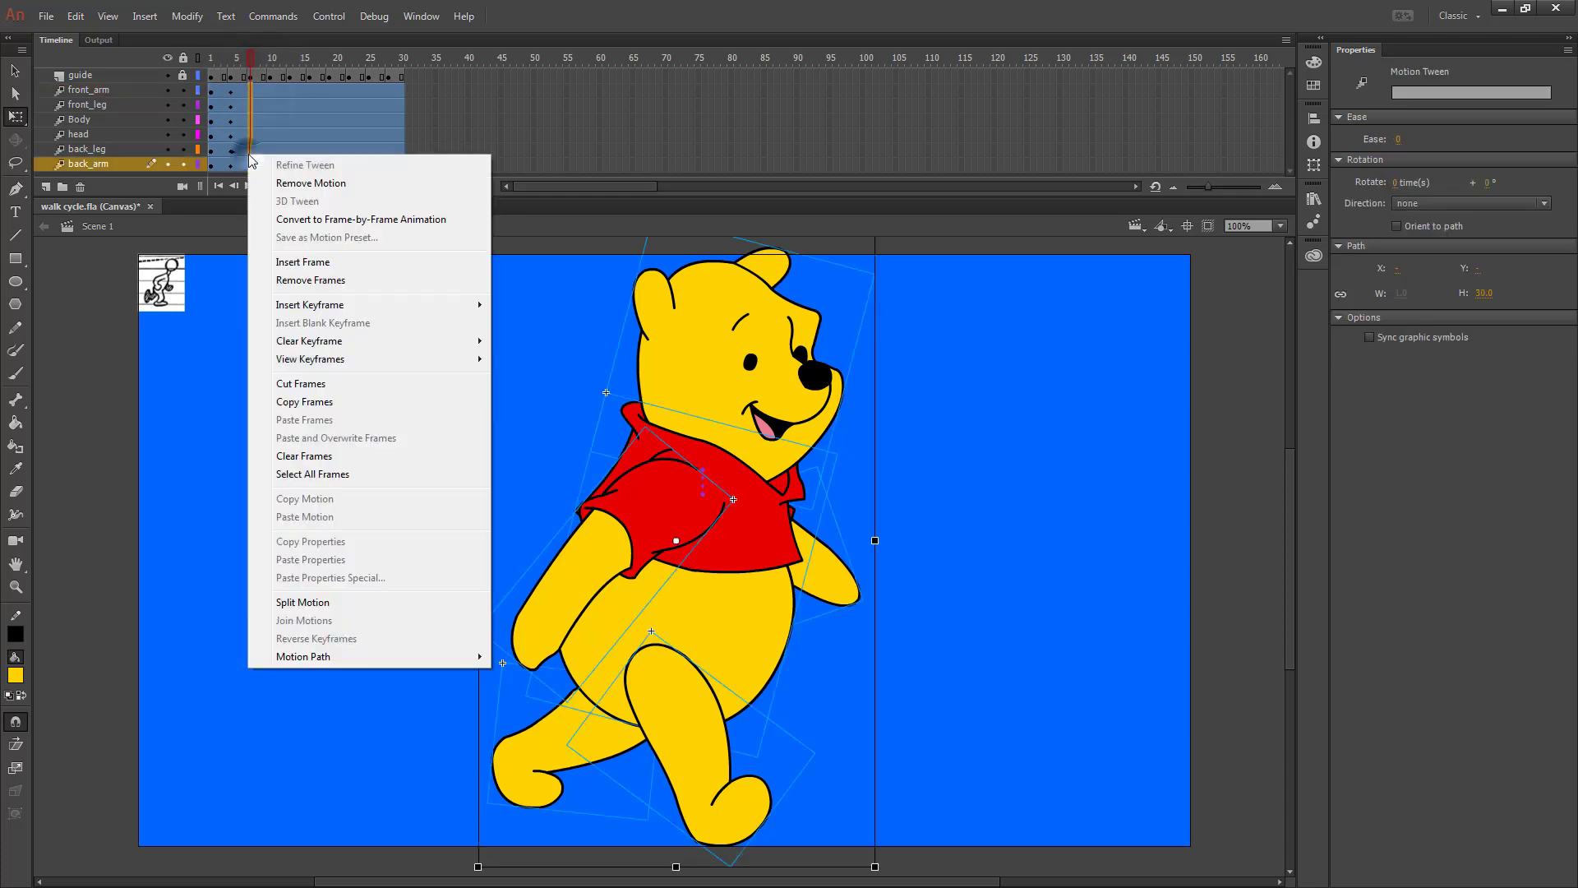
mouse_move(337, 305)
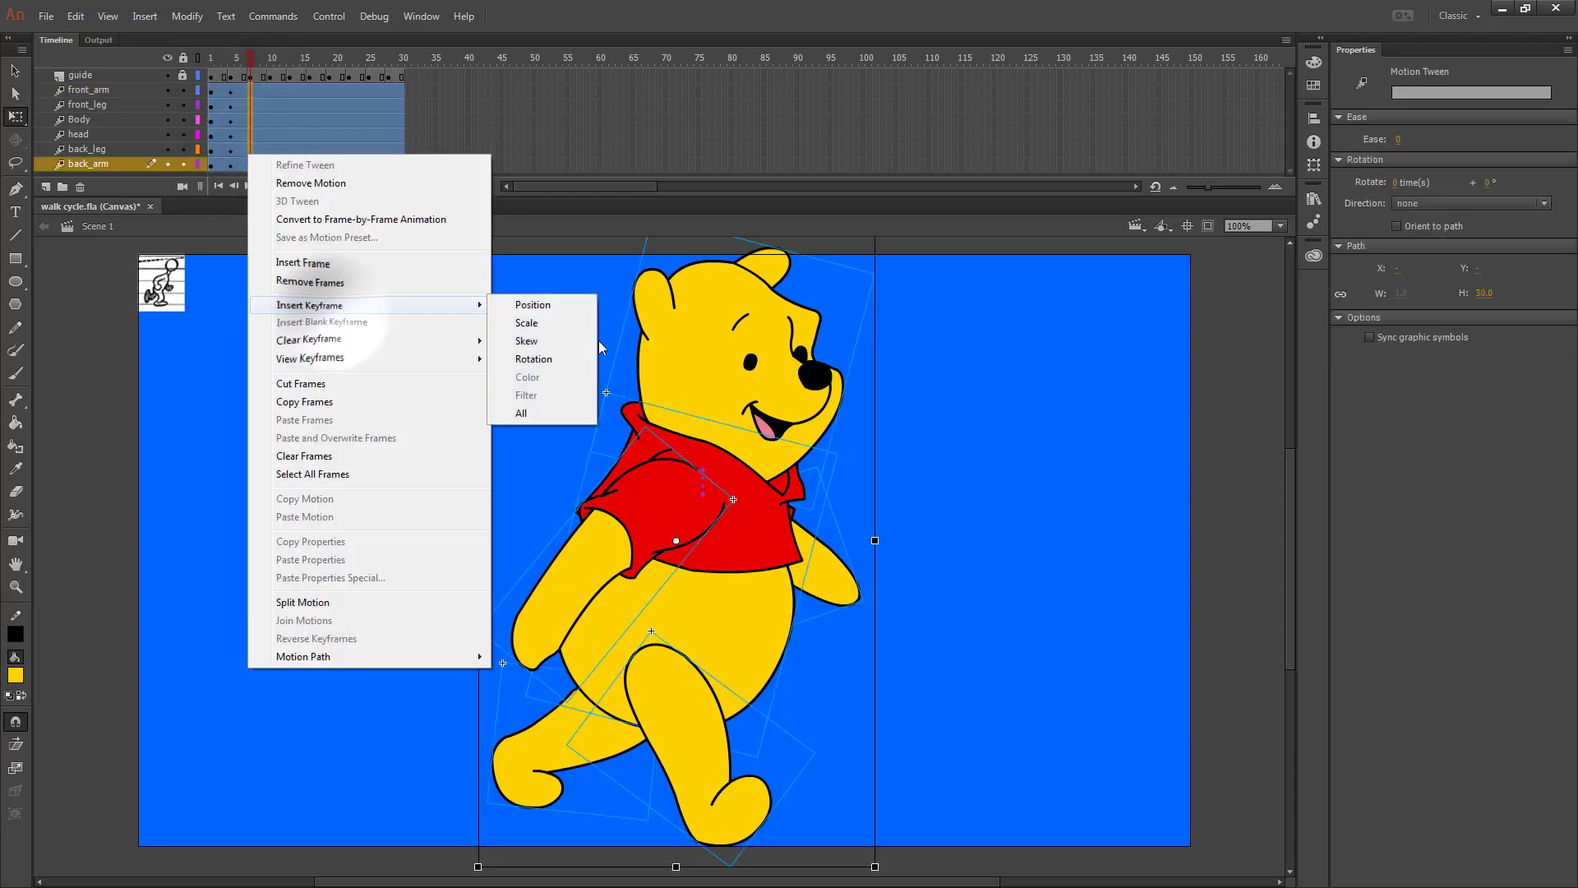
left_click(536, 413)
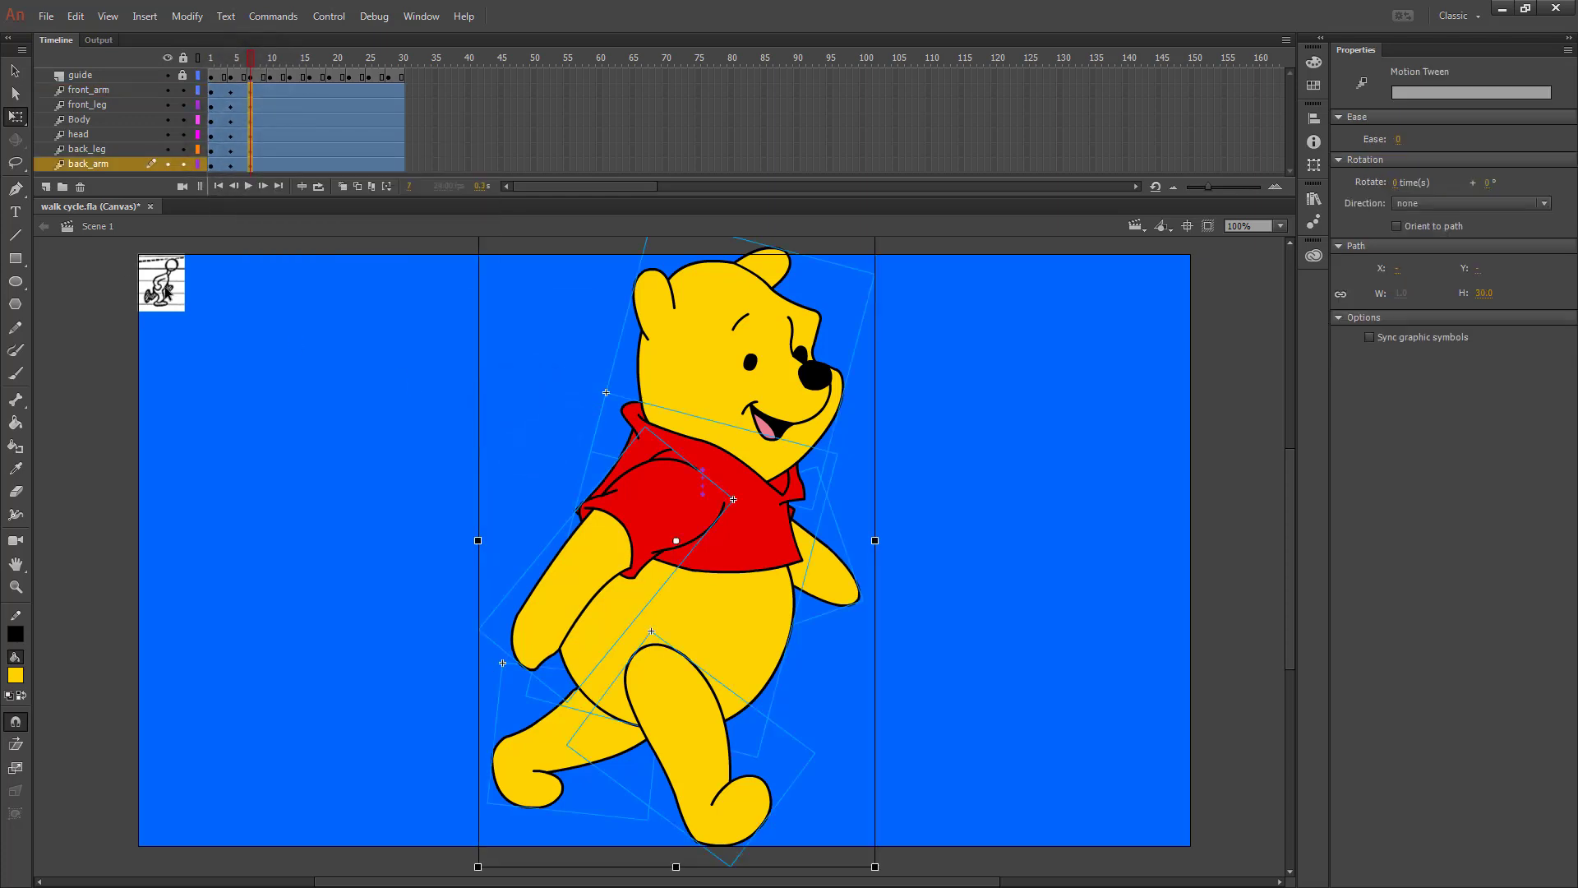
left_click(370, 667)
On frame 7, rotate the front leg to nearly vertical and raise the back leg farther behind the body.
left_click(699, 768)
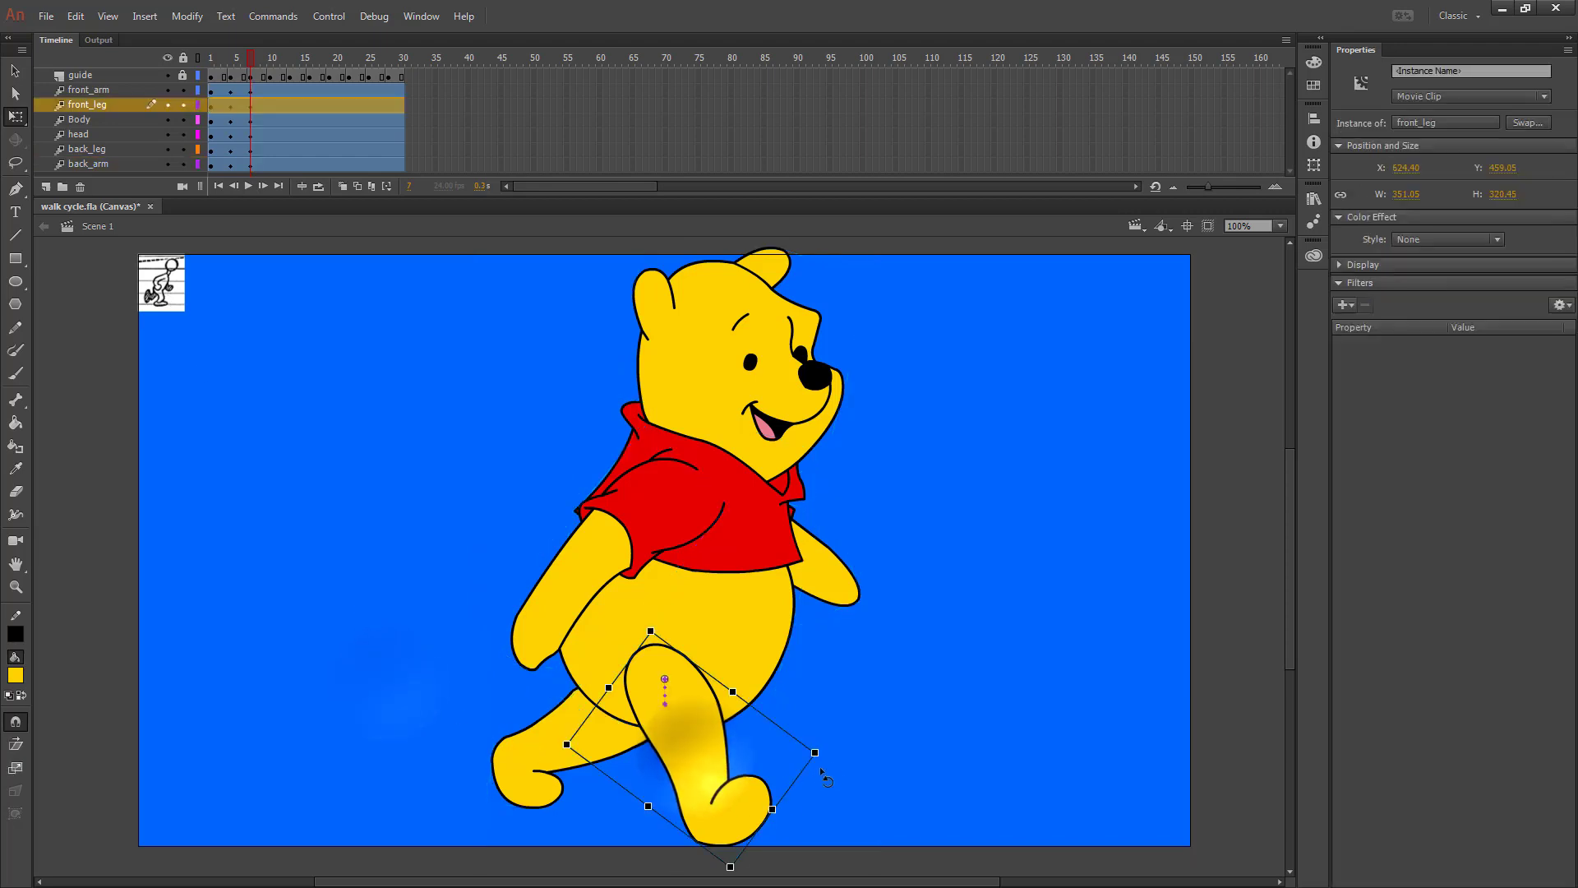
left_click_drag(826, 758, 786, 799)
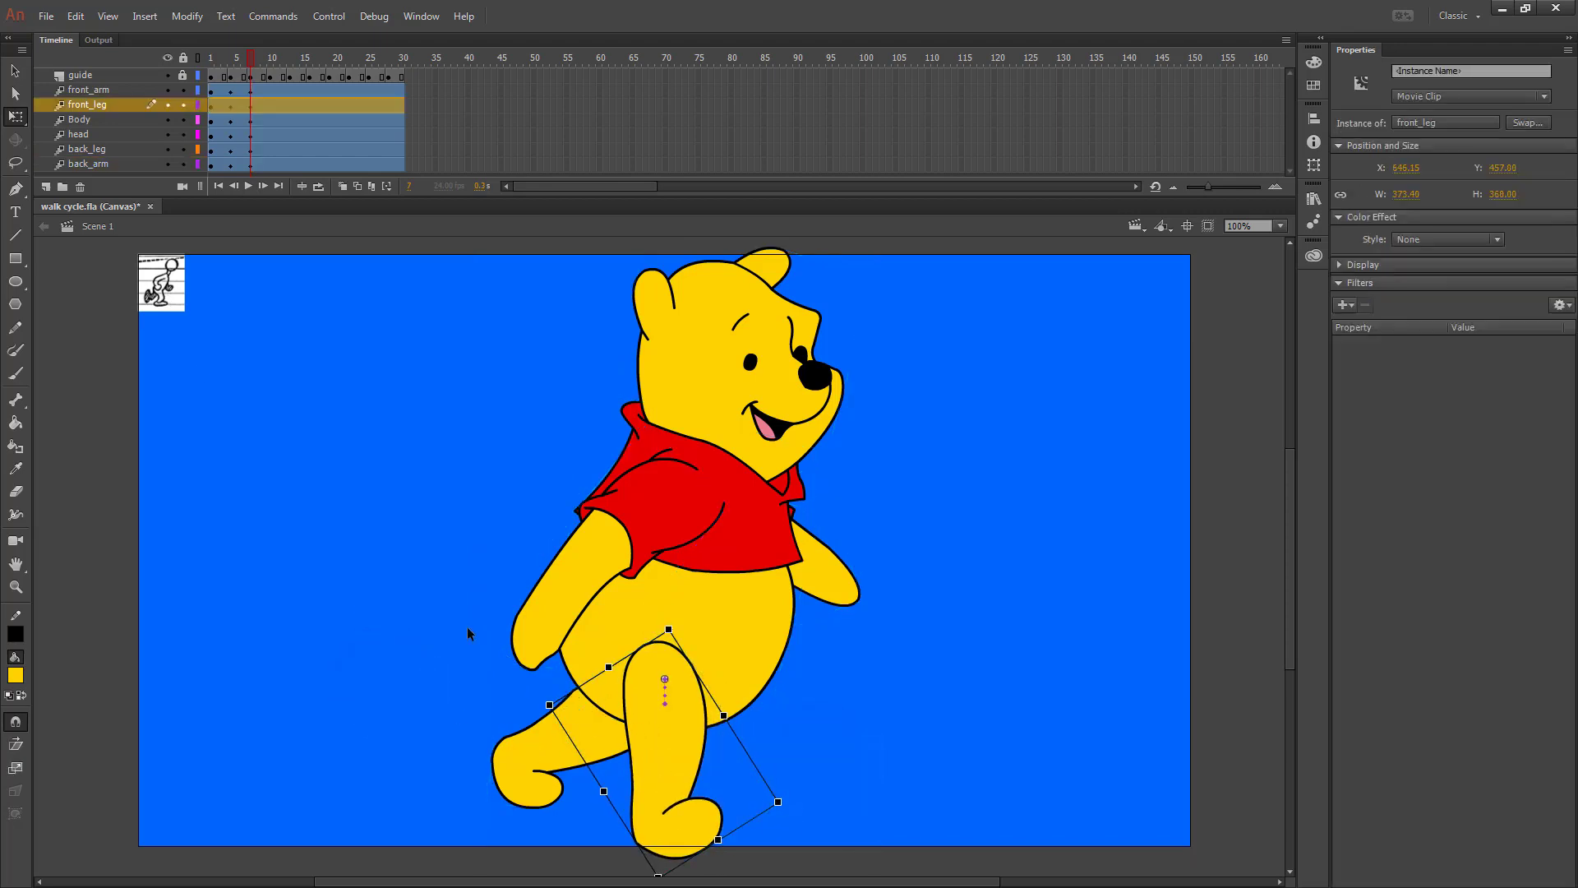
left_click(523, 779)
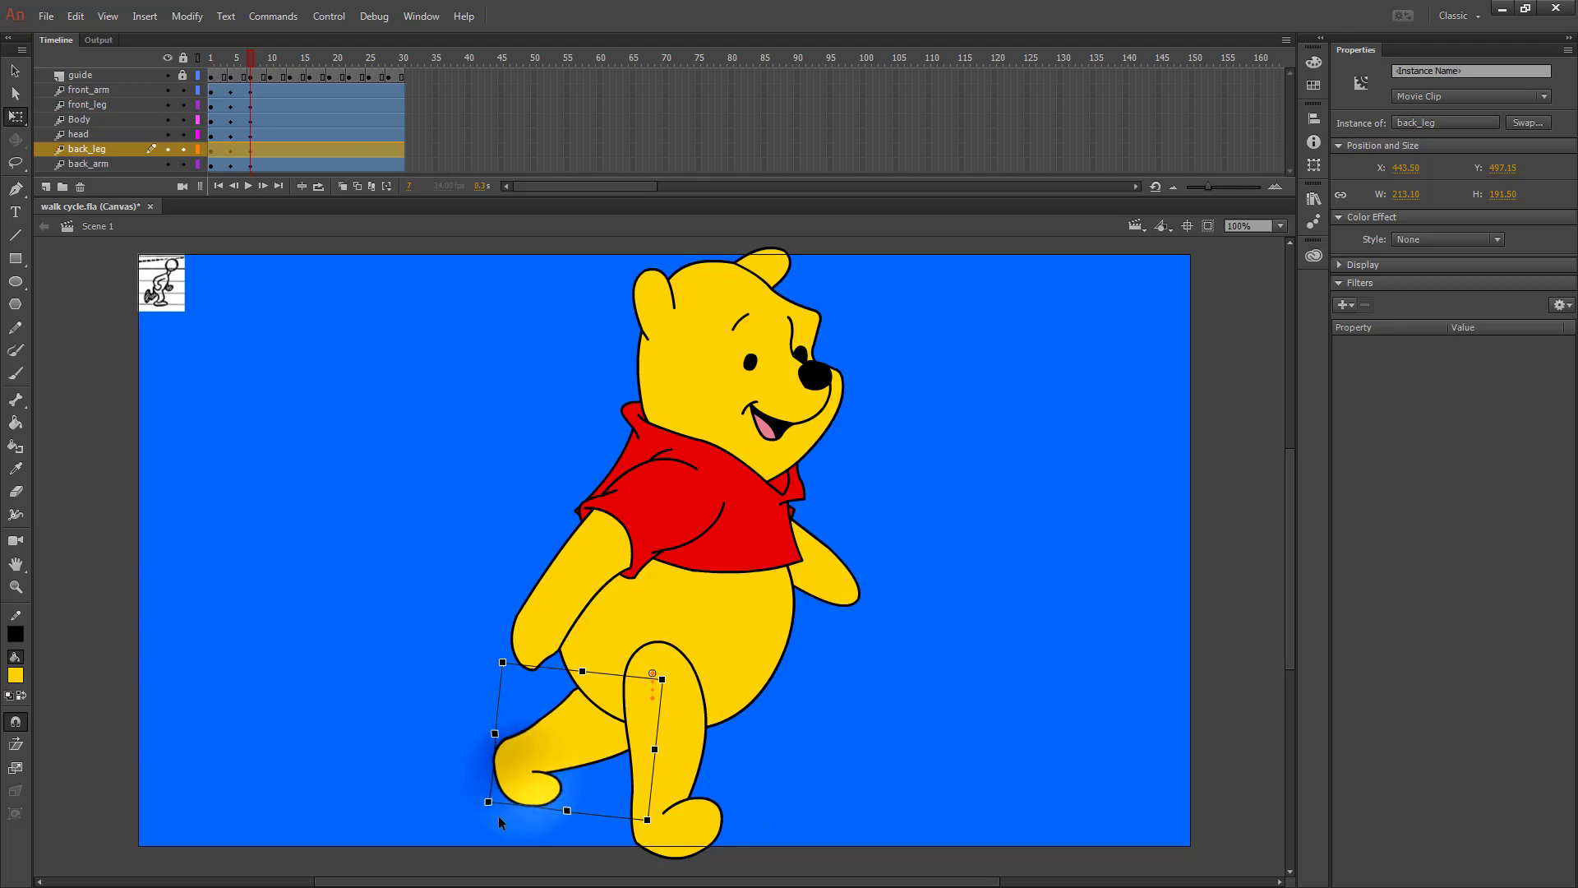
left_click_drag(488, 813, 457, 791)
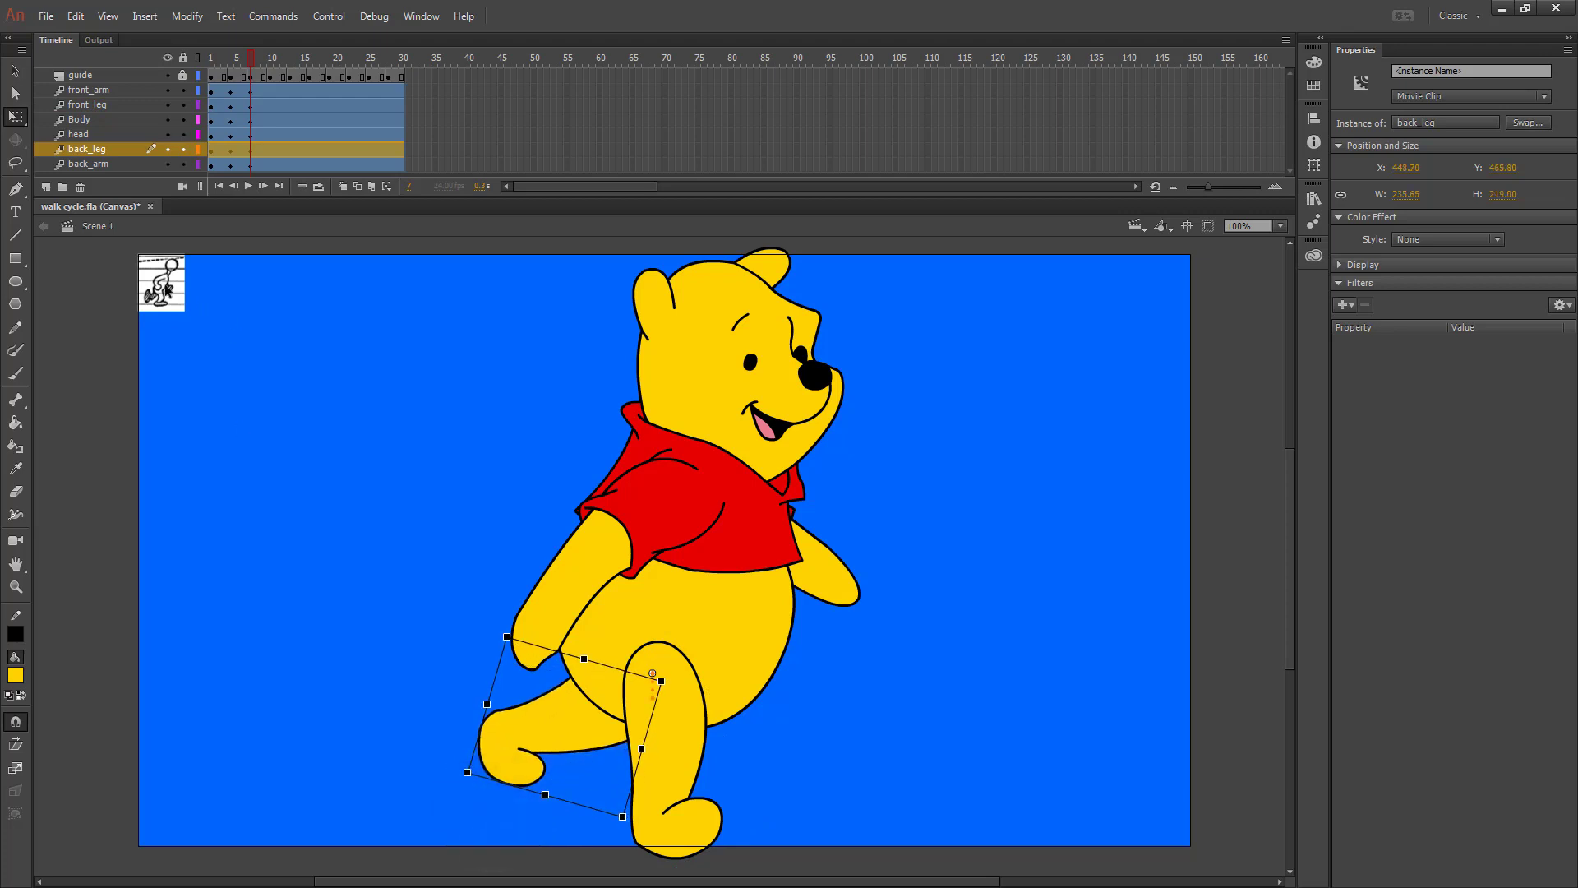
On frame 7, swing the front arm to hang nearly straight down and rotate the back arm down mostly behind the belly.
left_click(540, 608)
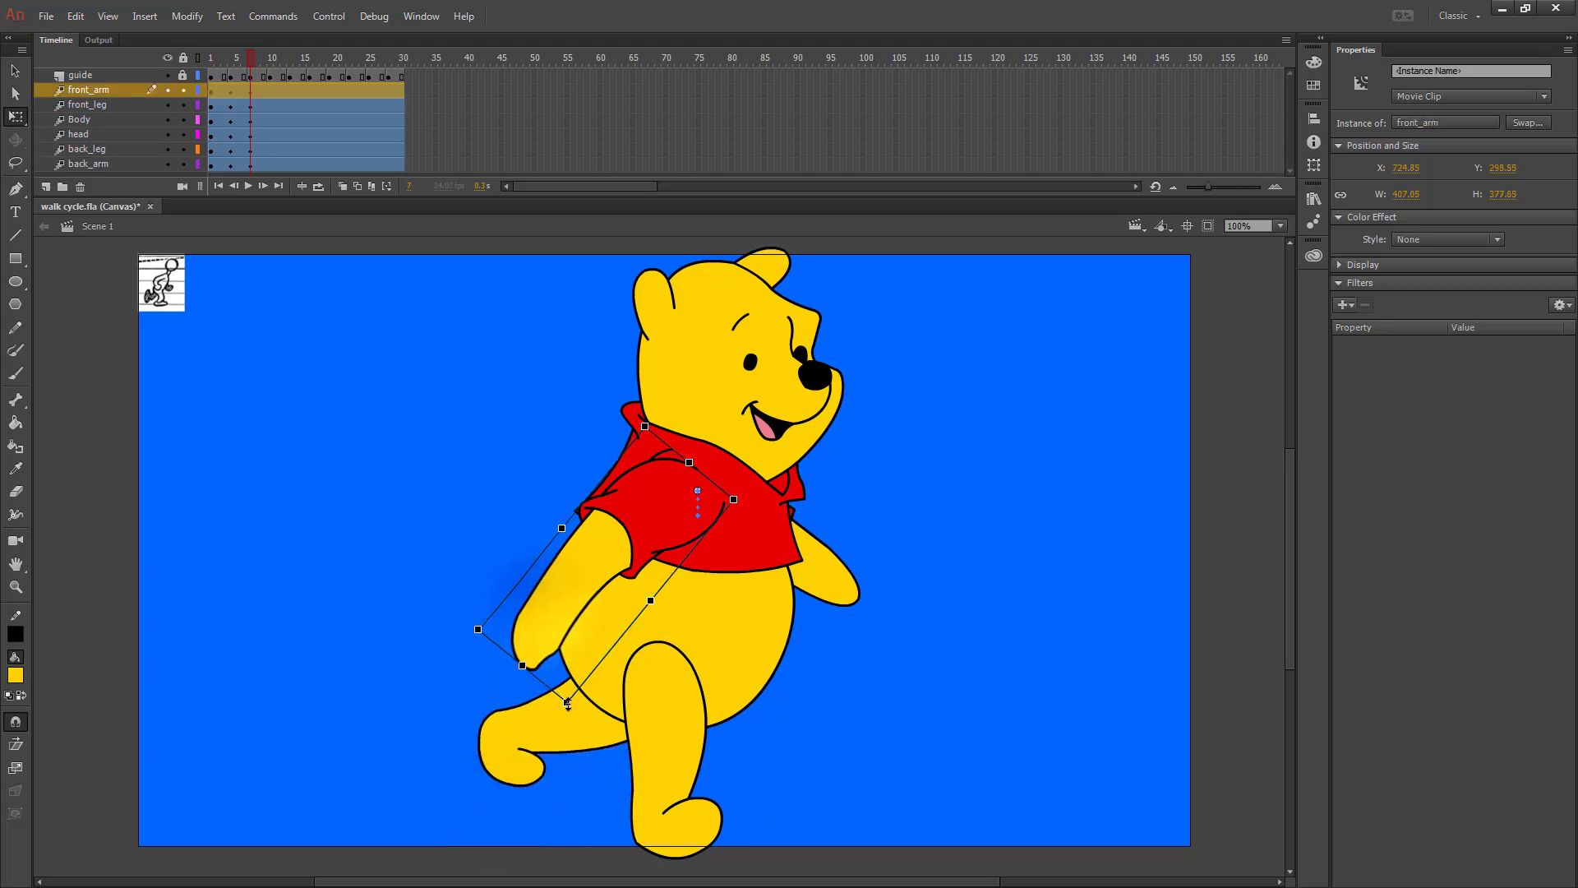
left_click_drag(566, 721, 682, 751)
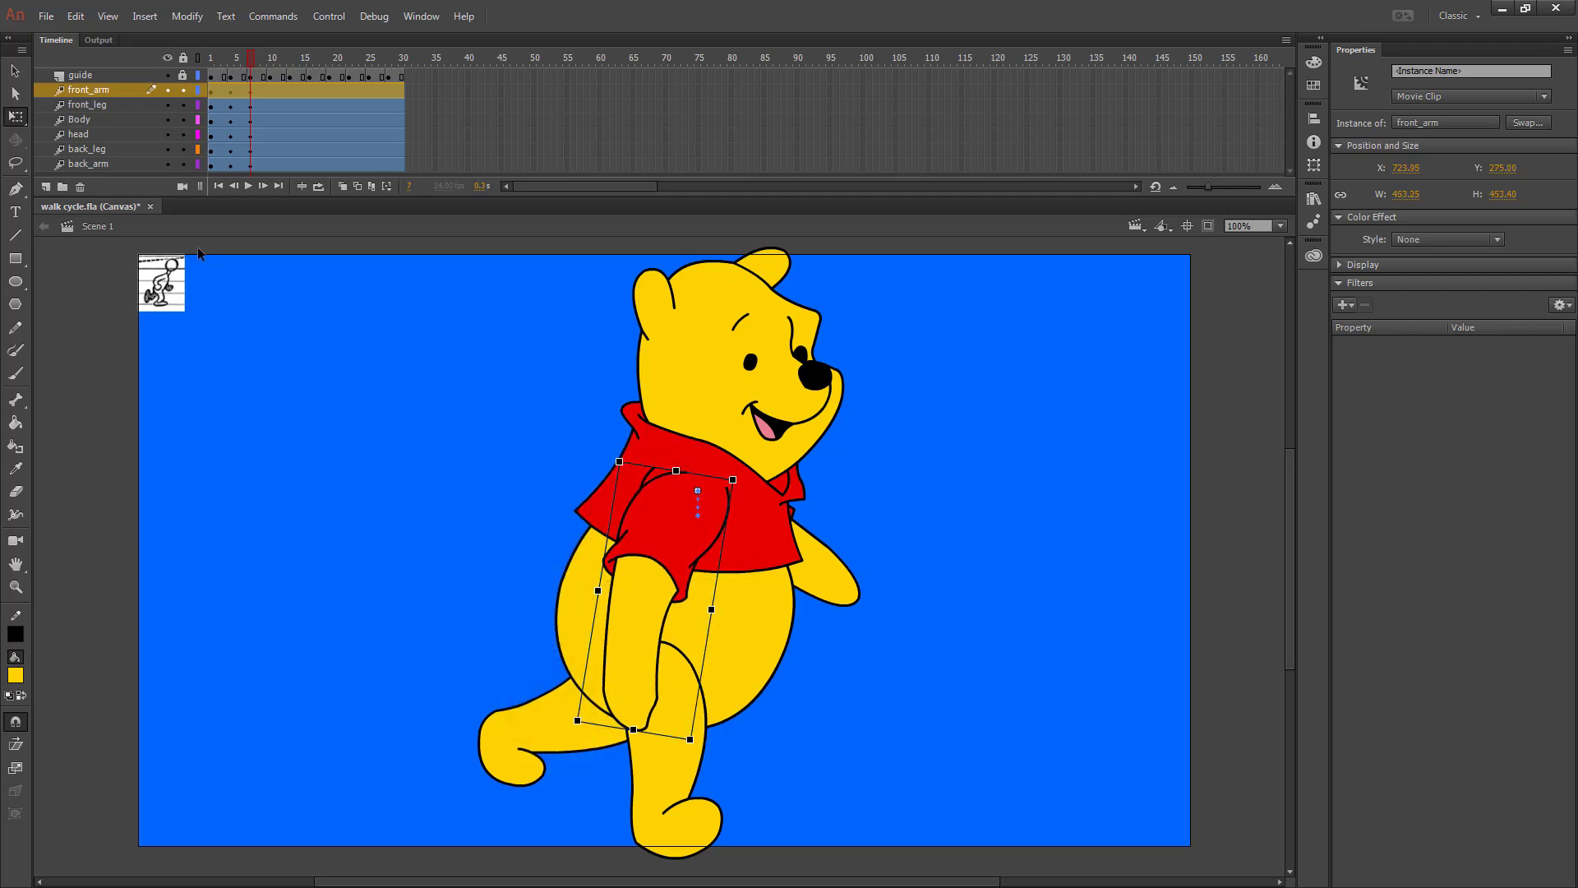
left_click(847, 581)
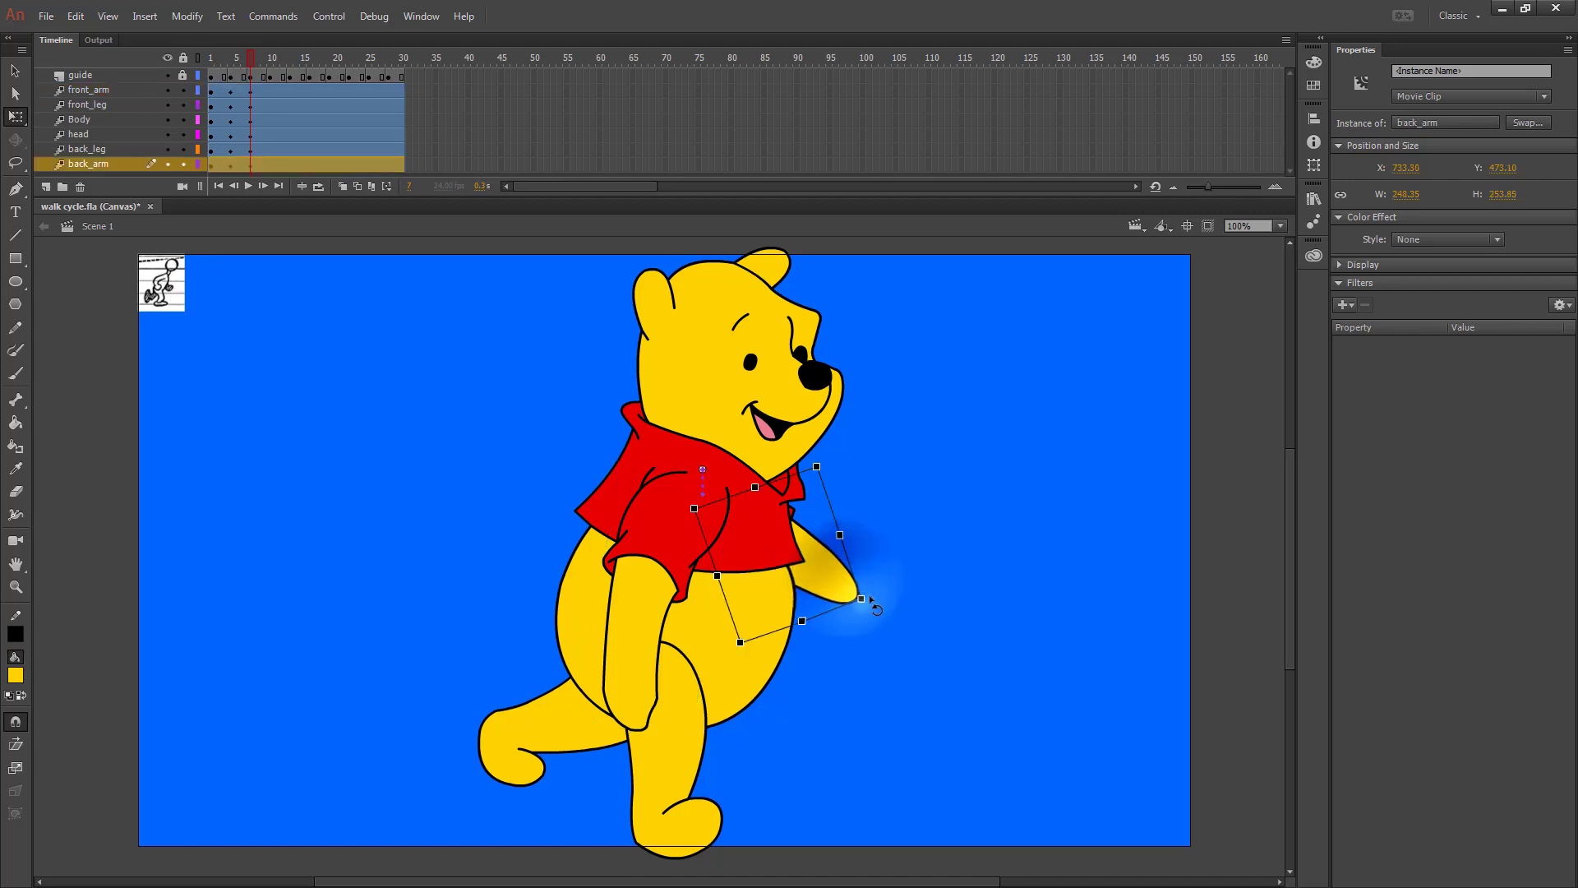
left_click_drag(877, 615, 827, 669)
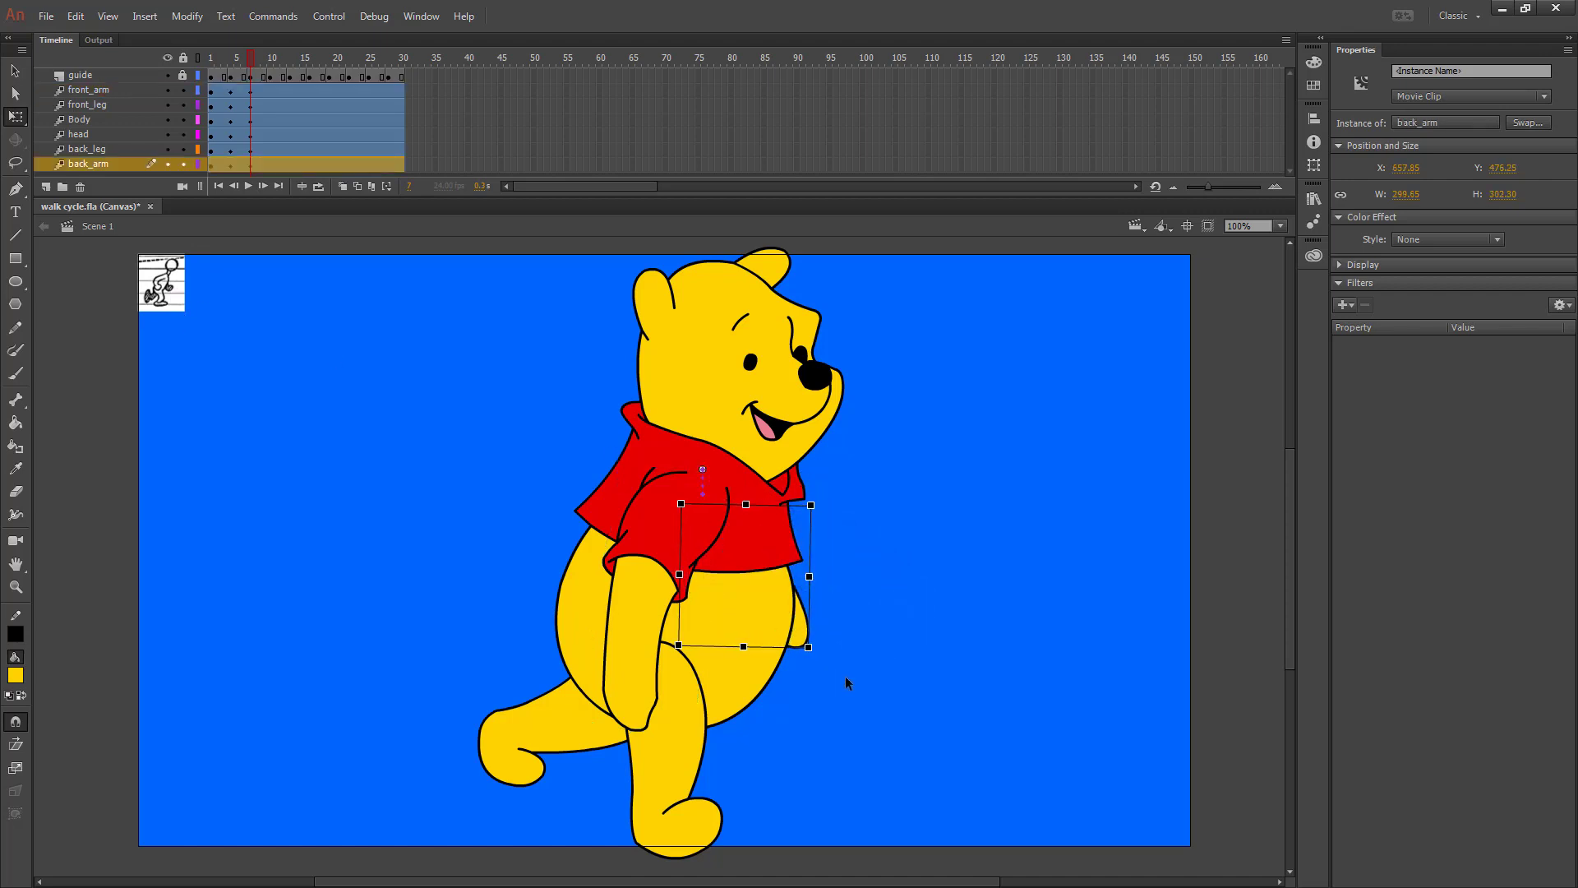
Select all body parts on frame 7 and nudge them up about 16 px so the front foot rests on the stage's lower edge.
left_click_drag(452, 343, 934, 785)
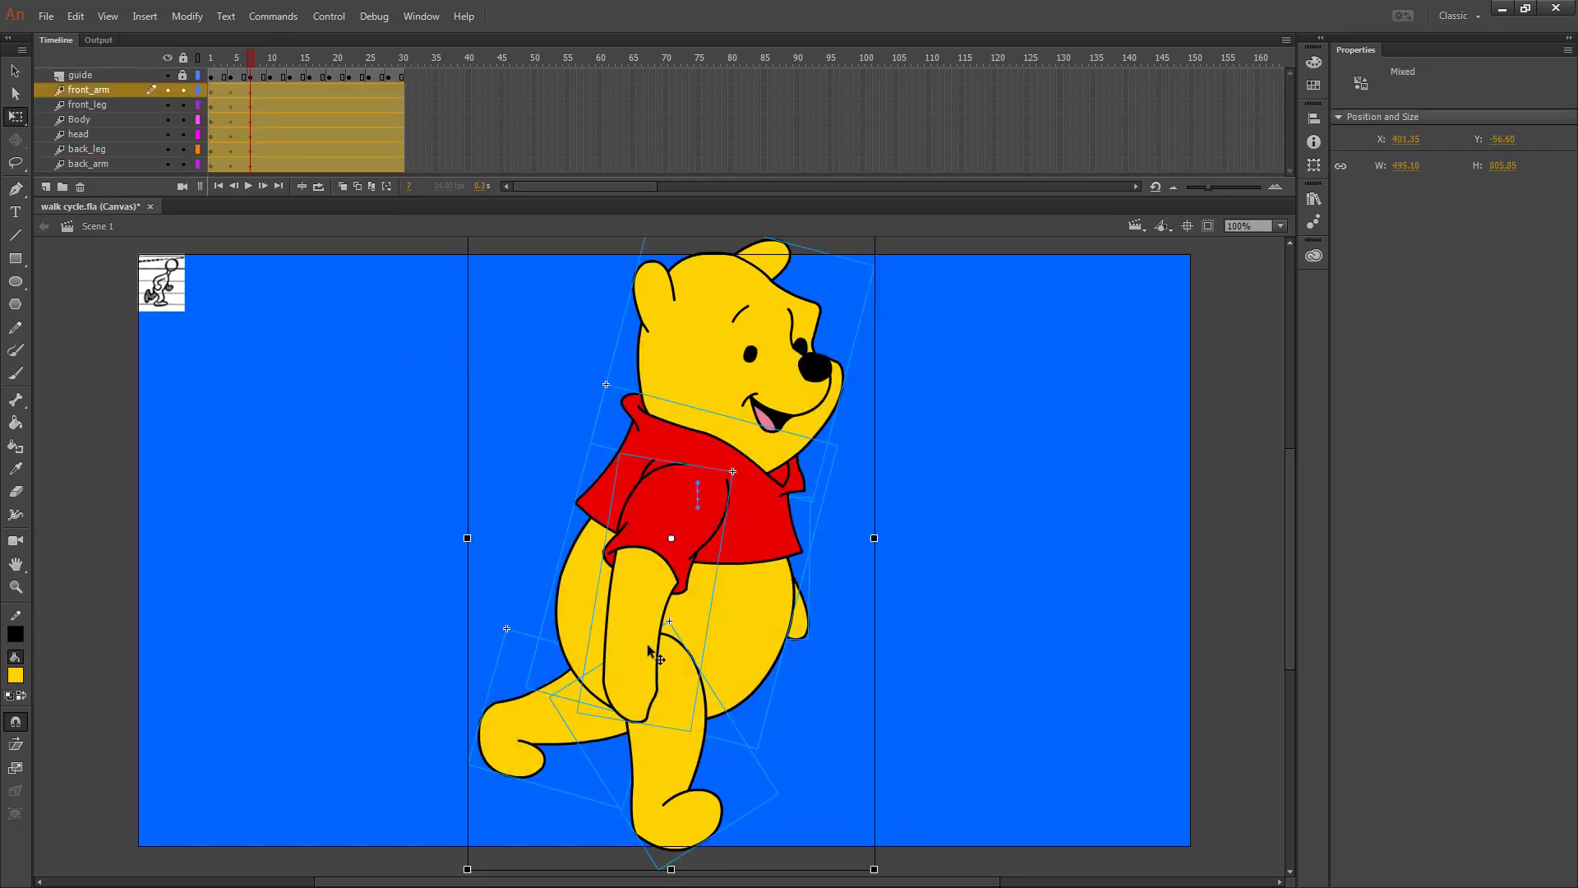
key("Down")
key("Down")
key("Down")
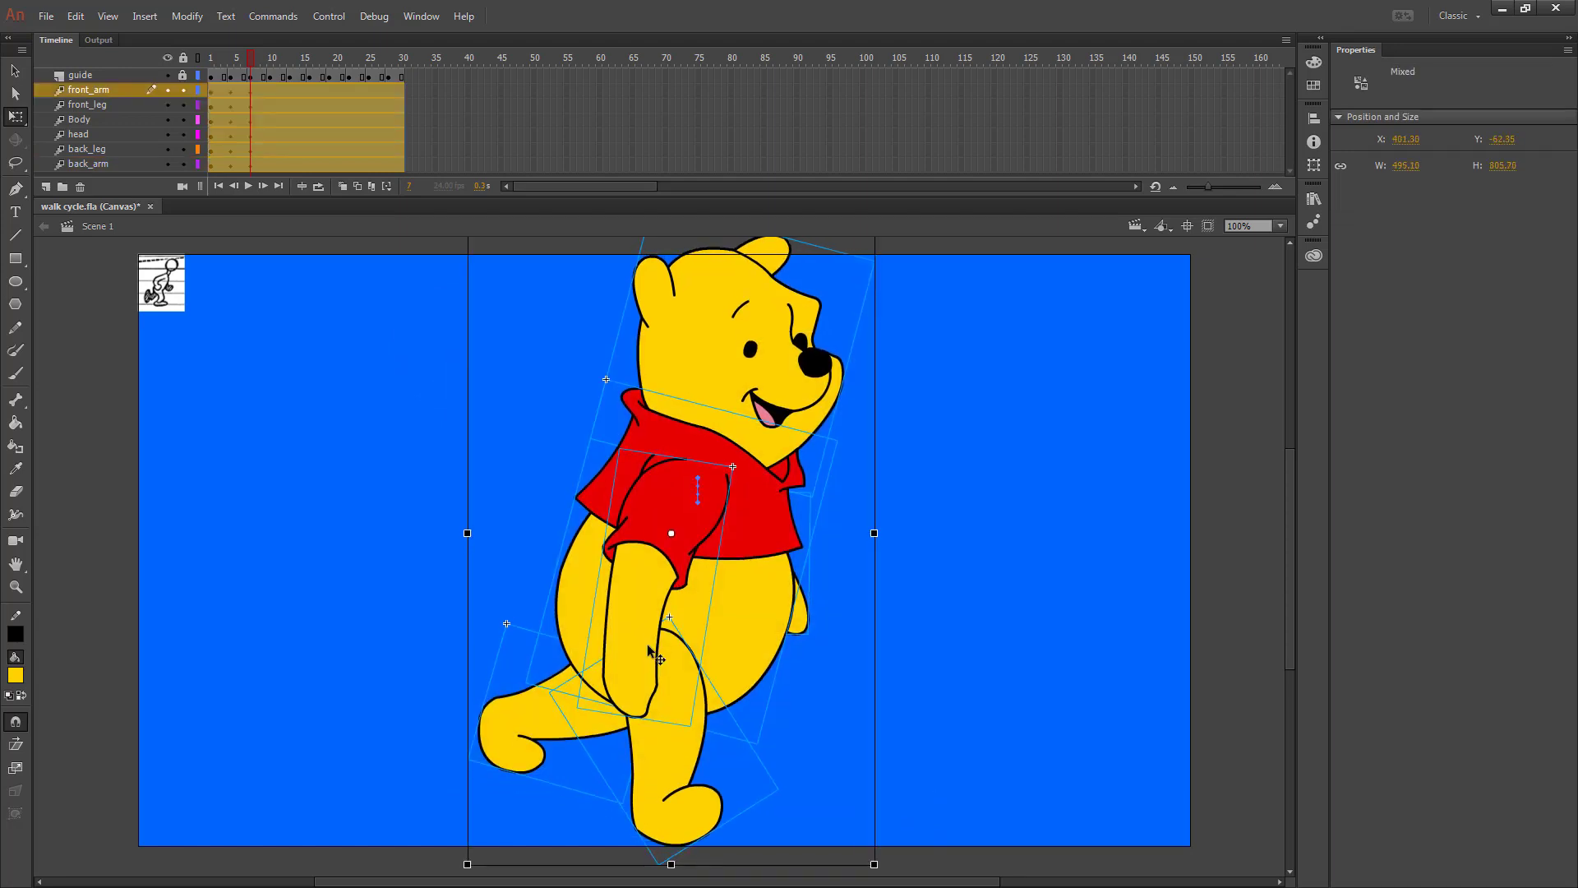
Insert keyframes for all properties at frame 10 on all six body part layers.
left_click_drag(273, 165, 272, 91)
right_click(272, 91)
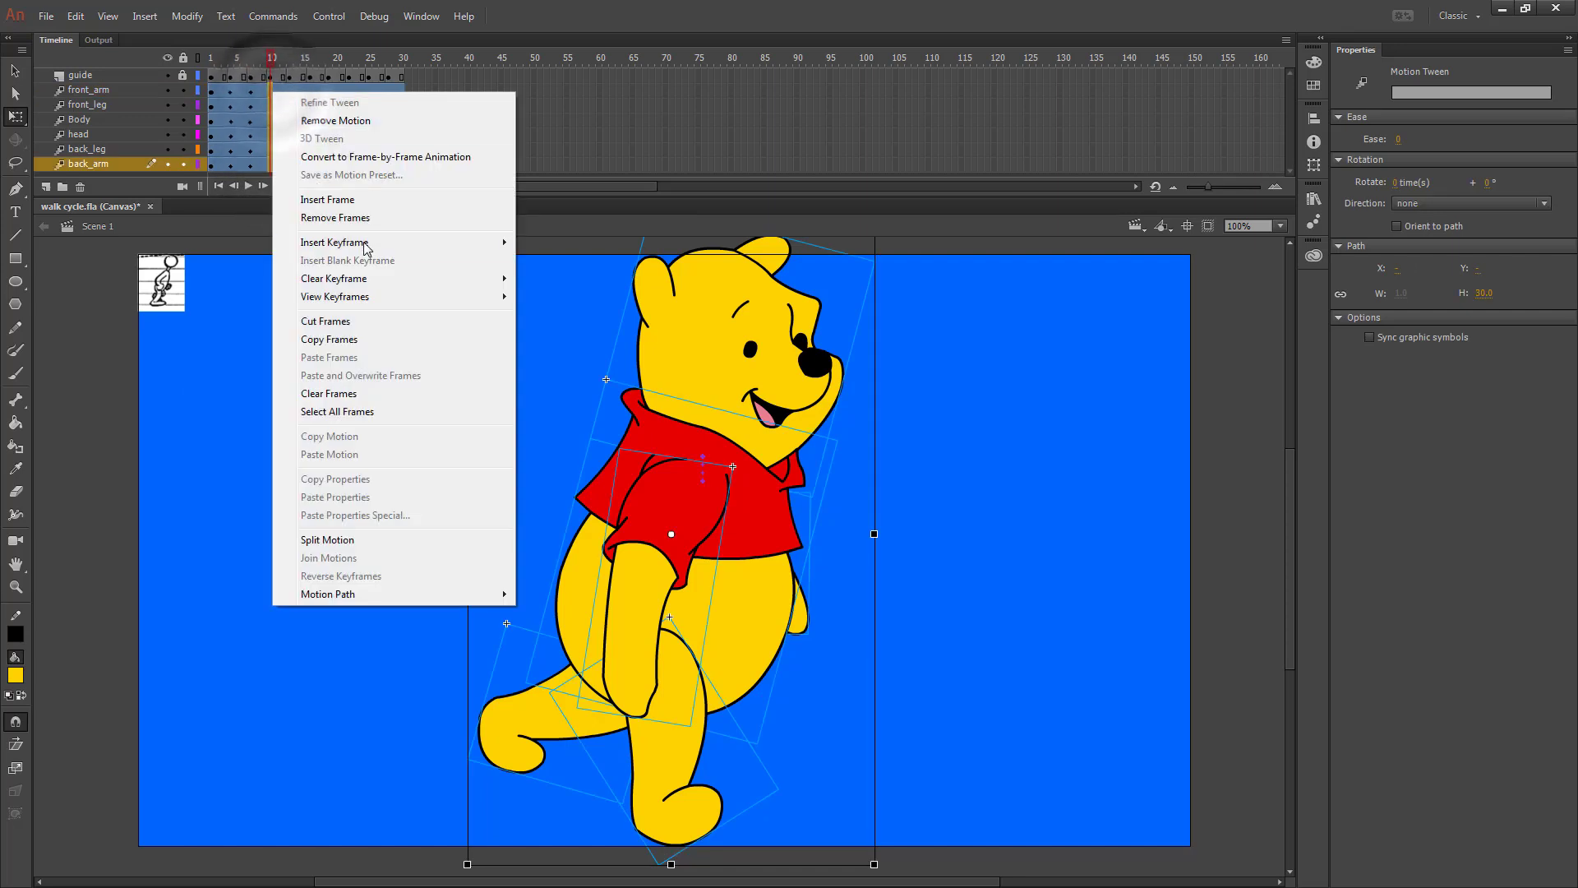
mouse_move(353, 241)
left_click(568, 374)
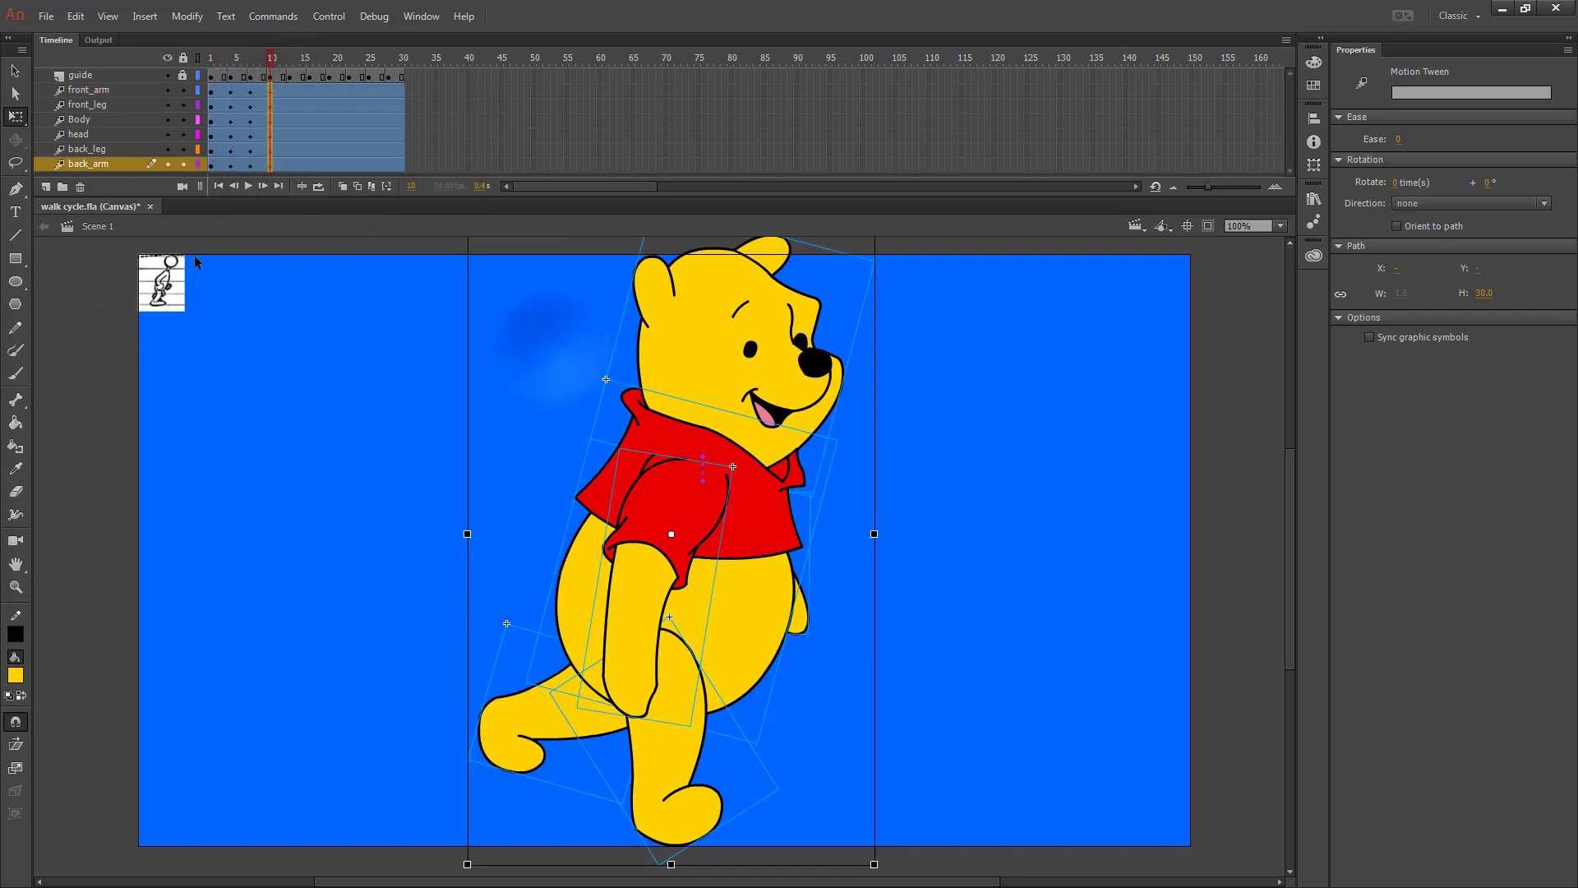
left_click(1062, 765)
On frame 10, rotate the front leg slightly backward and swing the back leg down so both feet nearly meet.
left_click(663, 790)
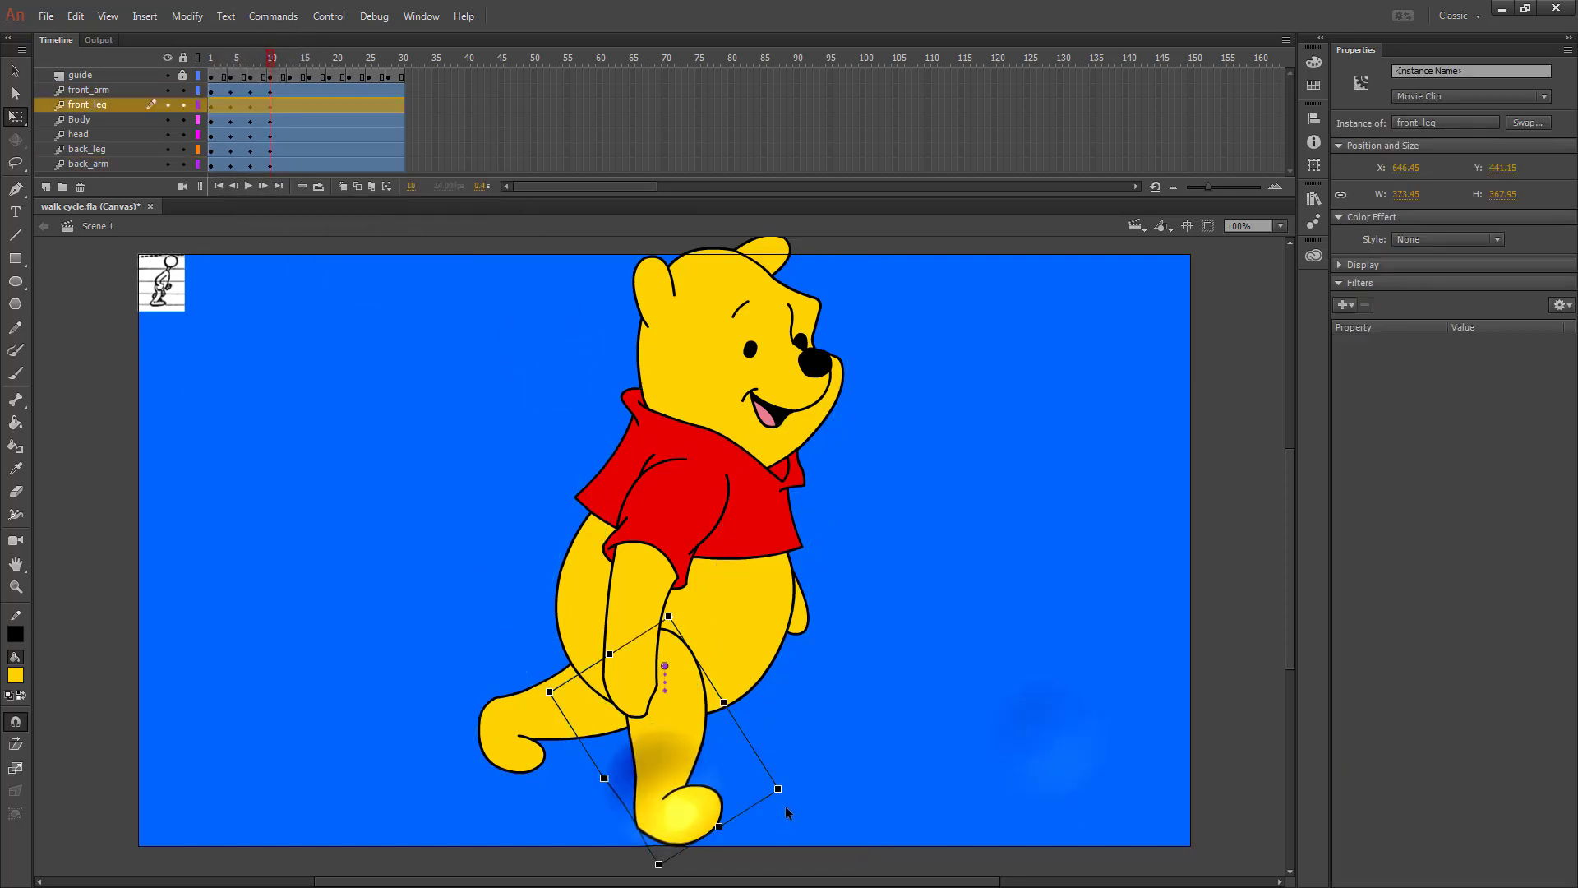
left_click_drag(791, 792, 751, 817)
left_click(501, 703)
left_click_drag(463, 774, 591, 858)
On frame 10, rotate the front arm slightly forward and swing the back arm backward until it is hidden behind the body.
left_click(664, 567)
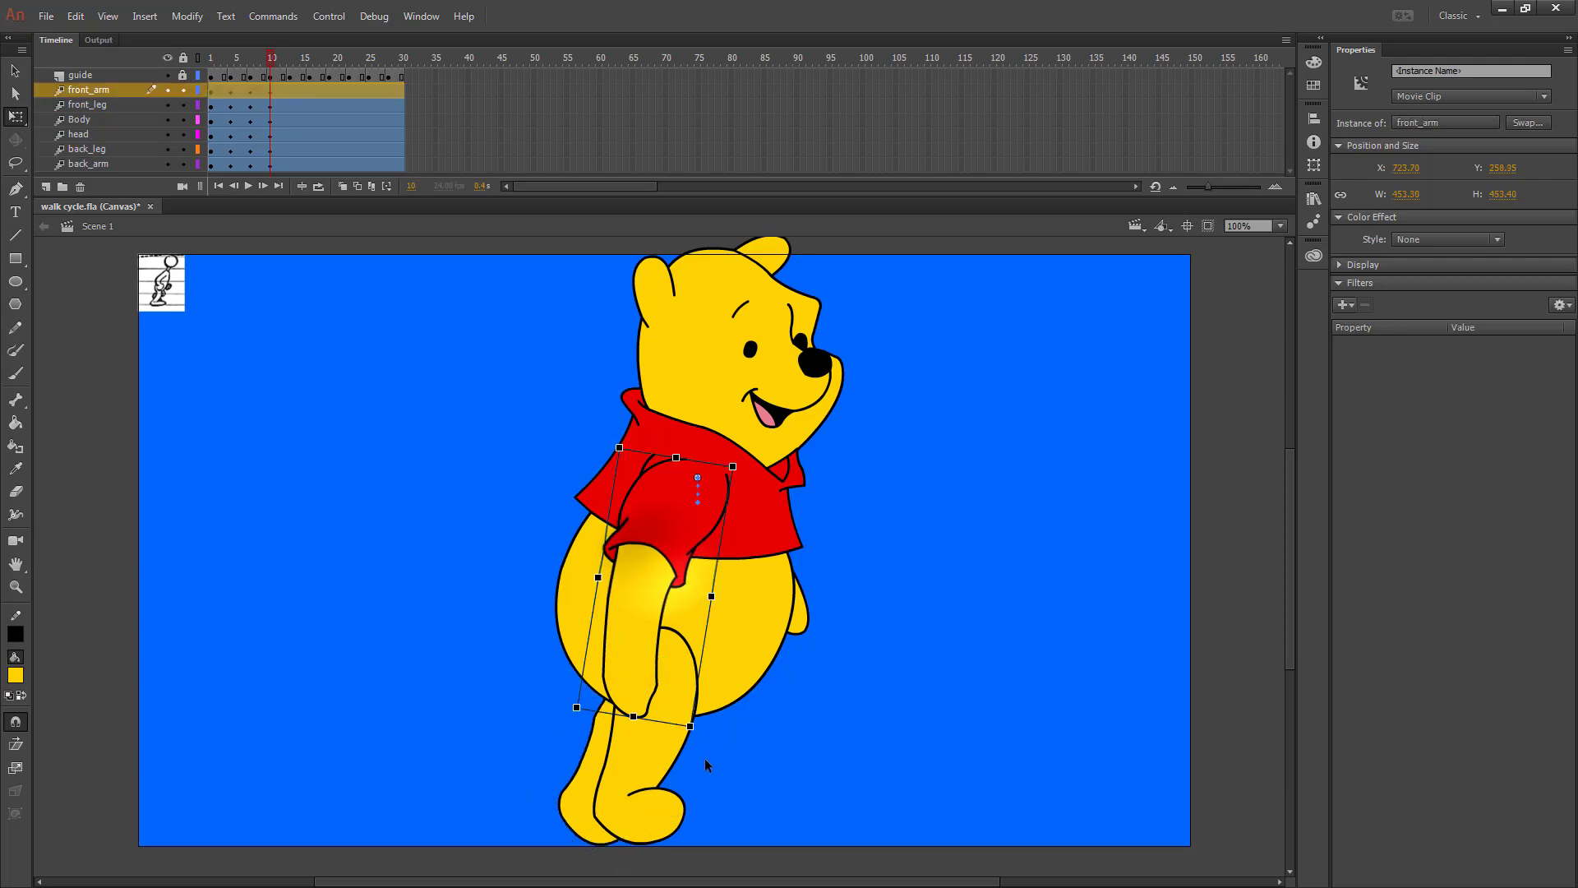
left_click_drag(698, 725, 745, 728)
left_click(806, 621)
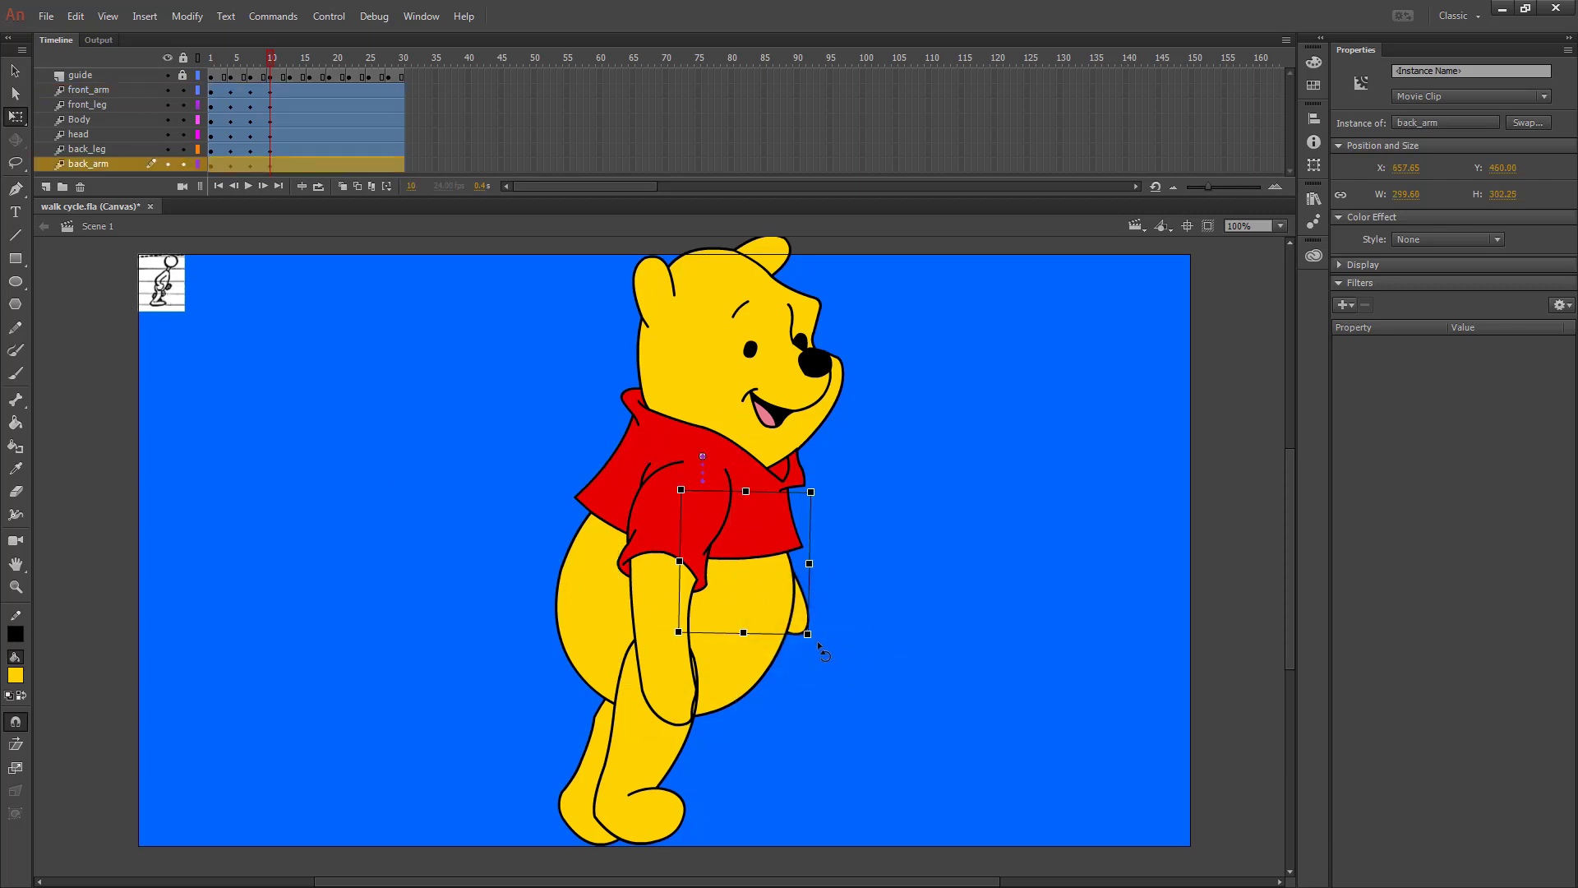
left_click_drag(814, 640, 735, 687)
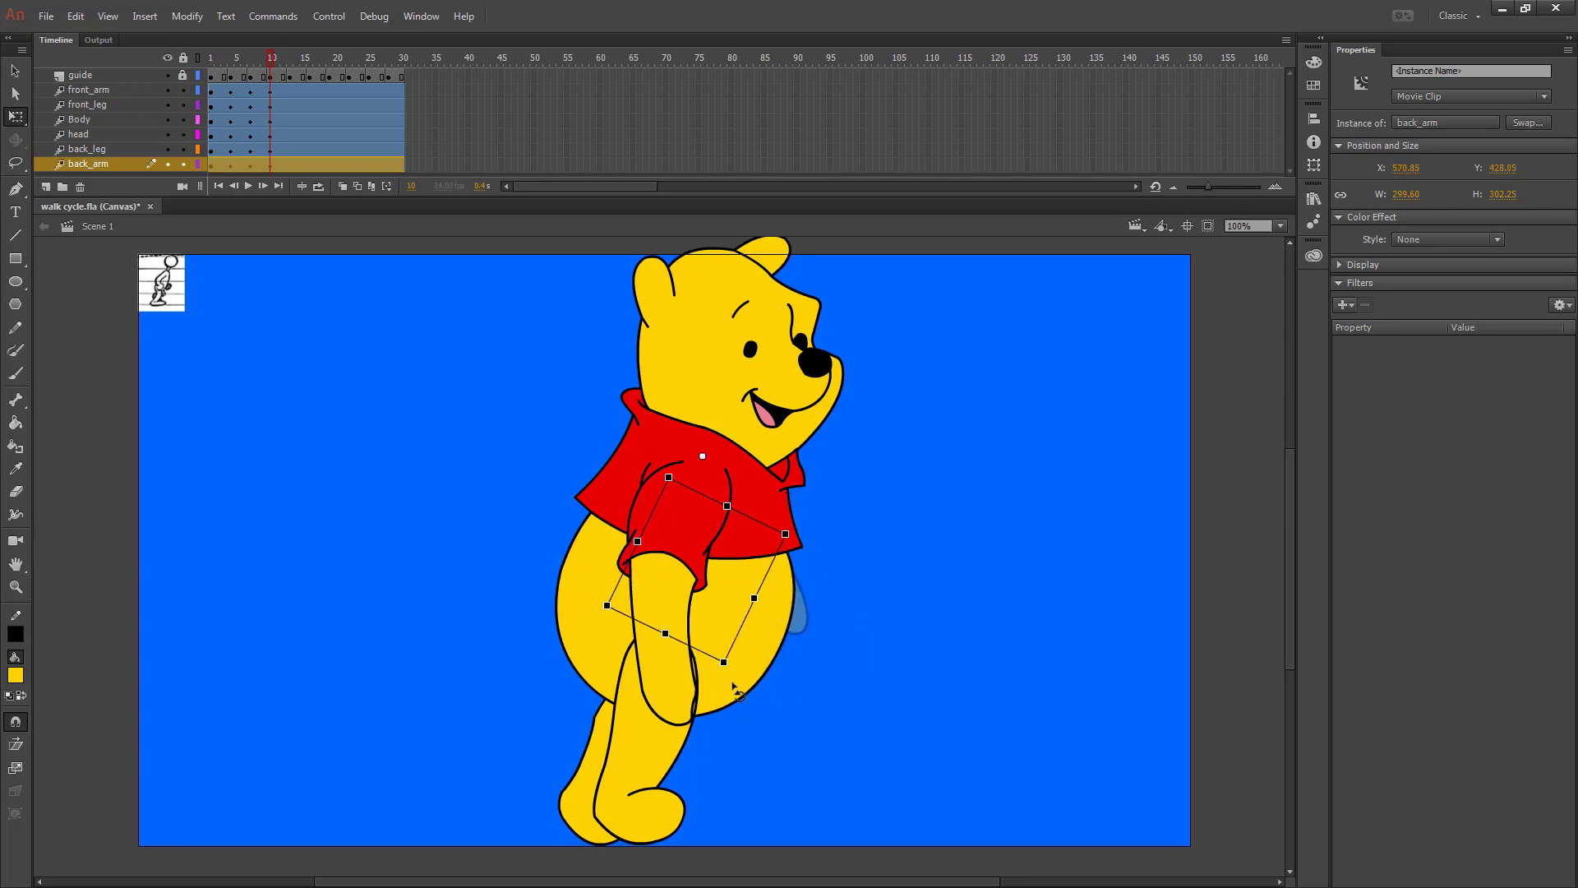
Insert keyframes for all properties at frame 13 on all six body part layers.
left_click(290, 164)
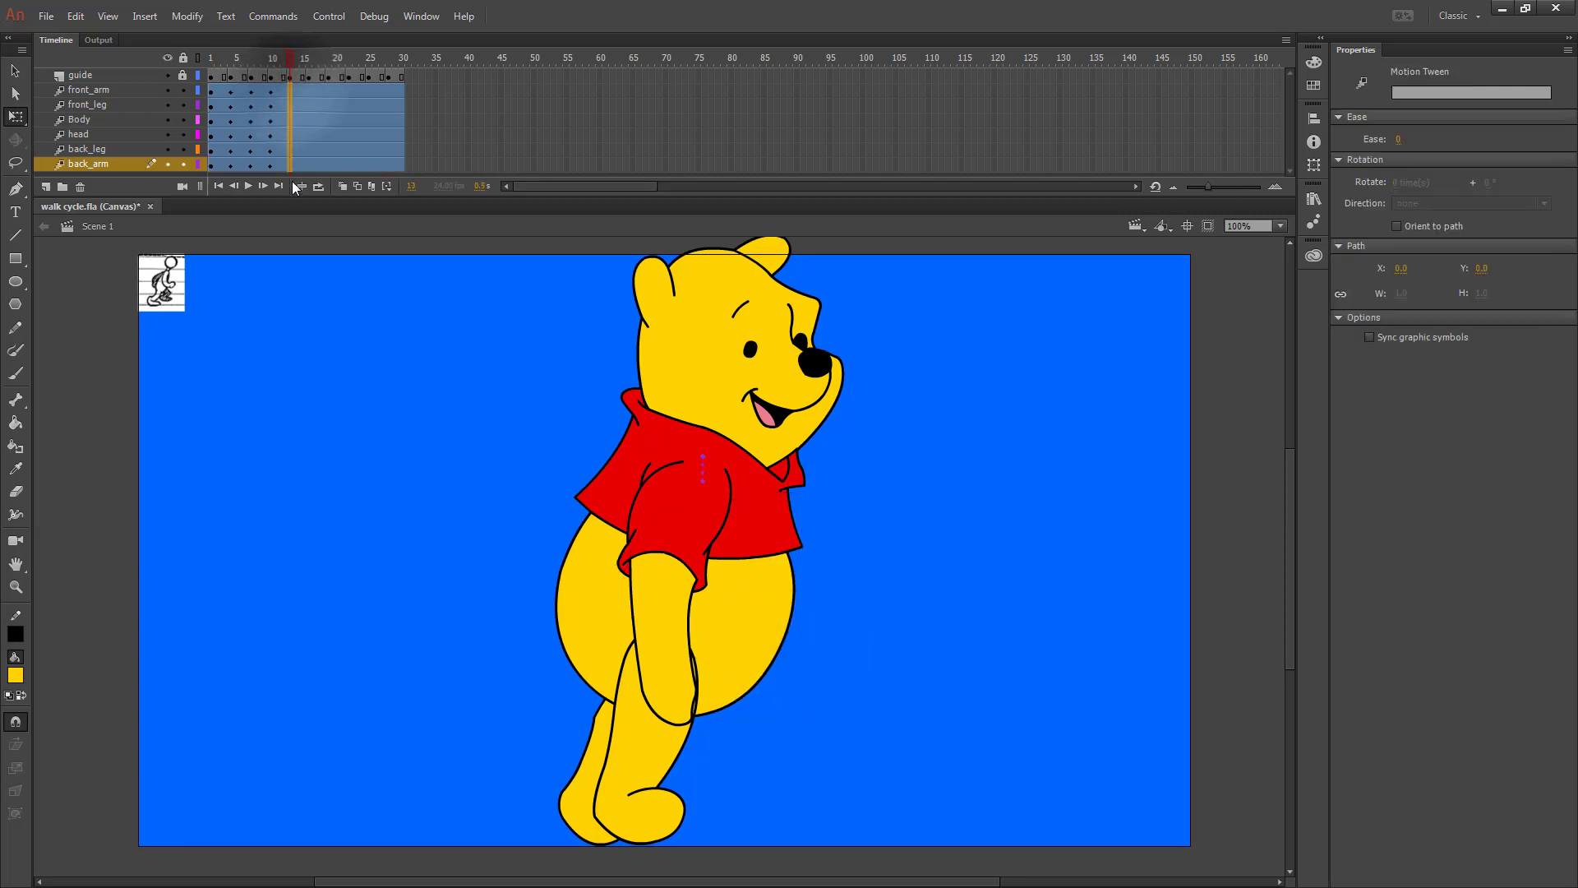
right_click(291, 162)
mouse_move(411, 308)
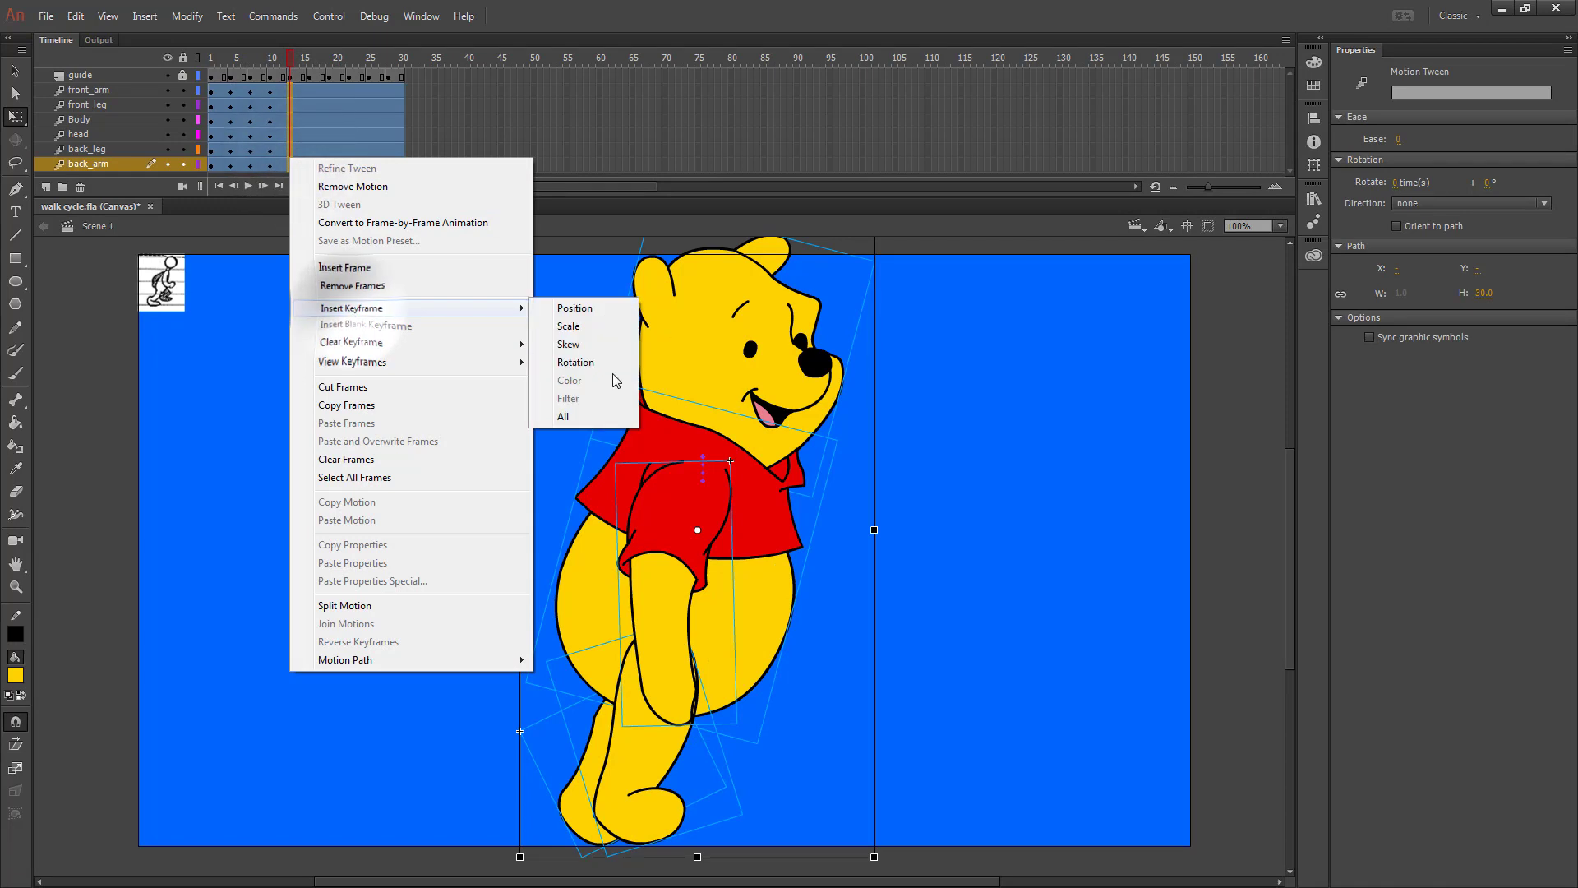
left_click(578, 414)
On frame 13, rotate the front arm forward across the belly and swing the front leg slightly further backward.
left_click(659, 634)
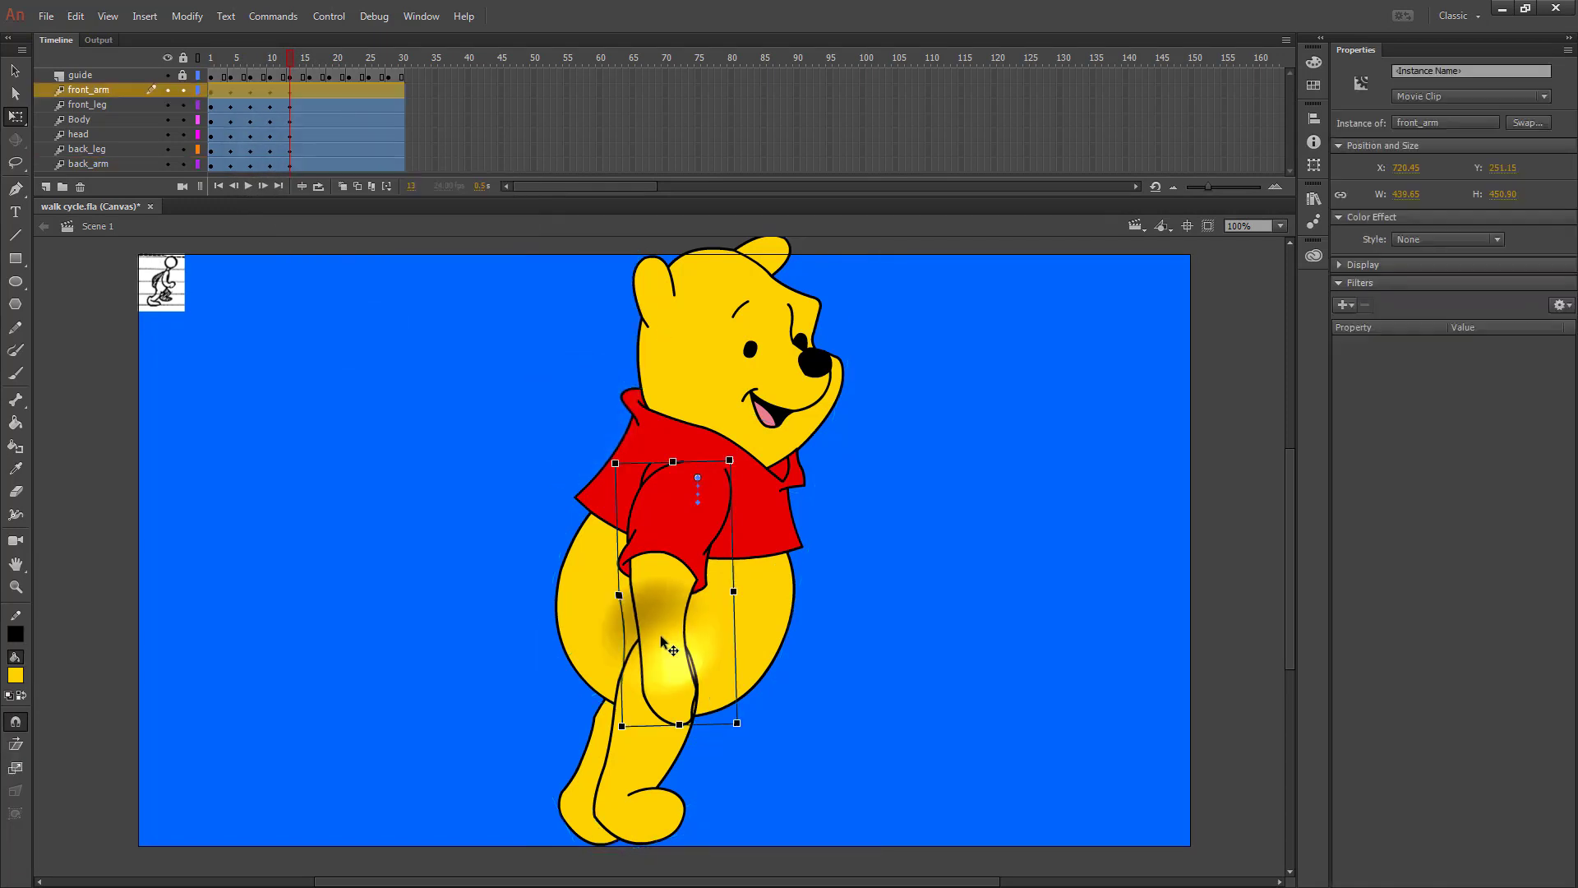
left_click_drag(743, 727, 849, 709)
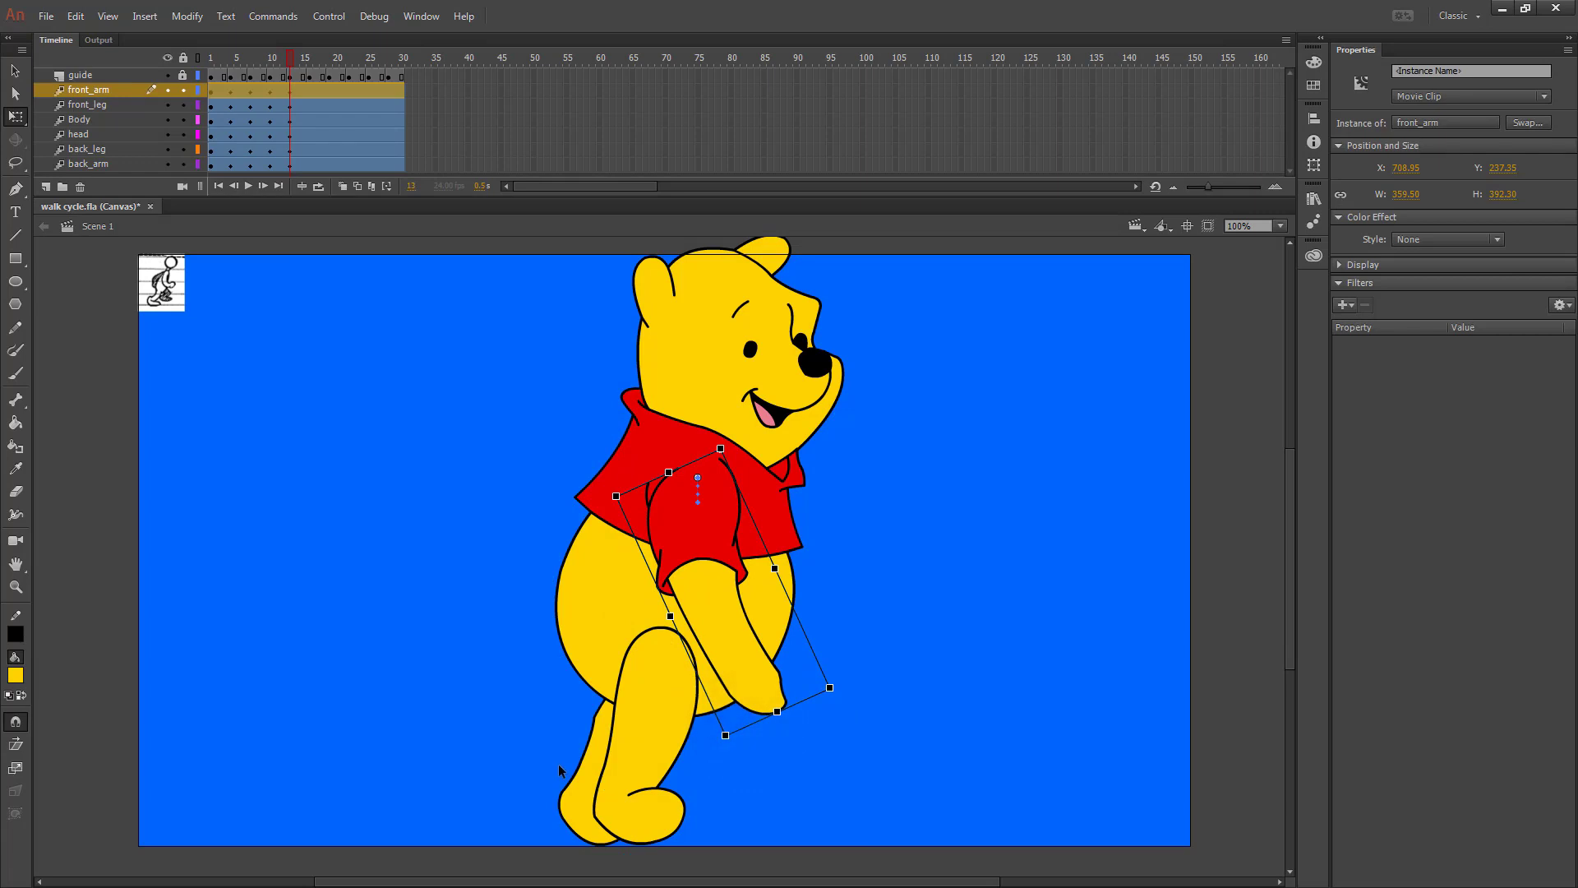
left_click(651, 804)
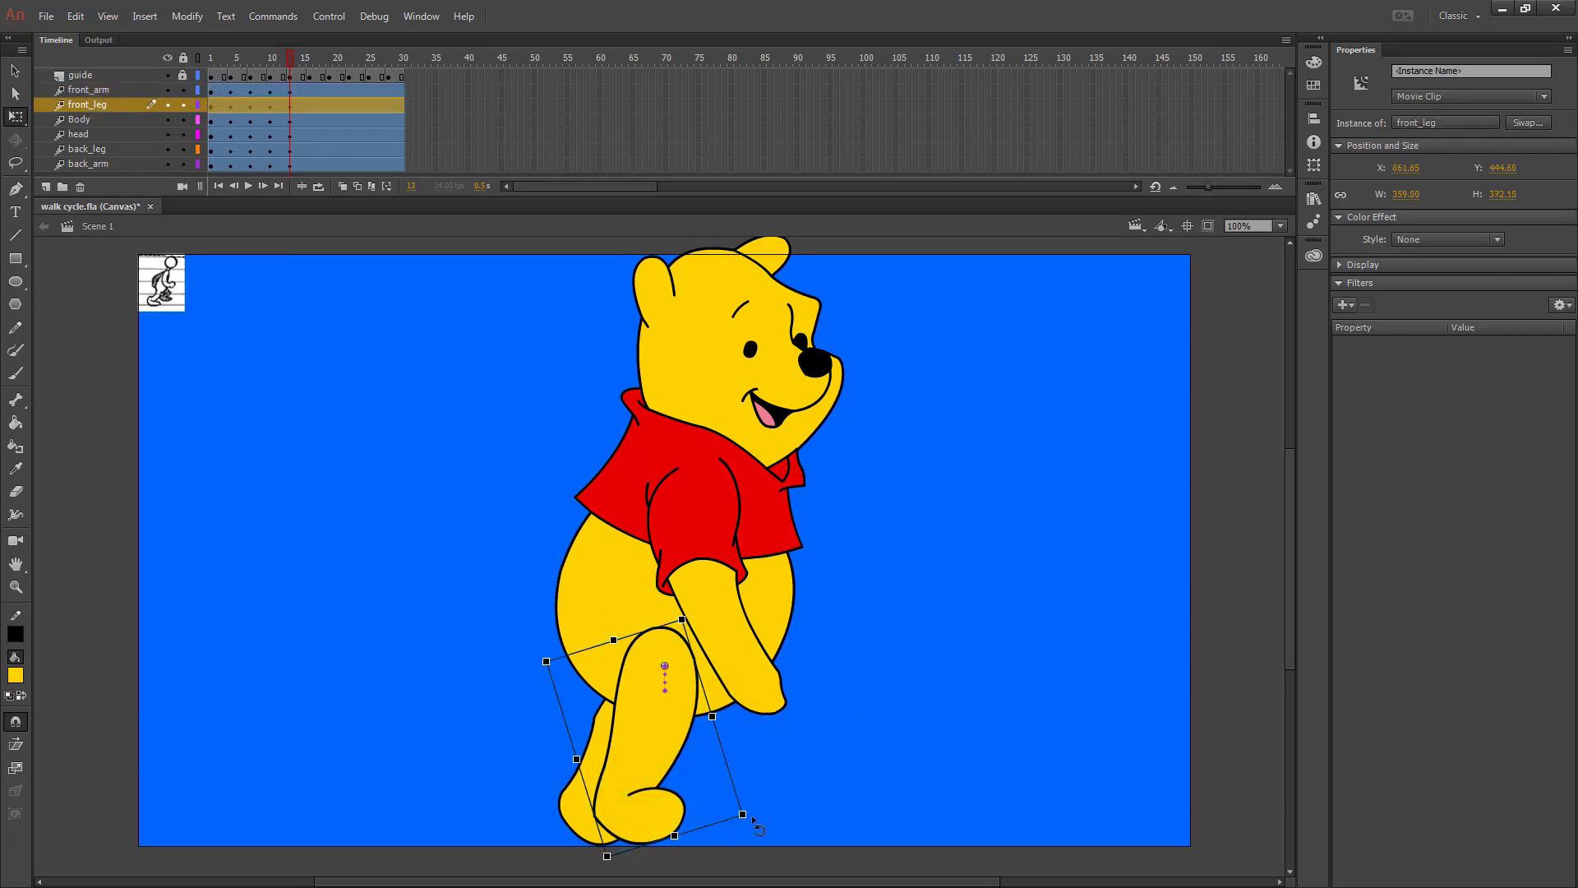
left_click_drag(751, 816, 708, 833)
On frame 13, swing the back leg forward past the front leg and rotate the back arm backward until its hand shows behind the body.
left_click(599, 851)
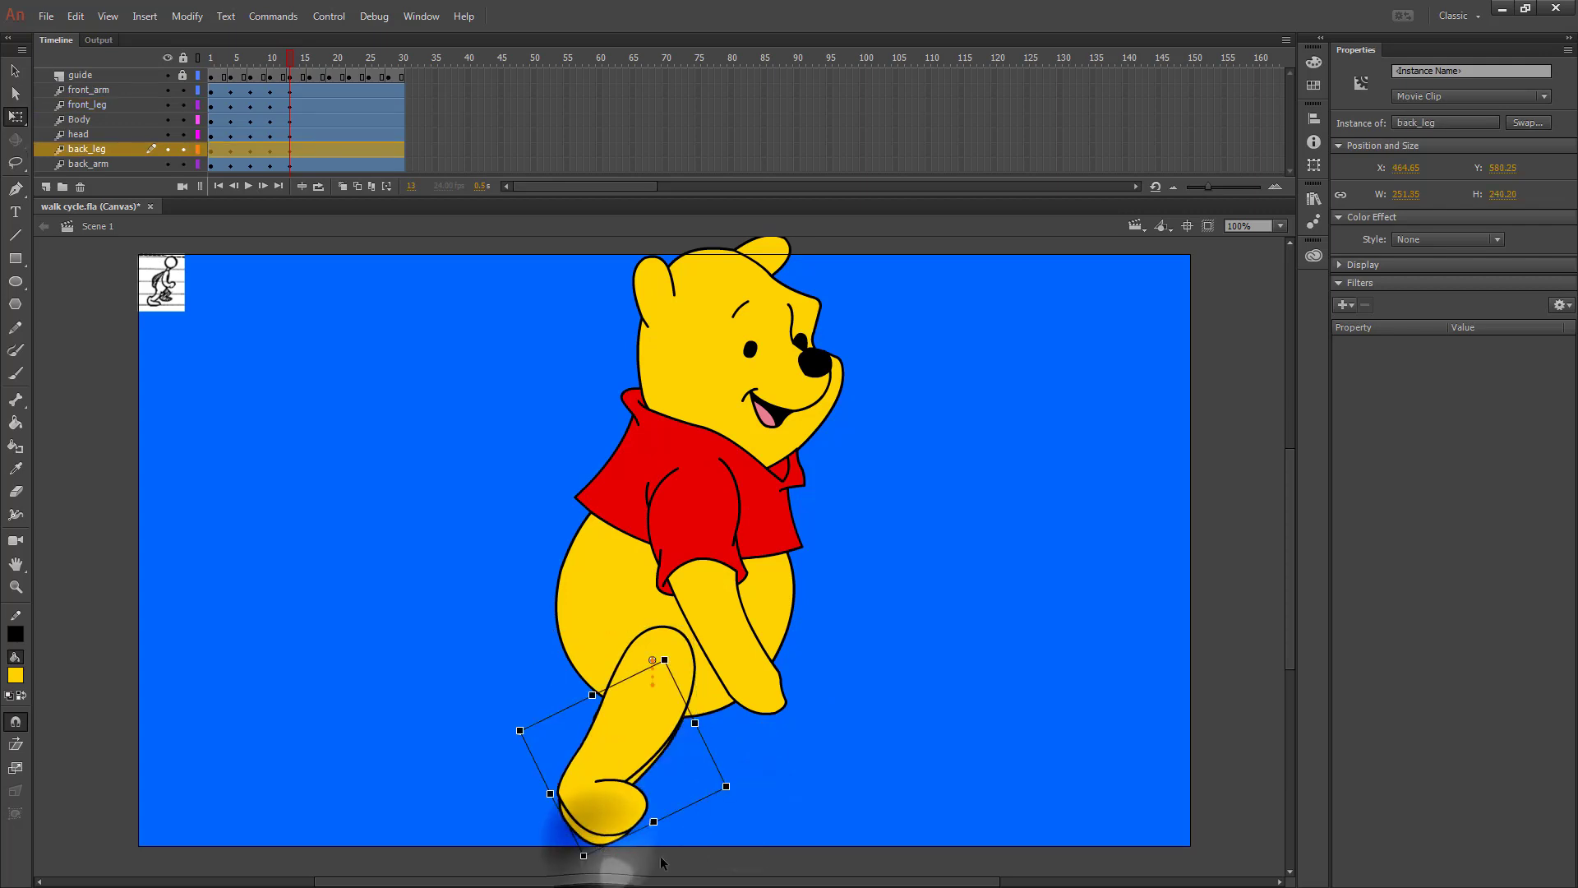
left_click_drag(600, 852, 785, 814)
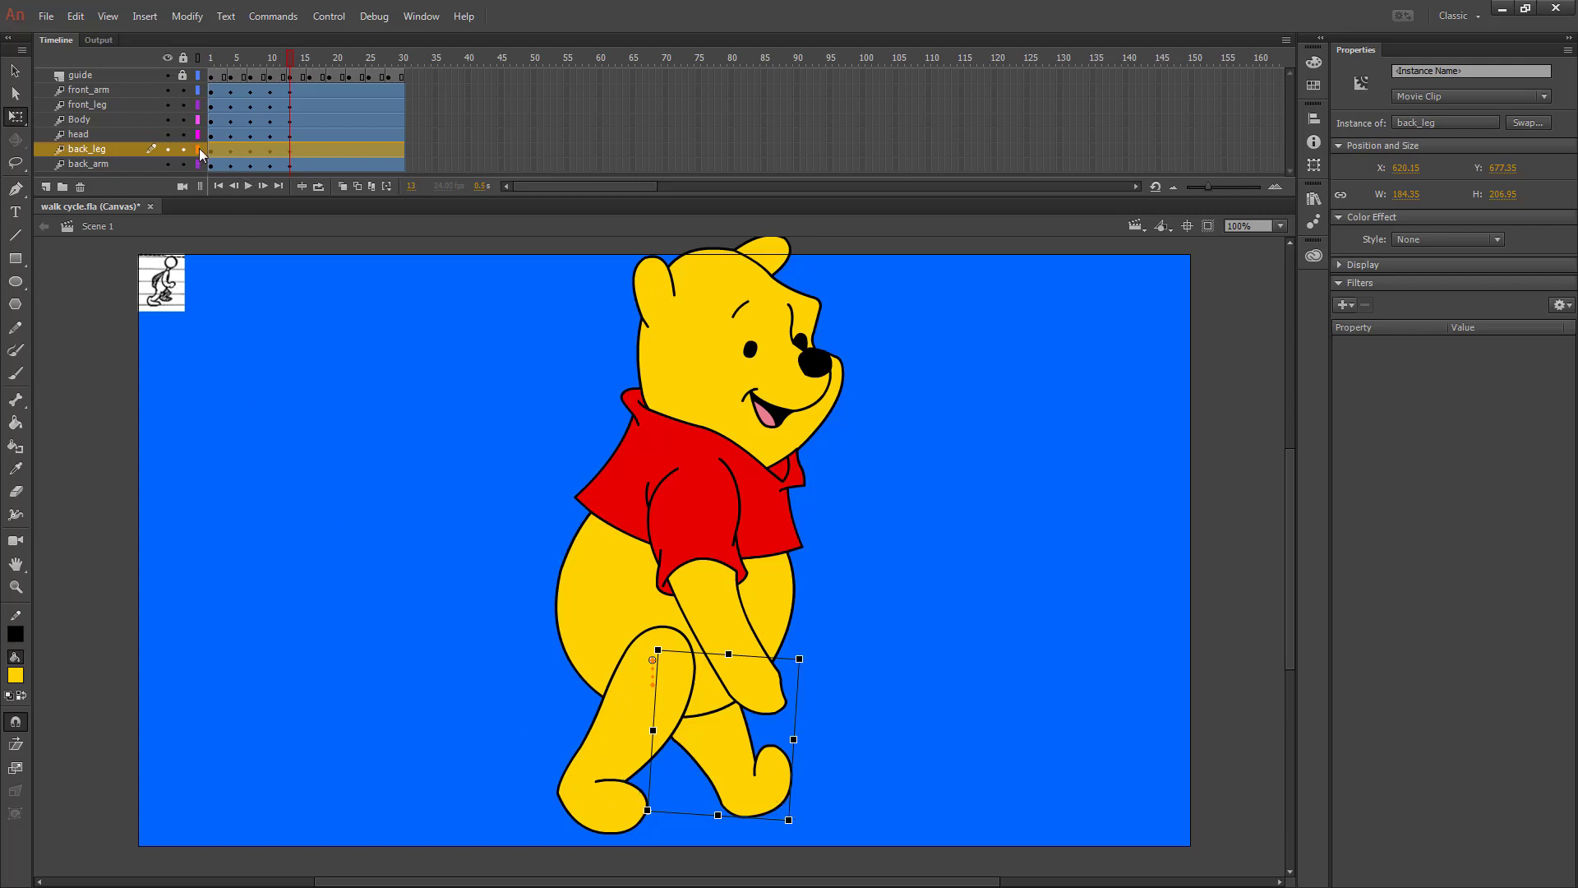
left_click(96, 164)
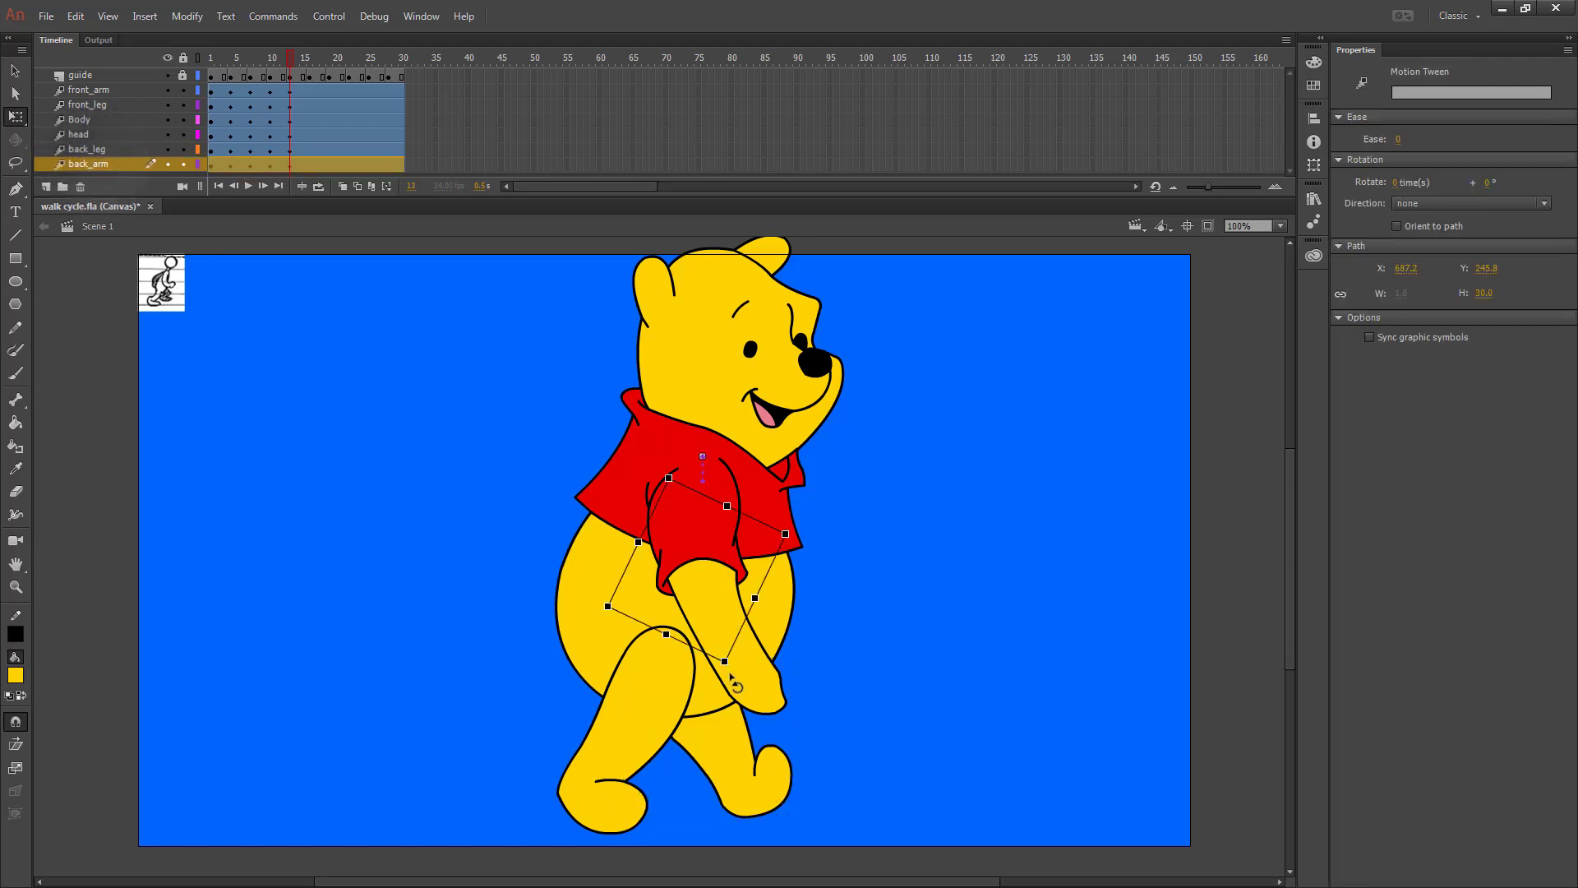
left_click(722, 682)
left_click_drag(722, 682, 559, 608)
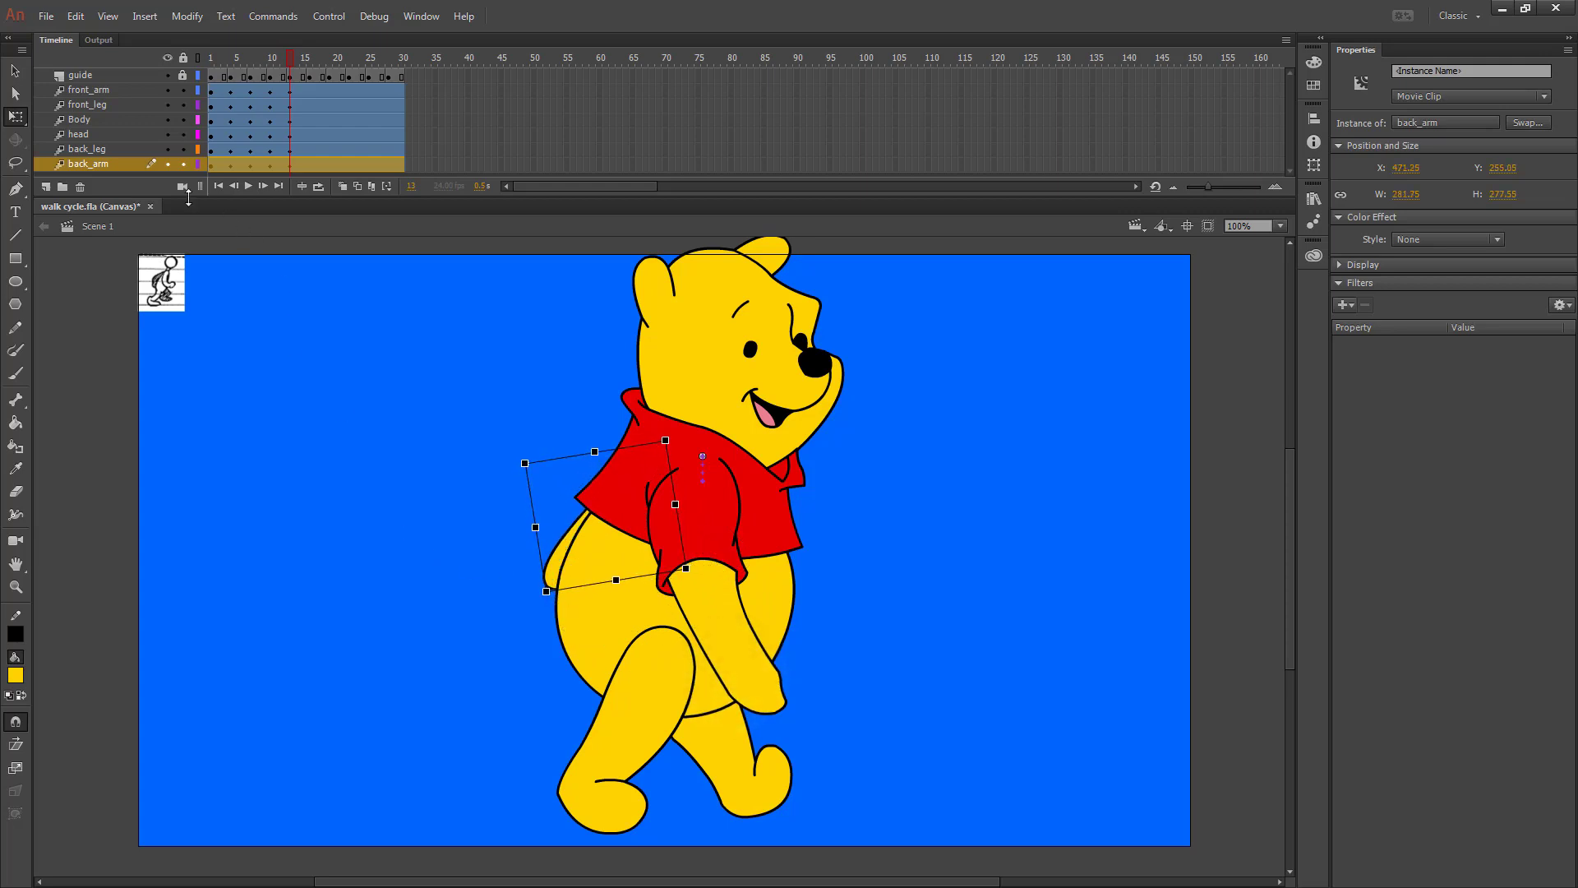
On frame 13, select all the body parts and lower the whole character until the rear foot rests on the stage's bottom edge.
left_click_drag(442, 324, 1015, 772)
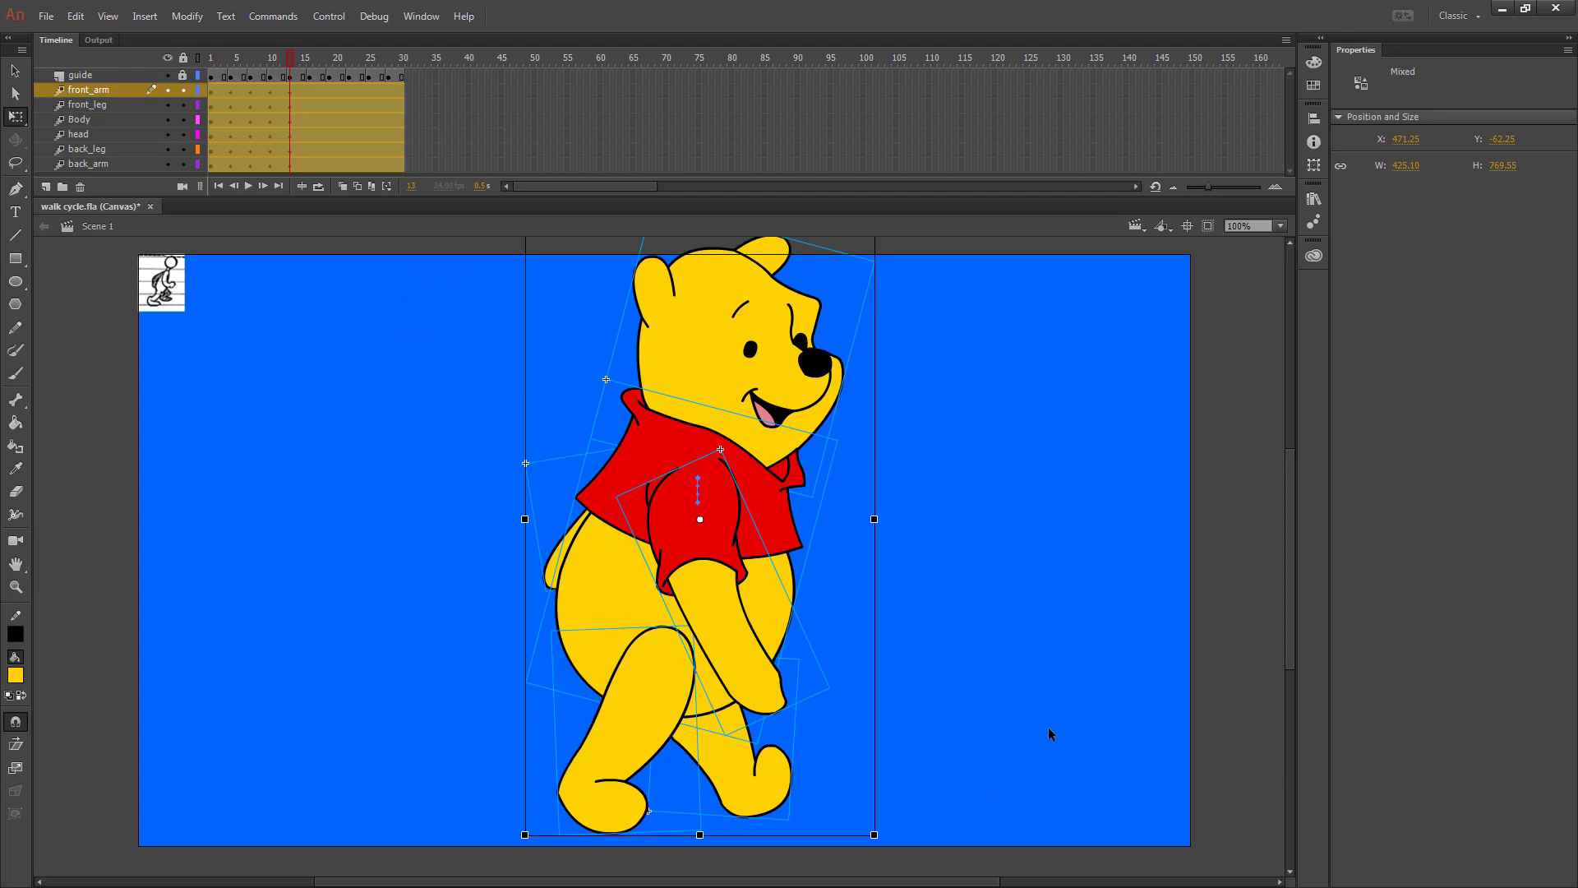
key("shift+Down")
key("shift+Down")
key("shift+Up")
key("Down")
key("Down")
key("Down")
key("Down")
key("Down")
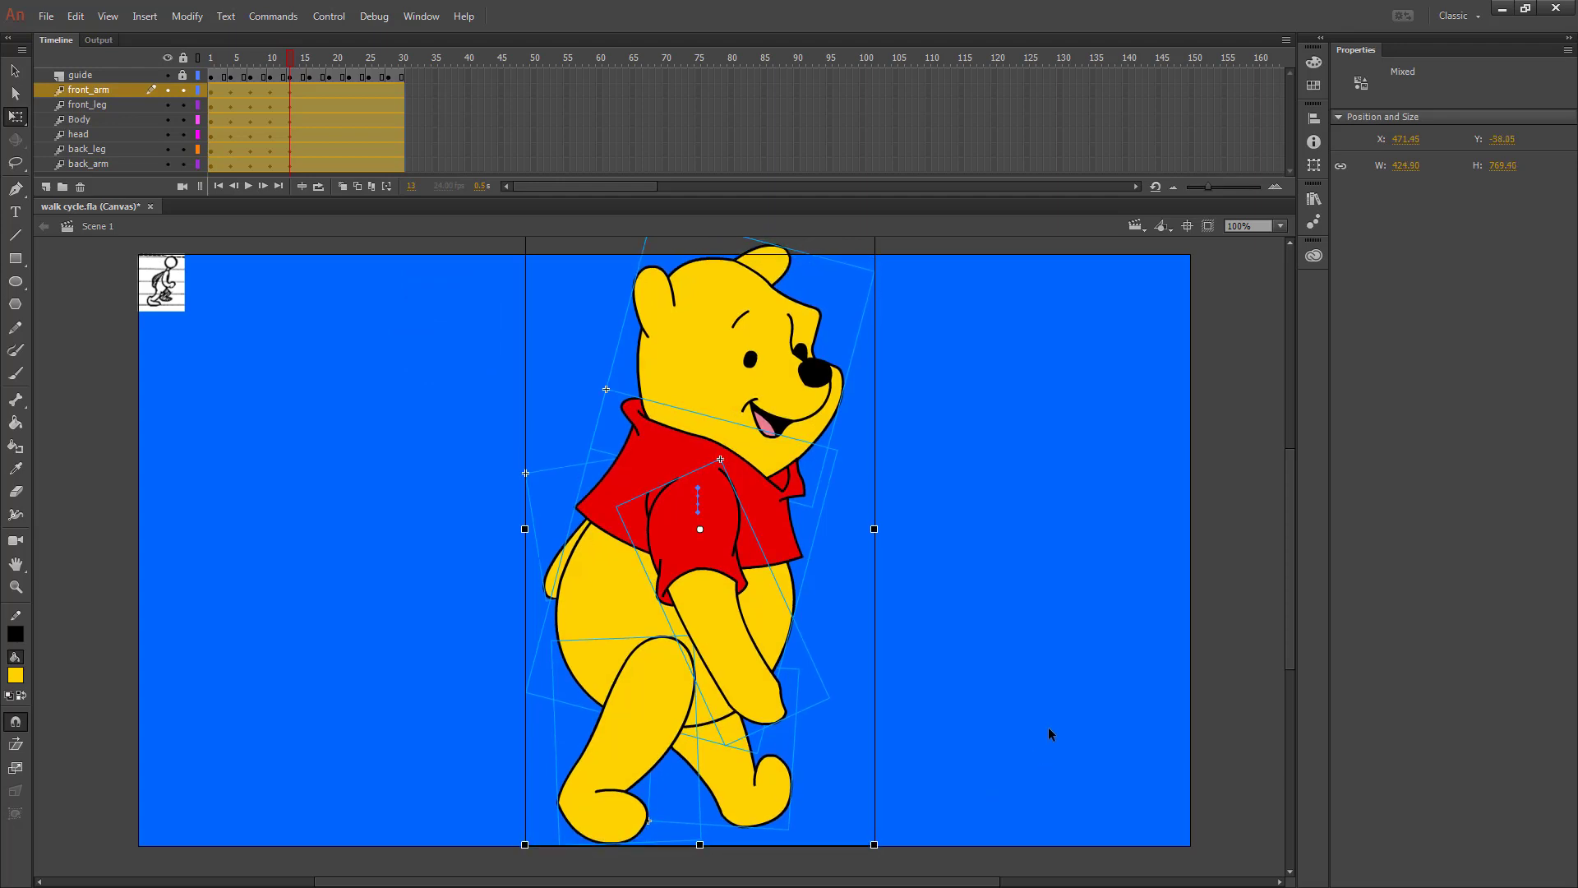
Insert keyframes for all properties at frame 16 on all six body part layers.
left_click(310, 90)
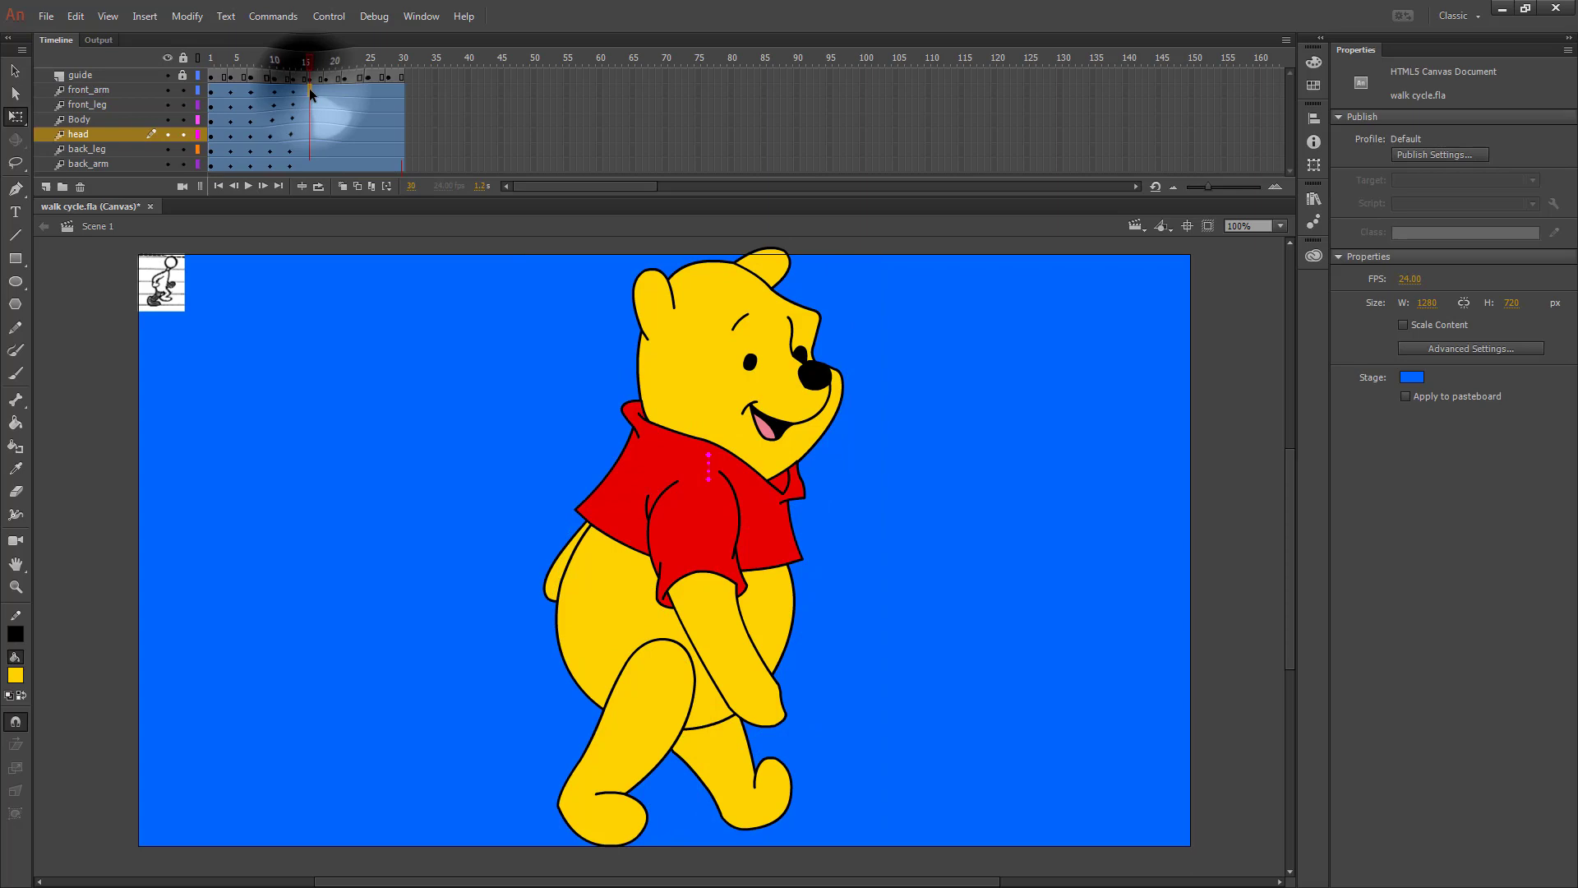
left_click(310, 162)
right_click(310, 161)
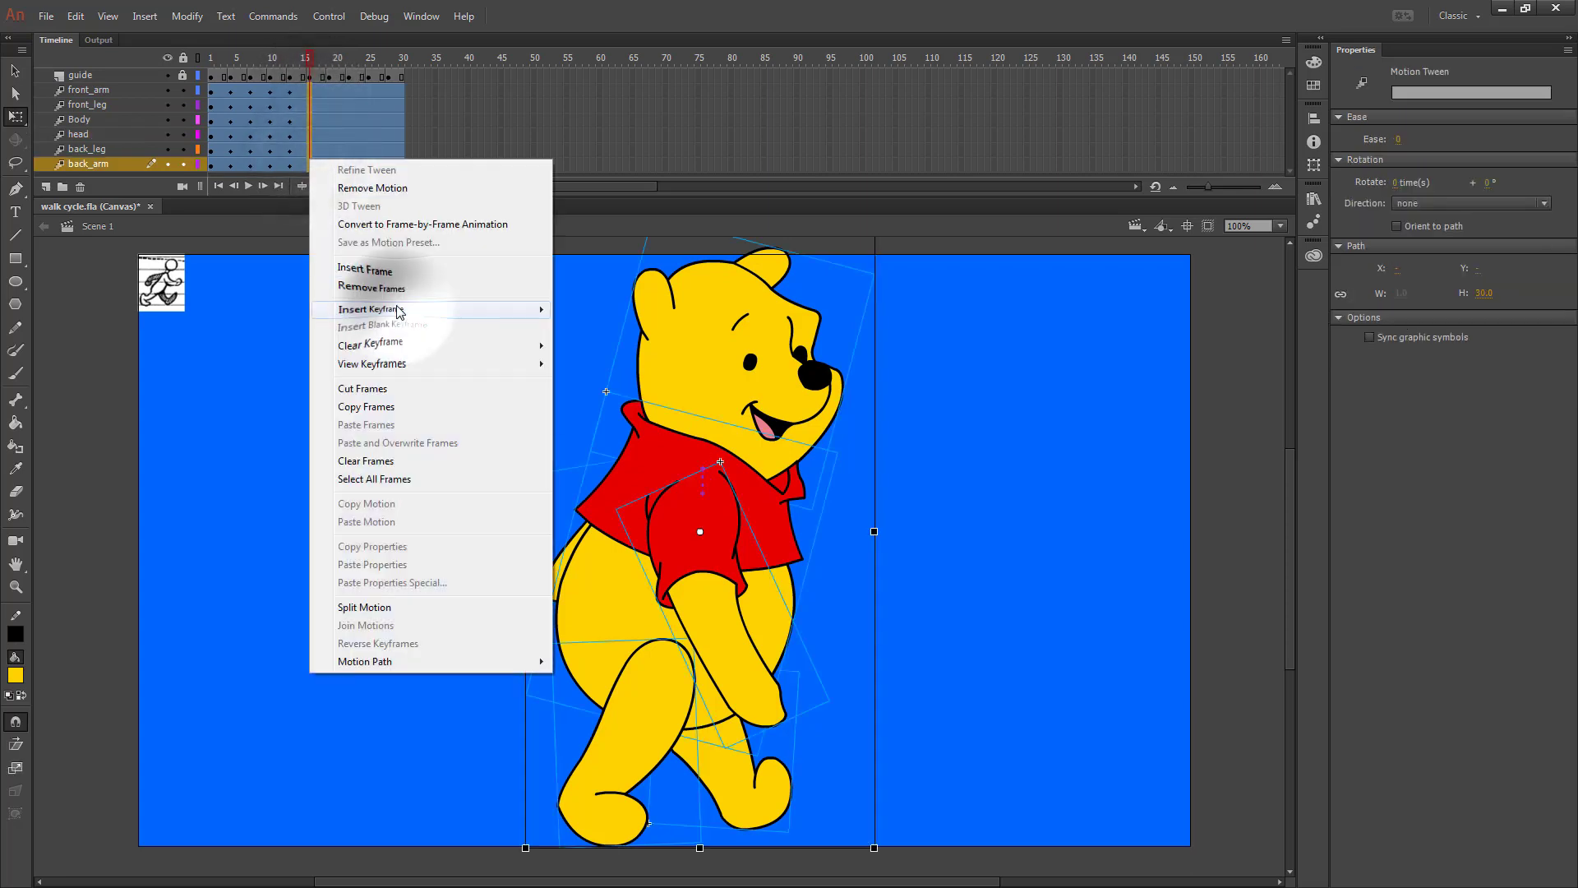
mouse_move(374, 309)
left_click(592, 419)
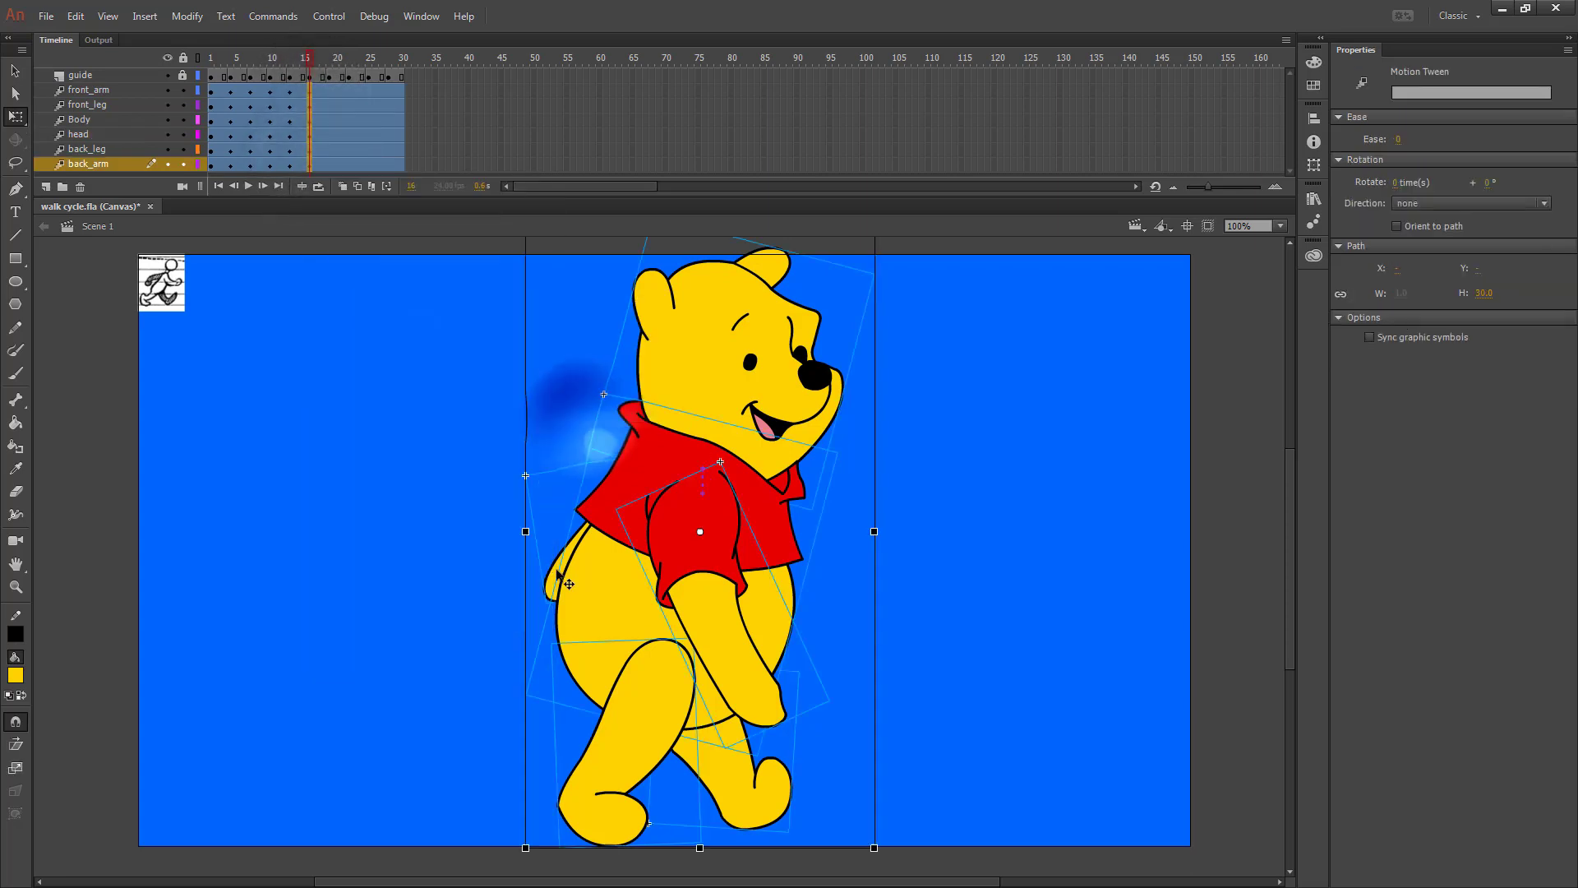
left_click(483, 585)
On frame 16, rotate the back leg slightly further forward and swing the front leg further backward to widen the stride.
left_click(760, 814)
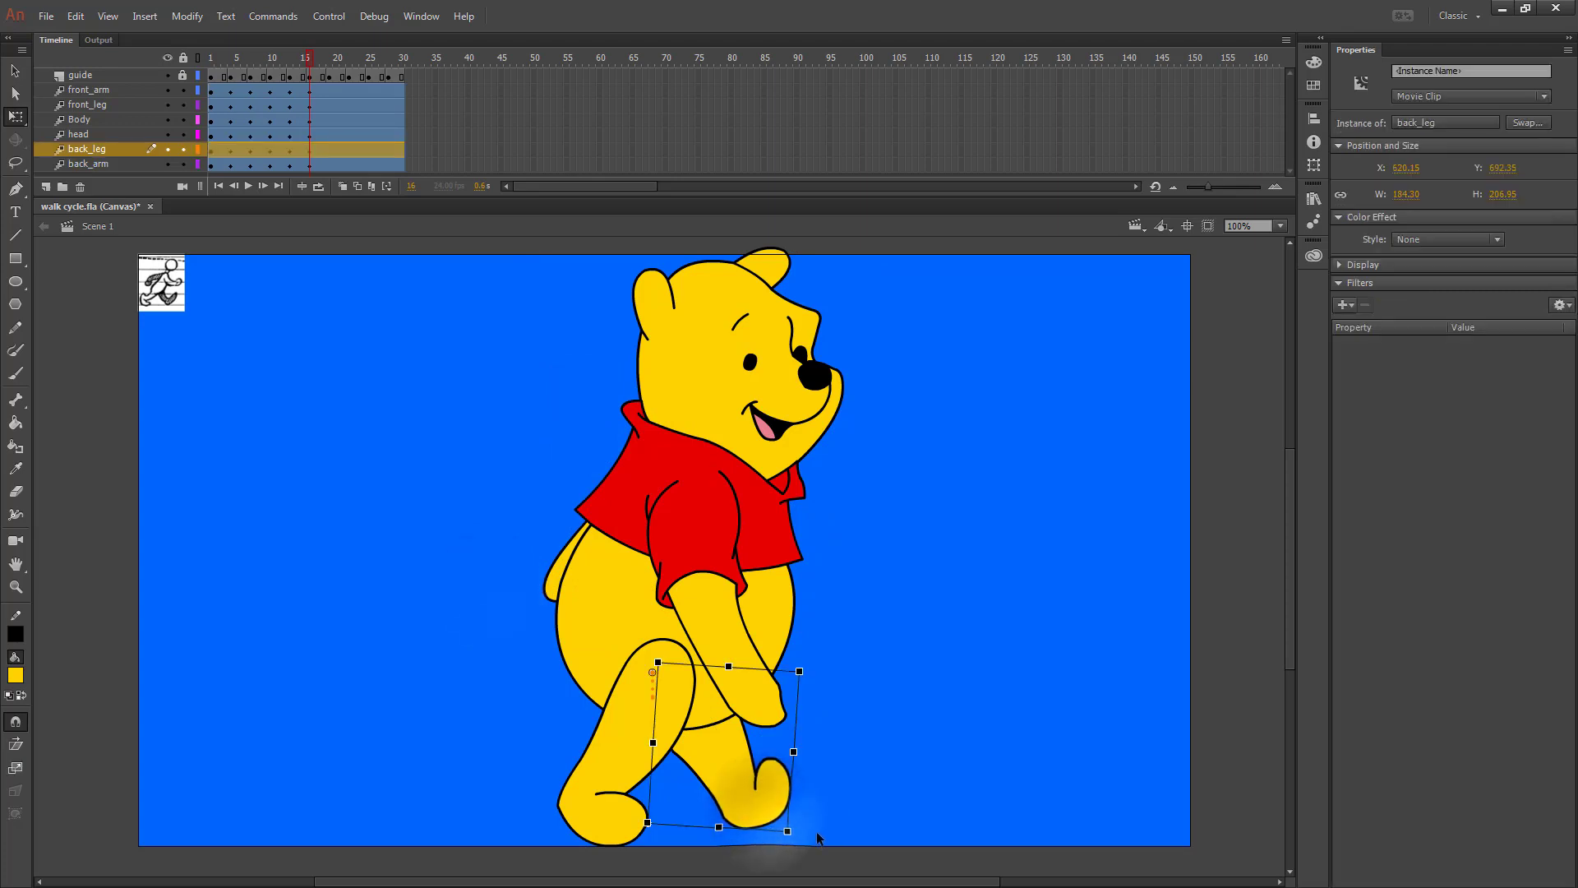
mouse_move(797, 834)
left_mouse_down()
mouse_move(856, 802)
mouse_move(818, 822)
left_mouse_up()
left_click(631, 837)
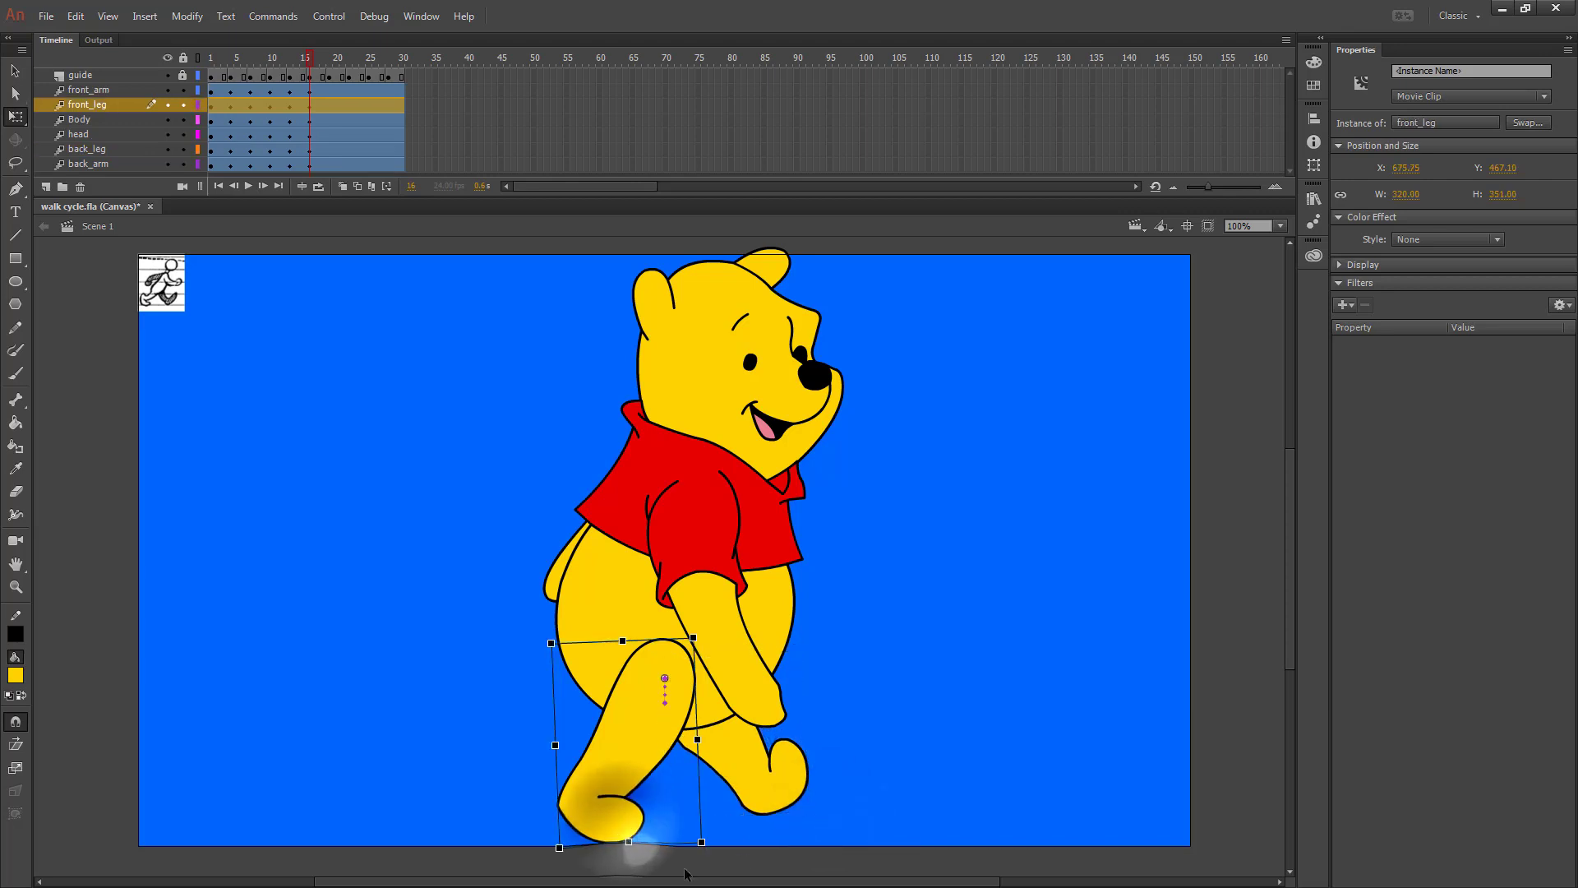
left_click_drag(676, 848, 637, 860)
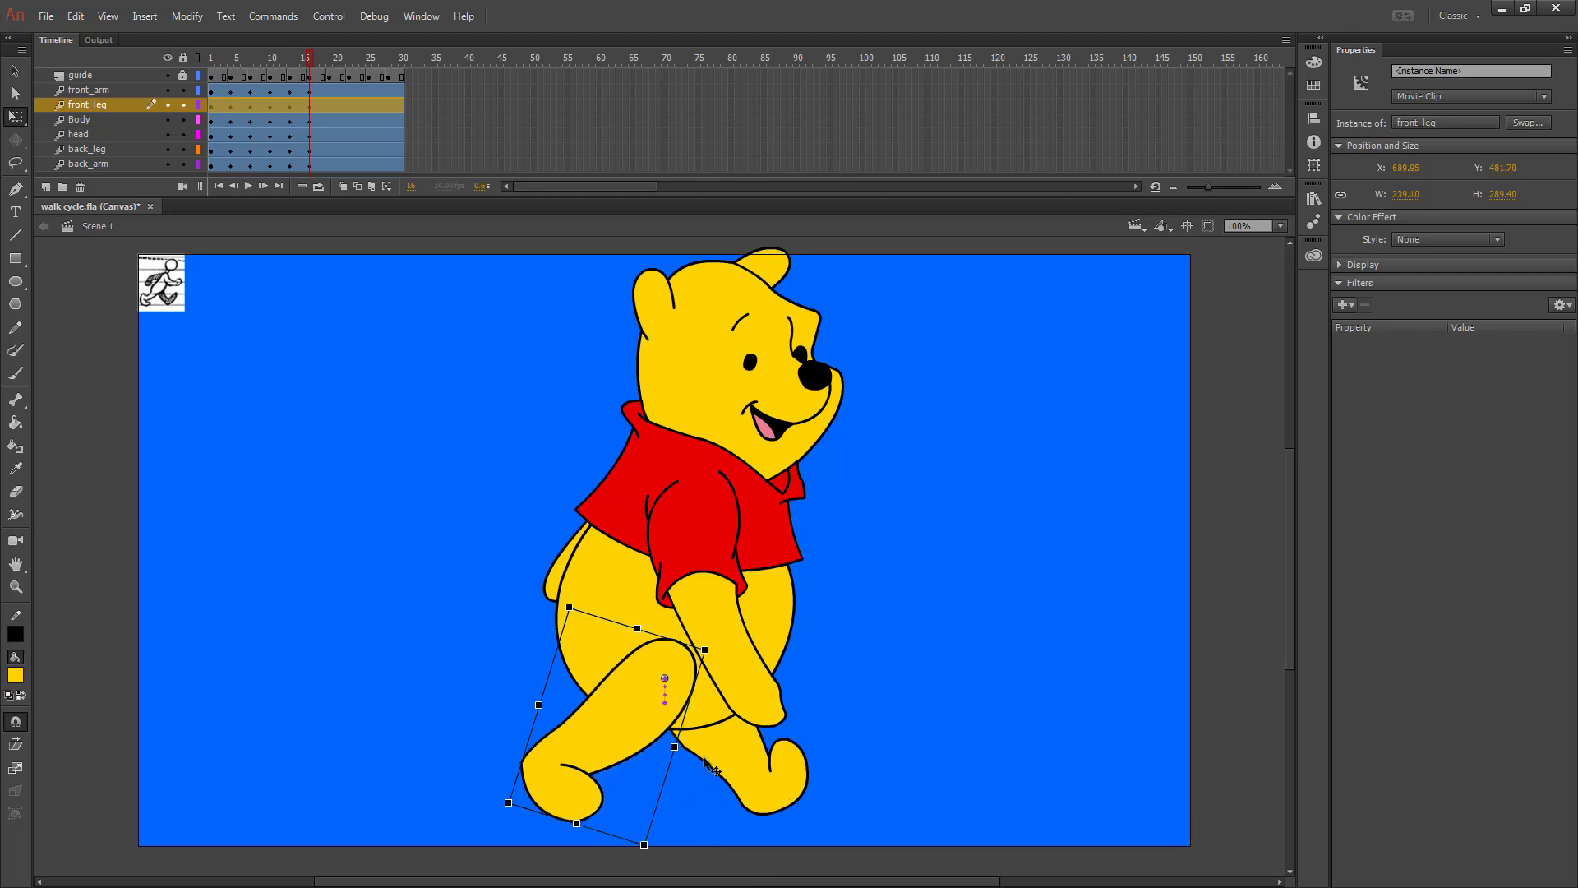
On frame 16, swing the front arm well forward past the belly and rotate the back arm further up behind the body.
left_click(750, 695)
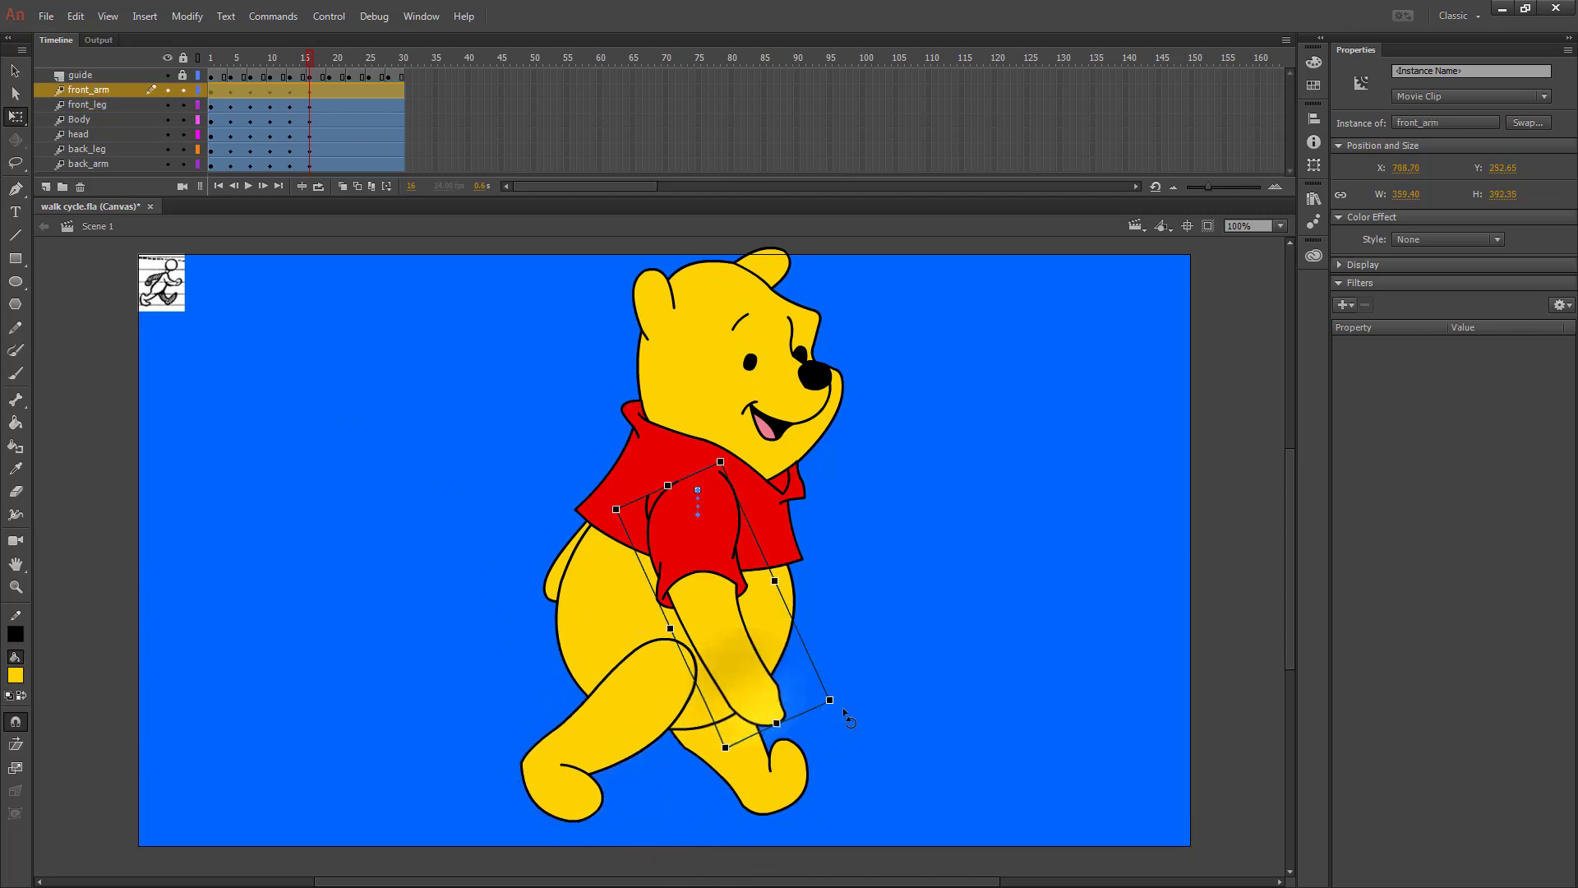
left_click_drag(835, 717, 934, 615)
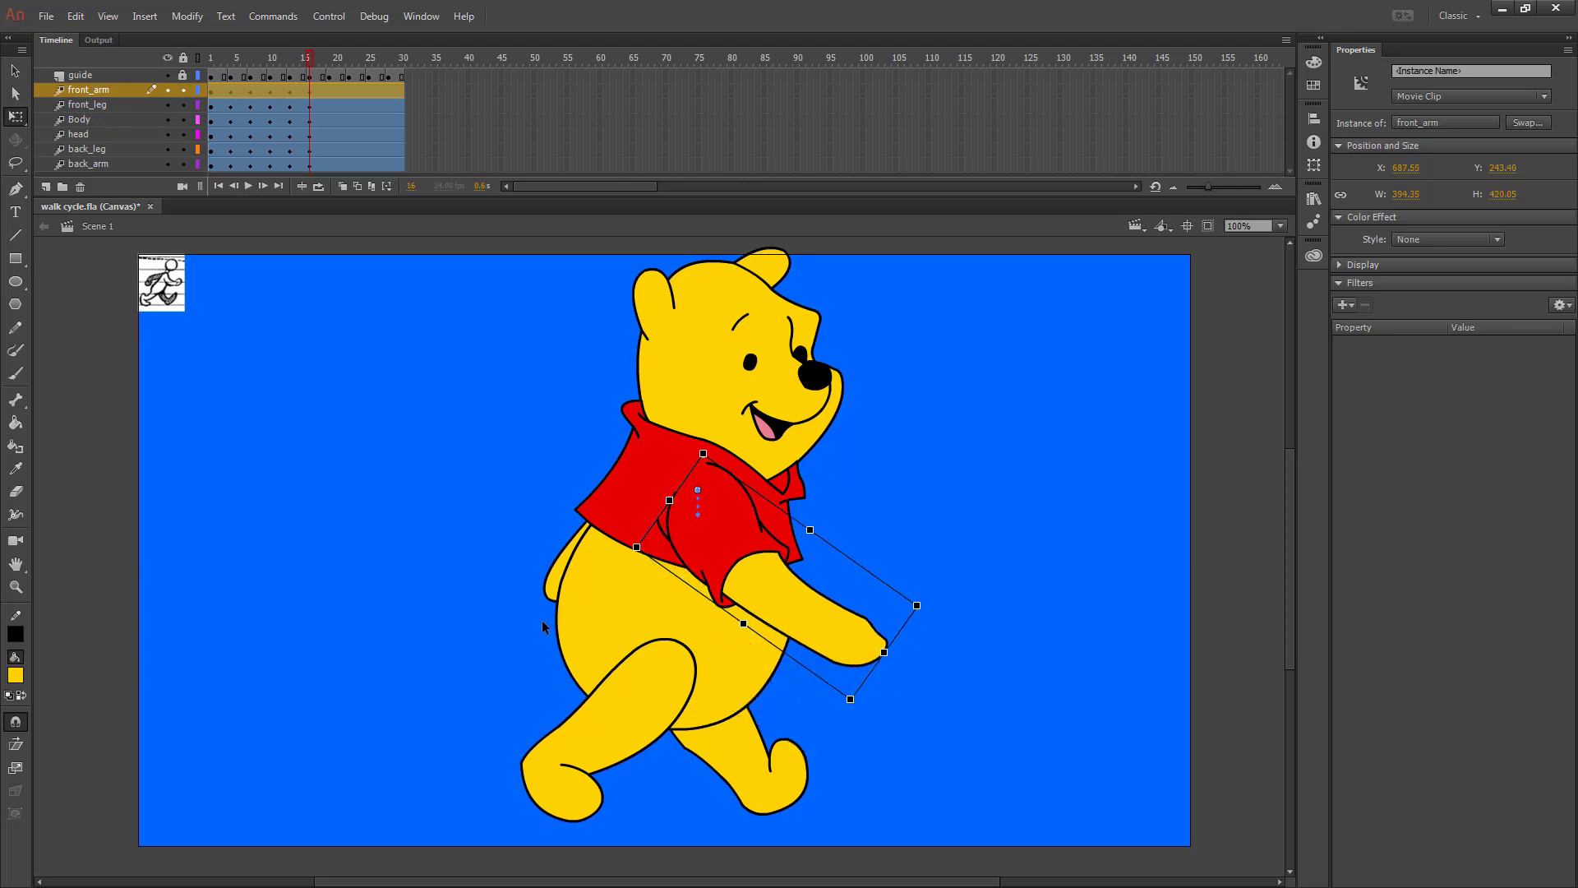
left_click(549, 568)
left_click_drag(533, 637, 465, 580)
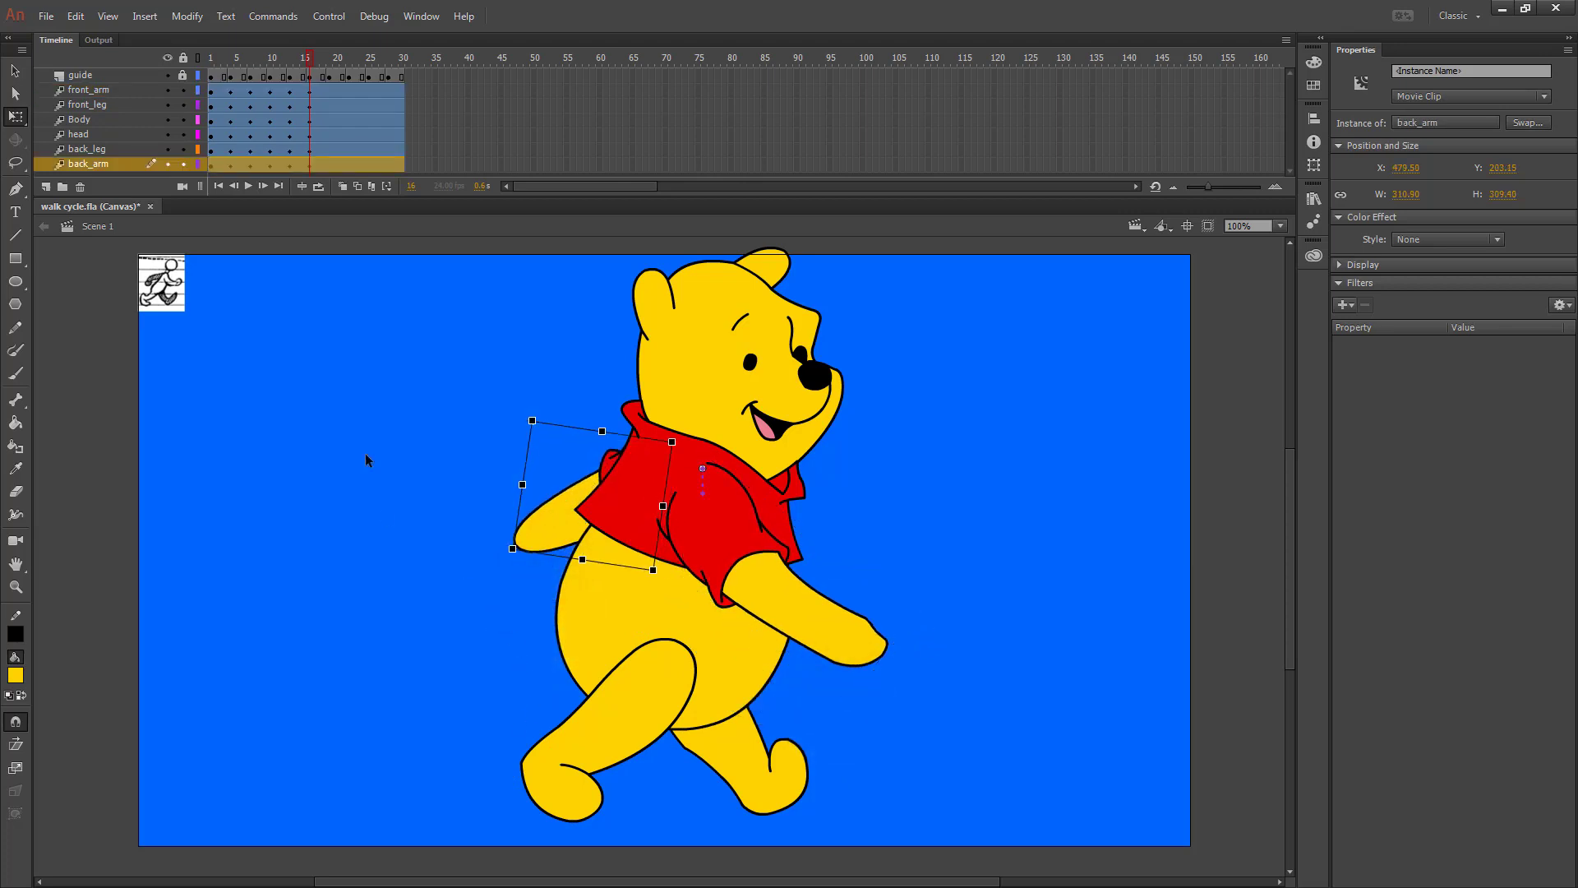
On frame 16, lower the whole character about 29 px and rotate the back leg slightly so both feet rest on the stage's bottom edge.
left_click_drag(417, 350, 994, 740)
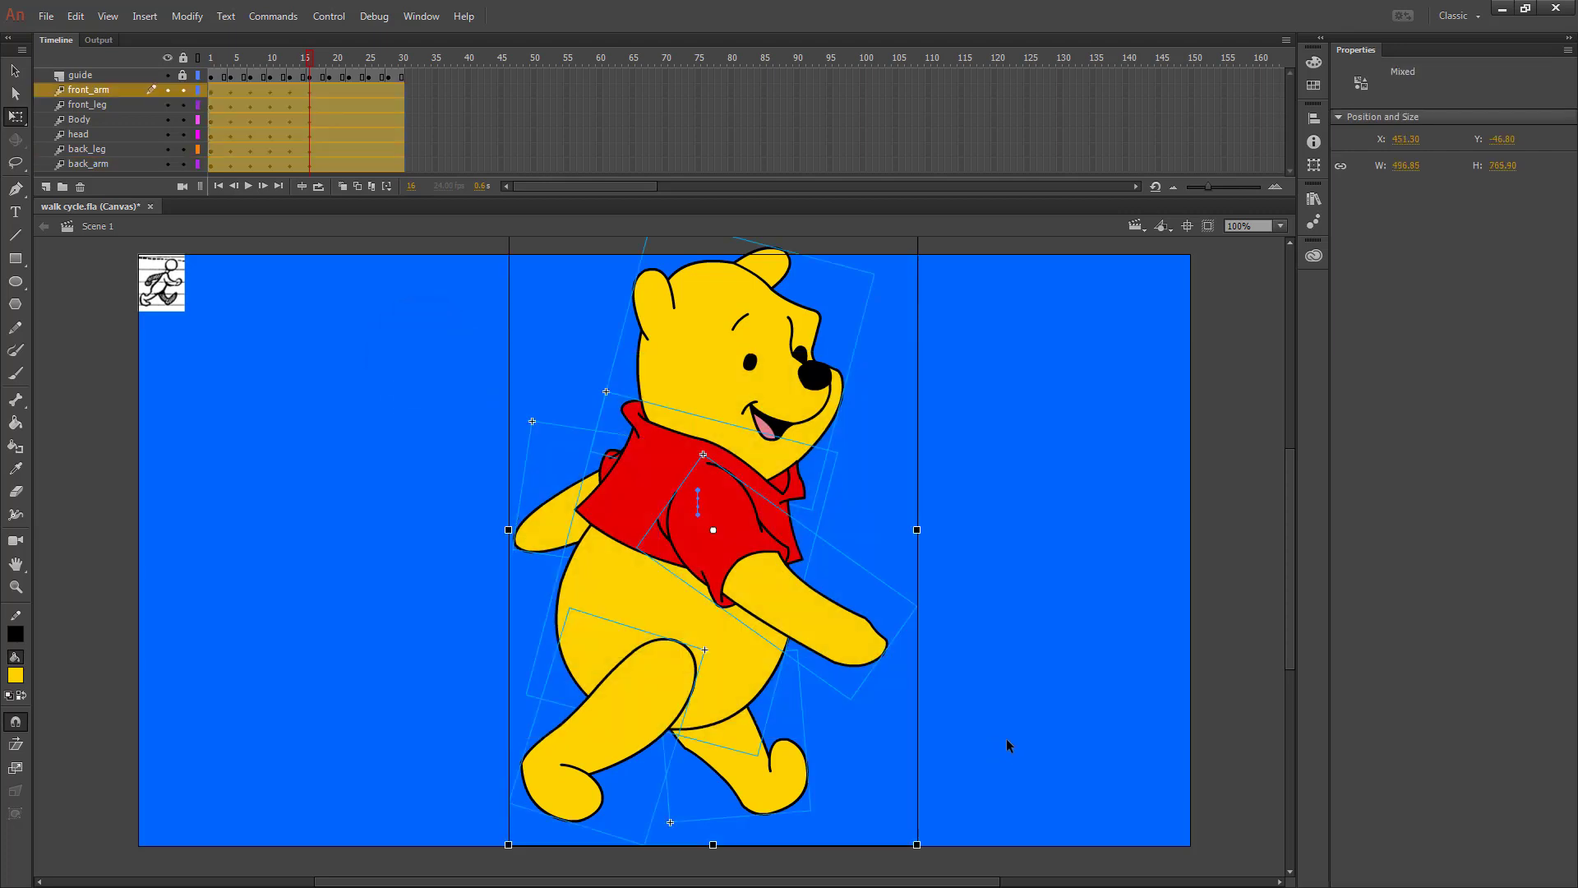
key("shift+Down")
key("shift+Down")
key("shift+Down")
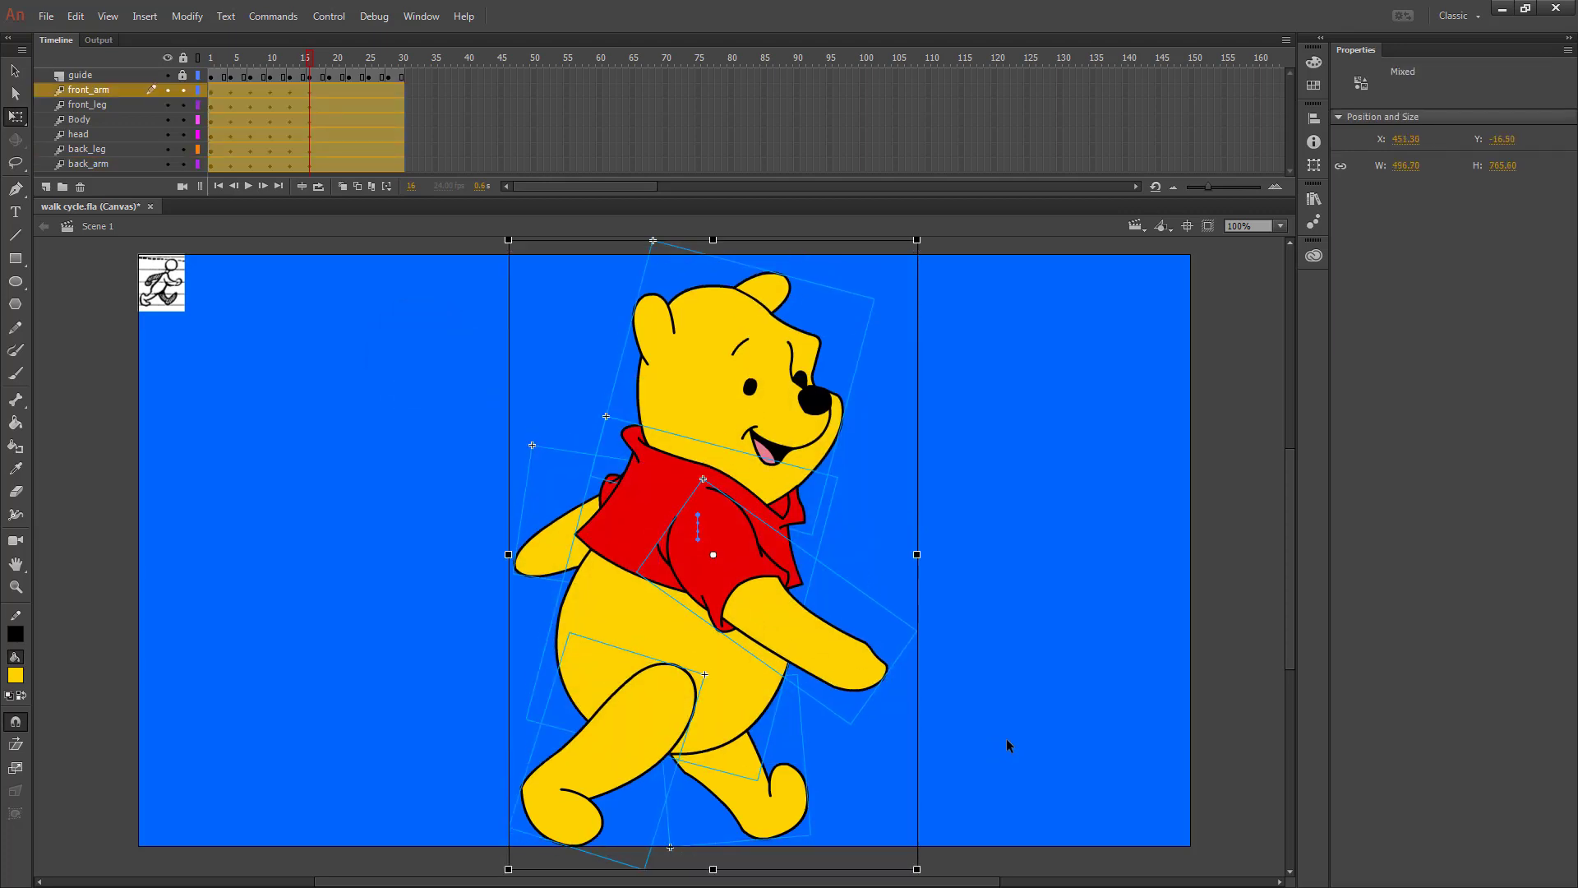
key("Up")
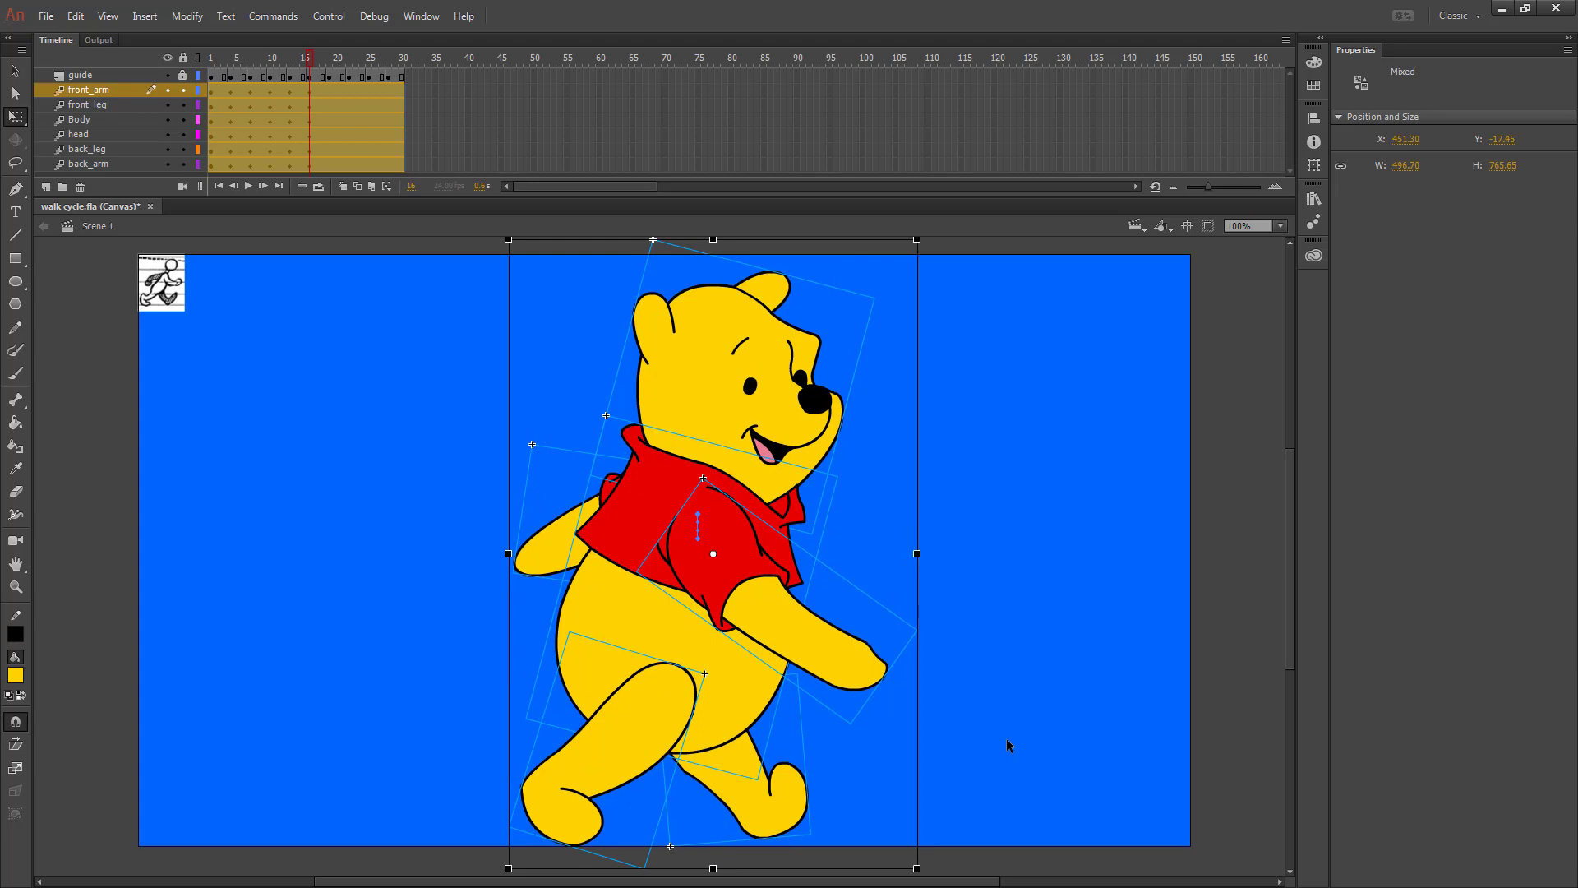
left_click(1006, 738)
left_click(808, 825)
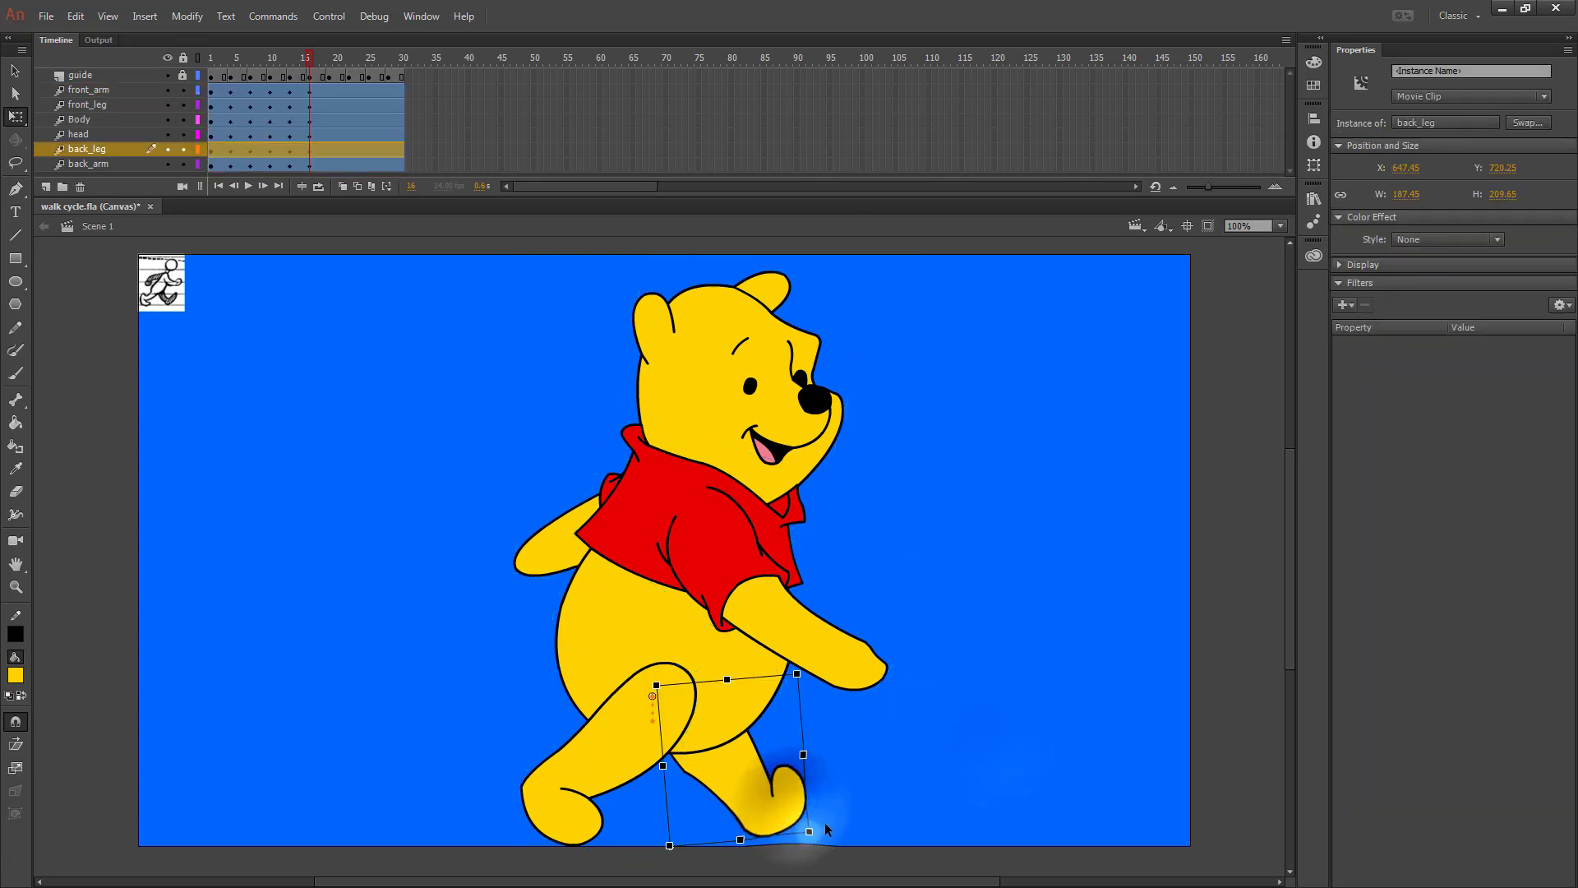
left_click_drag(827, 829, 829, 842)
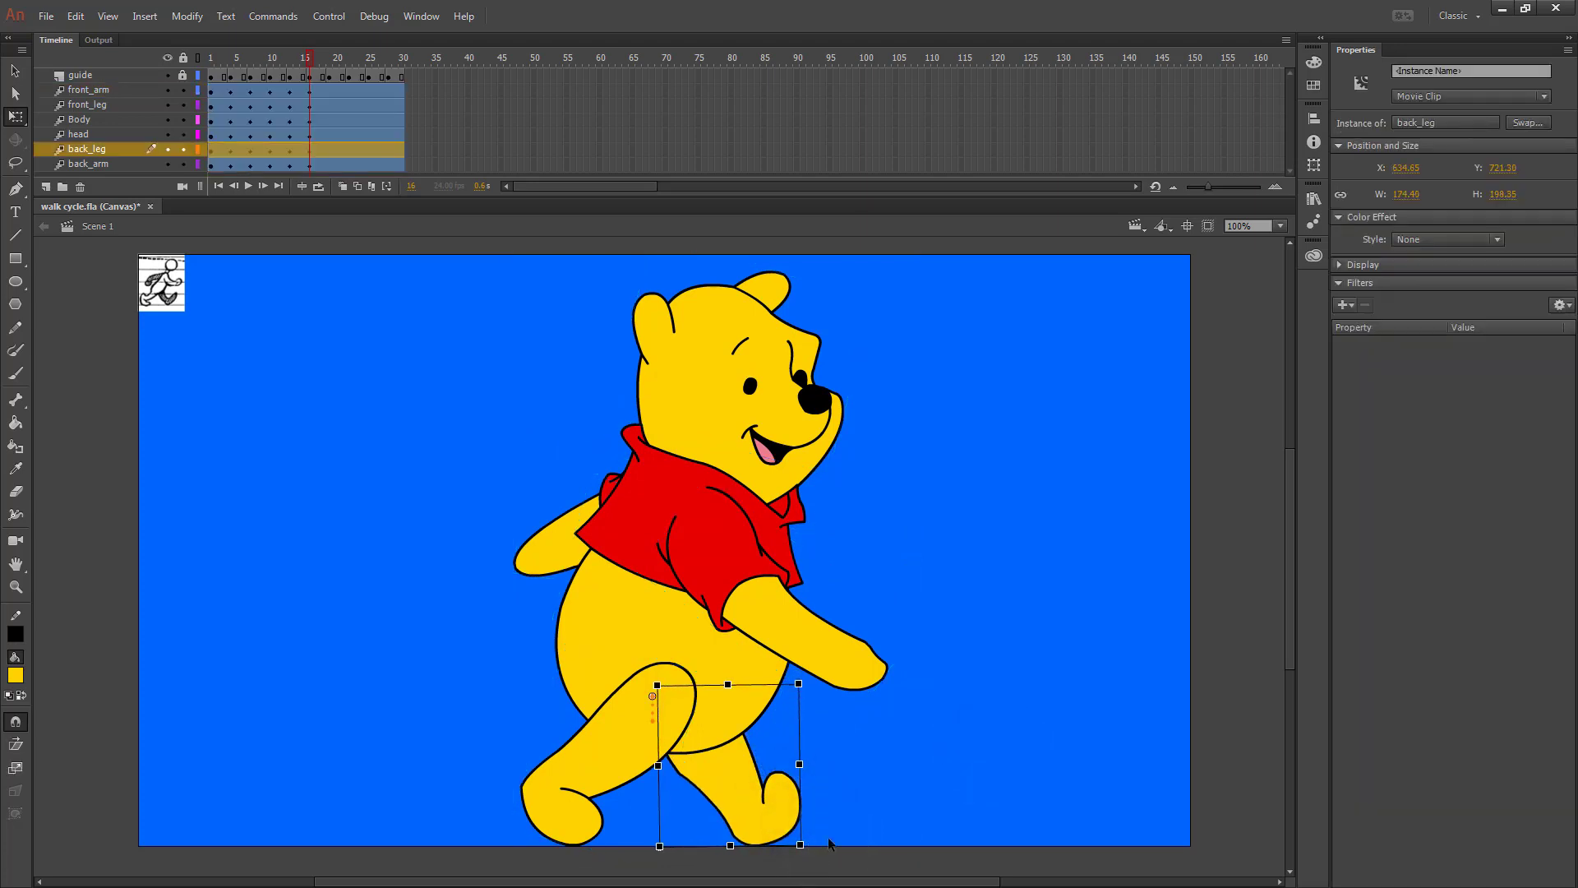
Insert keyframes for all properties at frame 19 on all six body part layers.
left_click_drag(309, 57, 328, 65)
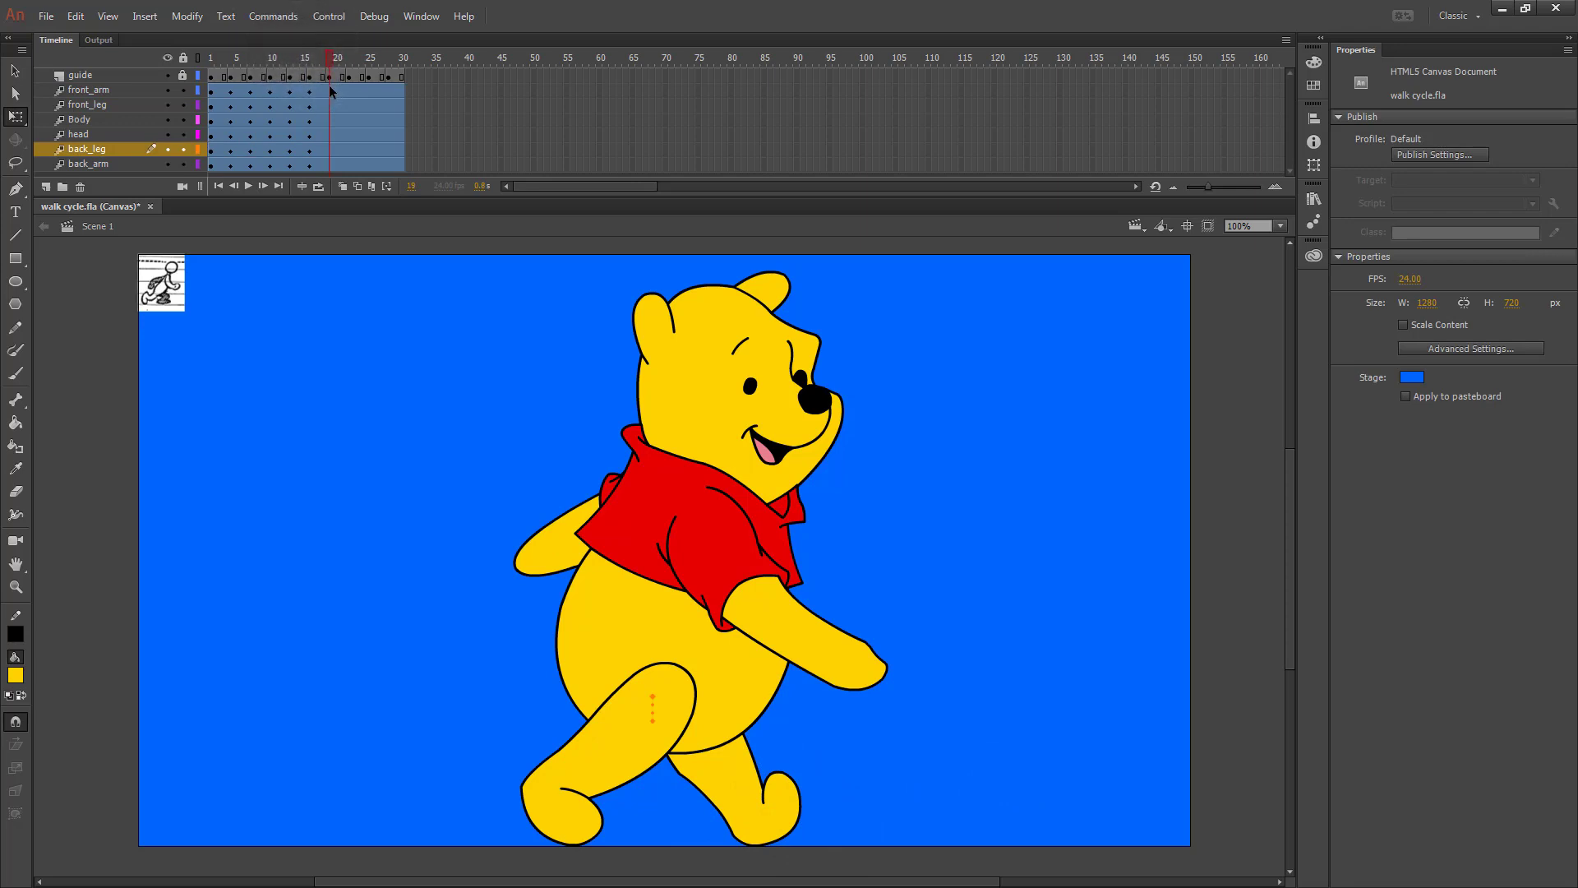
left_click(330, 164)
right_click(331, 158)
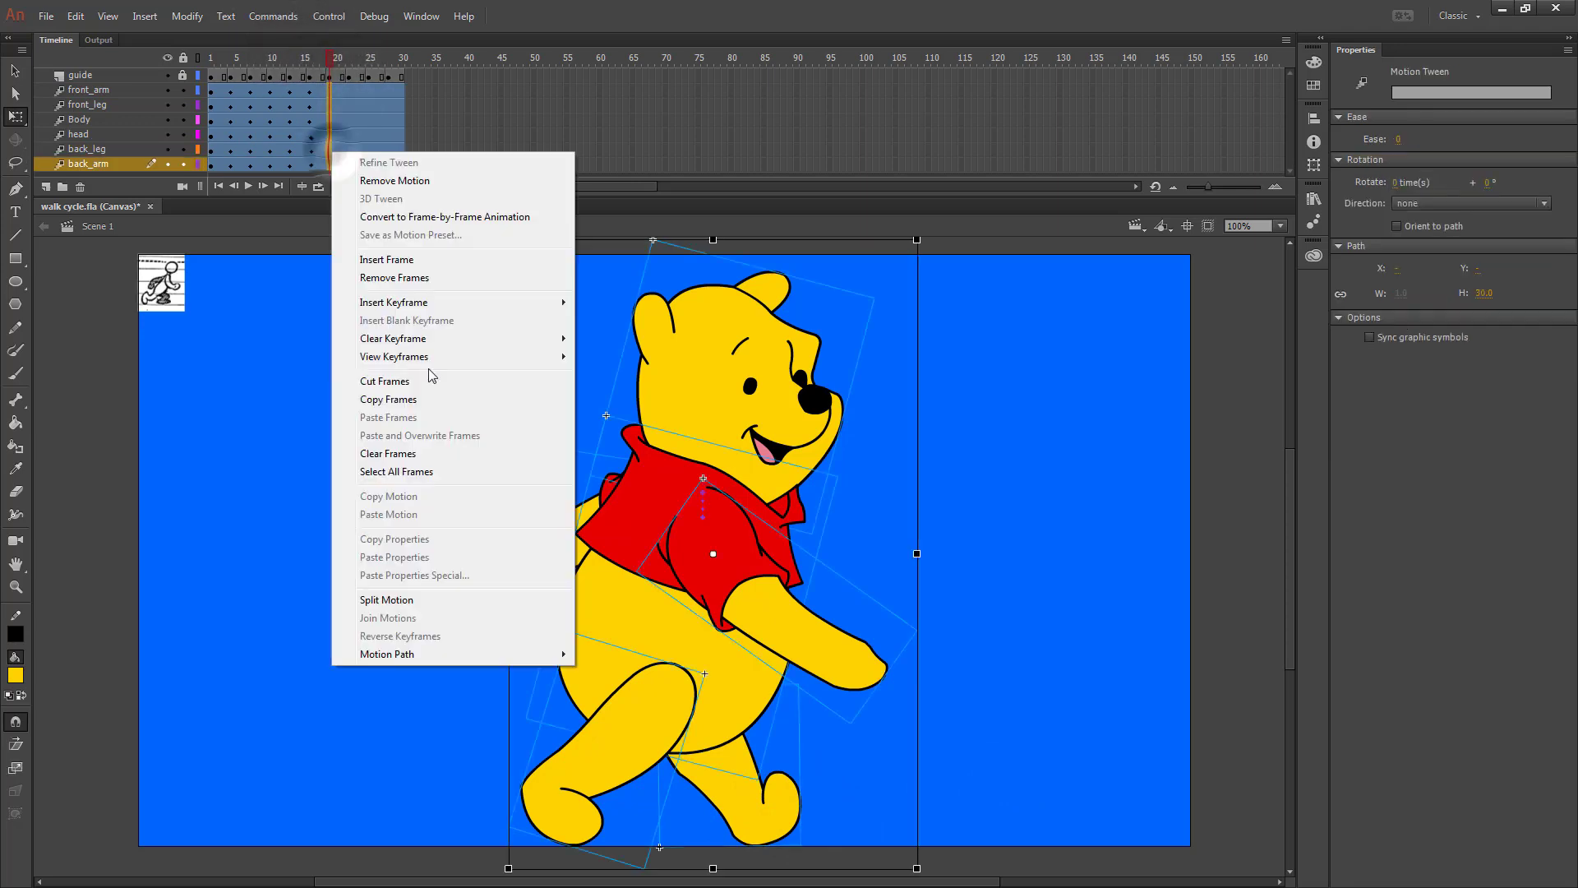
mouse_move(426, 308)
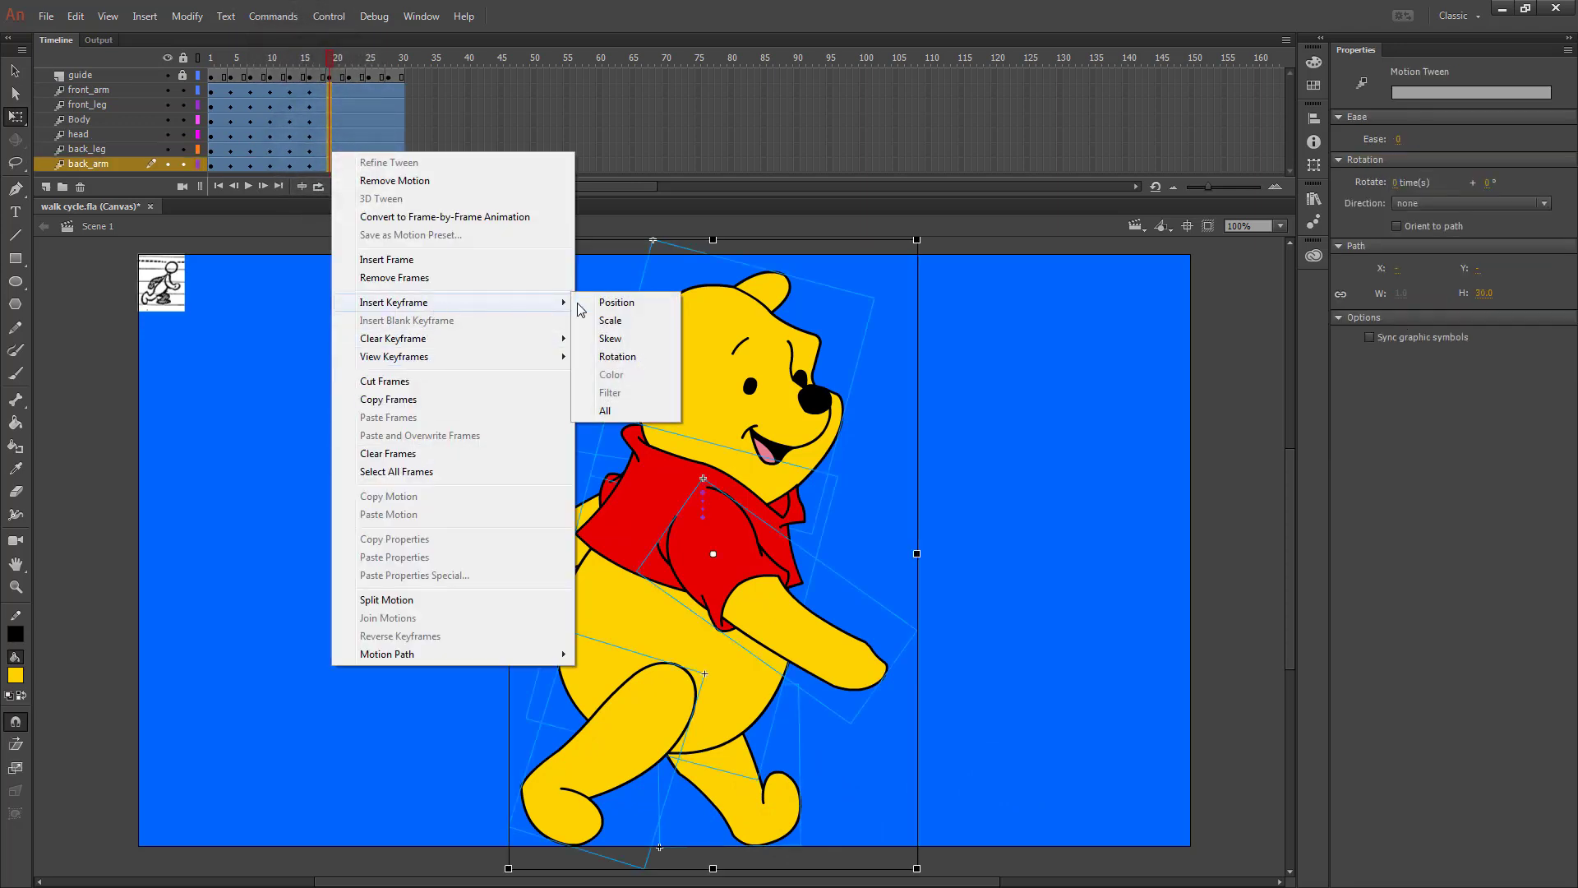
left_click(607, 410)
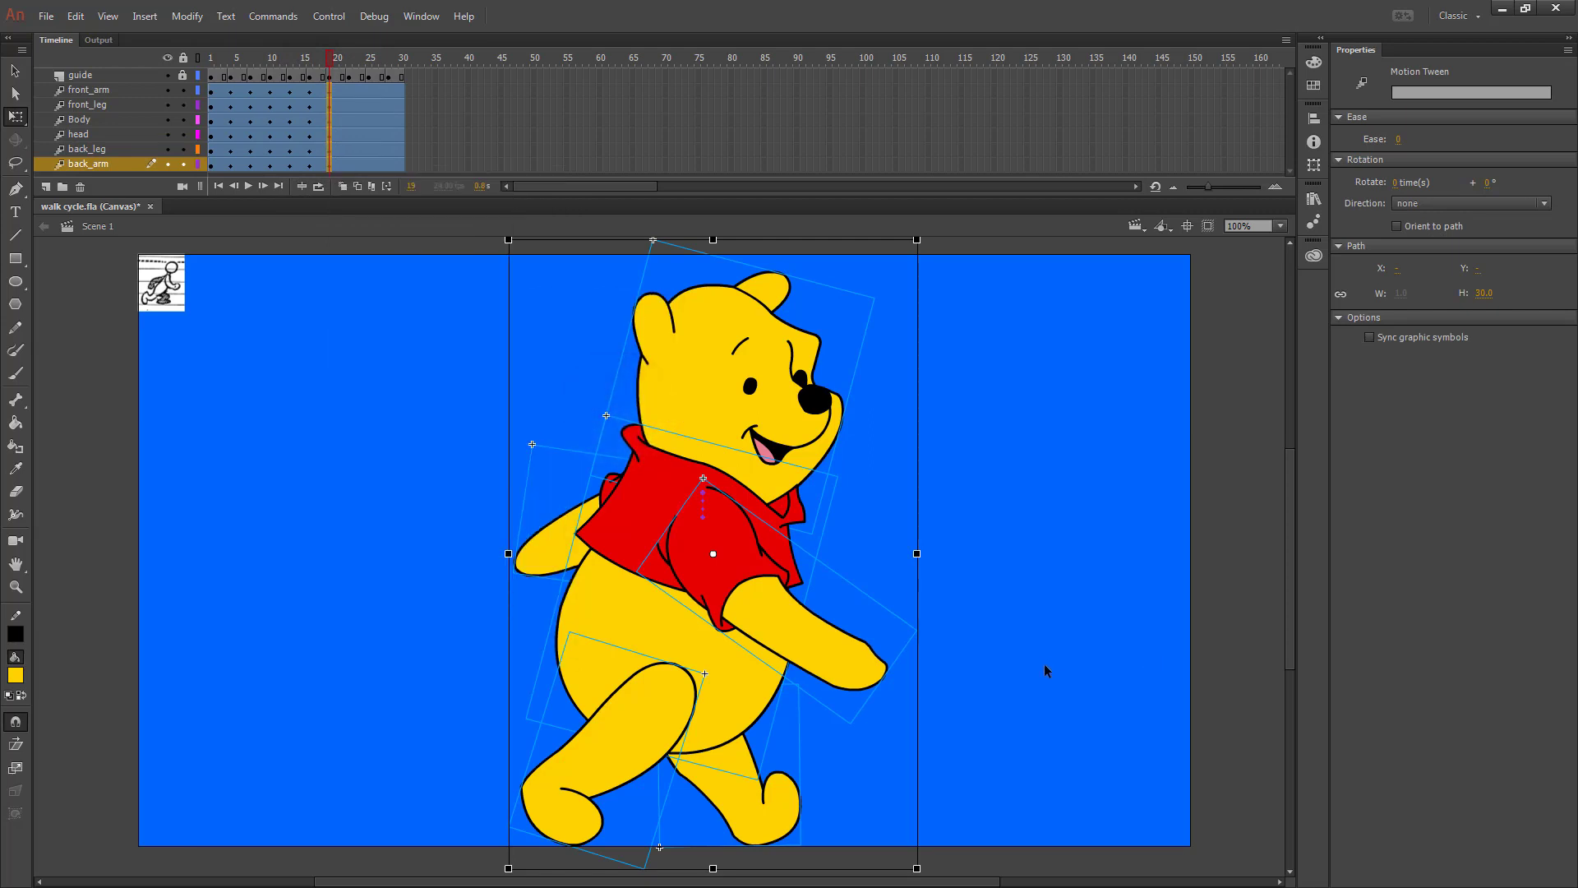
left_click(1045, 670)
On frame 19, rotate the back leg backward under the body and swing the front leg slightly further back and up.
left_click(728, 789)
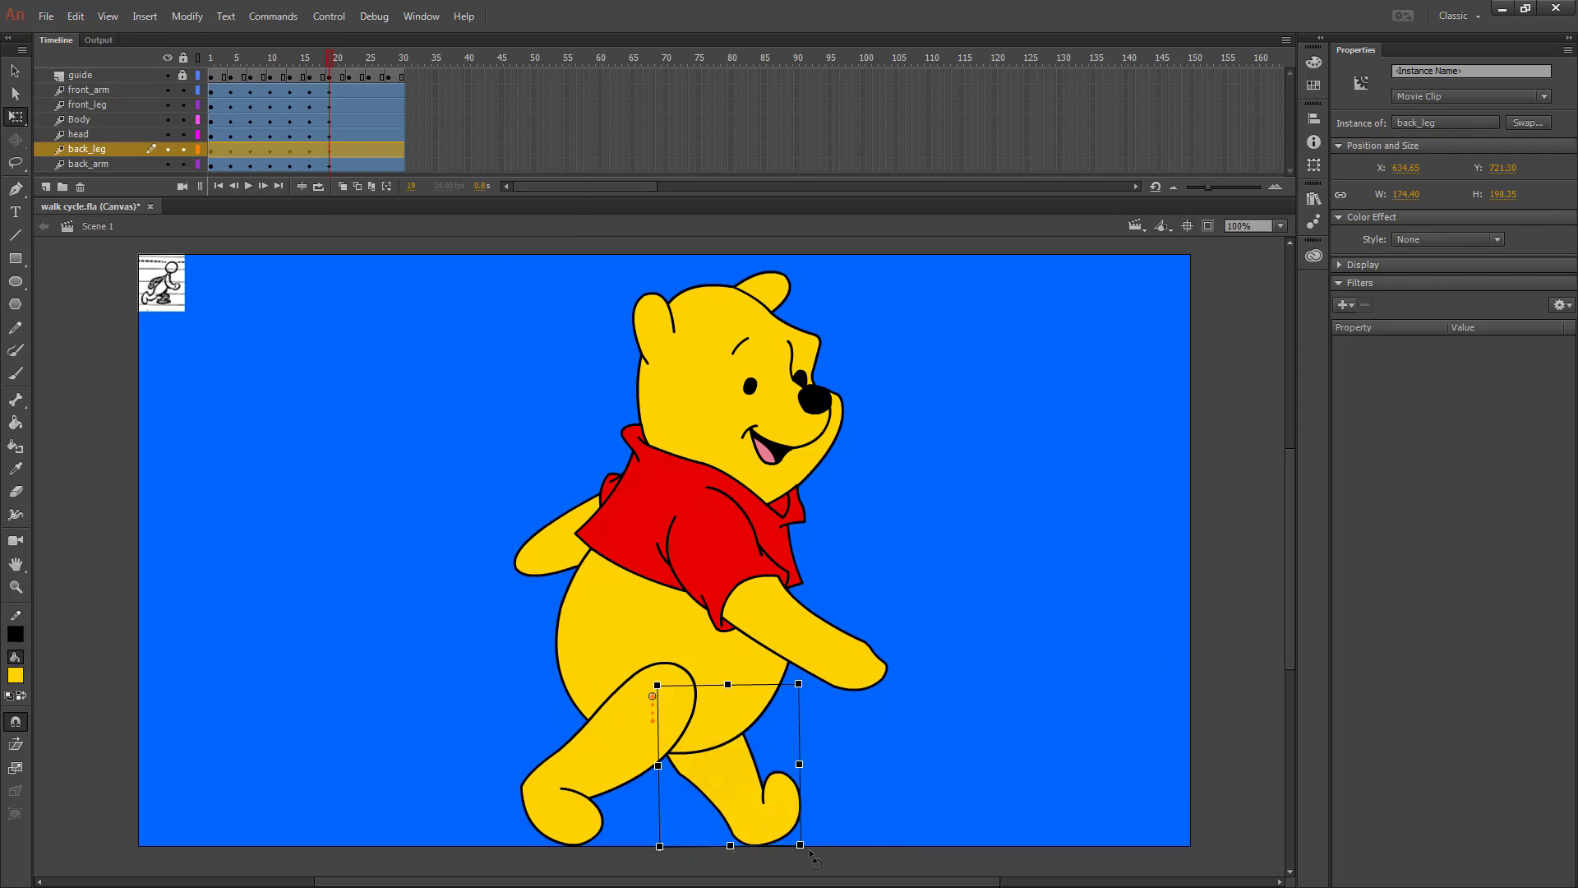
left_click_drag(812, 858, 752, 869)
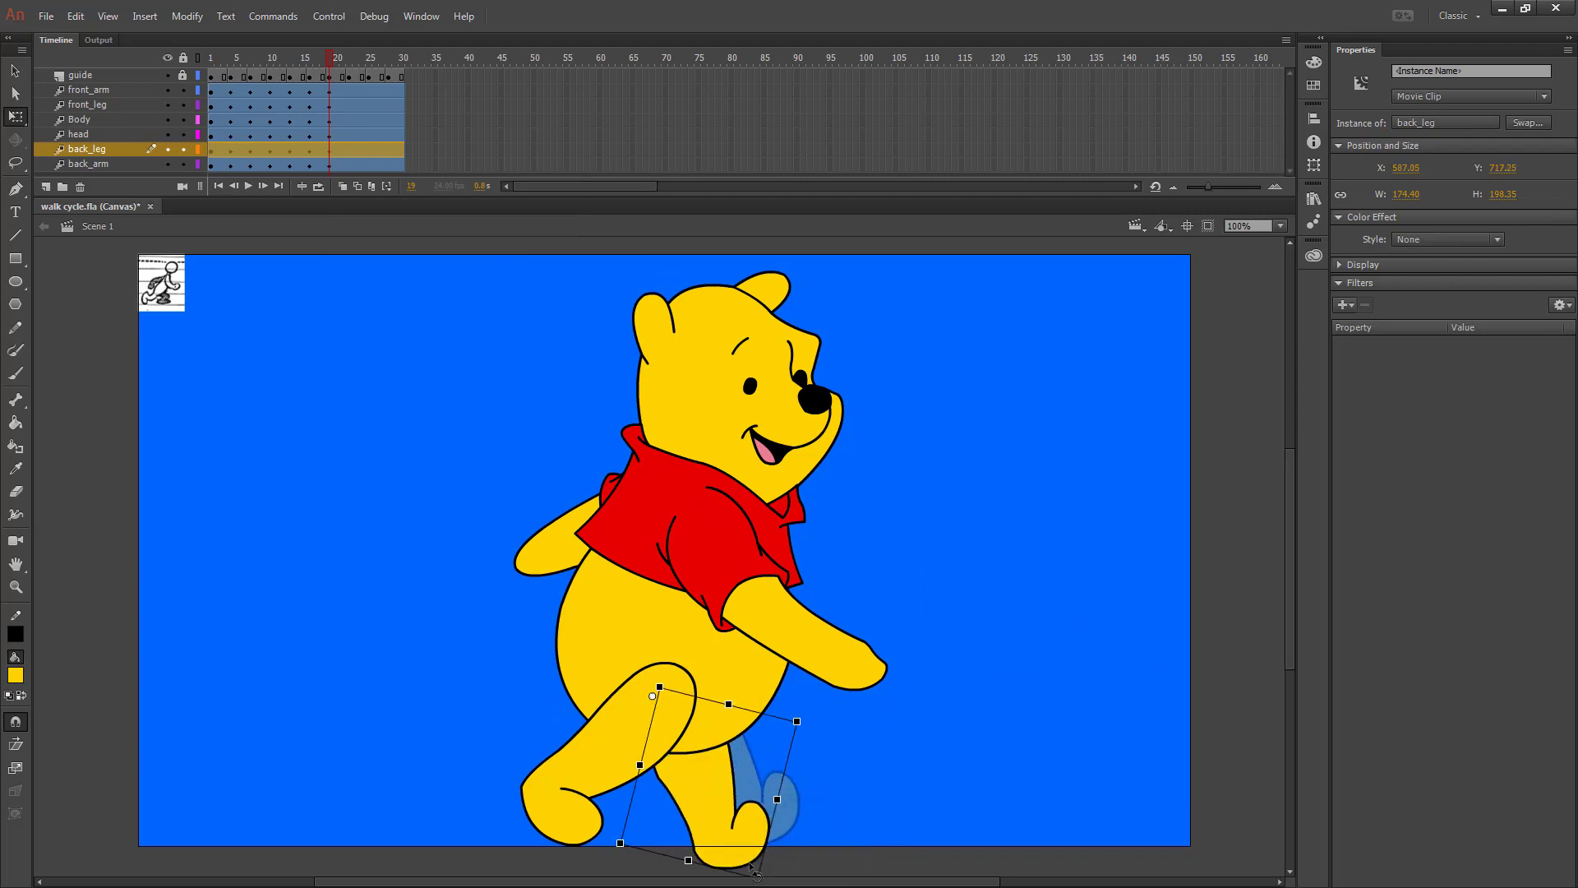
left_click(553, 794)
left_click_drag(657, 878, 627, 884)
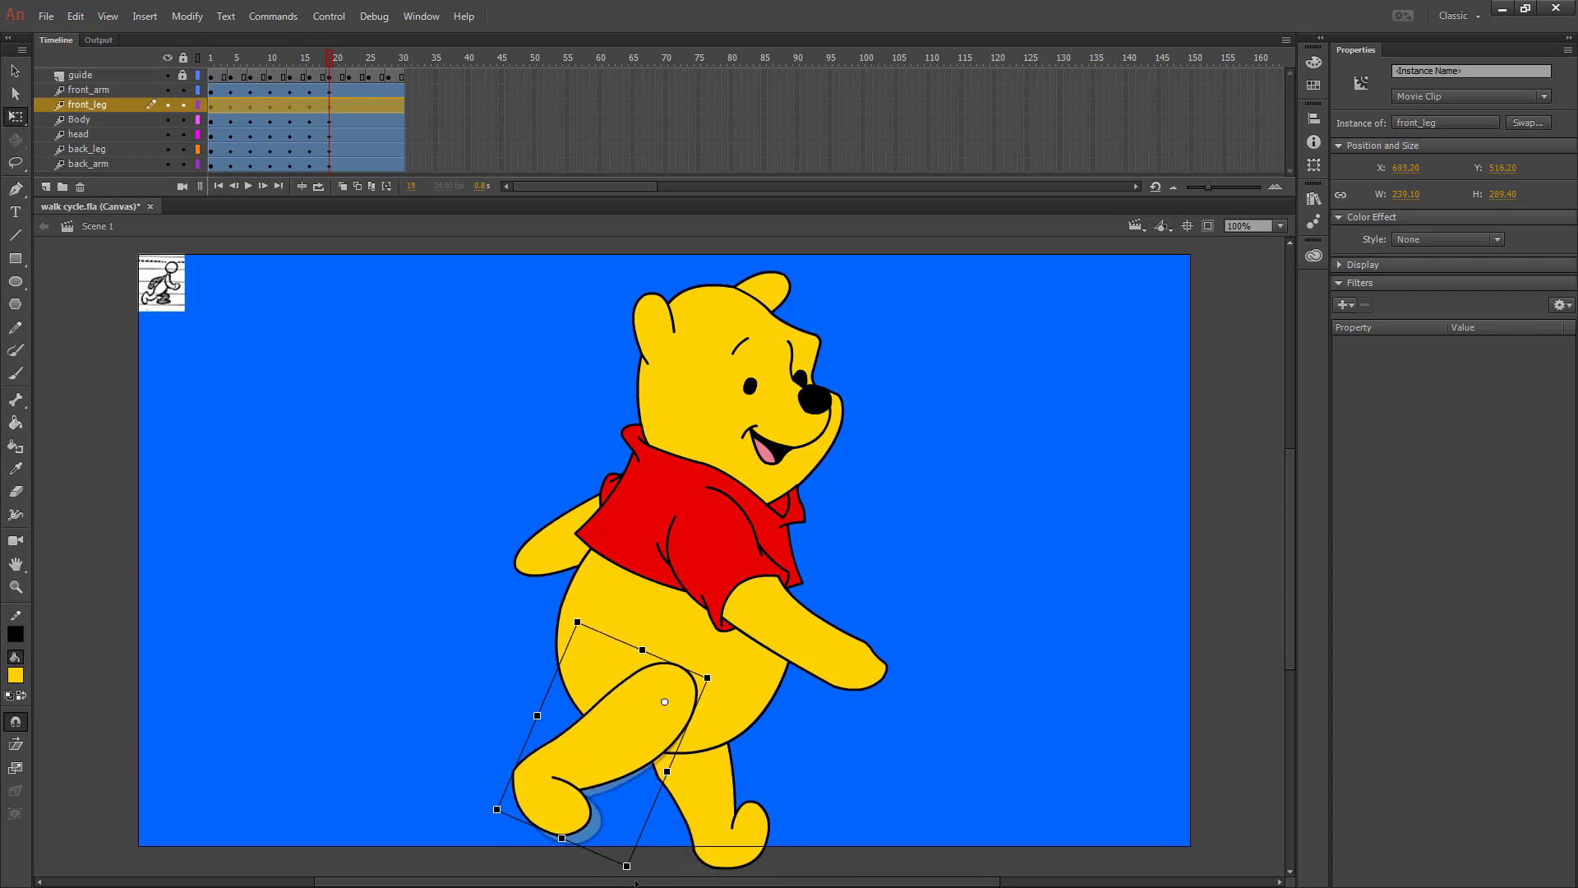
On frame 19, rotate the back arm slightly down toward the body and raise the front arm slightly further forward.
left_click(546, 555)
left_click_drag(511, 579, 527, 609)
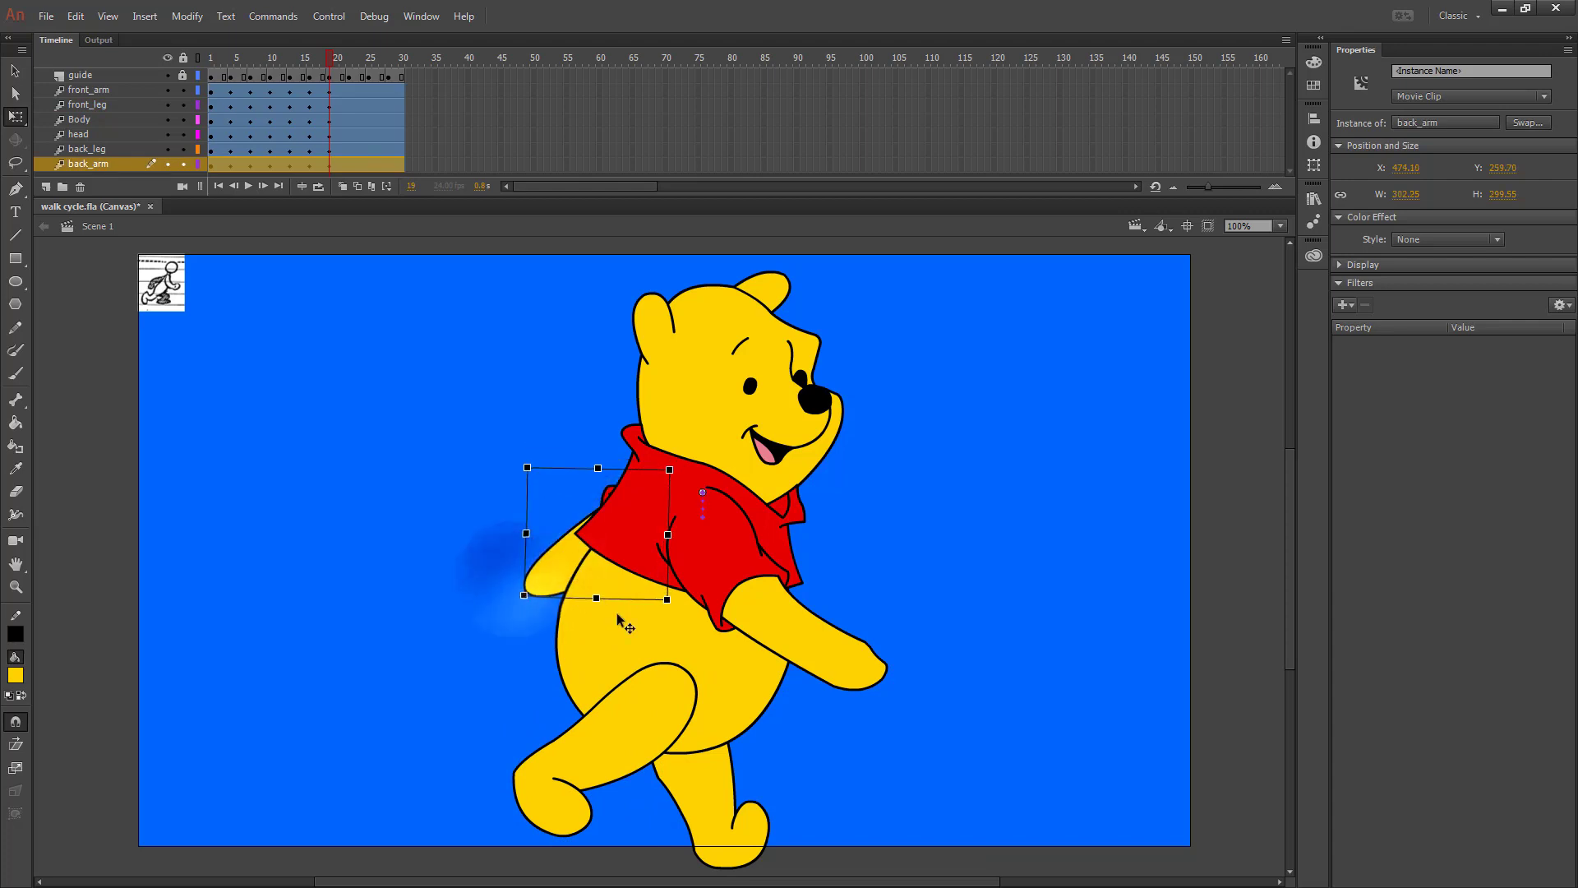
left_click(844, 653)
left_click_drag(911, 706, 936, 598)
On frame 19, select all the body parts and raise the whole character about 30 px so the back foot rests on the stage's bottom edge.
left_click(350, 60)
left_click_drag(351, 61, 331, 61)
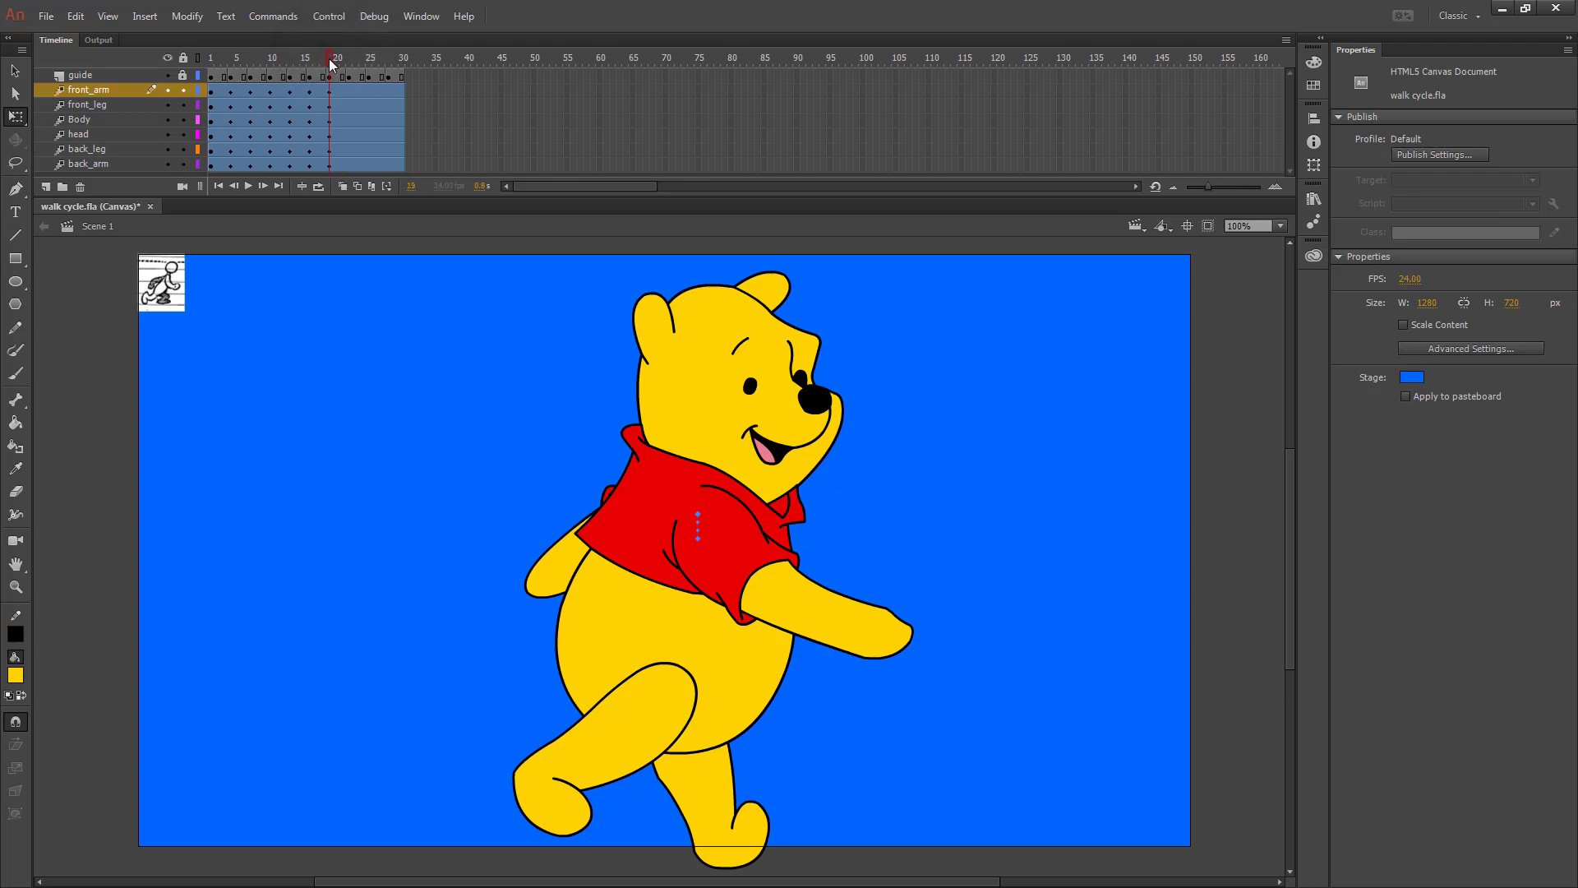
left_click_drag(428, 371, 900, 792)
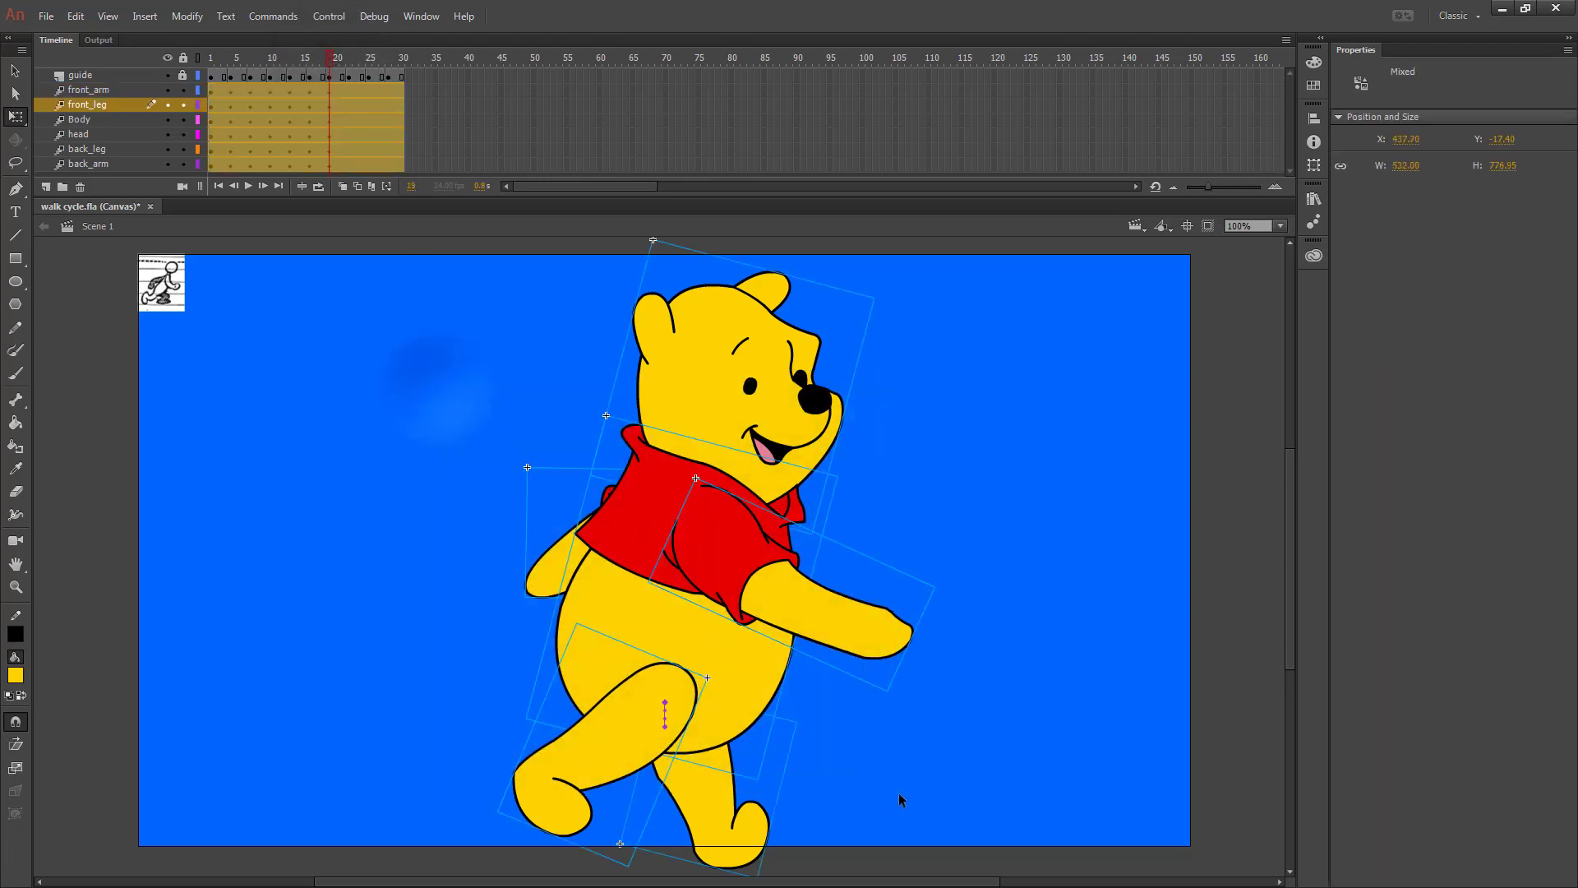
key("Return")
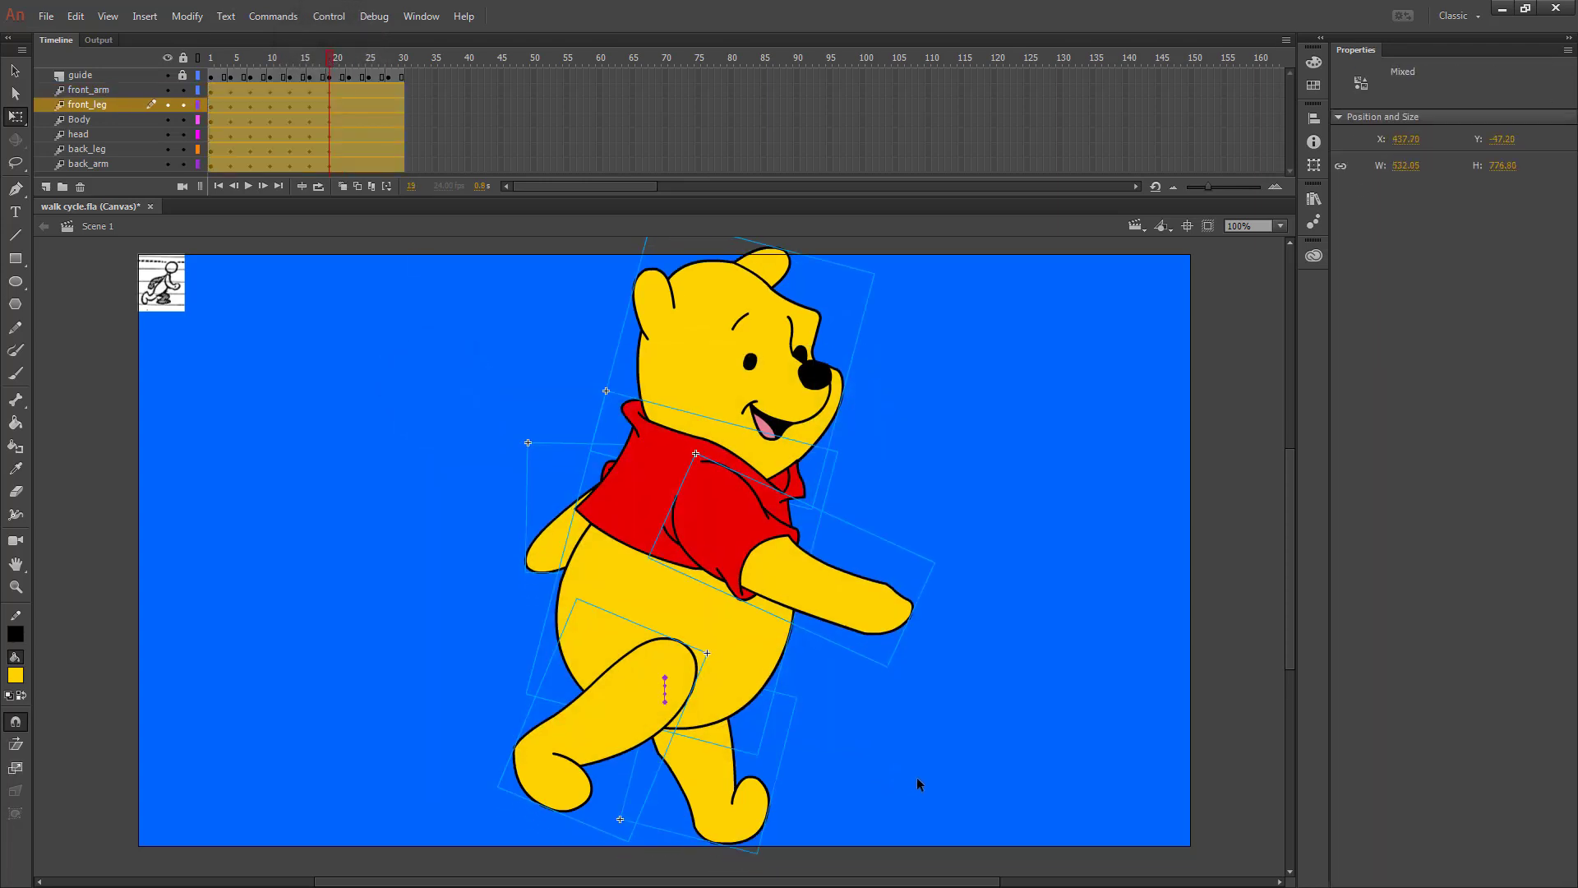
Insert keyframes for all properties at frame 22 on all six body part layers.
left_click(352, 144)
left_click(351, 161)
right_click(351, 160)
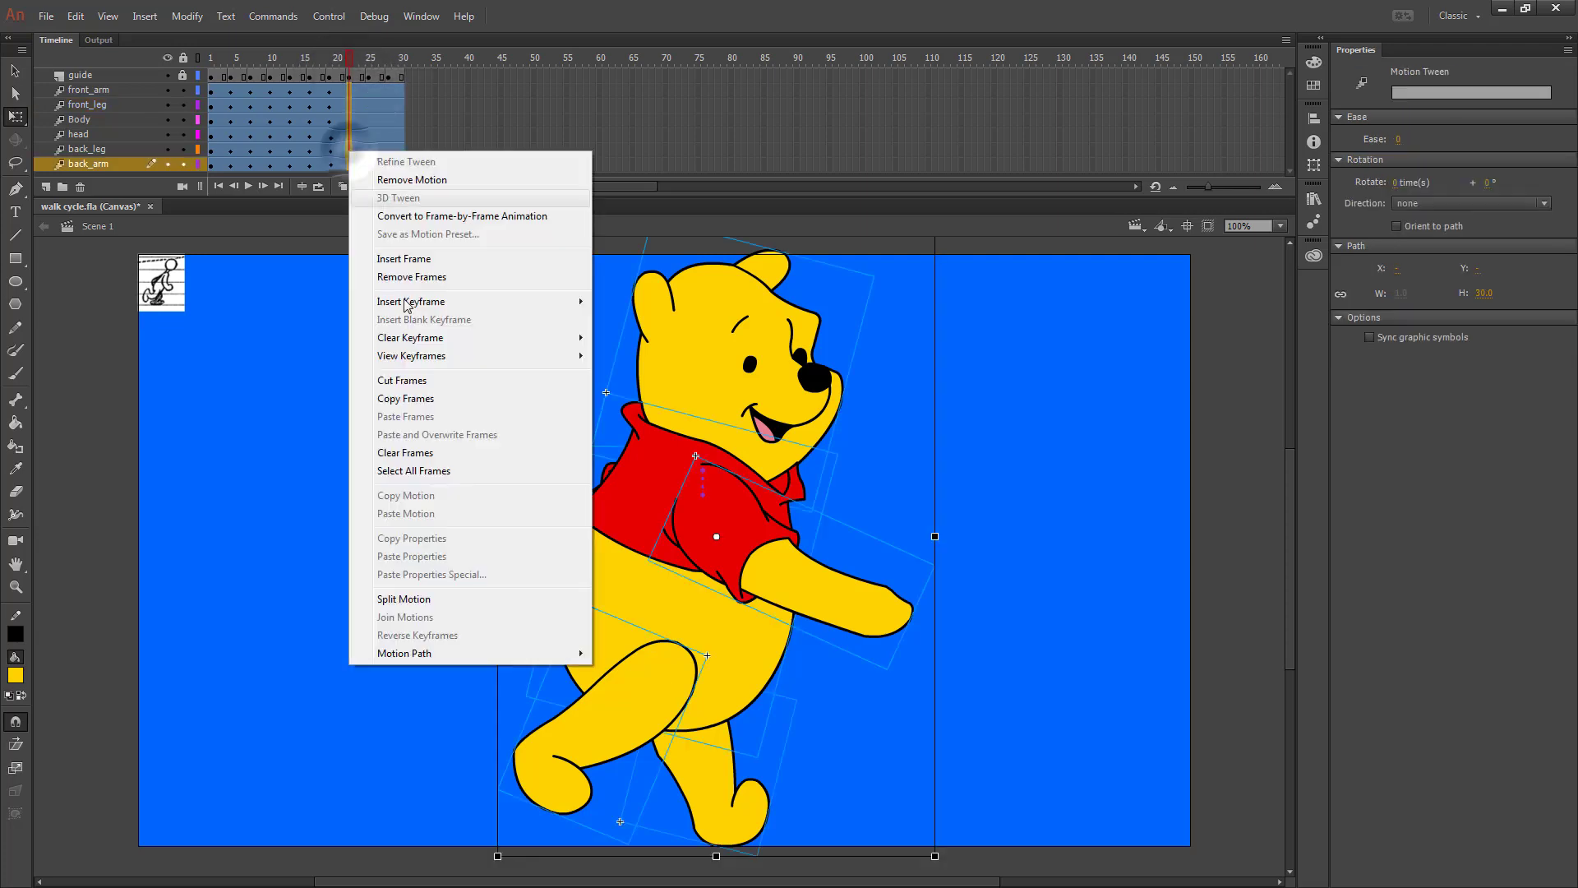
mouse_move(435, 304)
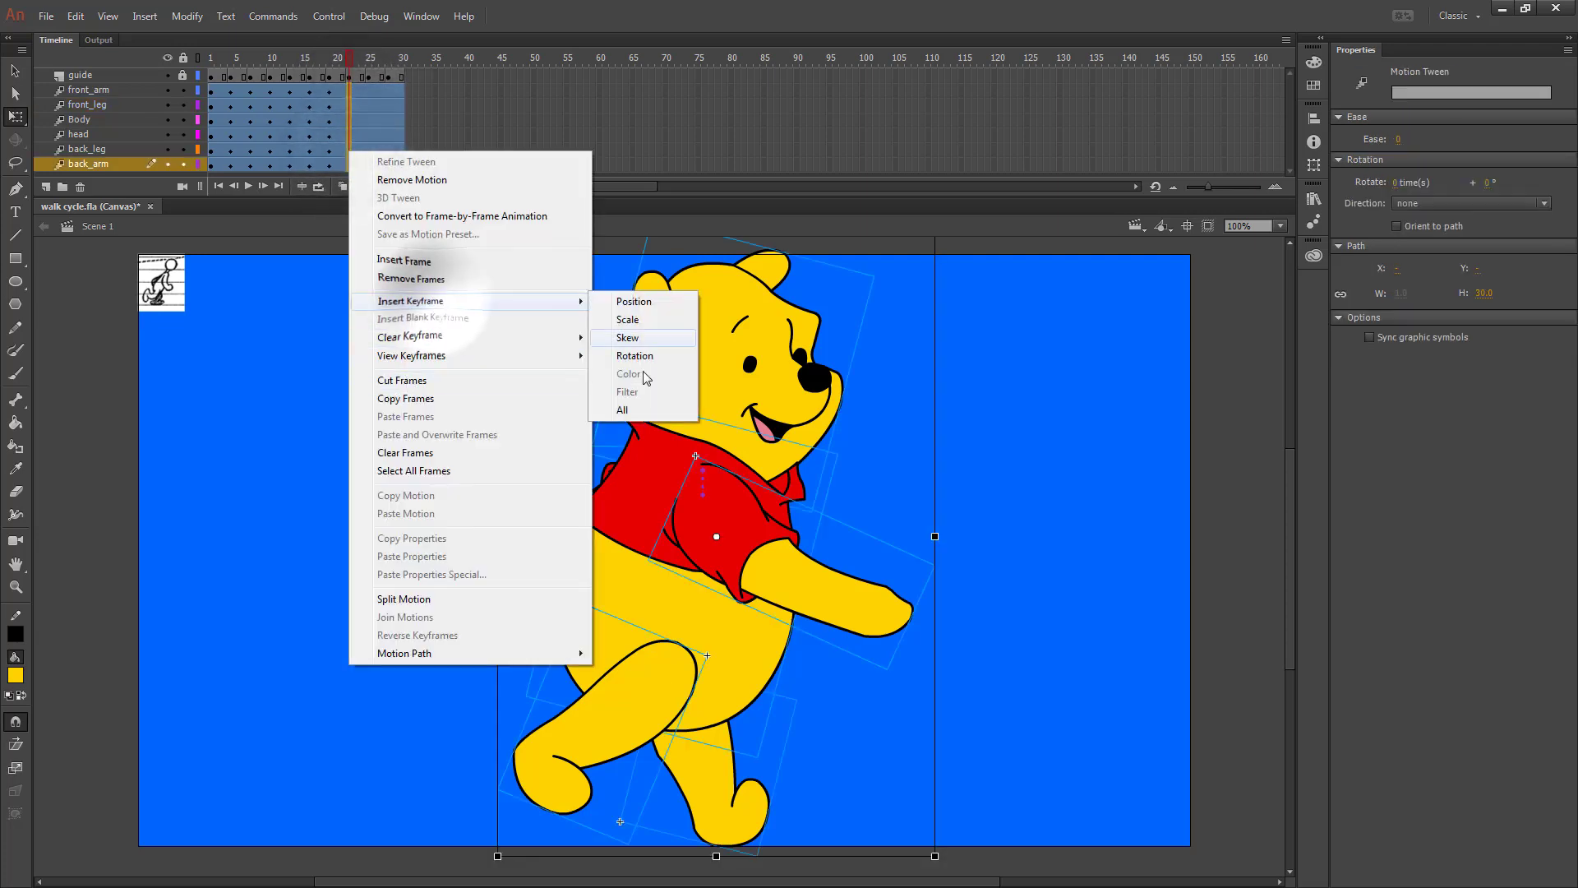
left_click(625, 410)
left_click(958, 773)
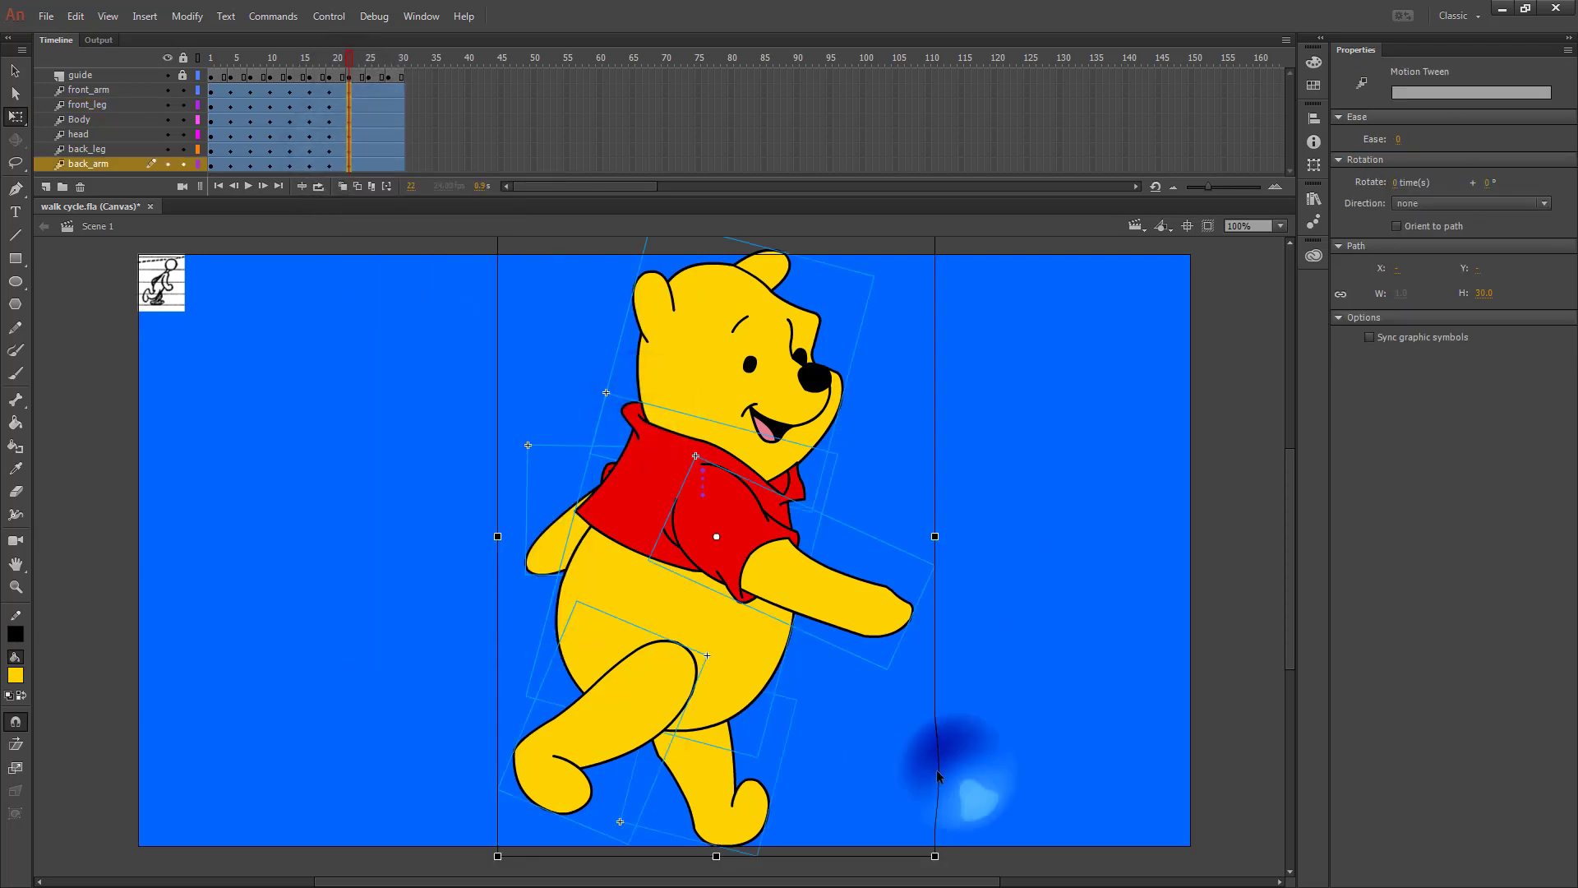
On frame 22, rotate the back leg backward beneath the body and swing the front leg slightly further back and up.
left_click(733, 800)
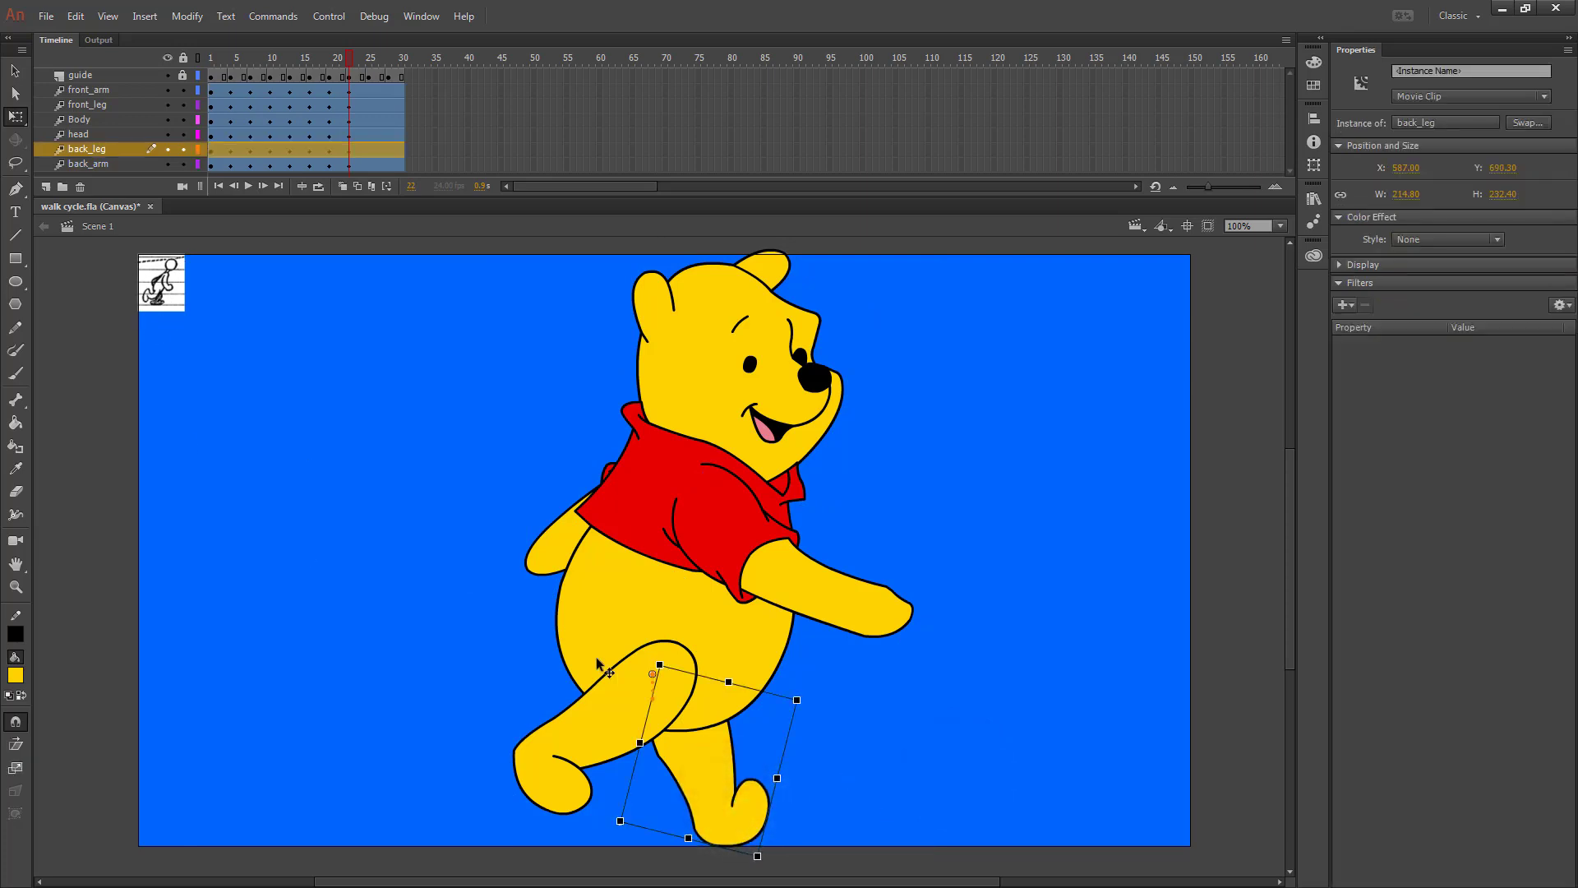
left_click_drag(806, 700, 800, 747)
left_click(554, 735)
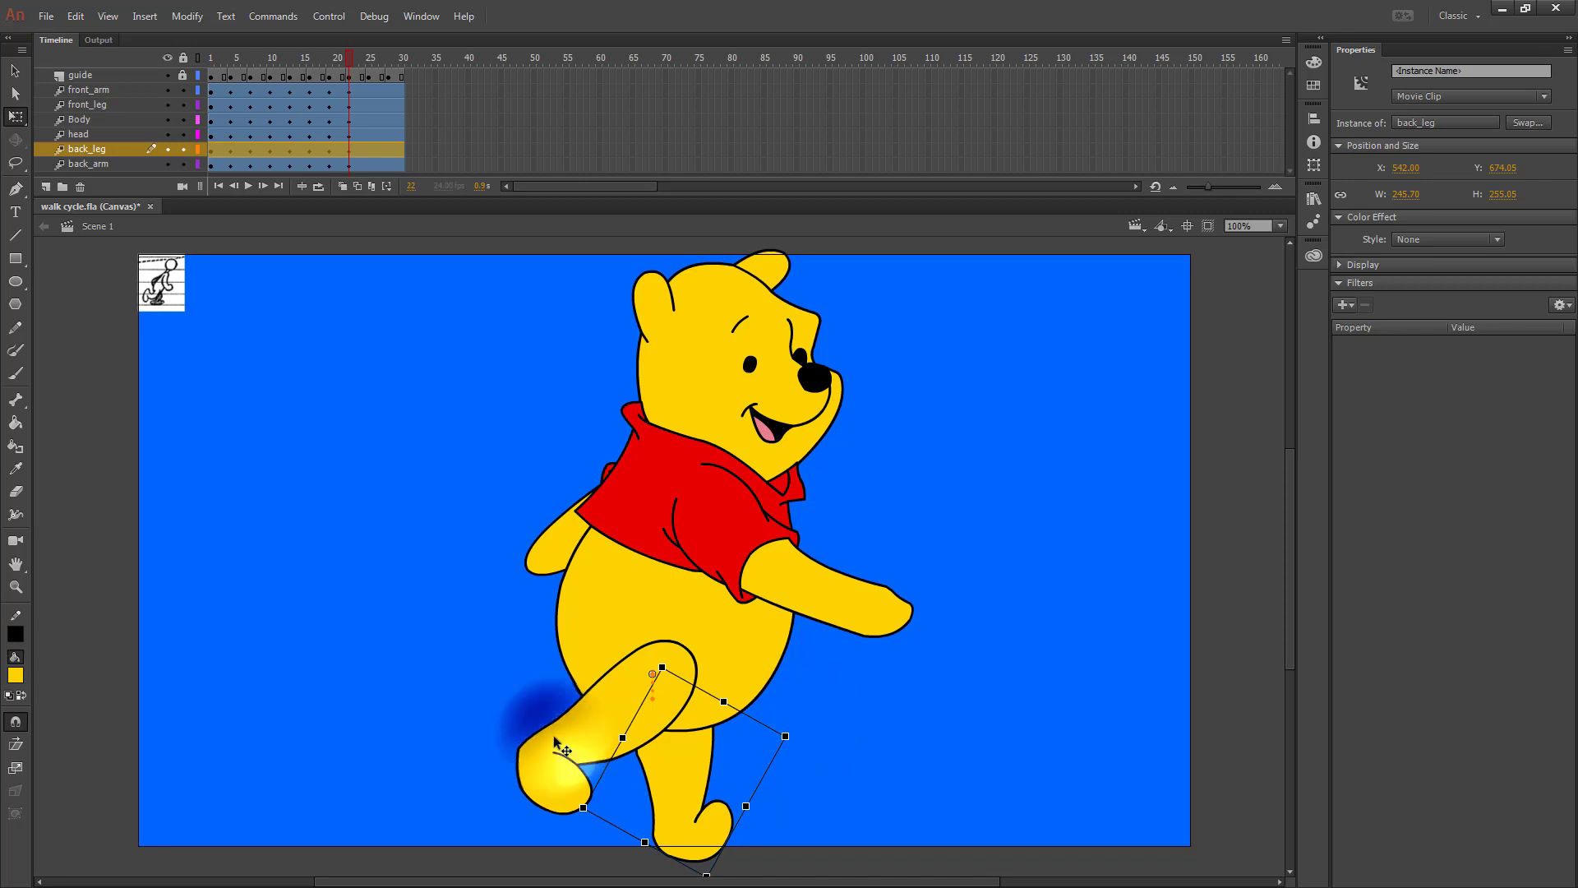
left_click_drag(637, 848, 600, 842)
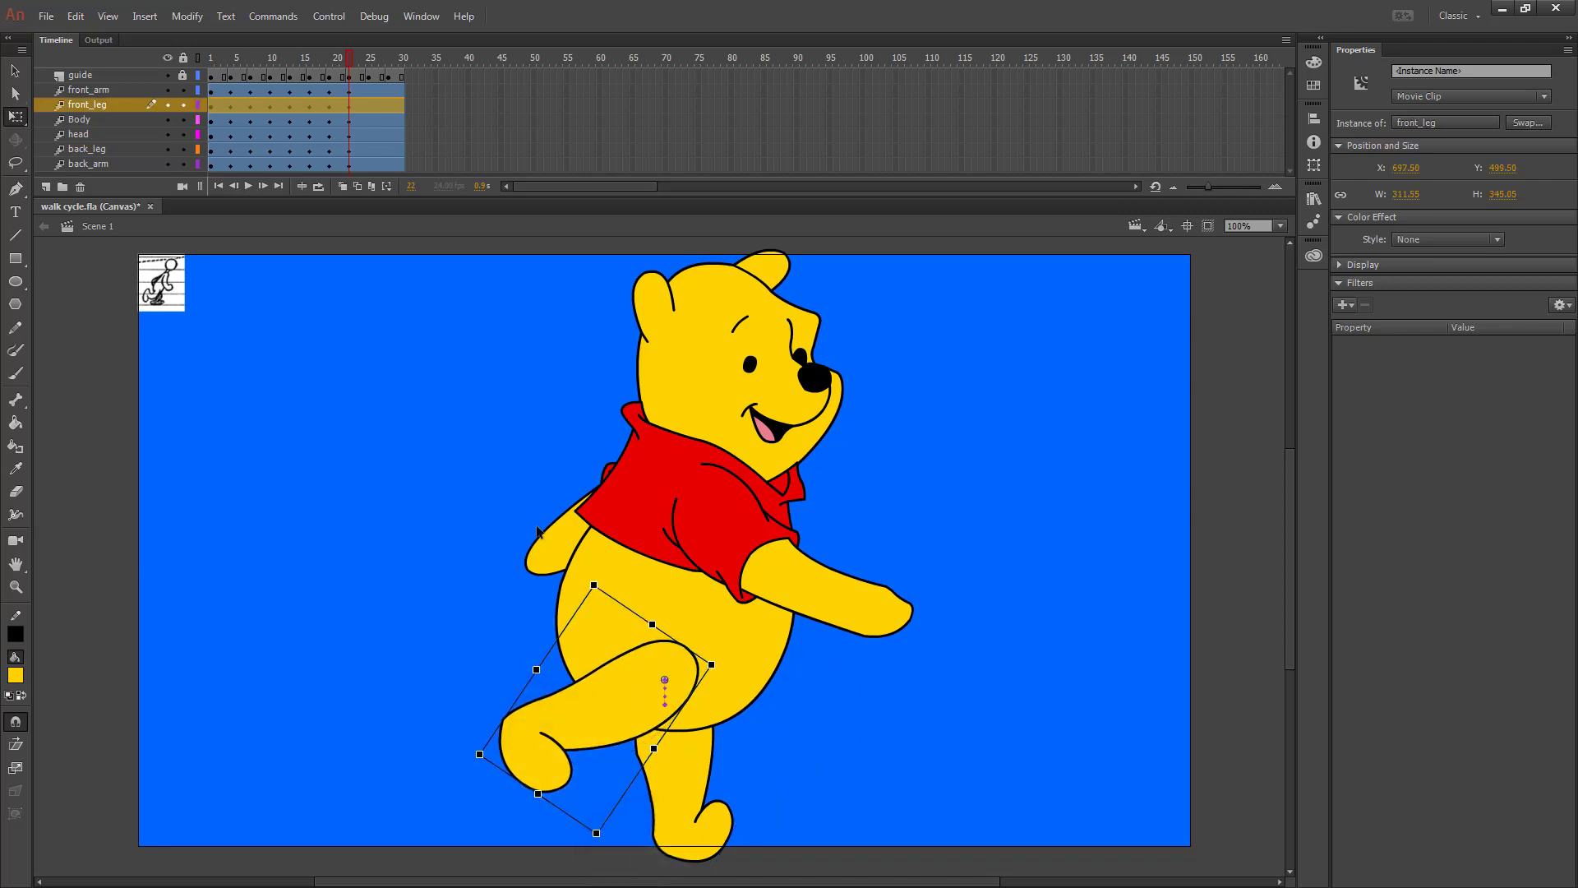
On frame 22, rotate the back arm down toward the body and swing the front arm down diagonally in front of the belly.
left_click(549, 544)
mouse_move(536, 610)
left_mouse_down()
mouse_move(570, 621)
mouse_move(556, 615)
left_mouse_up()
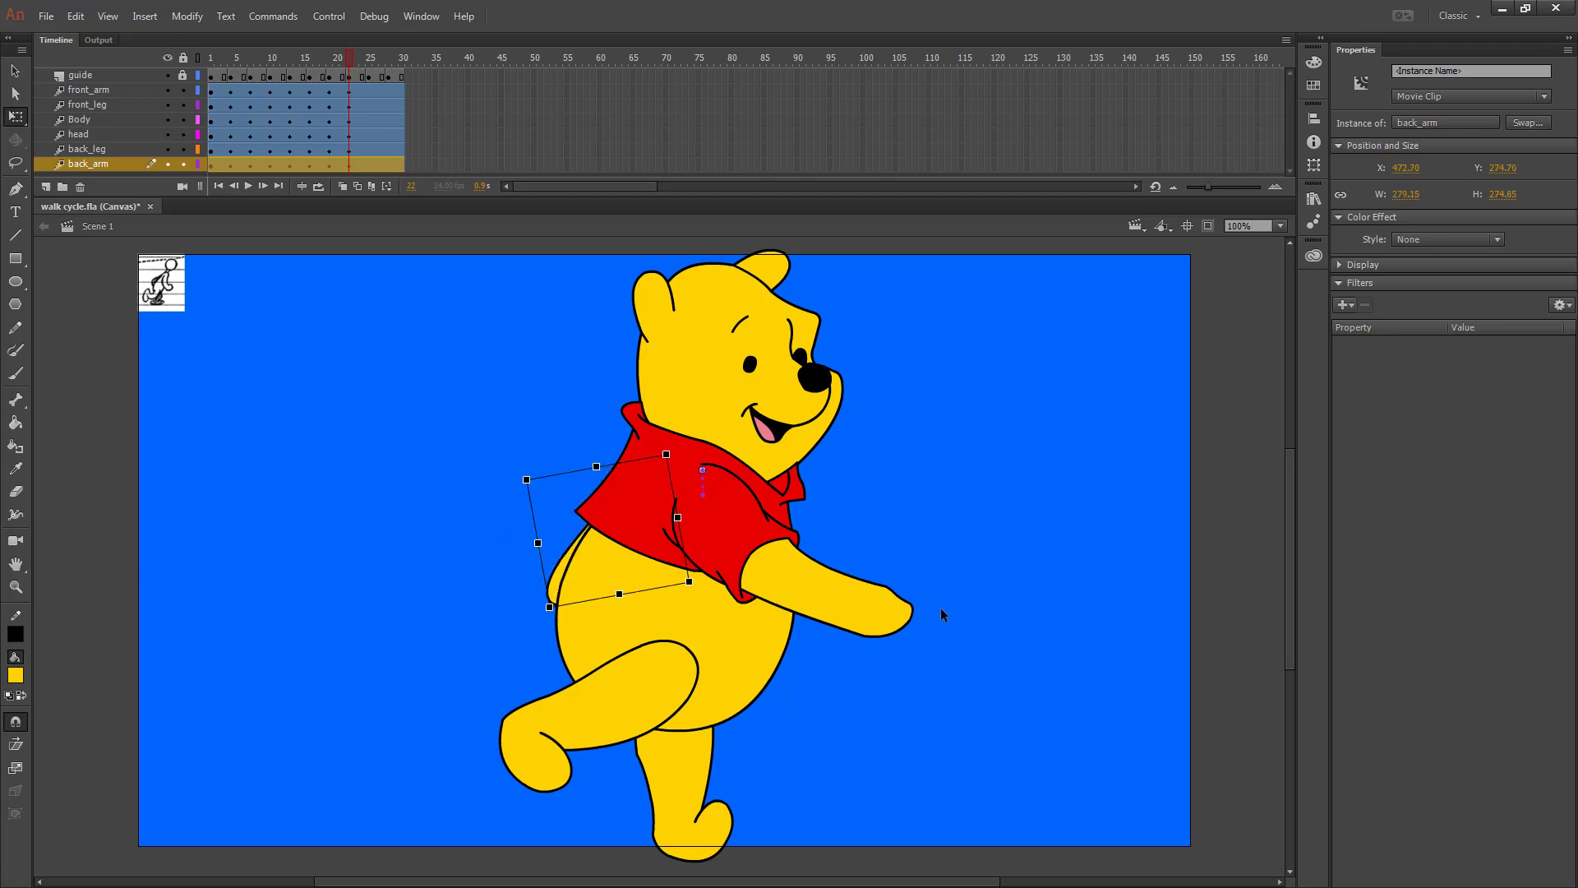
left_click(863, 605)
left_click_drag(936, 566, 871, 672)
On frame 22, select all the body parts and raise the whole character 20 px so the back foot rests on the stage's bottom edge.
left_click_drag(504, 387, 862, 792)
key("shift+Up")
key("shift+Up")
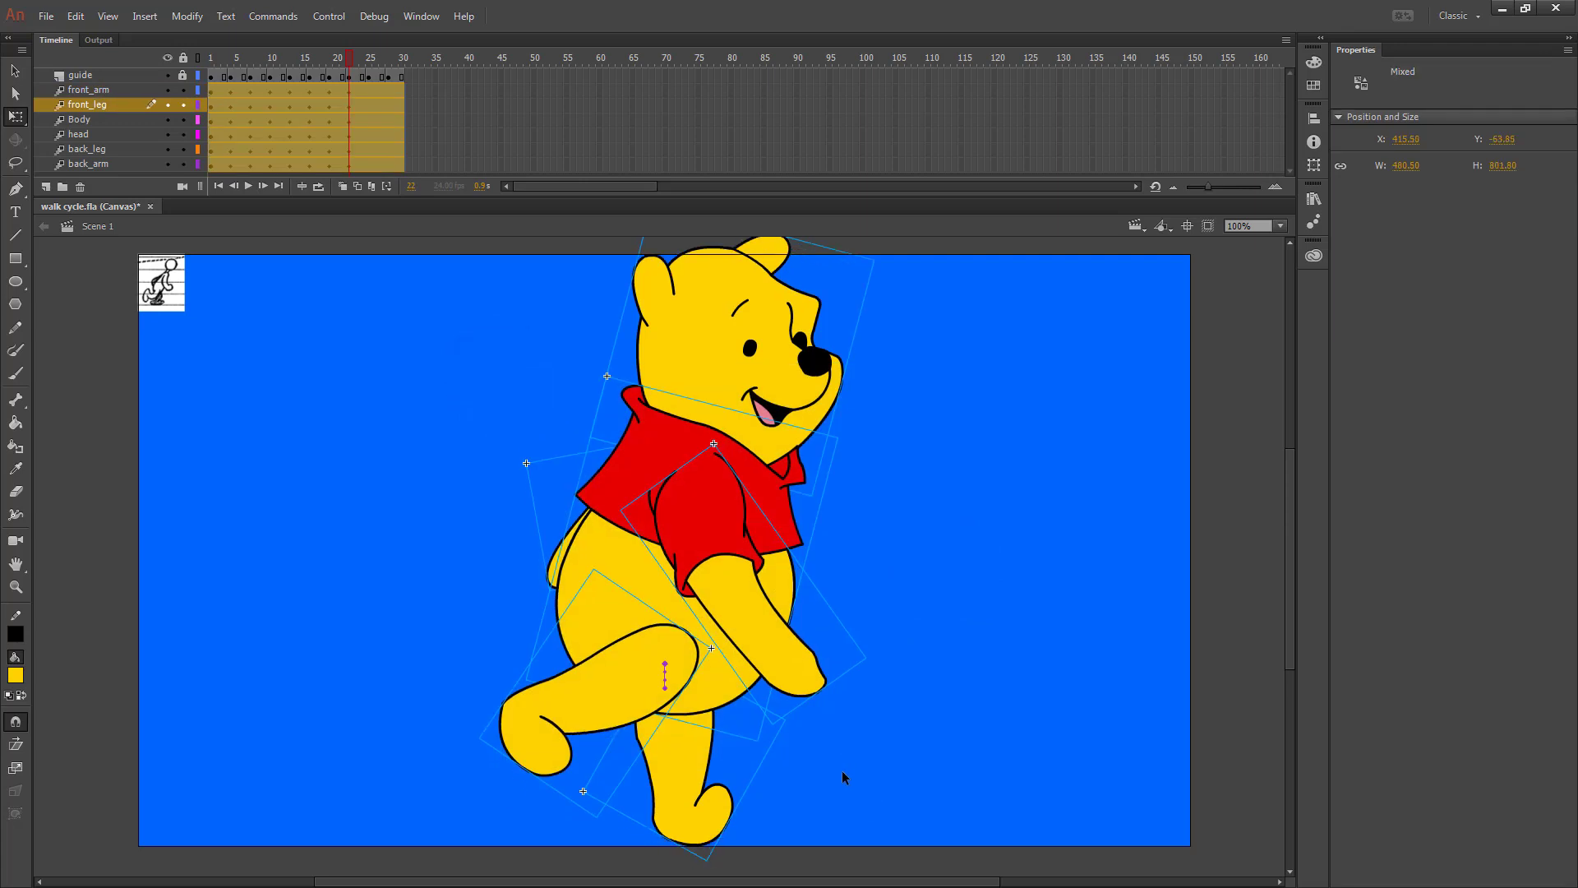
Insert keyframes for all properties at frame 25 on all six body part layers.
left_click_drag(369, 91, 370, 165)
right_click(372, 146)
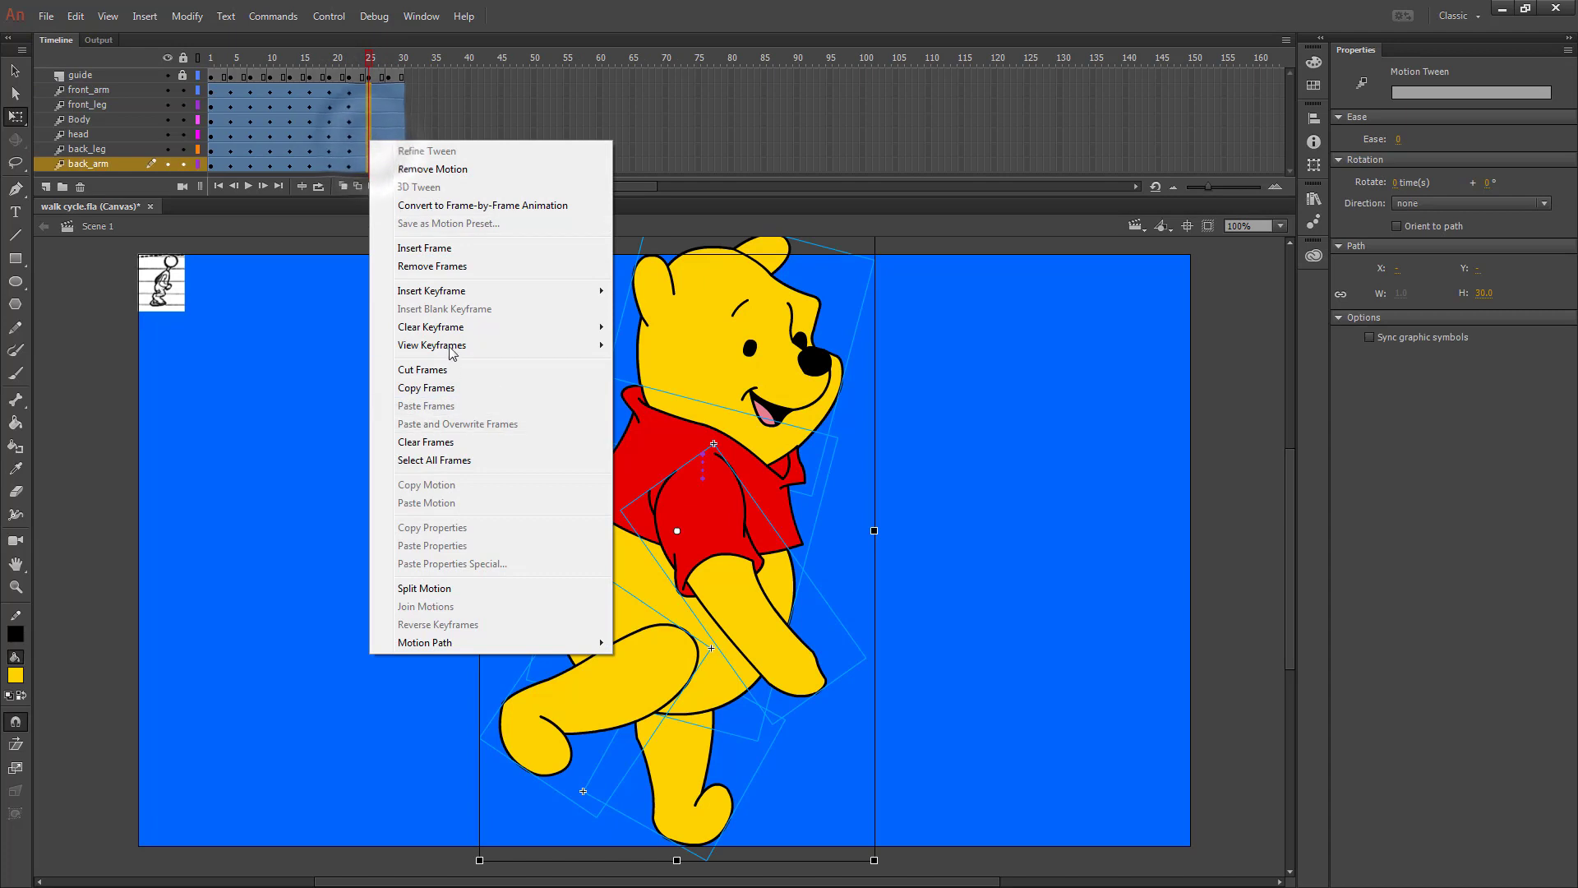
mouse_move(460, 292)
left_click(643, 398)
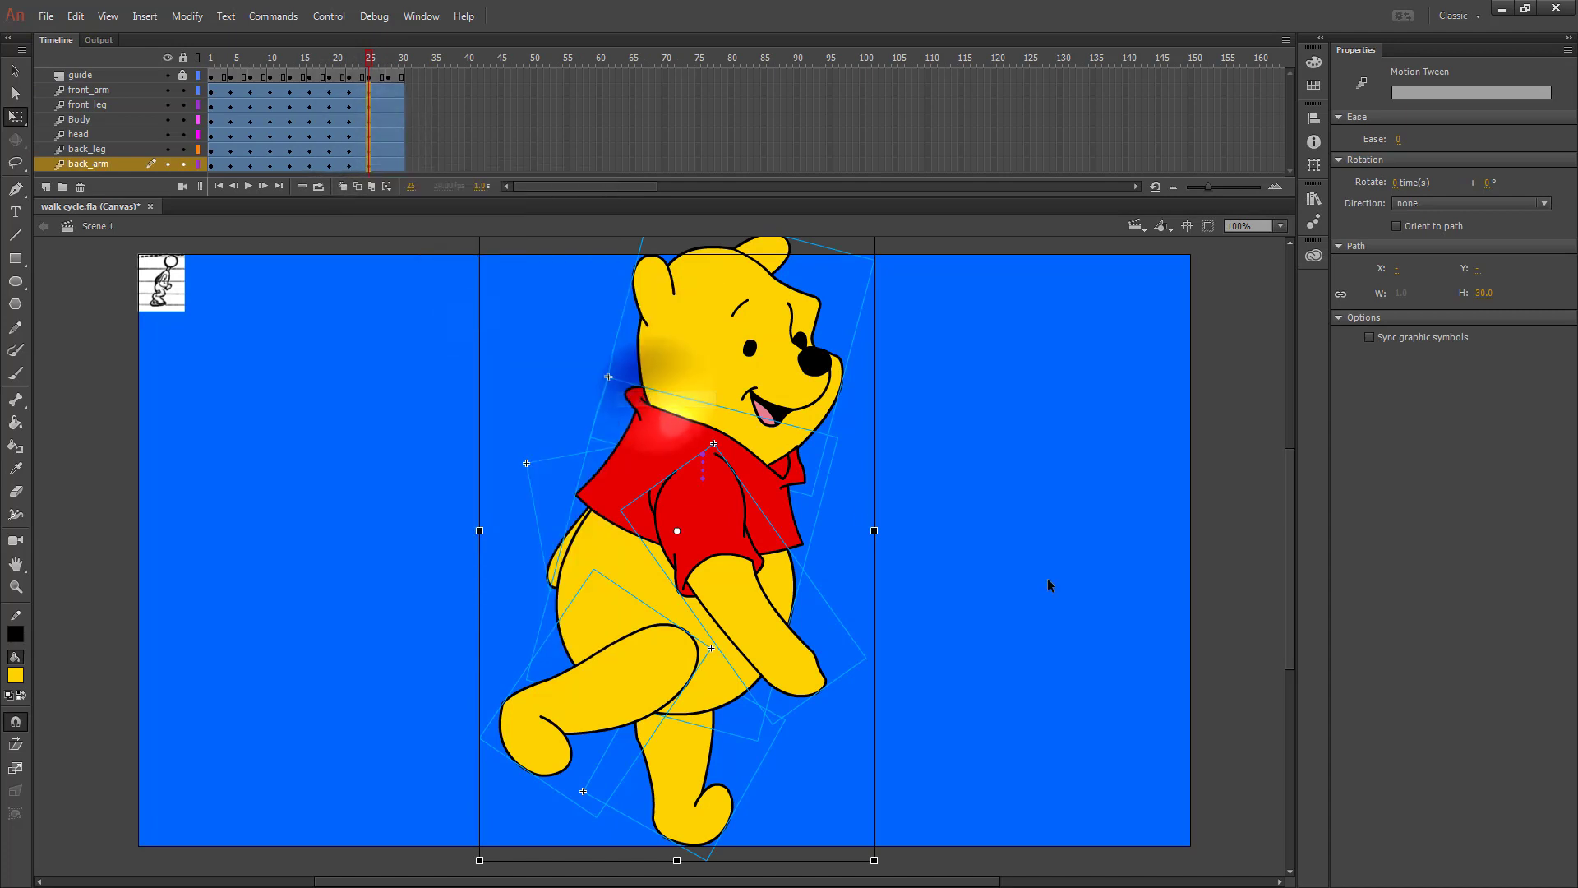
left_click(1049, 580)
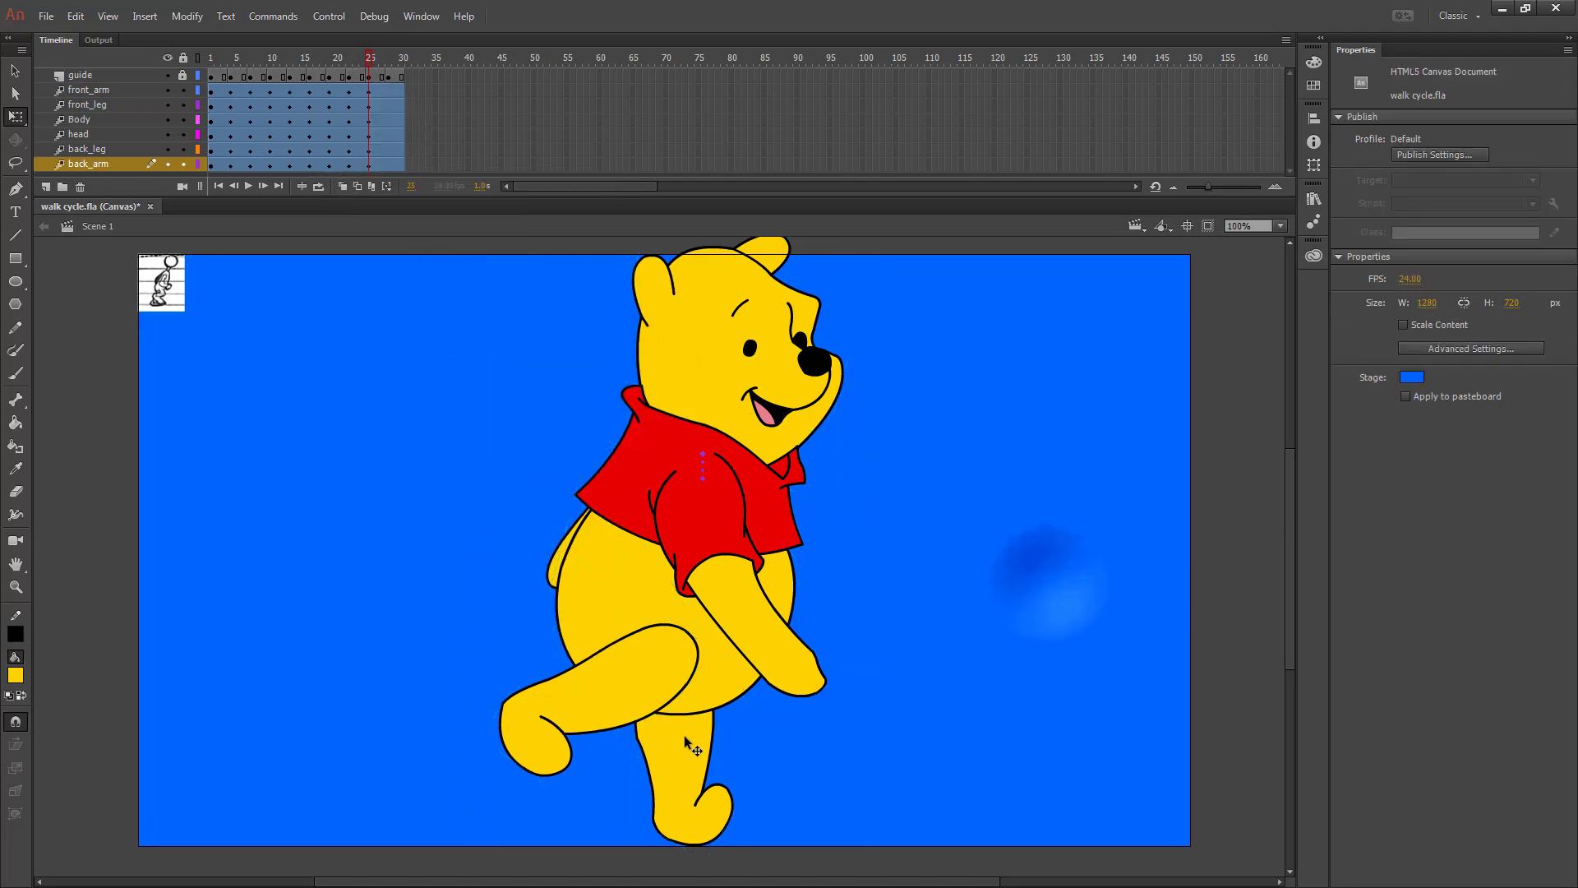
On frame 25, rotate the back leg further backward with a slight upward nudge, and swing the front leg down beneath the body beside it.
left_click(686, 785)
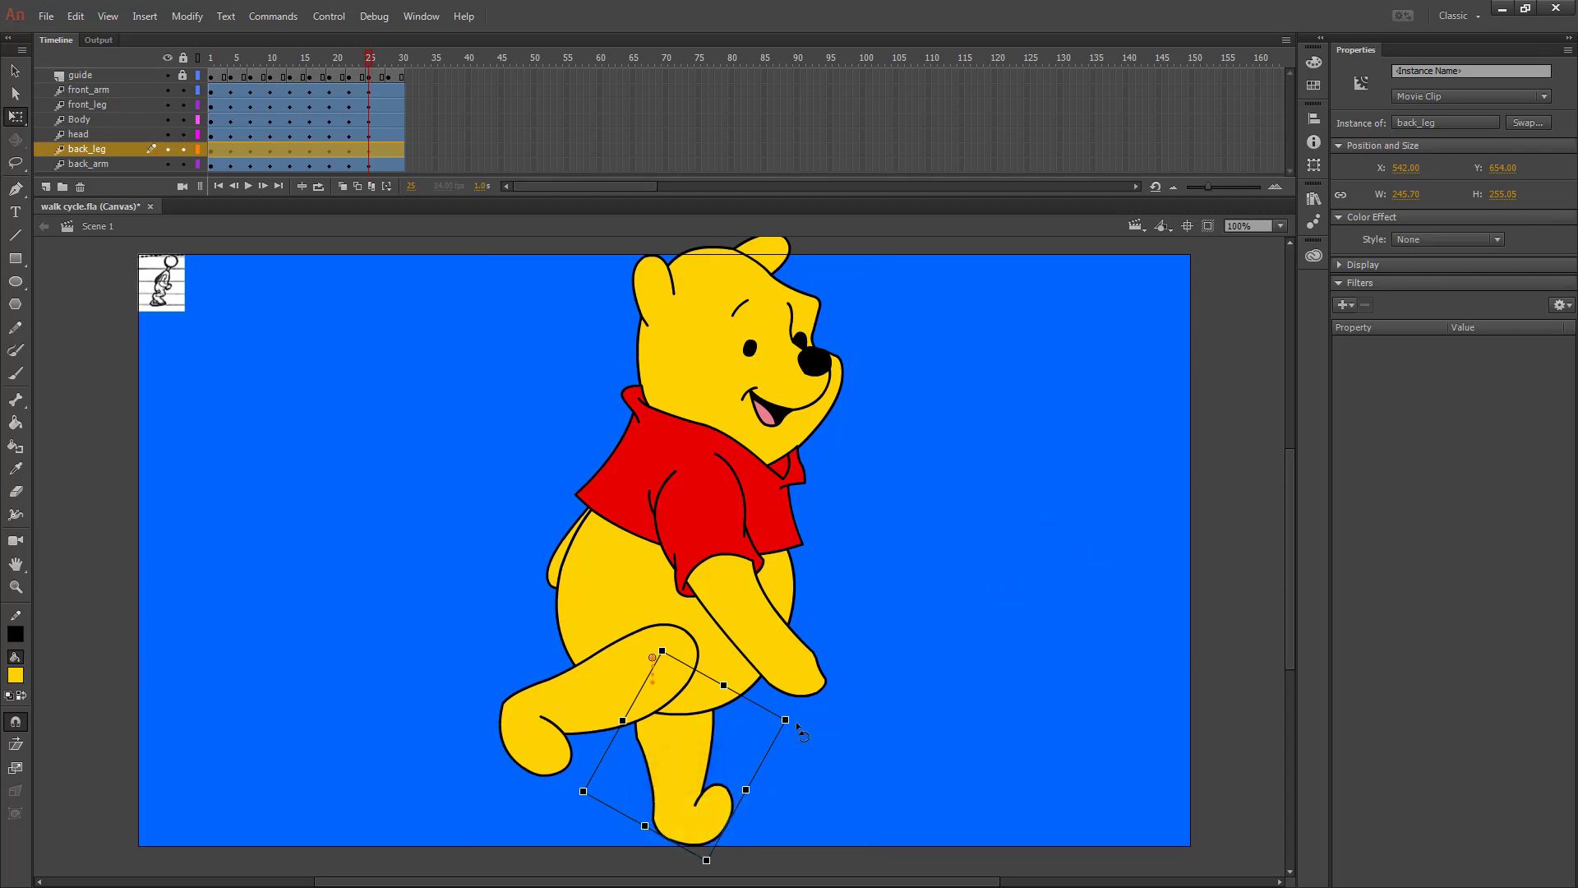
left_click_drag(746, 847, 738, 776)
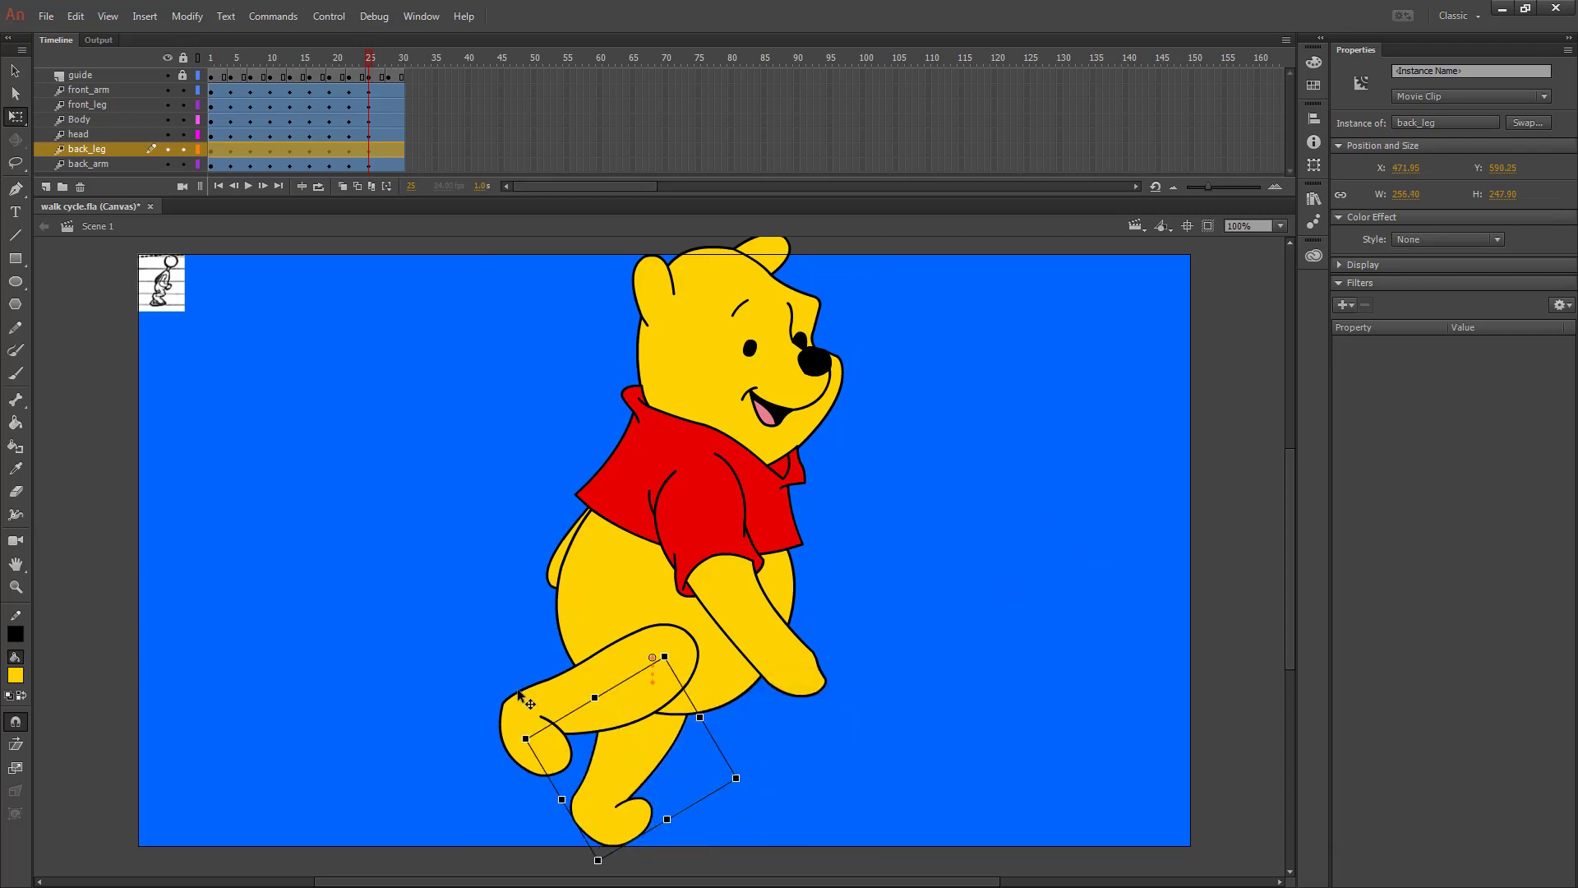
left_click(513, 746)
left_click_drag(474, 745, 586, 863)
left_click(604, 748)
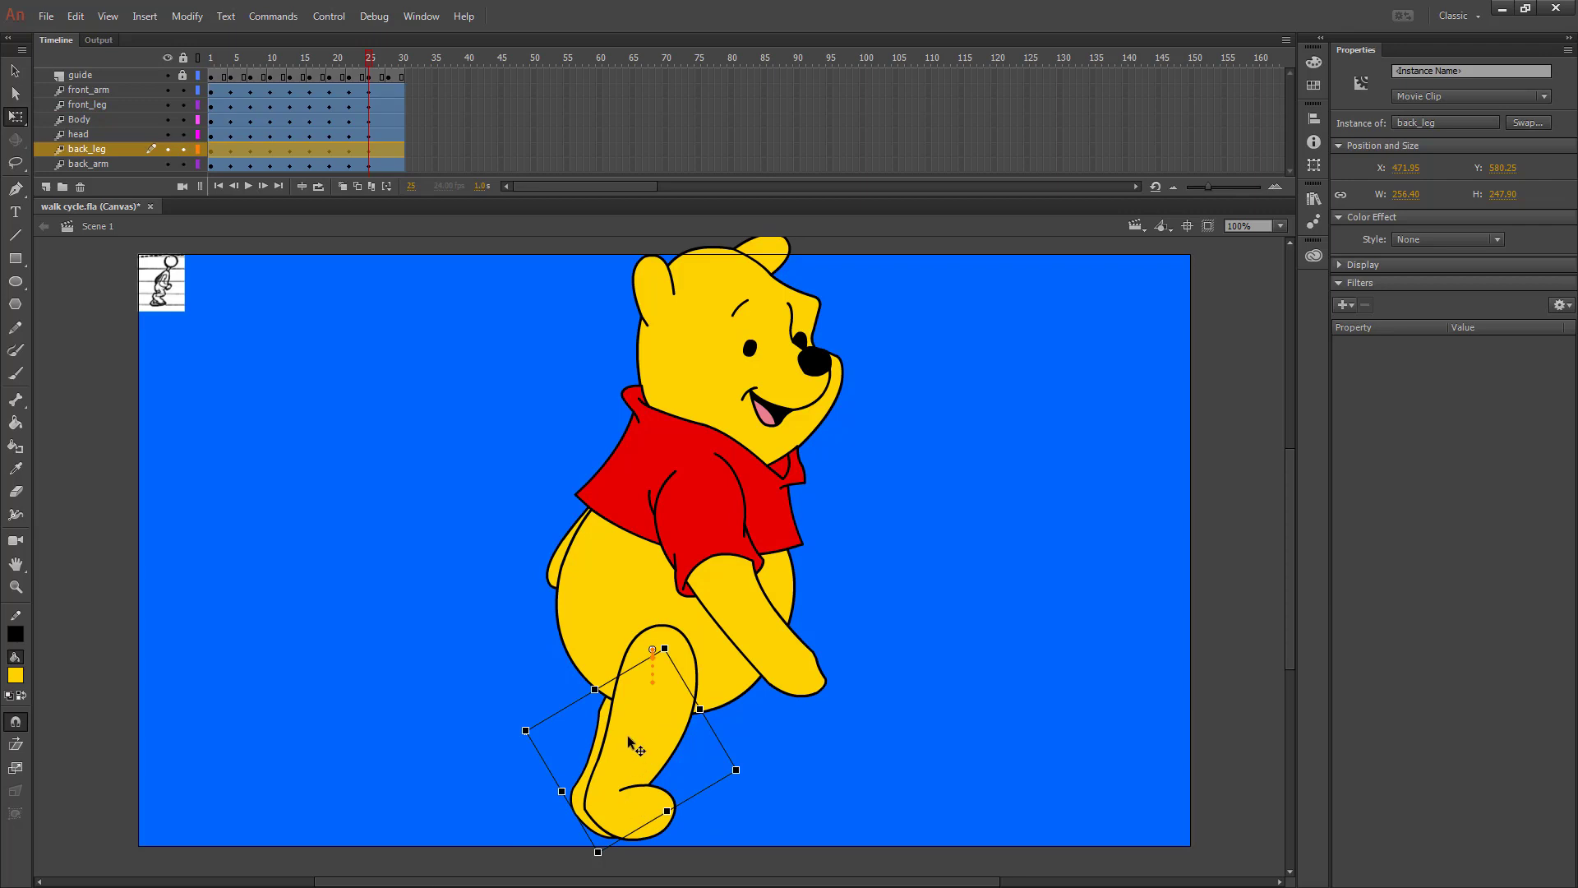
On frame 25, rotate the back arm out of sight behind the body and swing the front arm to hang almost straight down.
left_click(554, 565)
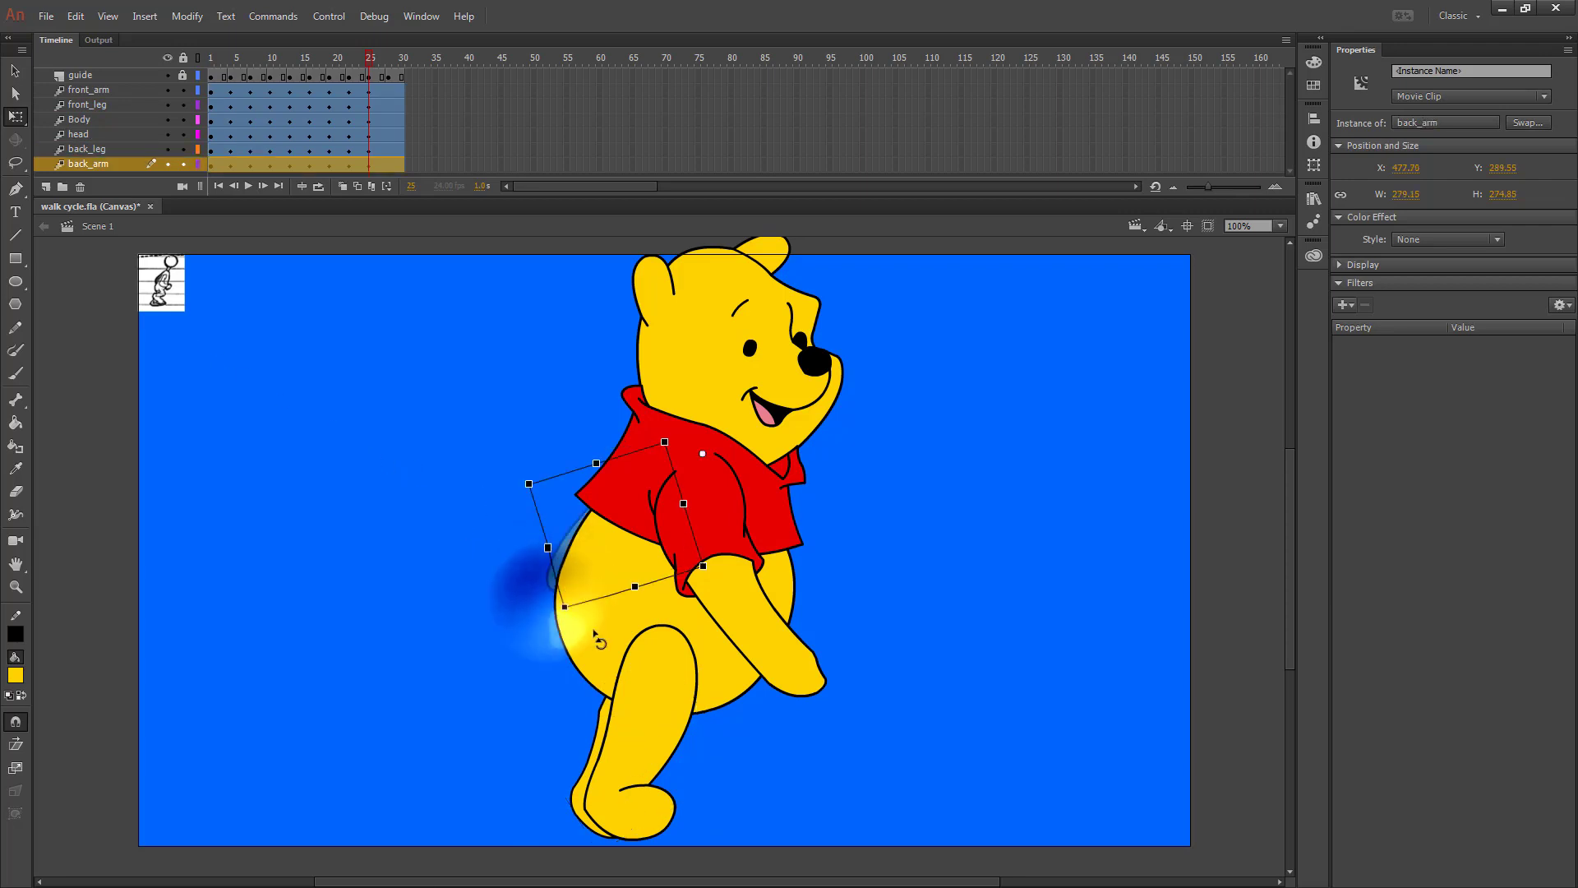
left_click(801, 670)
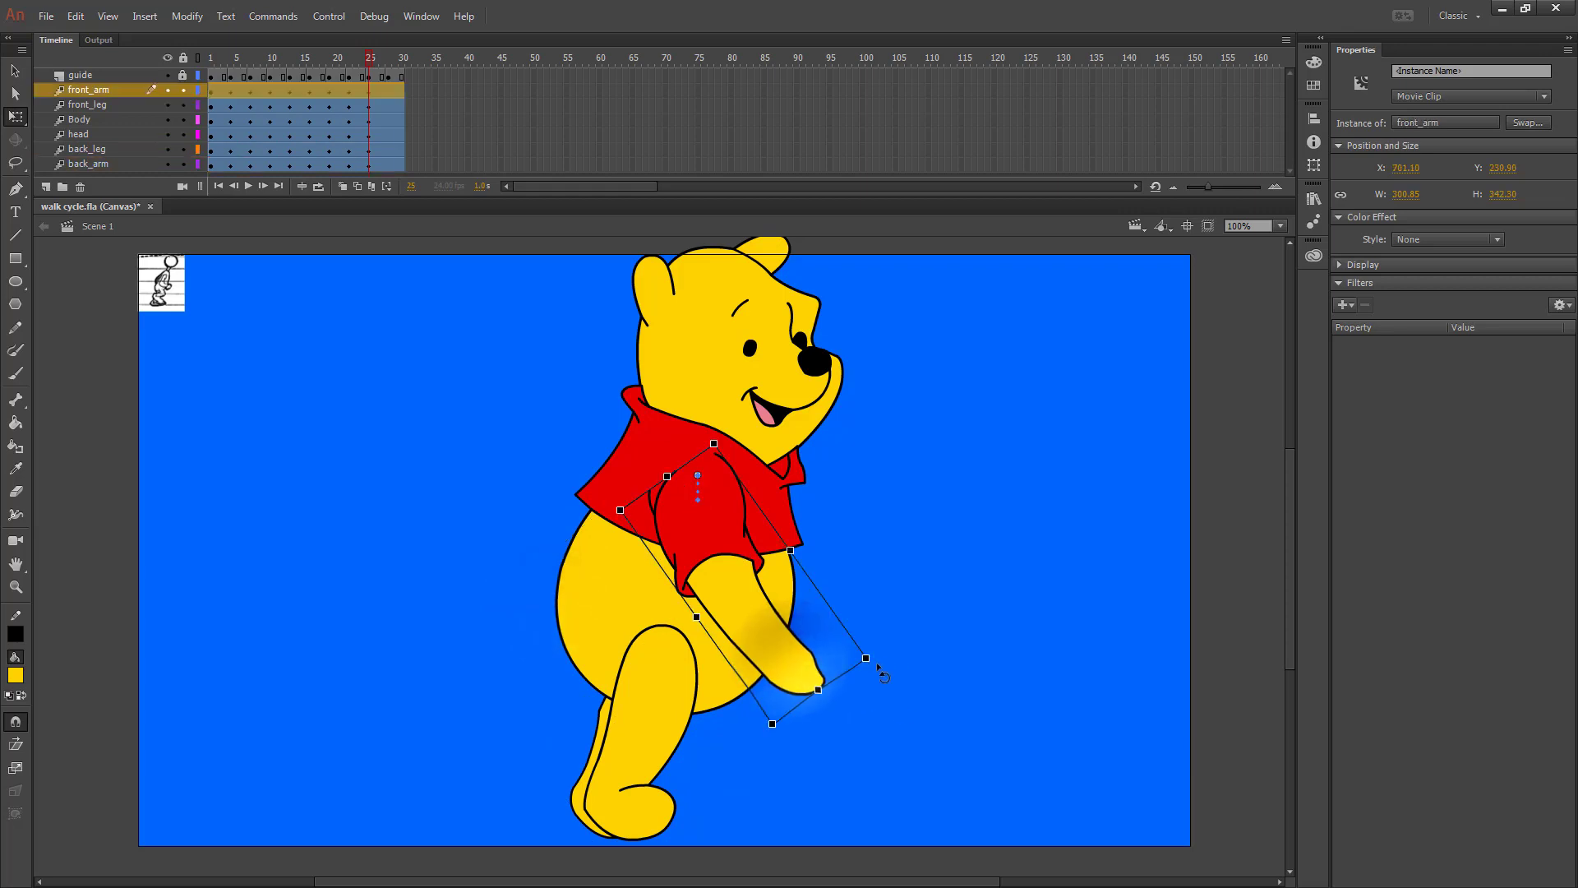
left_click_drag(875, 659, 769, 725)
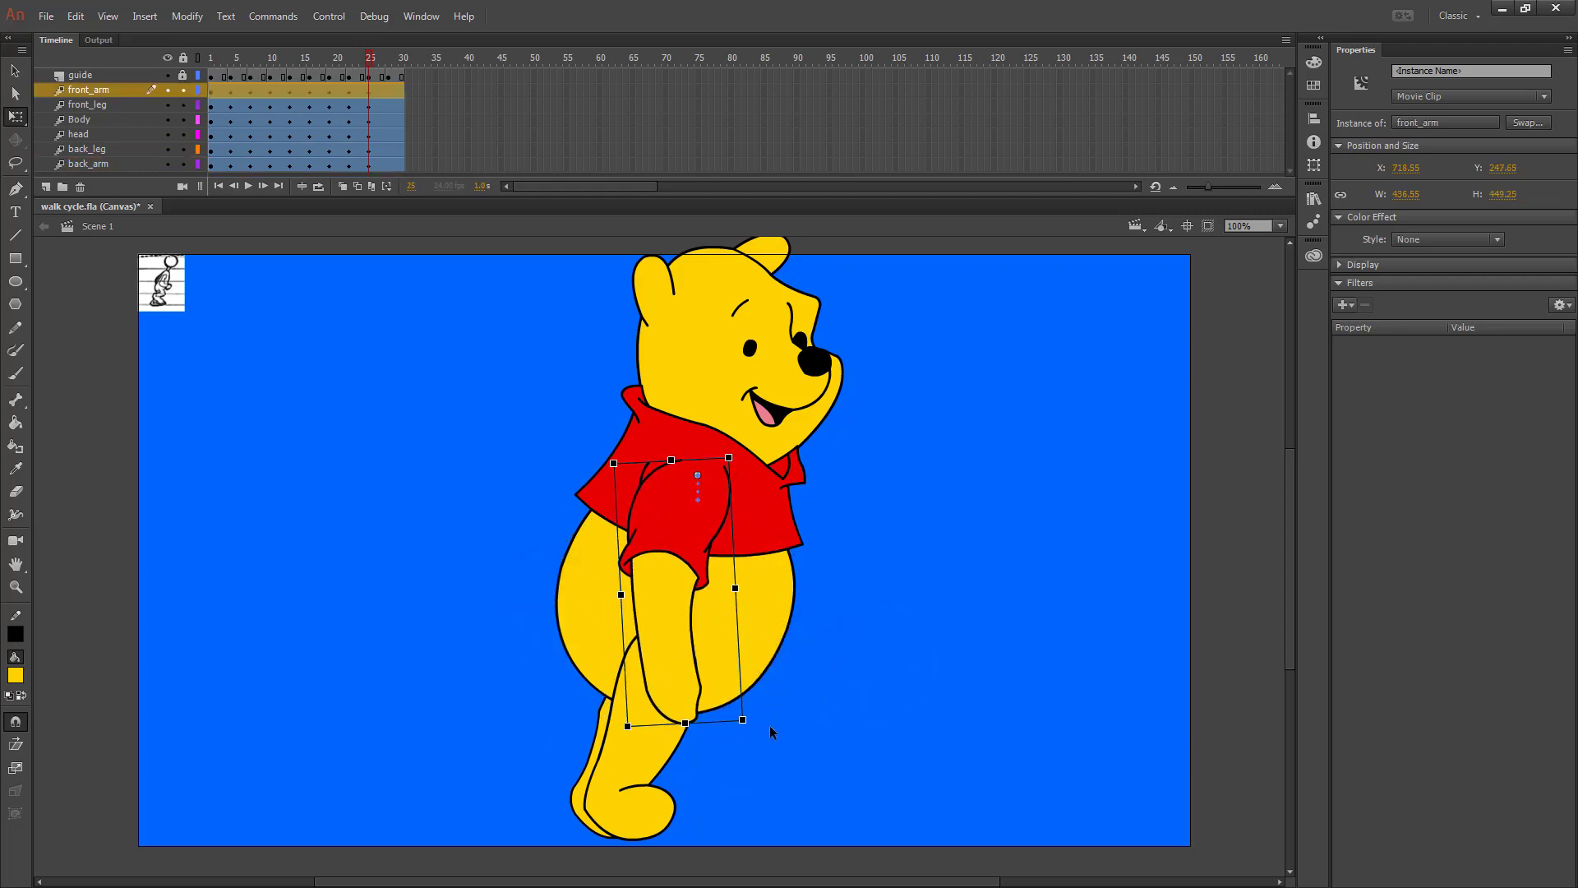
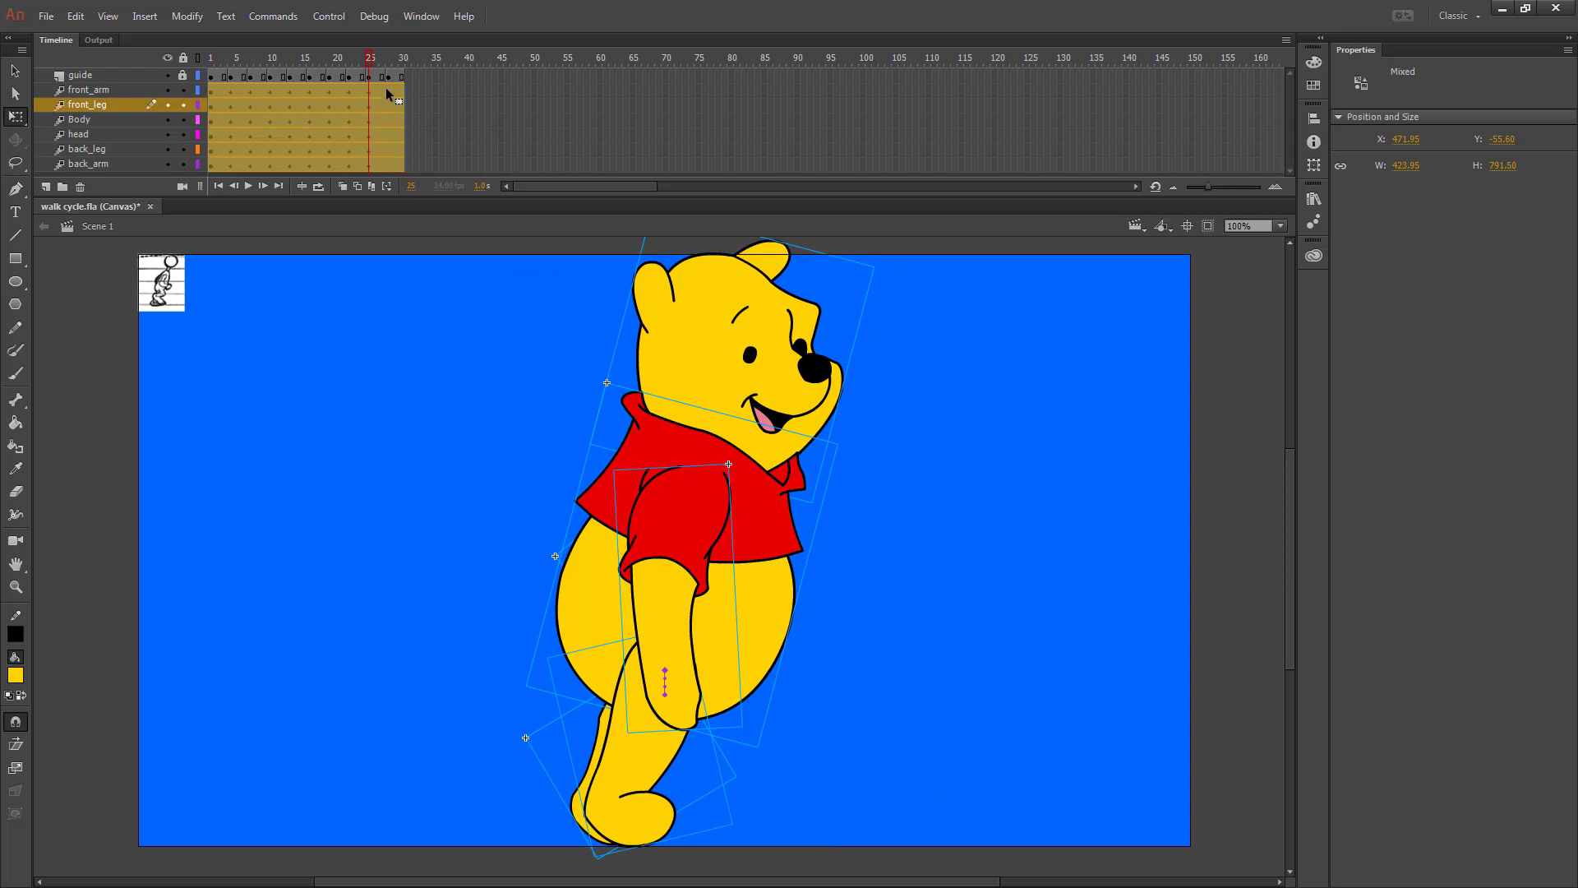
Insert keyframes for all properties at frame 28 on all six body part layers.
left_click(388, 91)
left_click(487, 104)
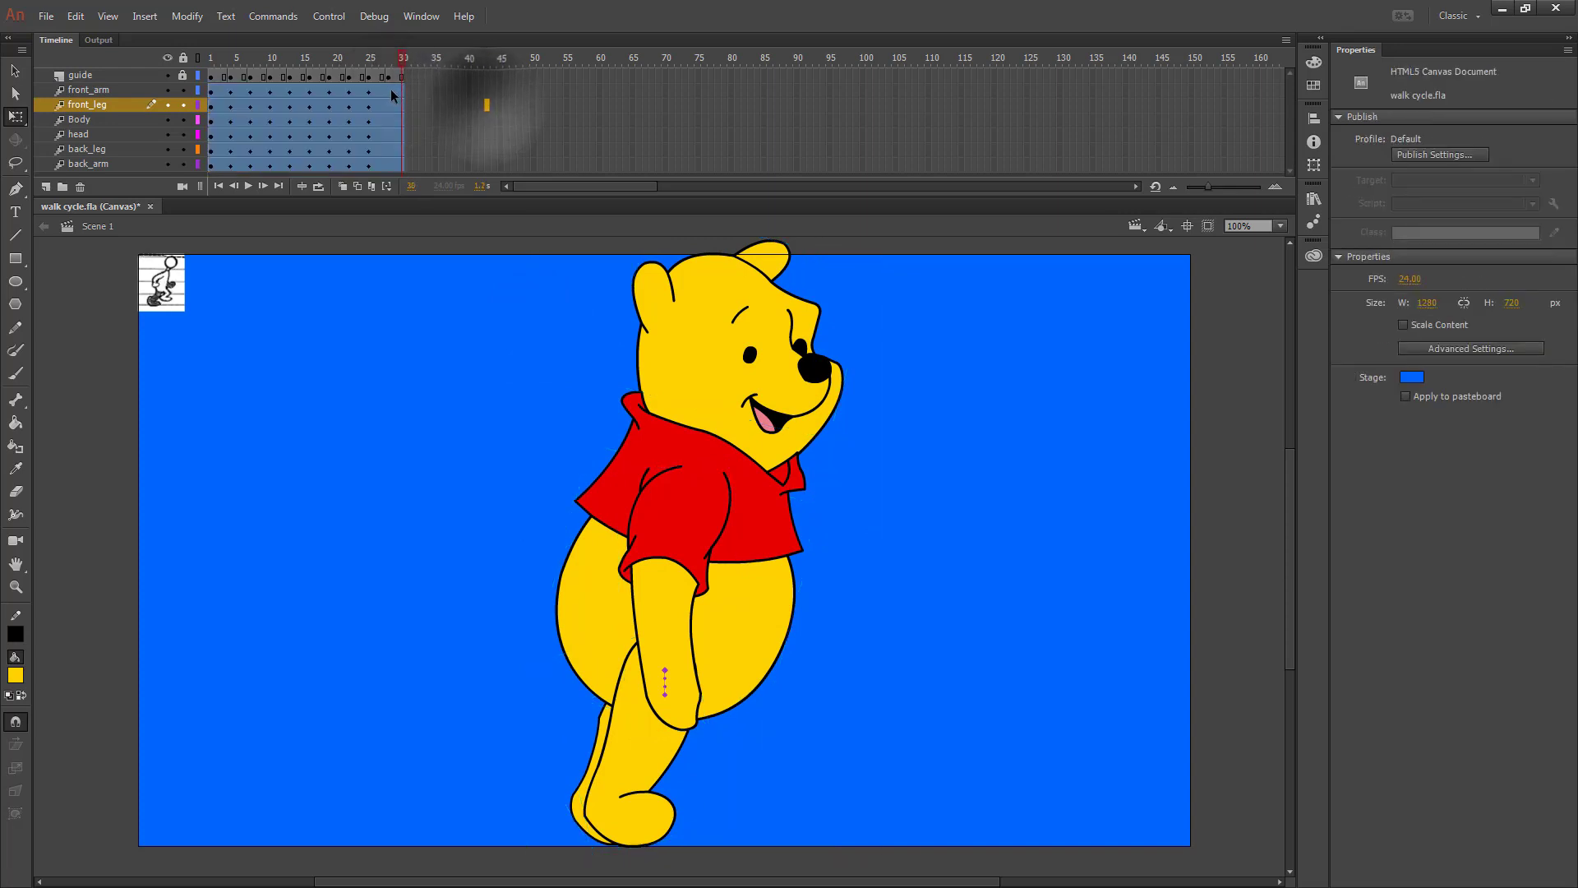
left_click(388, 163)
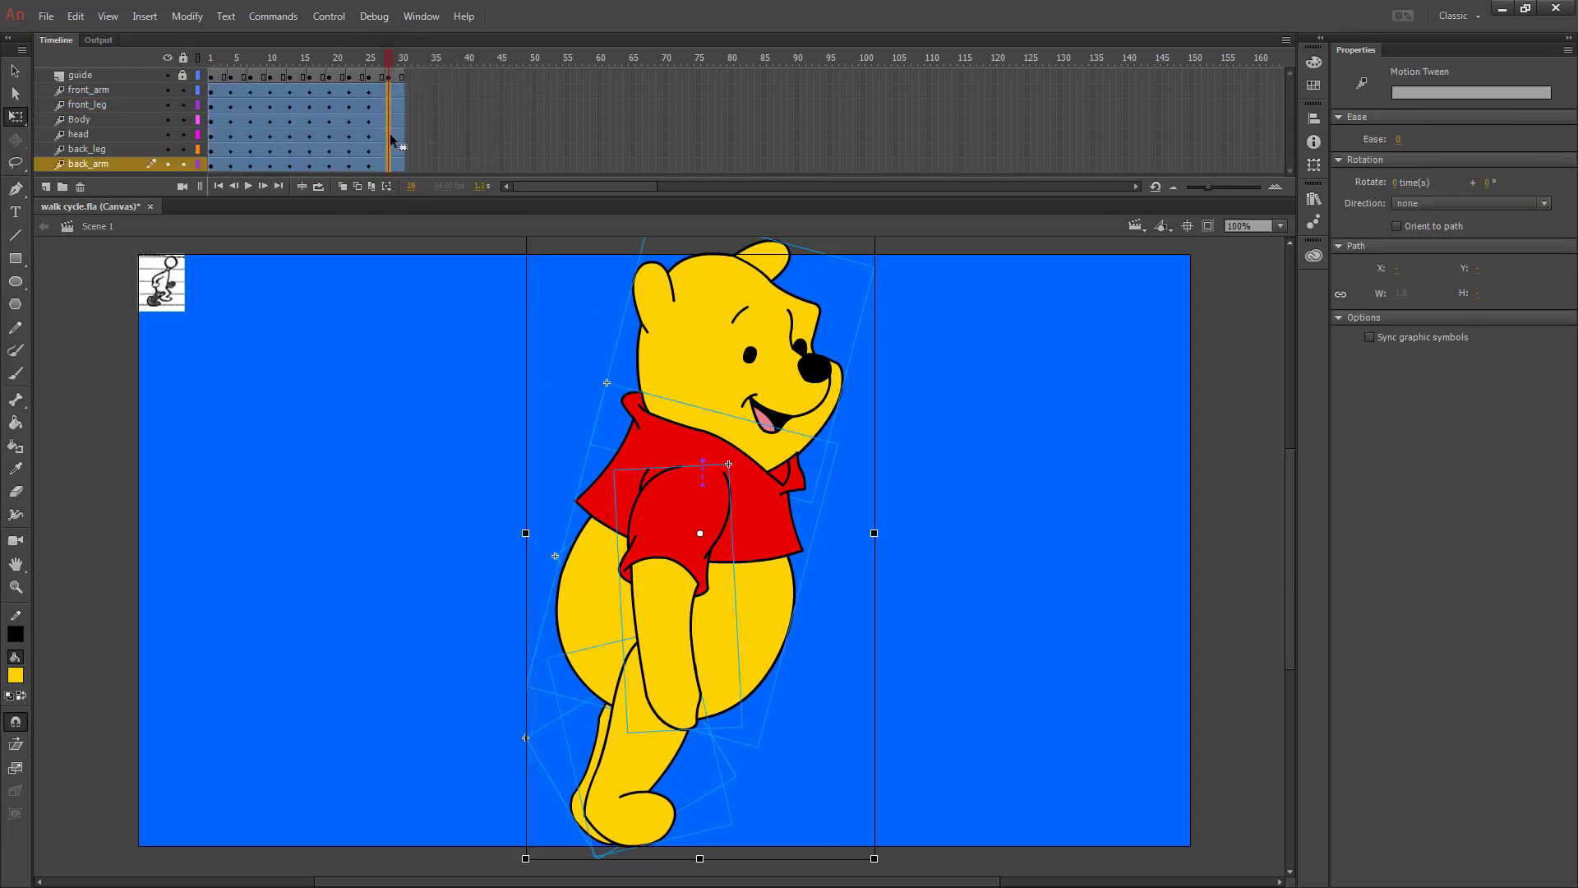
right_click(389, 134)
mouse_move(508, 284)
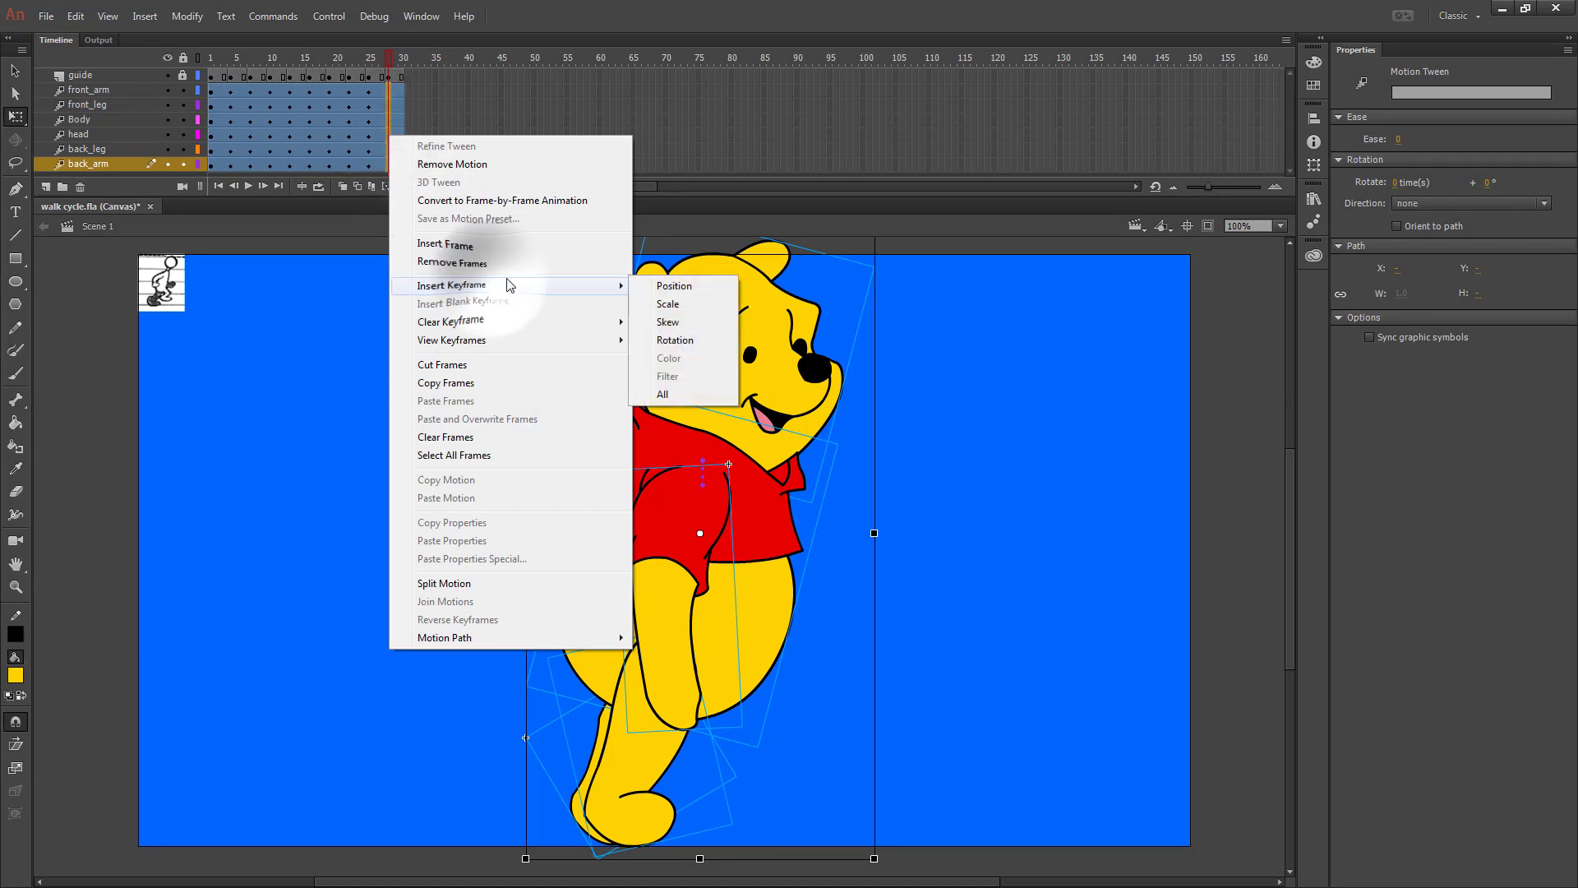
left_click(685, 397)
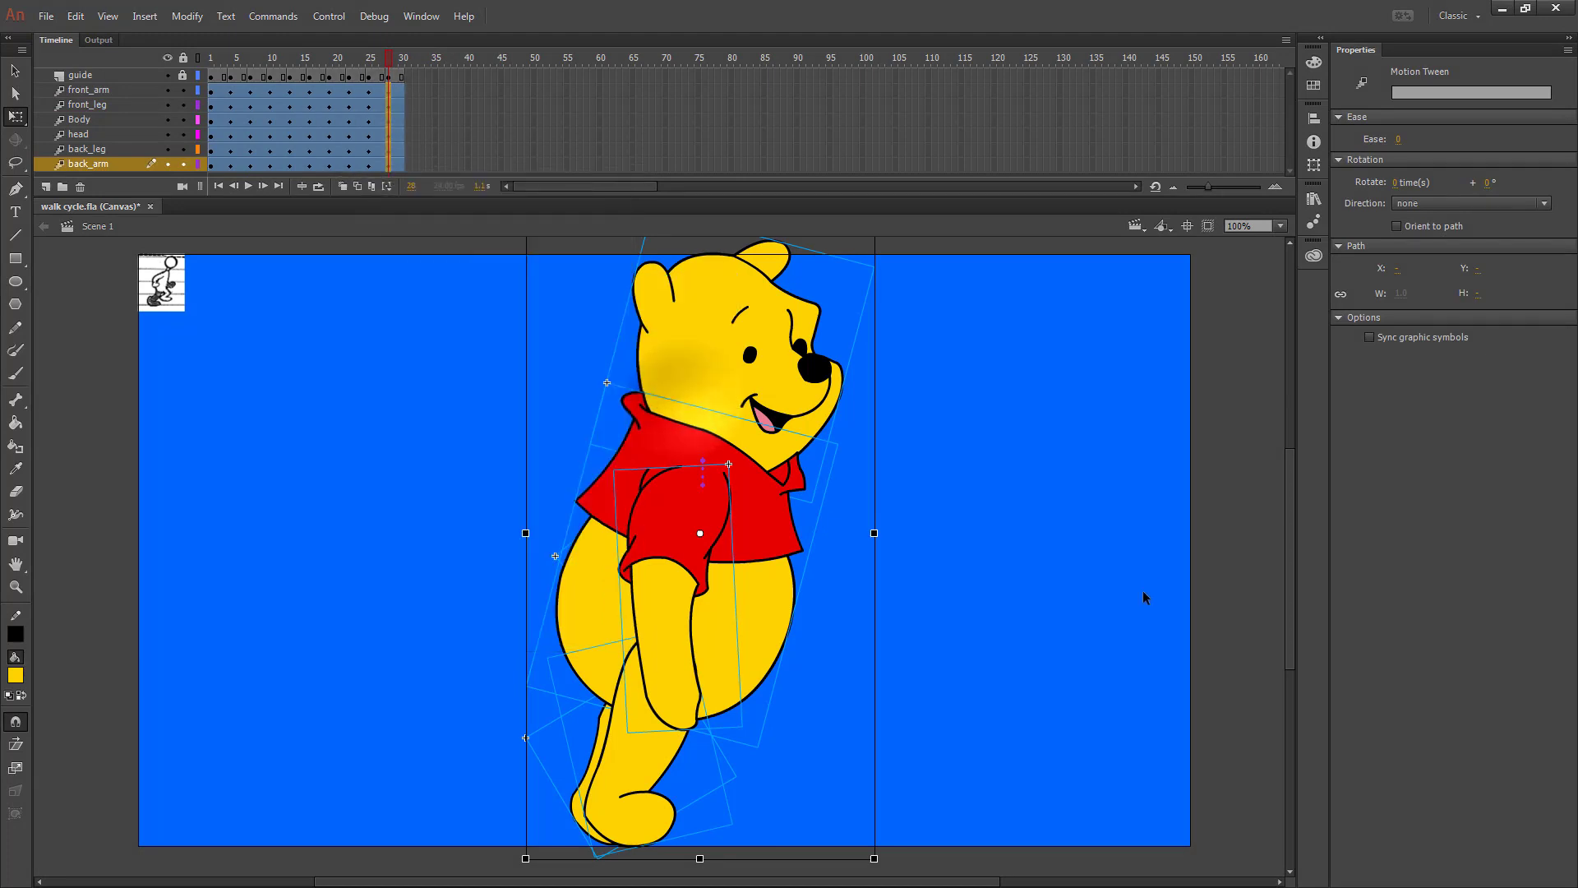
left_click(1023, 629)
On frame 28, swing the front arm backward past the body and rotate the front leg forward.
left_click(662, 615)
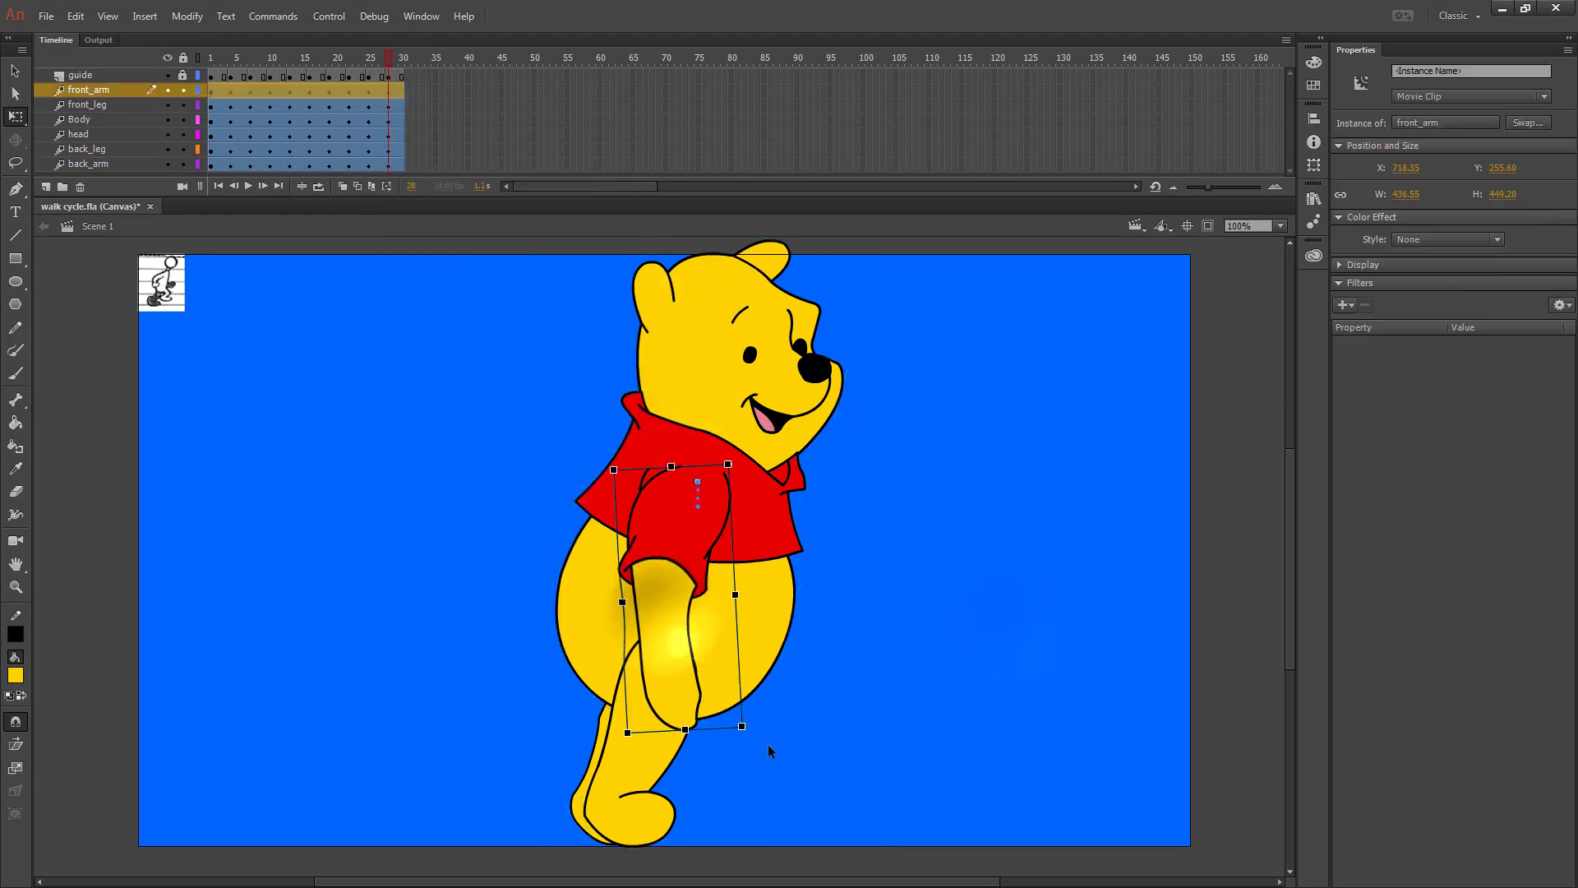
left_click_drag(730, 732, 596, 709)
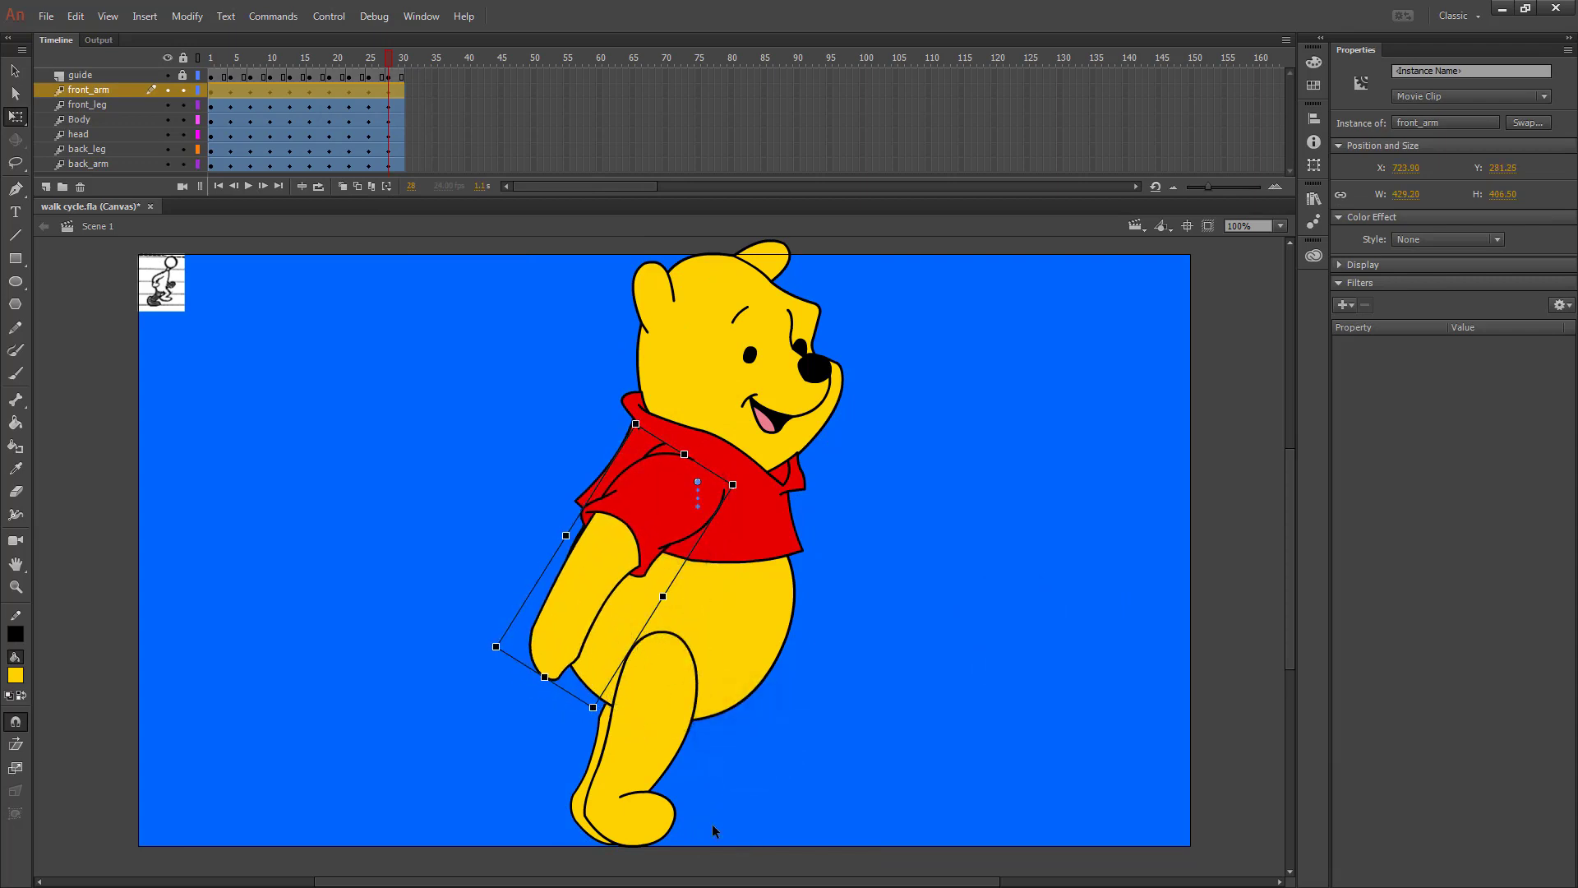
left_click(662, 814)
left_click_drag(736, 847, 835, 766)
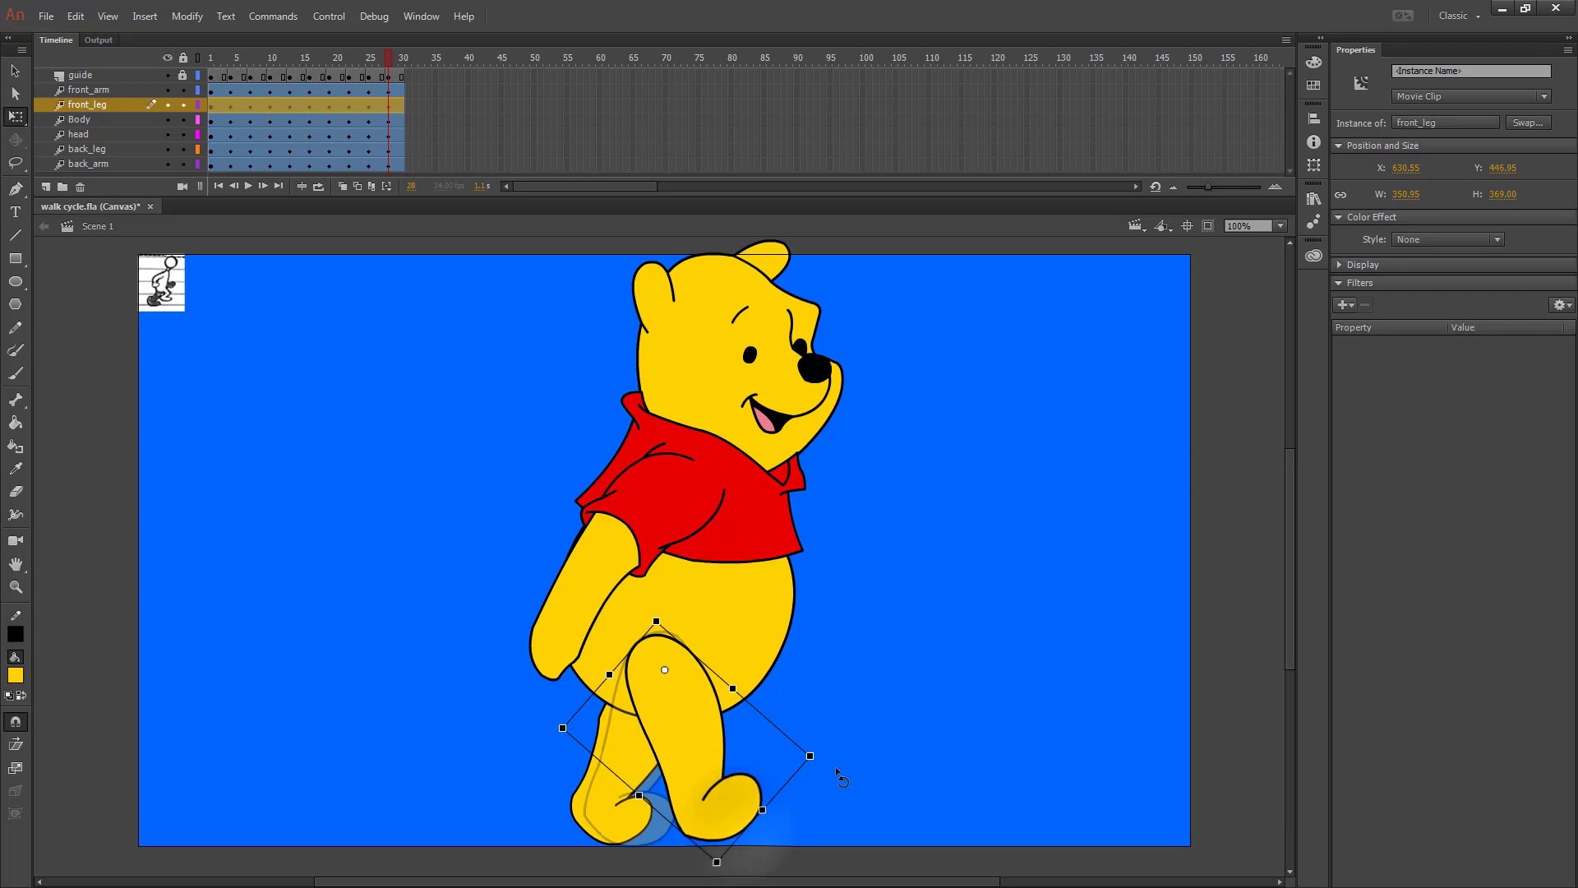
On frame 28, rotate the back leg further backward and swing the back arm forward so its hand shows in front of the belly.
left_click(608, 815)
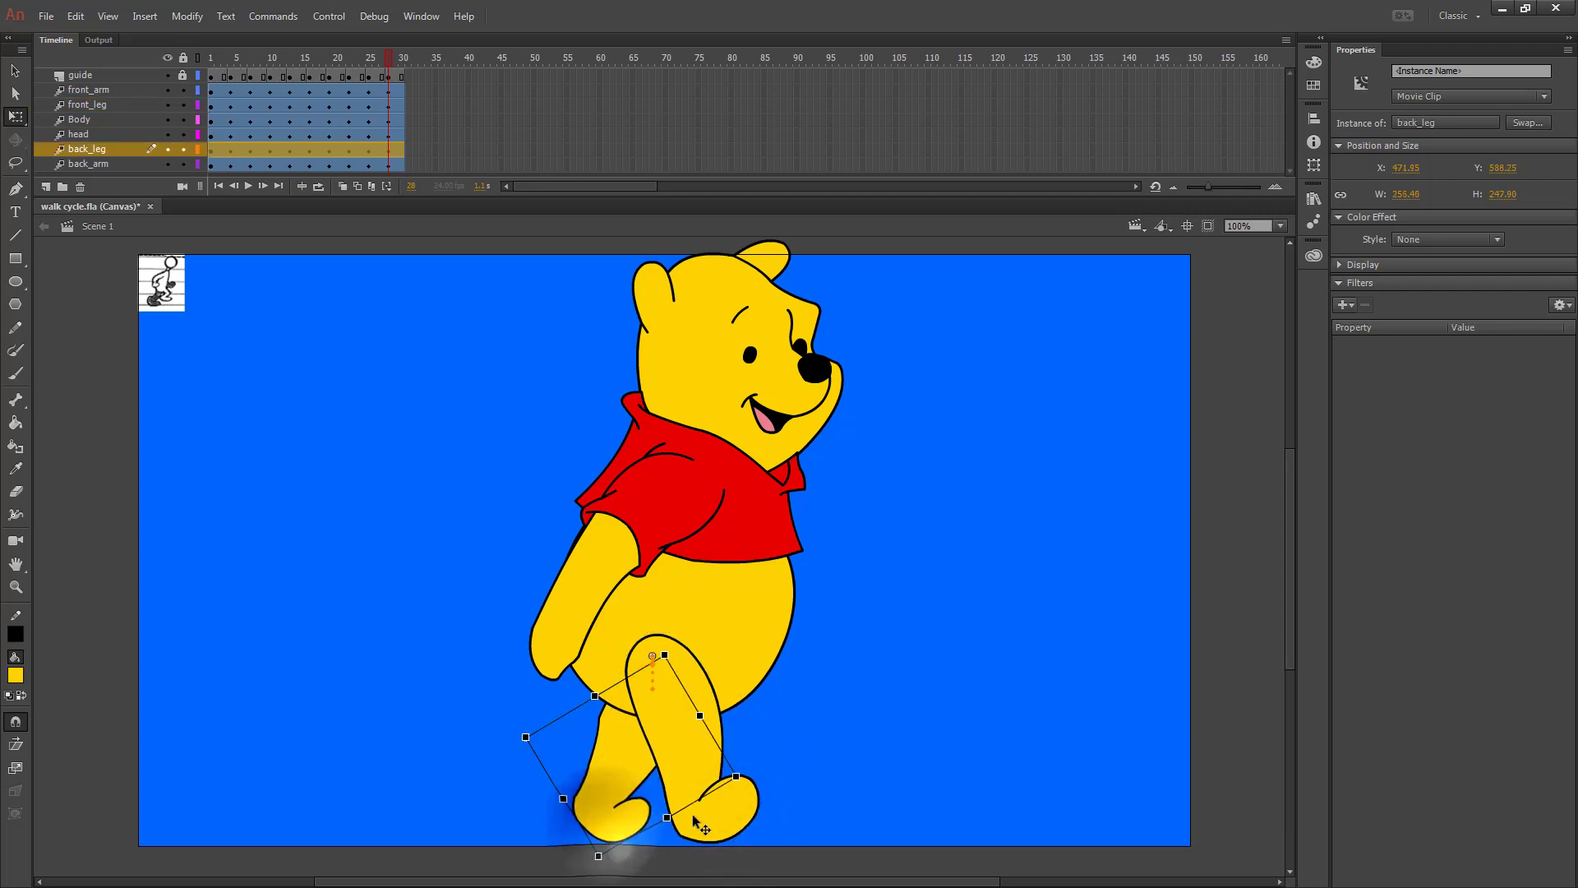
left_click_drag(752, 789, 727, 822)
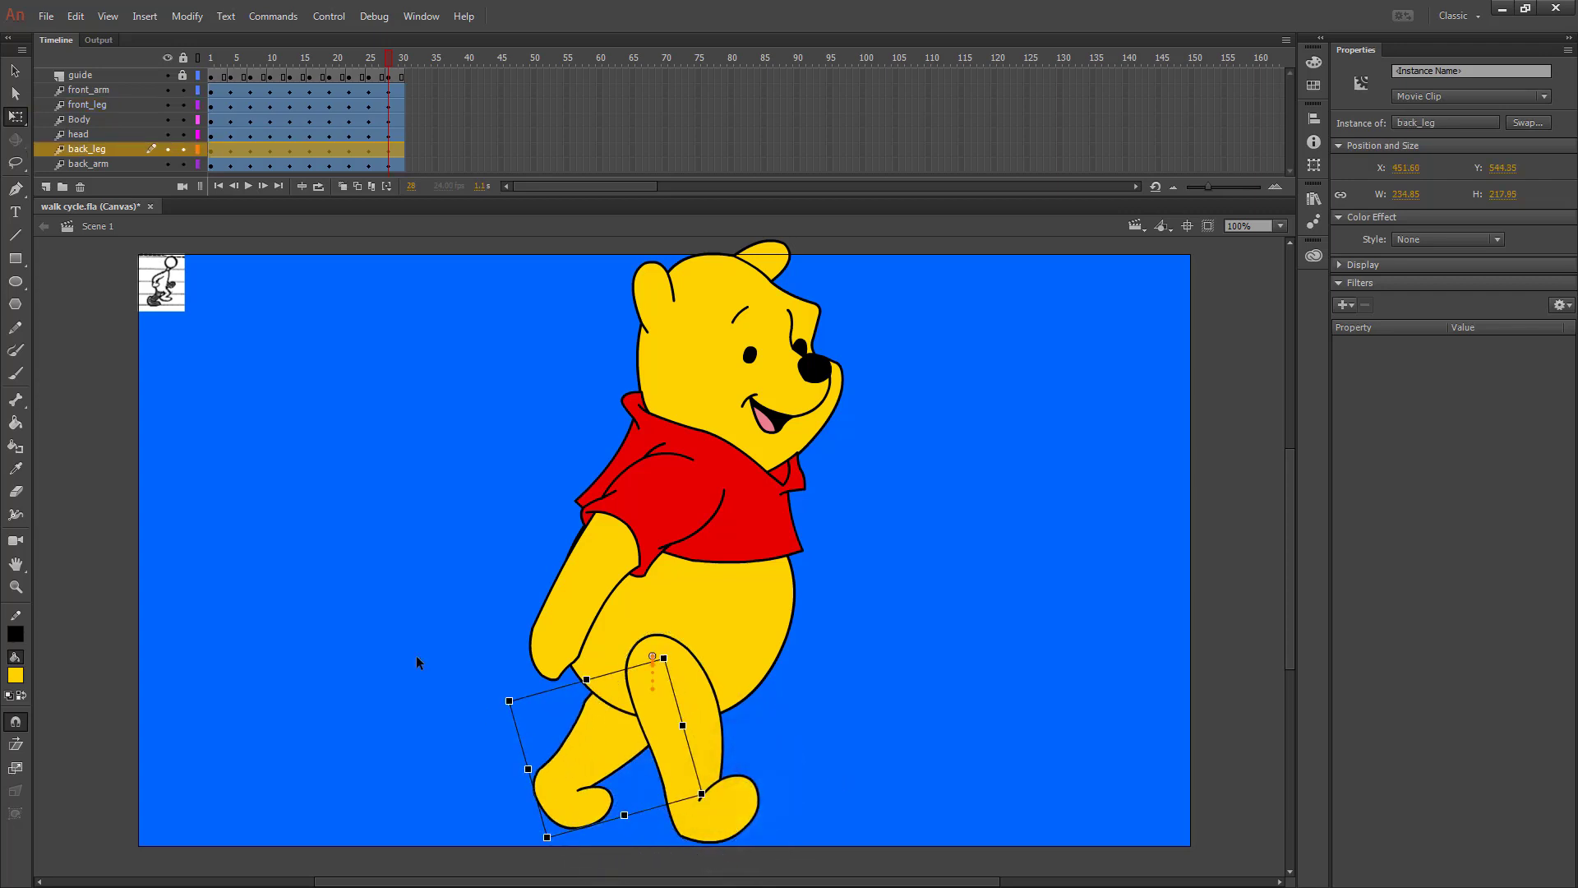
left_click(82, 164)
left_click_drag(641, 665, 844, 669)
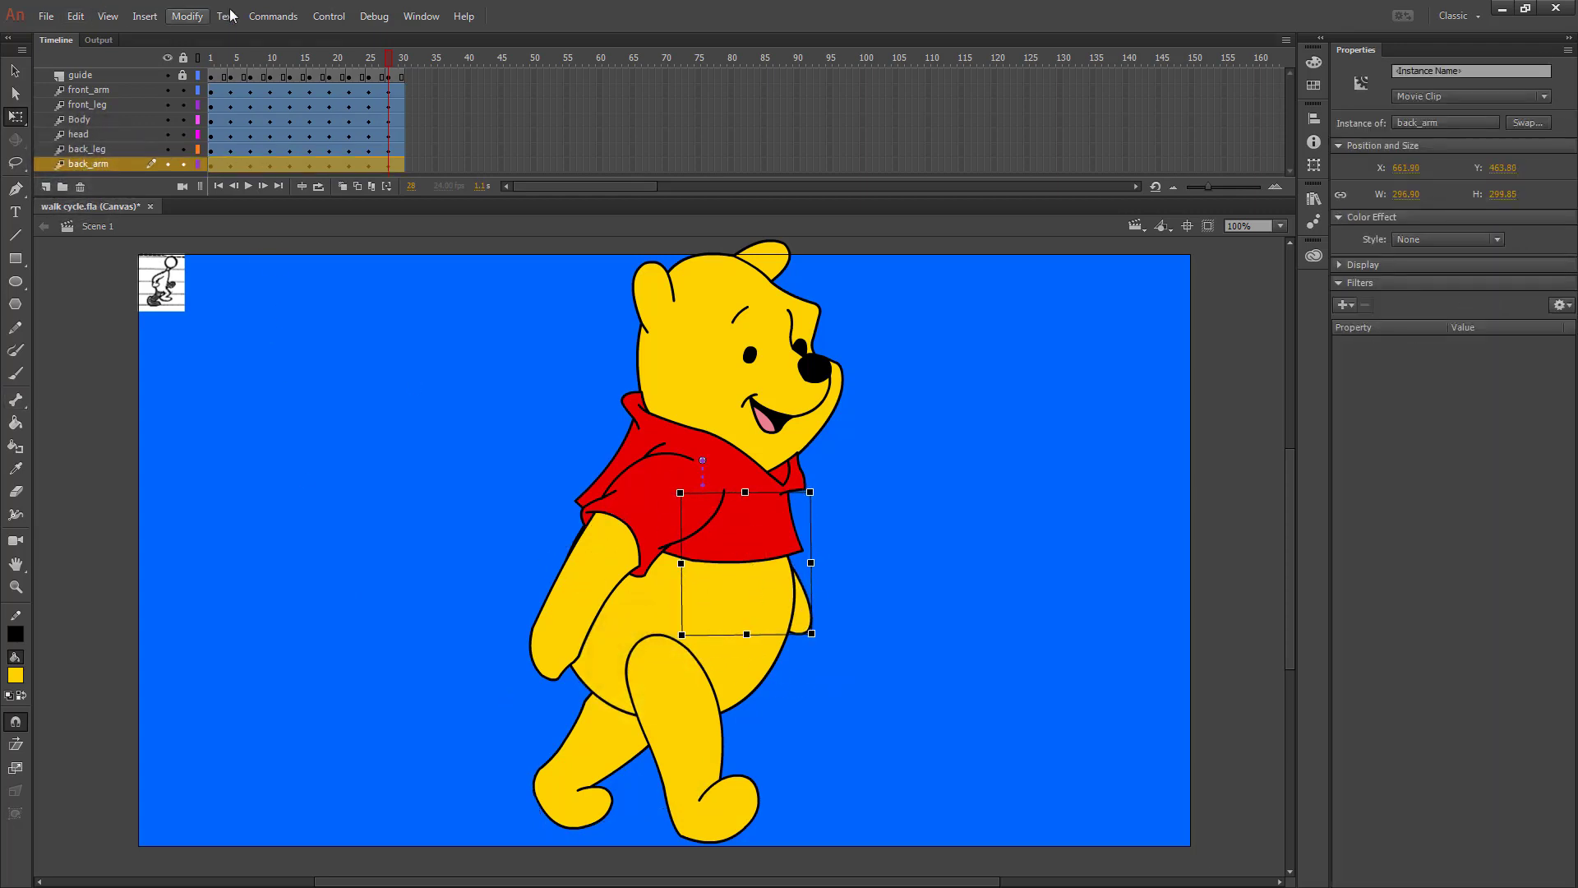
Copy frame 1 of the guide layer and paste it at frame 31 of the same layer.
mouse_move(388, 59)
left_mouse_down()
mouse_move(414, 57)
mouse_move(389, 59)
left_mouse_up()
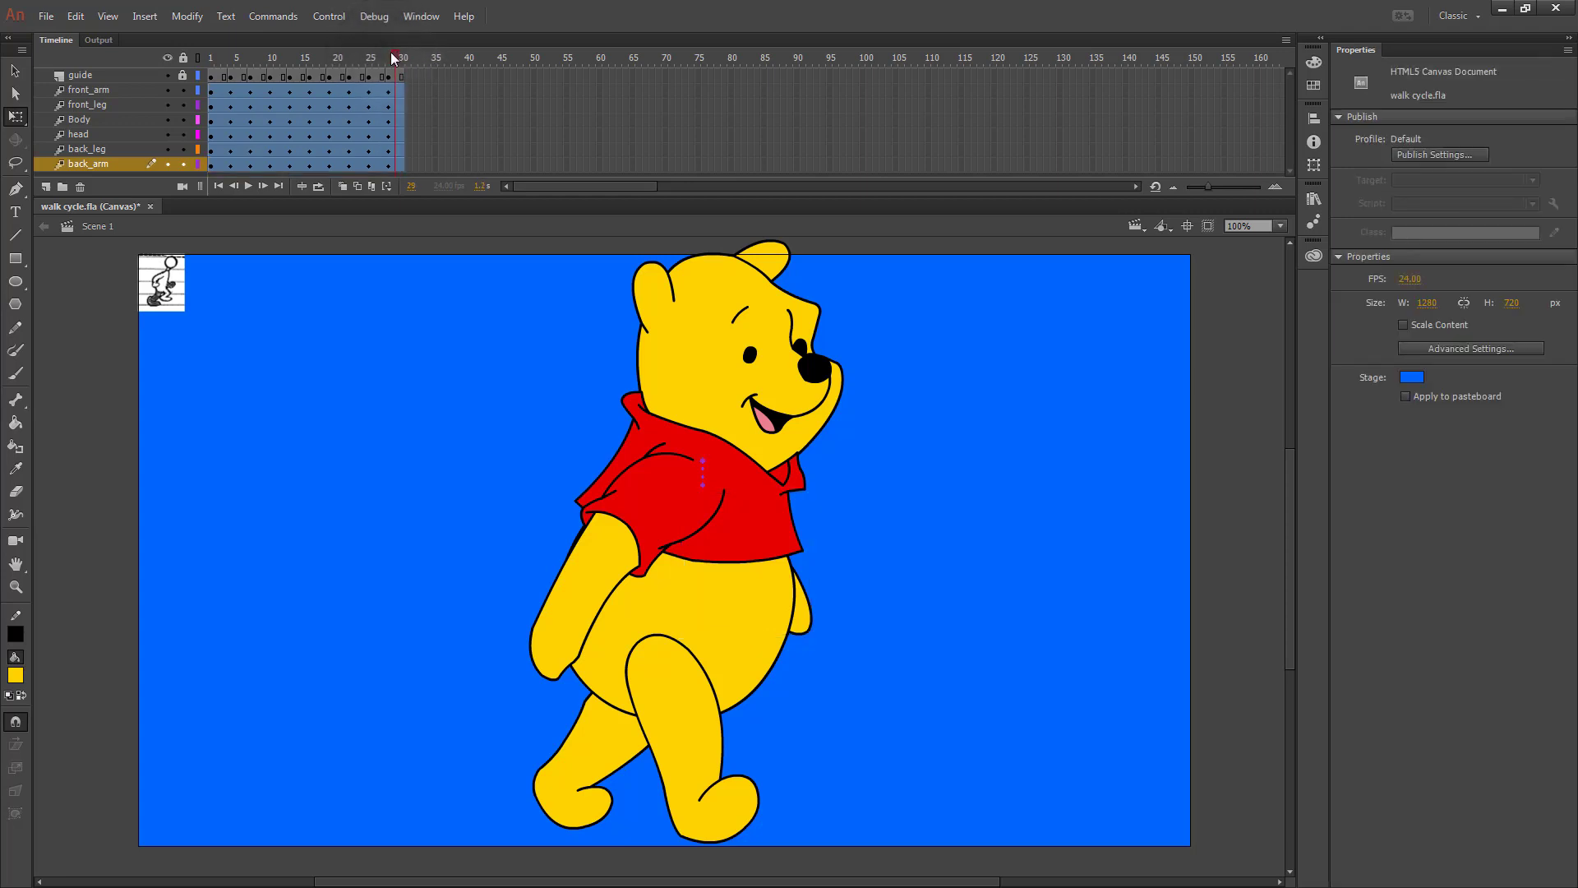
left_click(213, 77)
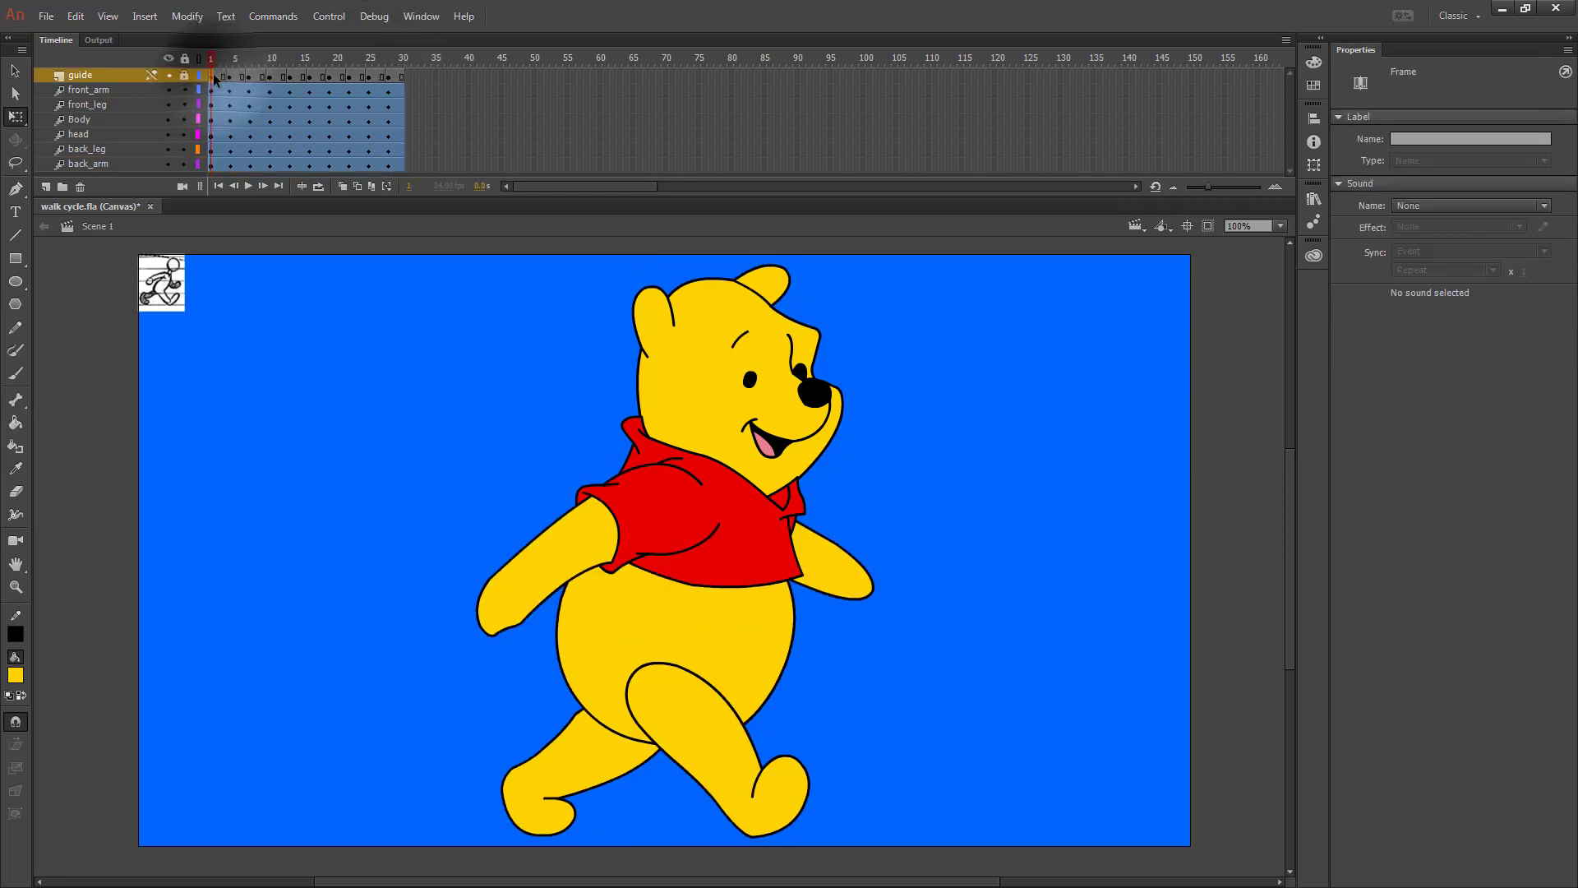
right_click(211, 80)
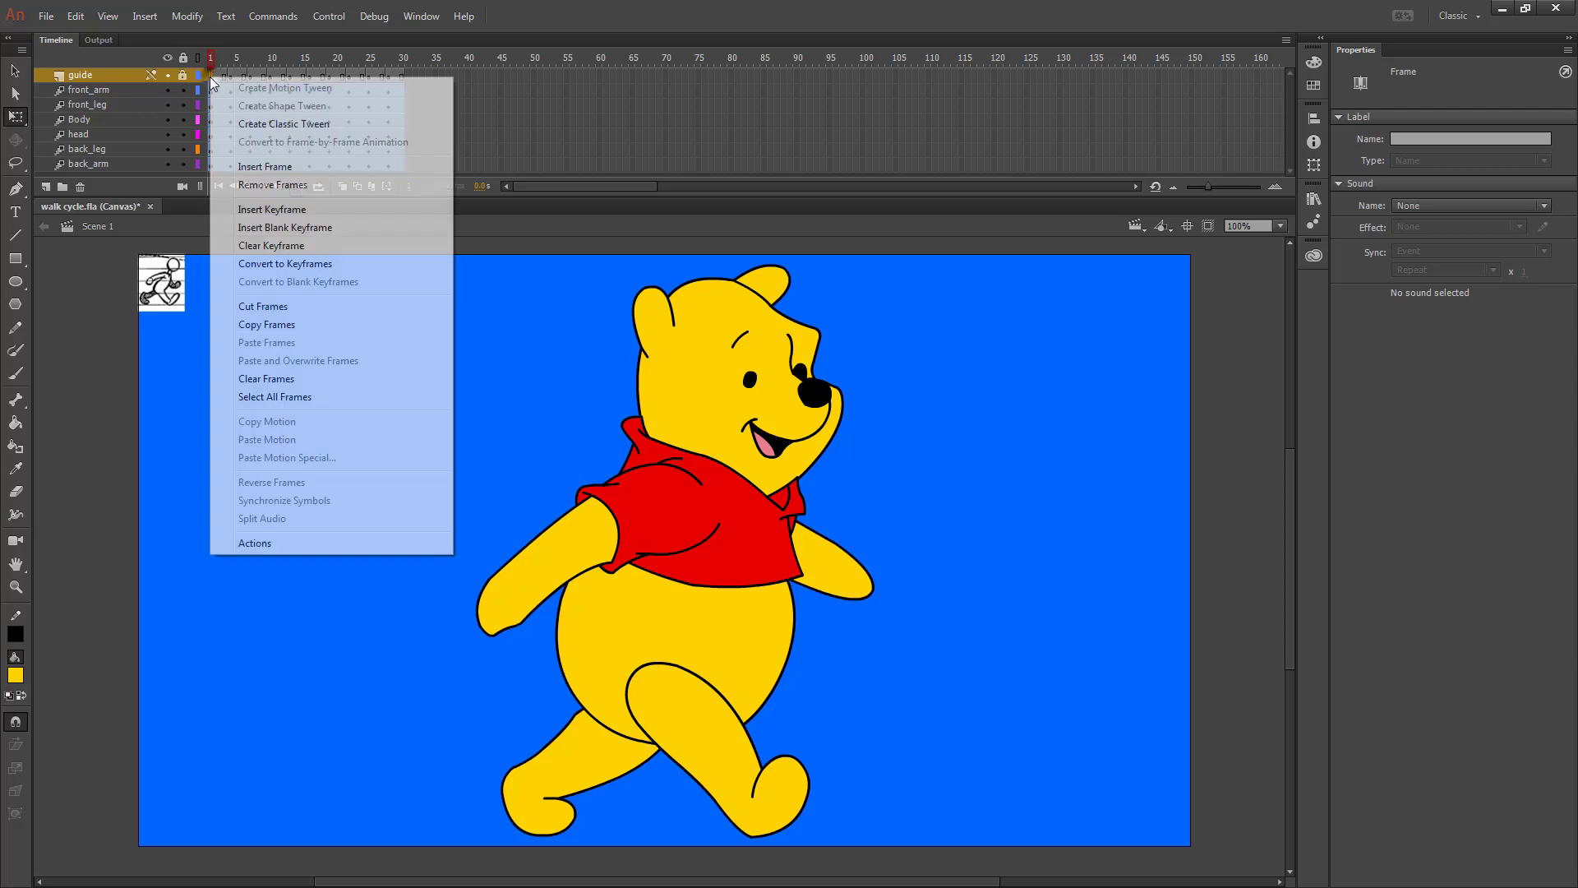
left_click(287, 317)
left_click(407, 76)
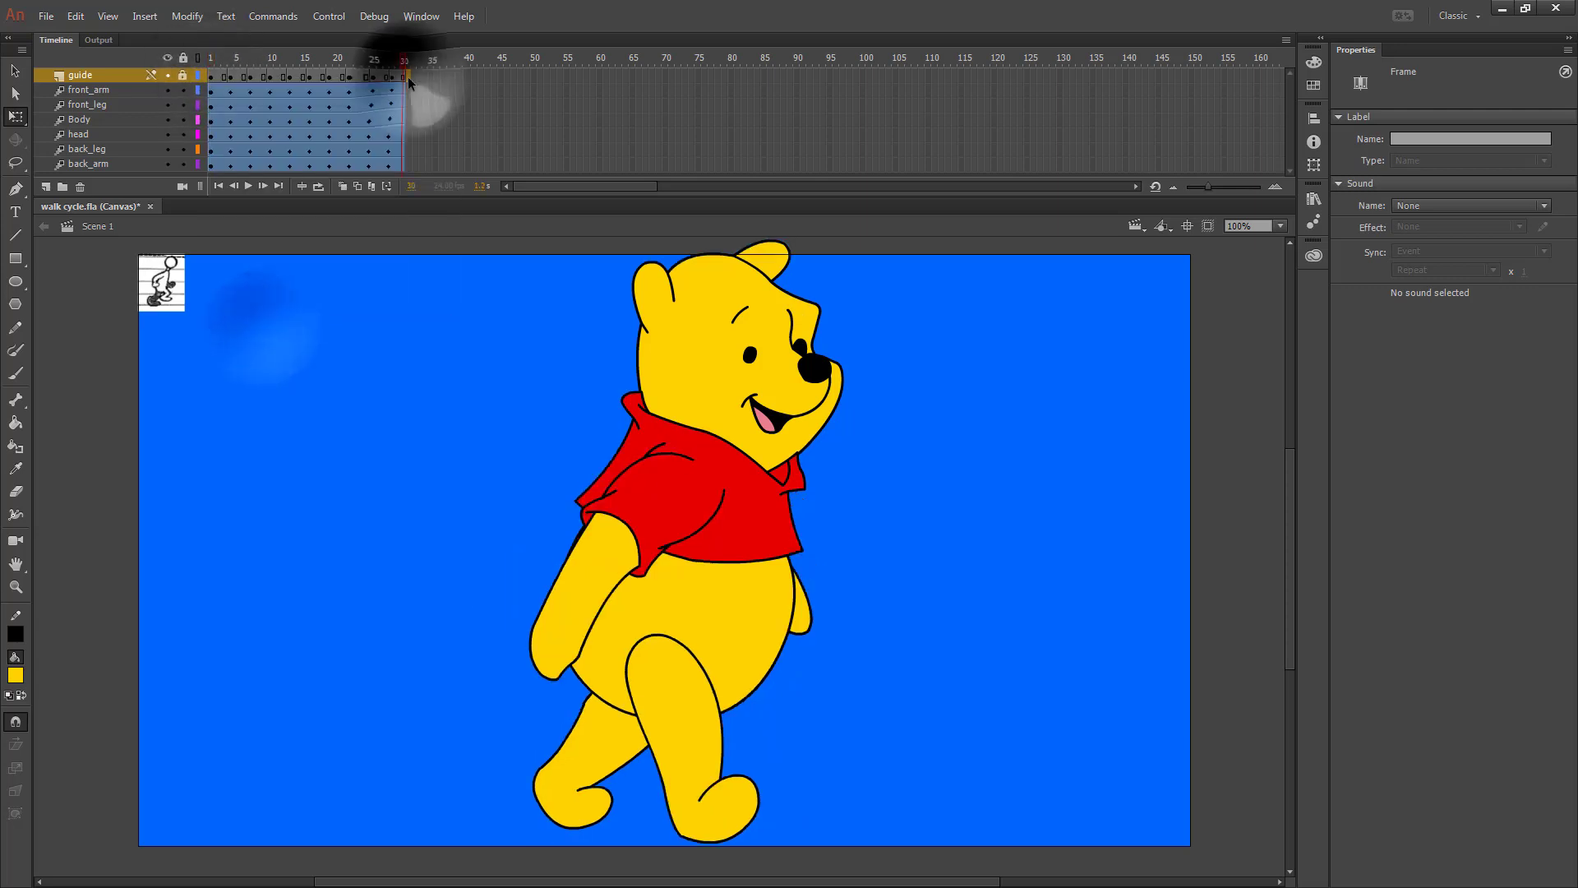
right_click(408, 76)
left_click(489, 344)
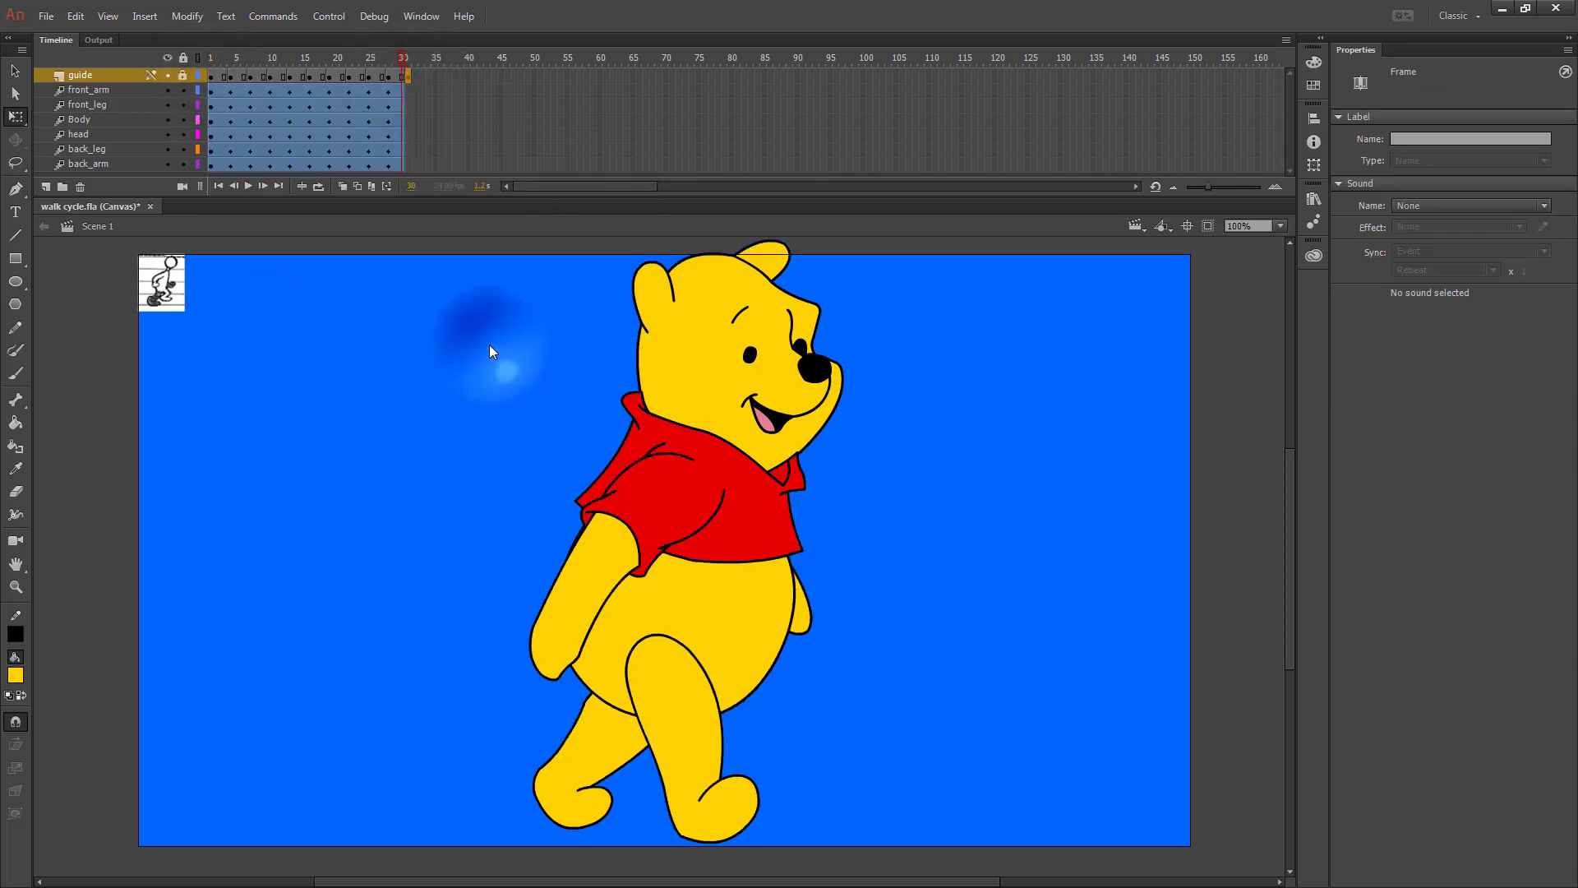
Extend the six body part layers to frame 31 by inserting frames.
left_click(411, 58)
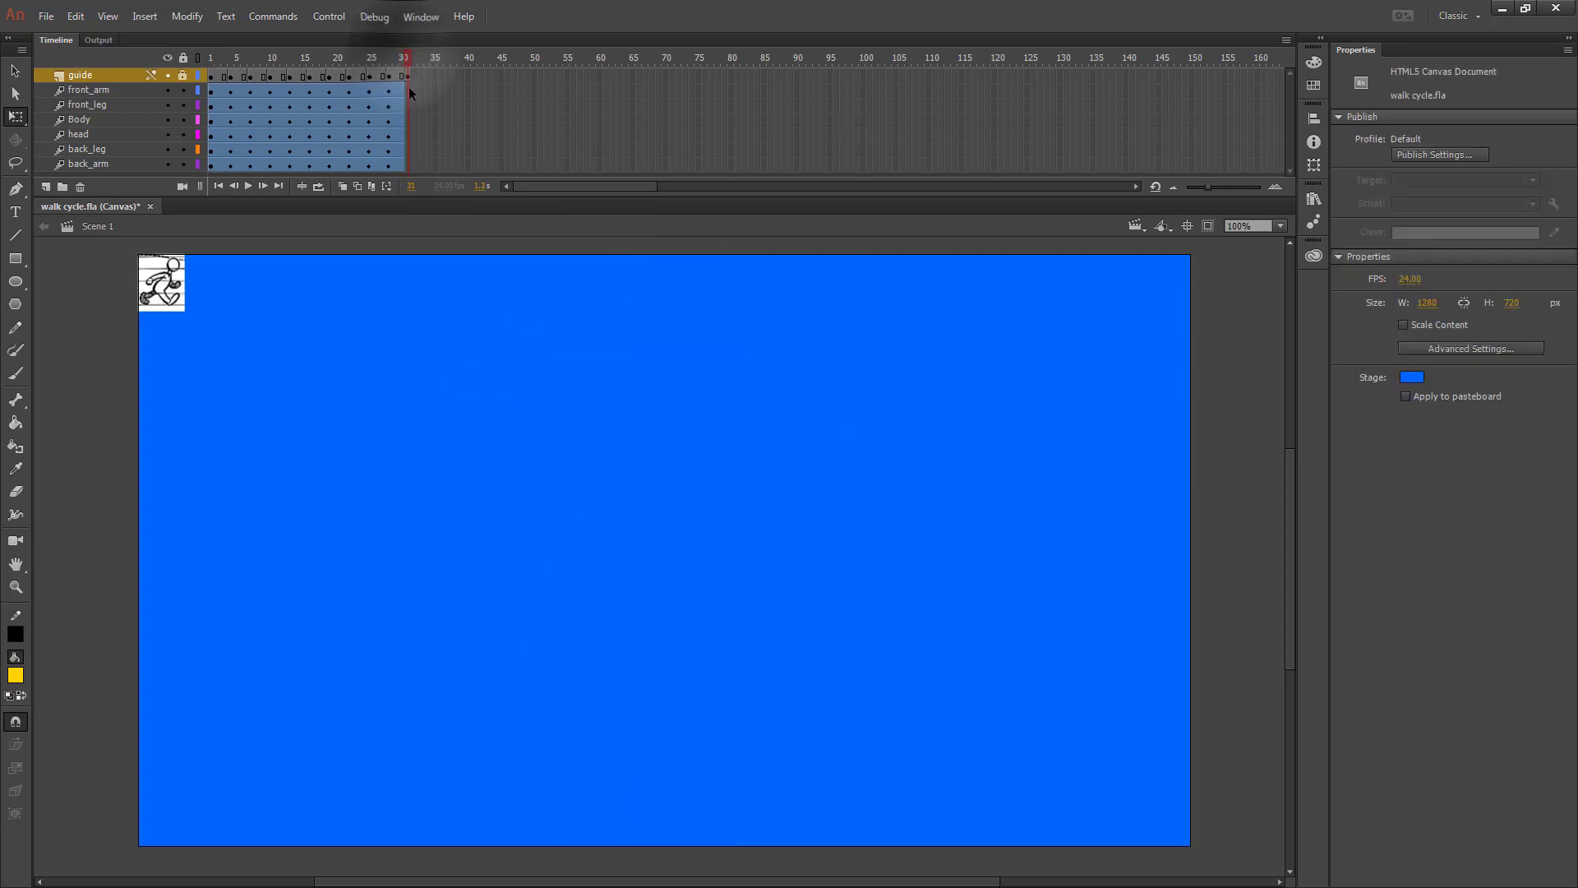
left_click_drag(409, 90, 409, 166)
right_click(409, 157)
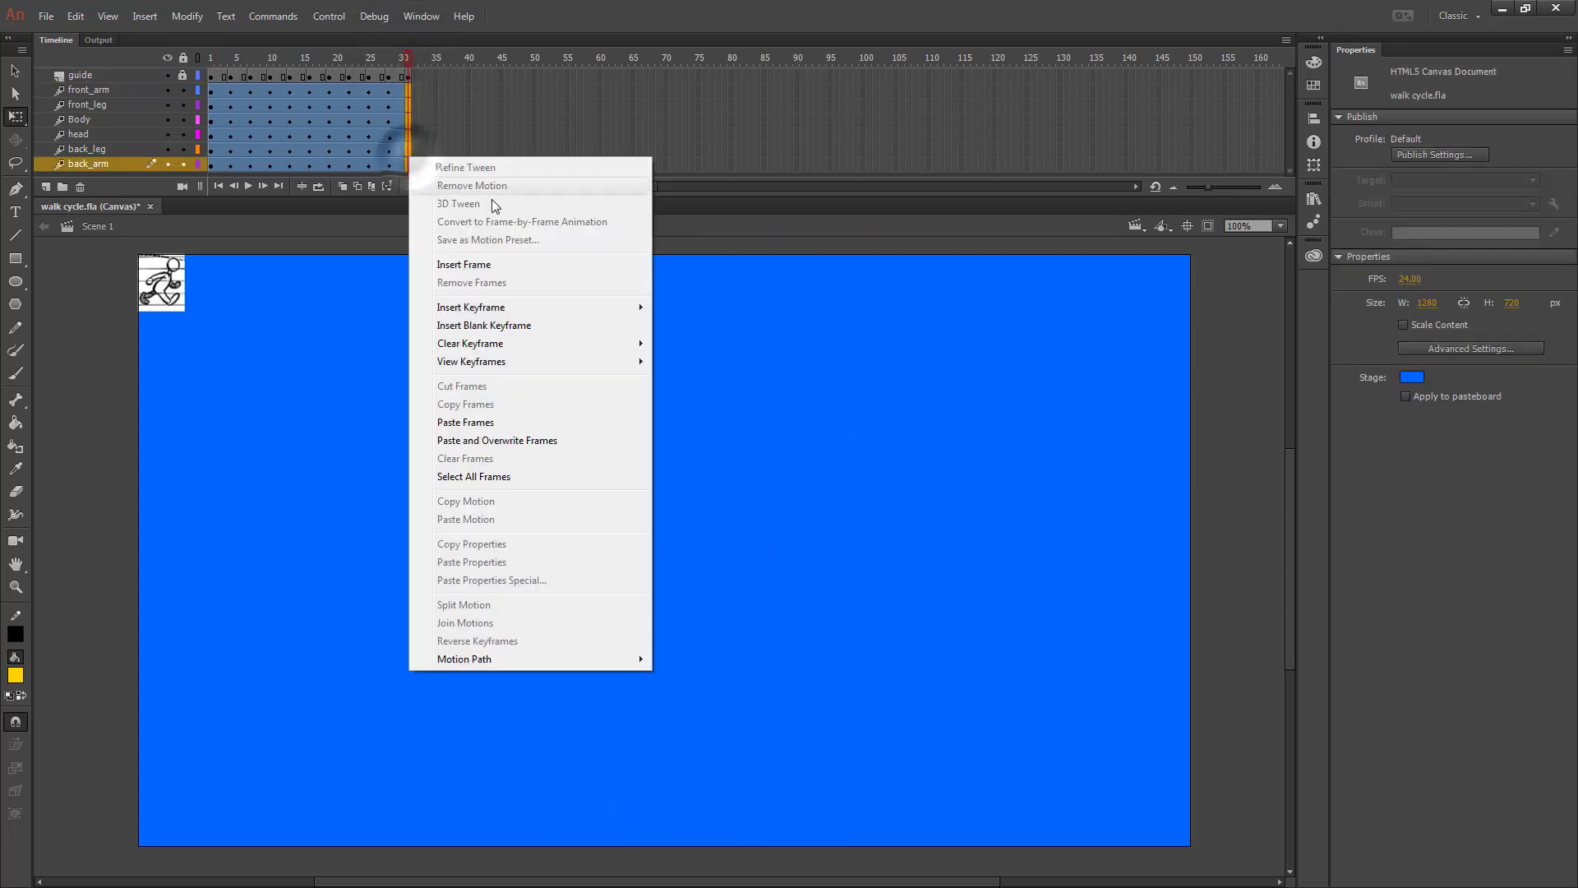
left_click(491, 265)
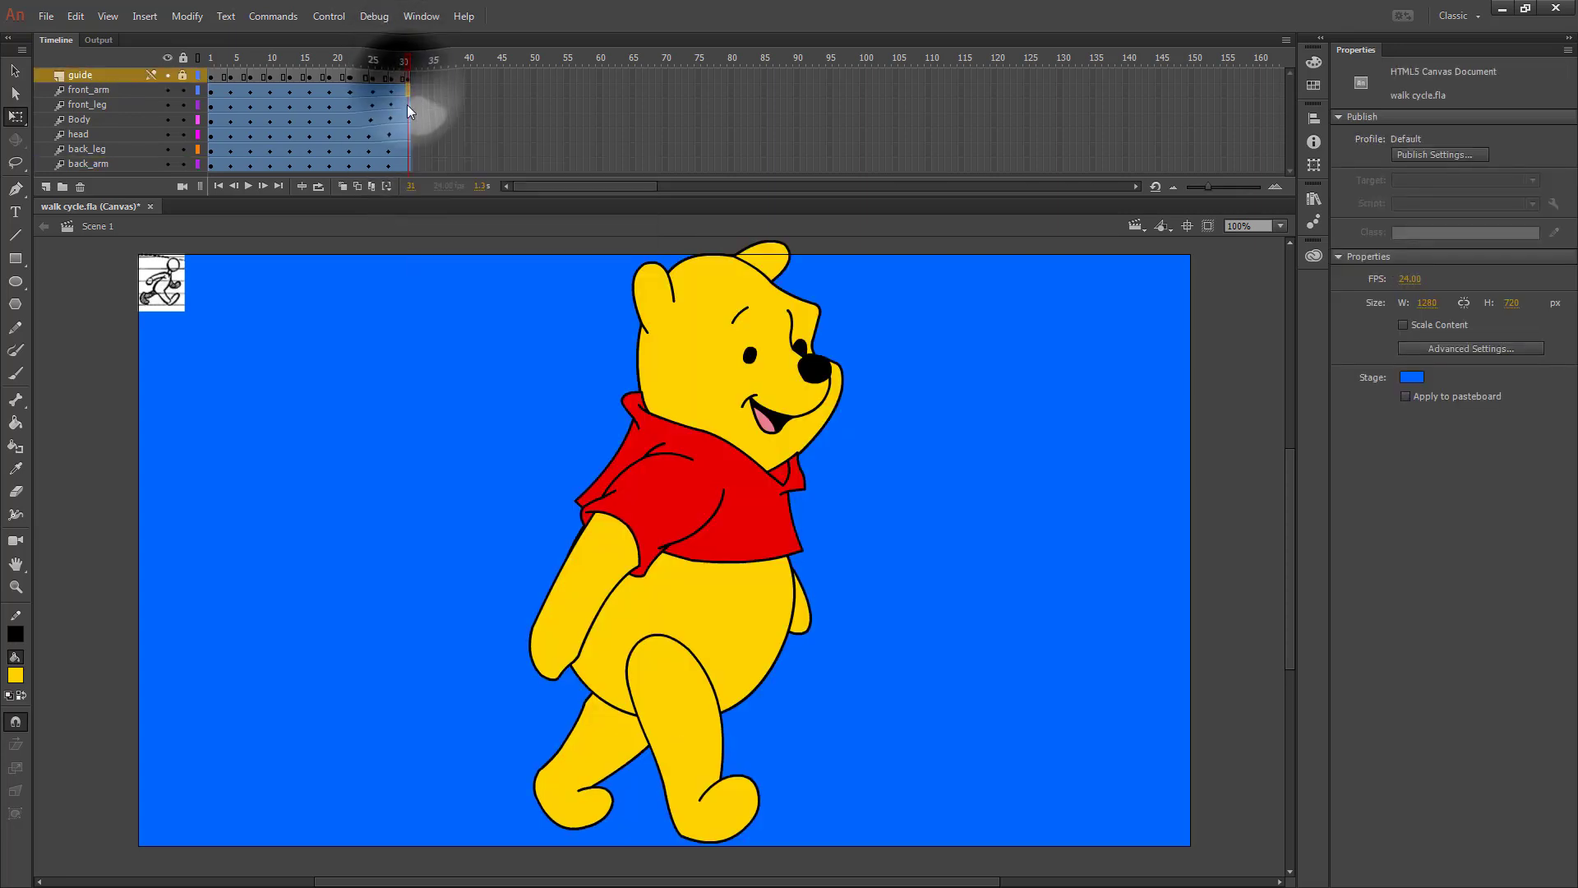
Insert keyframes for all properties at frame 31 on all six body part layers.
left_click(408, 162)
right_click(409, 164)
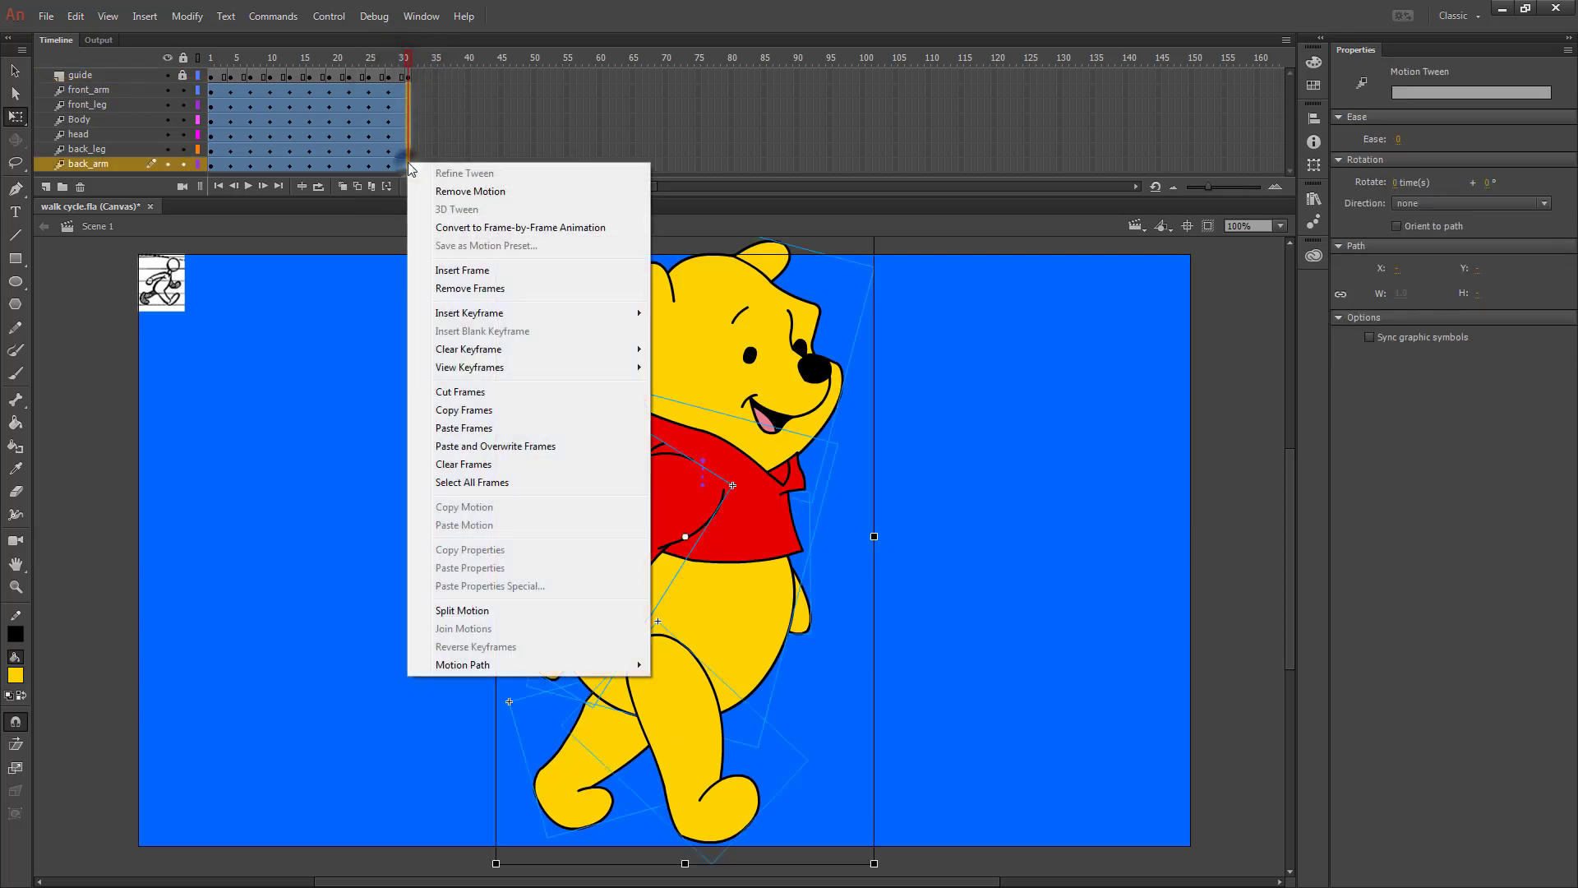
mouse_move(625, 313)
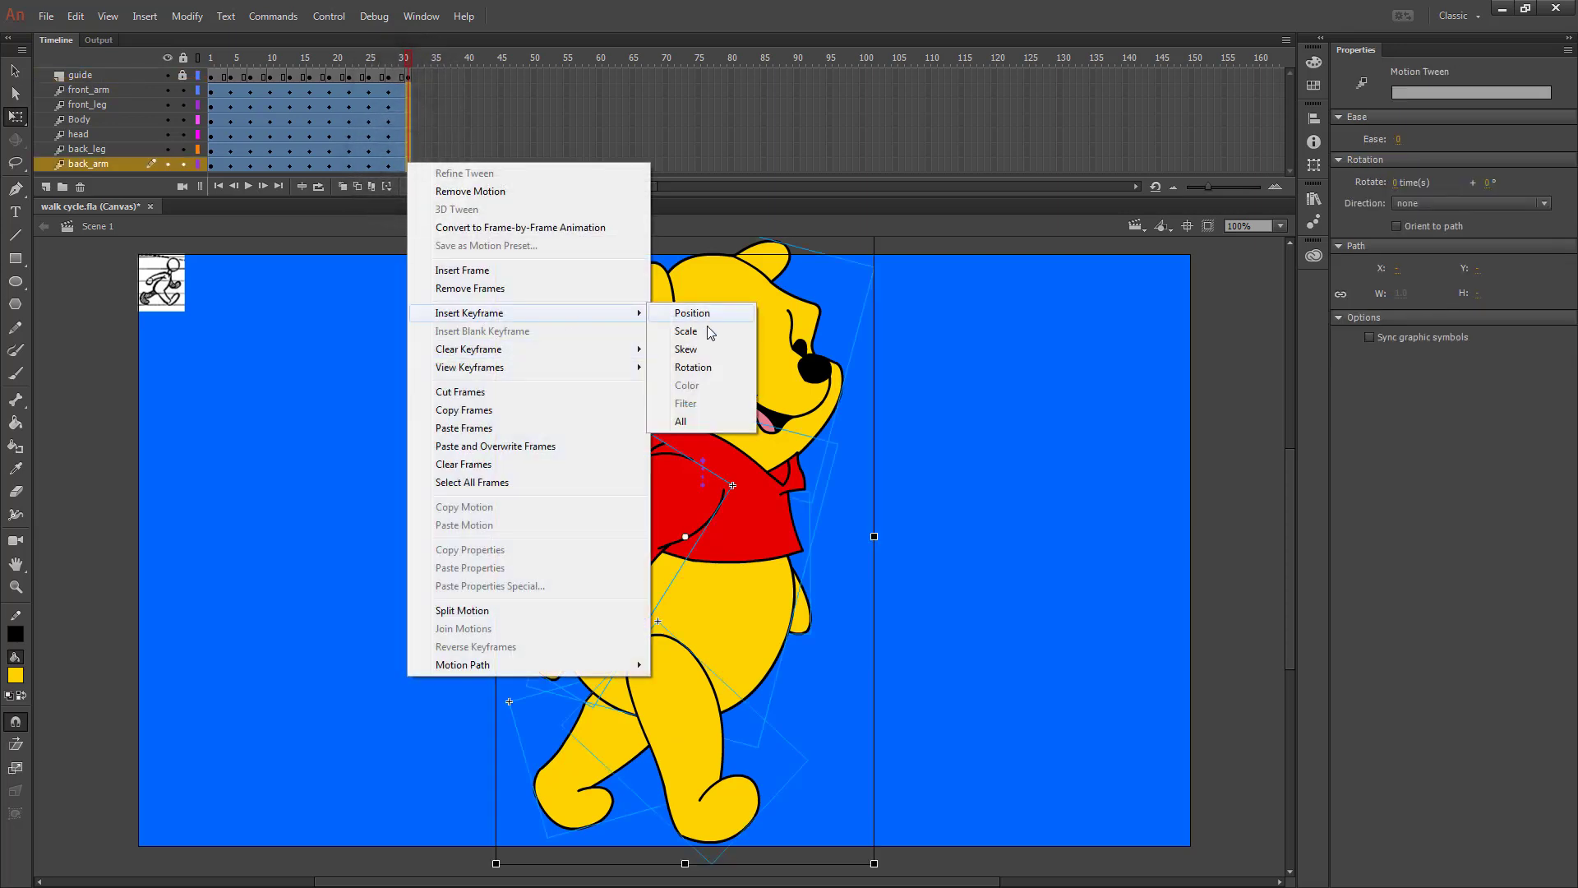
left_click(682, 421)
left_click(506, 458)
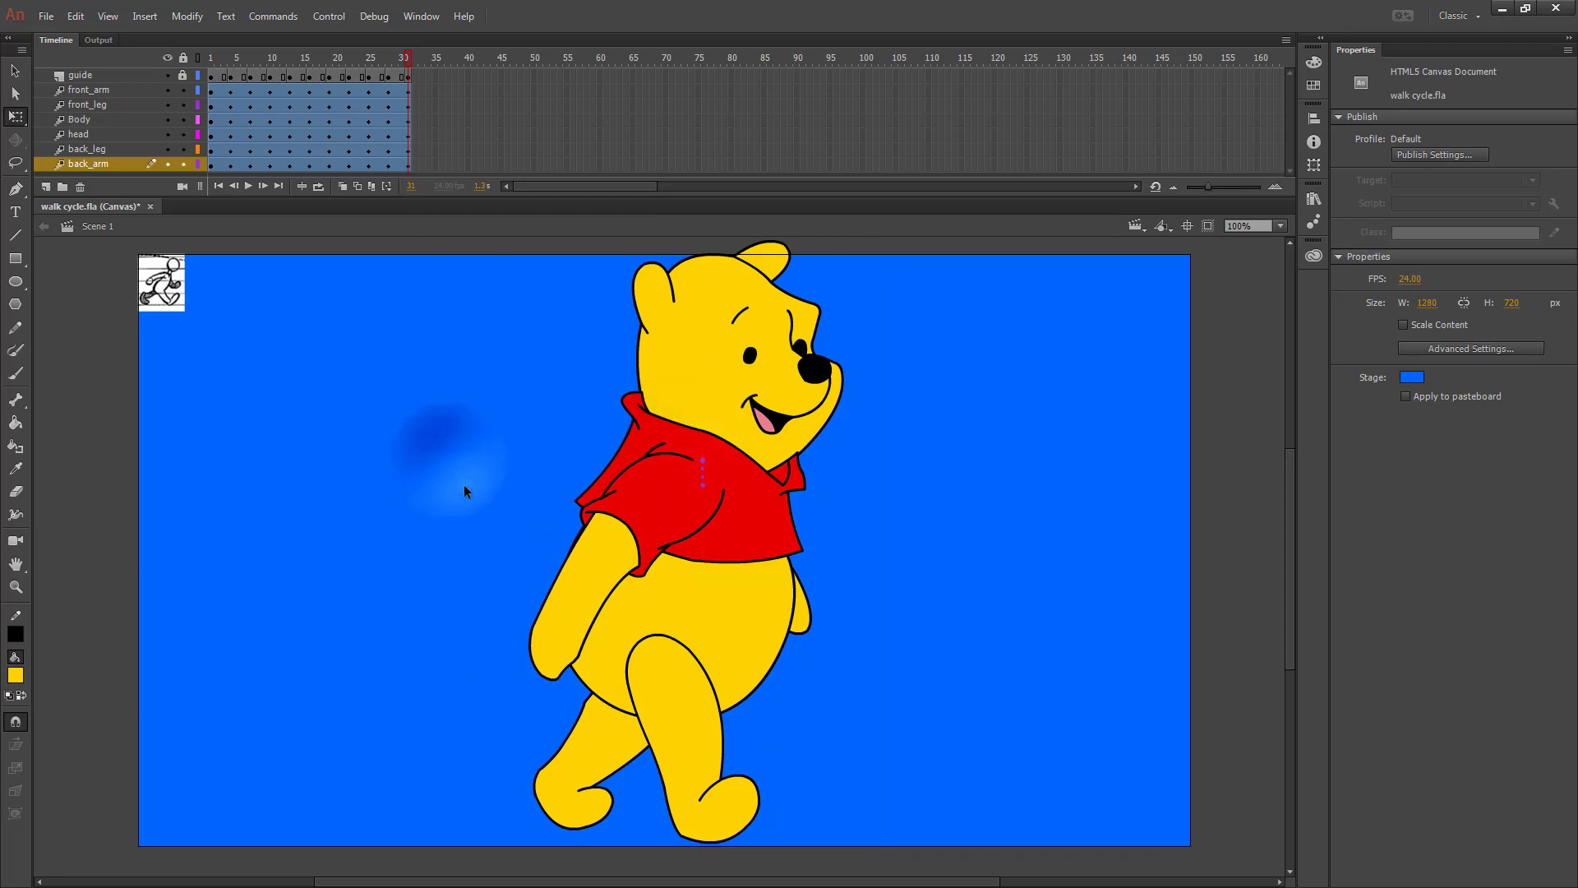
On frame 31, swing the front arm further backward and the back arm forward, clear of the belly.
left_click(543, 574)
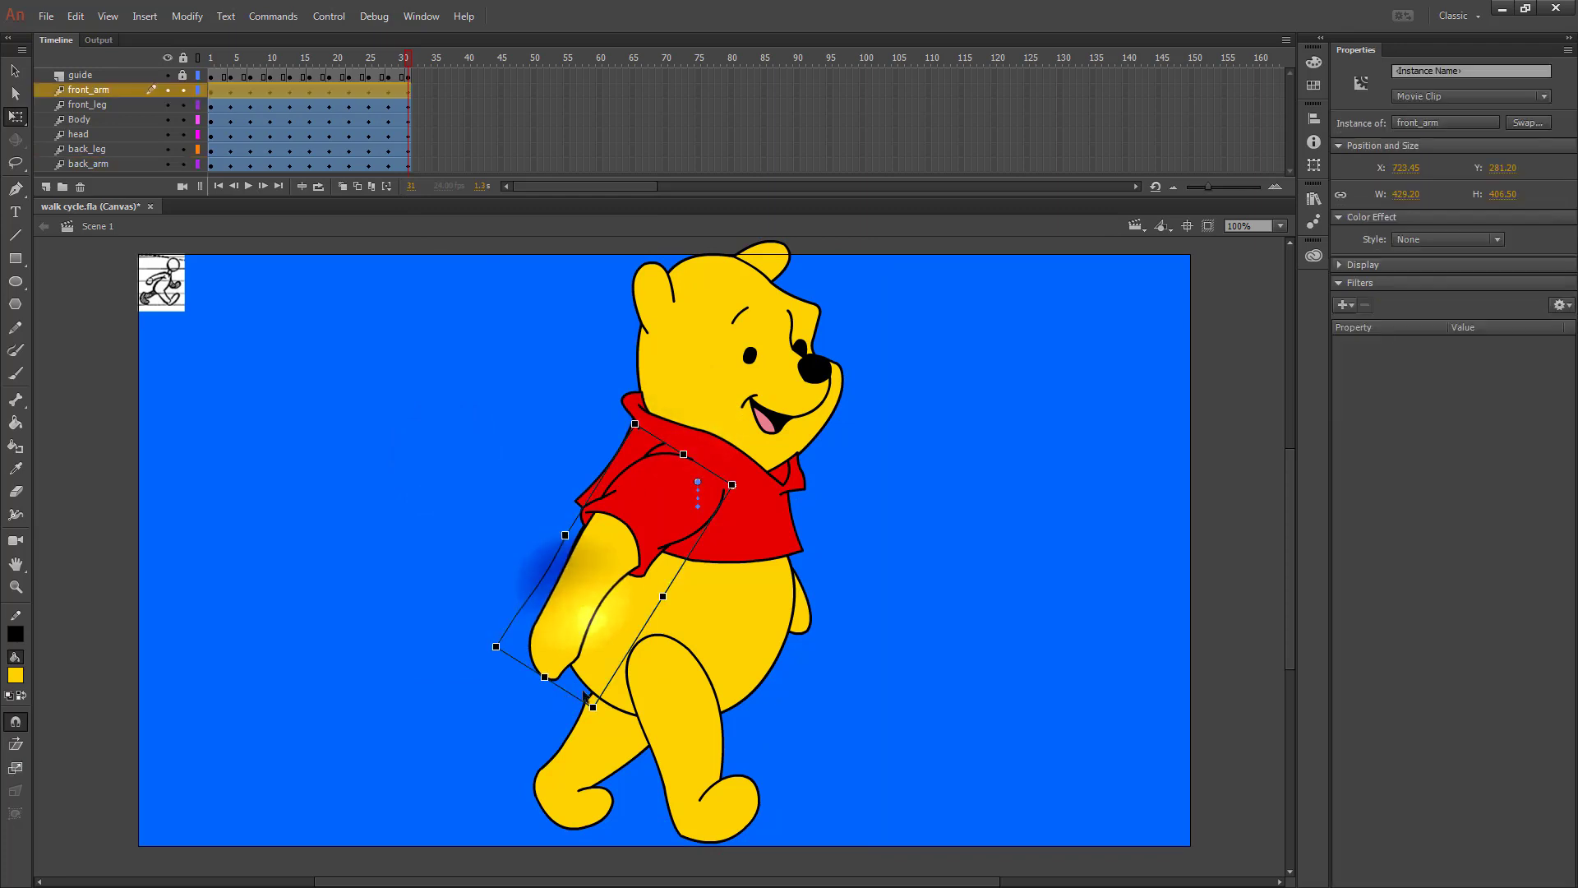
left_click_drag(604, 716, 519, 656)
left_click(804, 618)
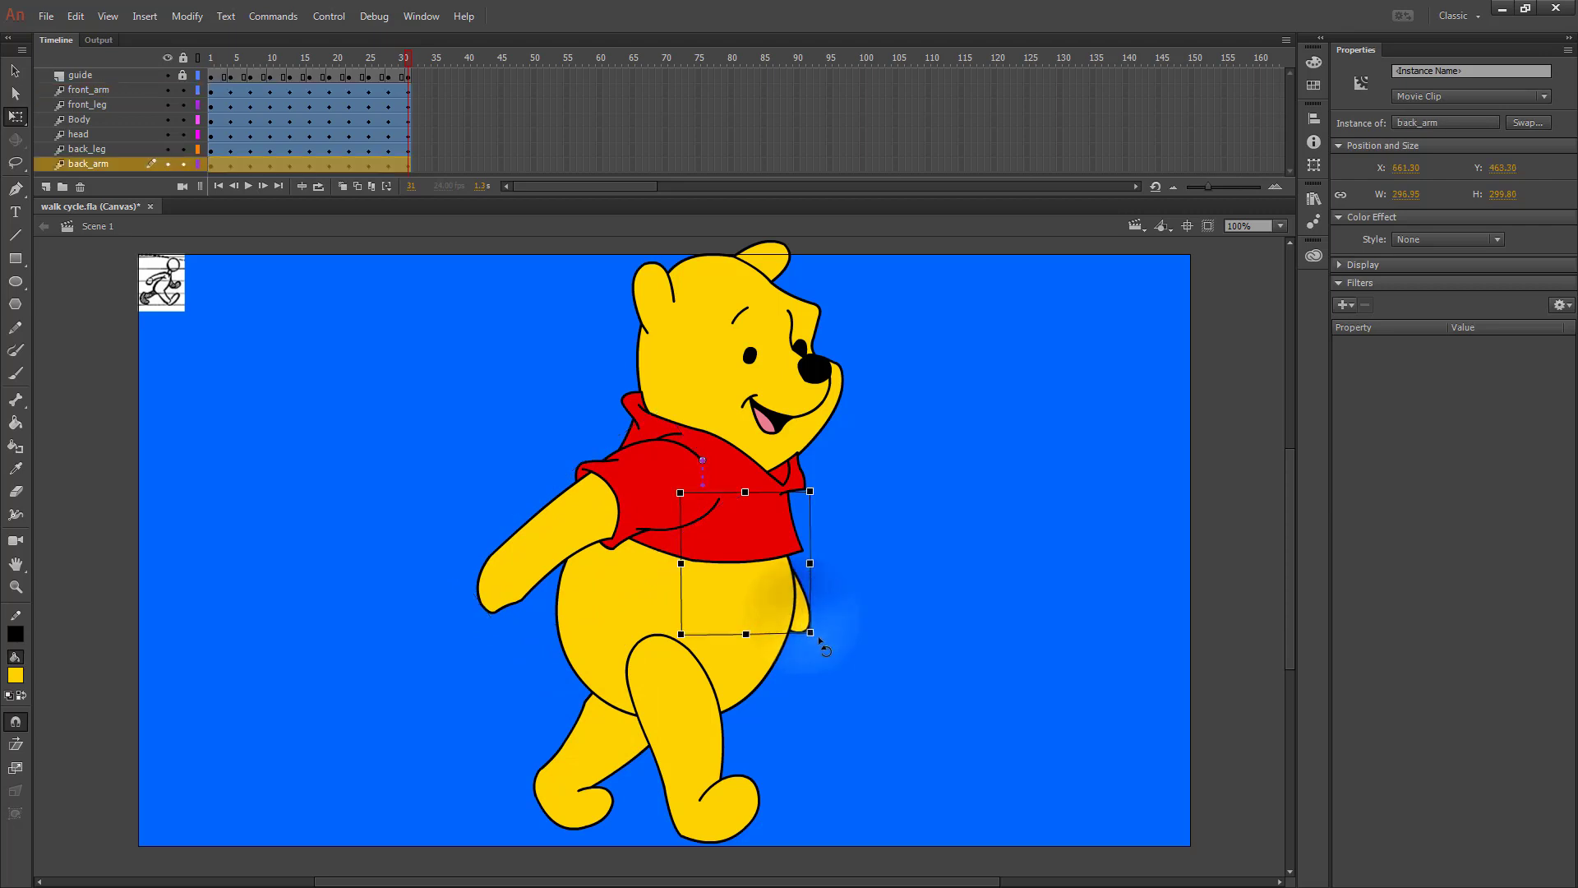
left_click_drag(822, 640, 884, 584)
On frame 31, rotate the front leg forward and the back leg backward into a full stride.
left_click(705, 795)
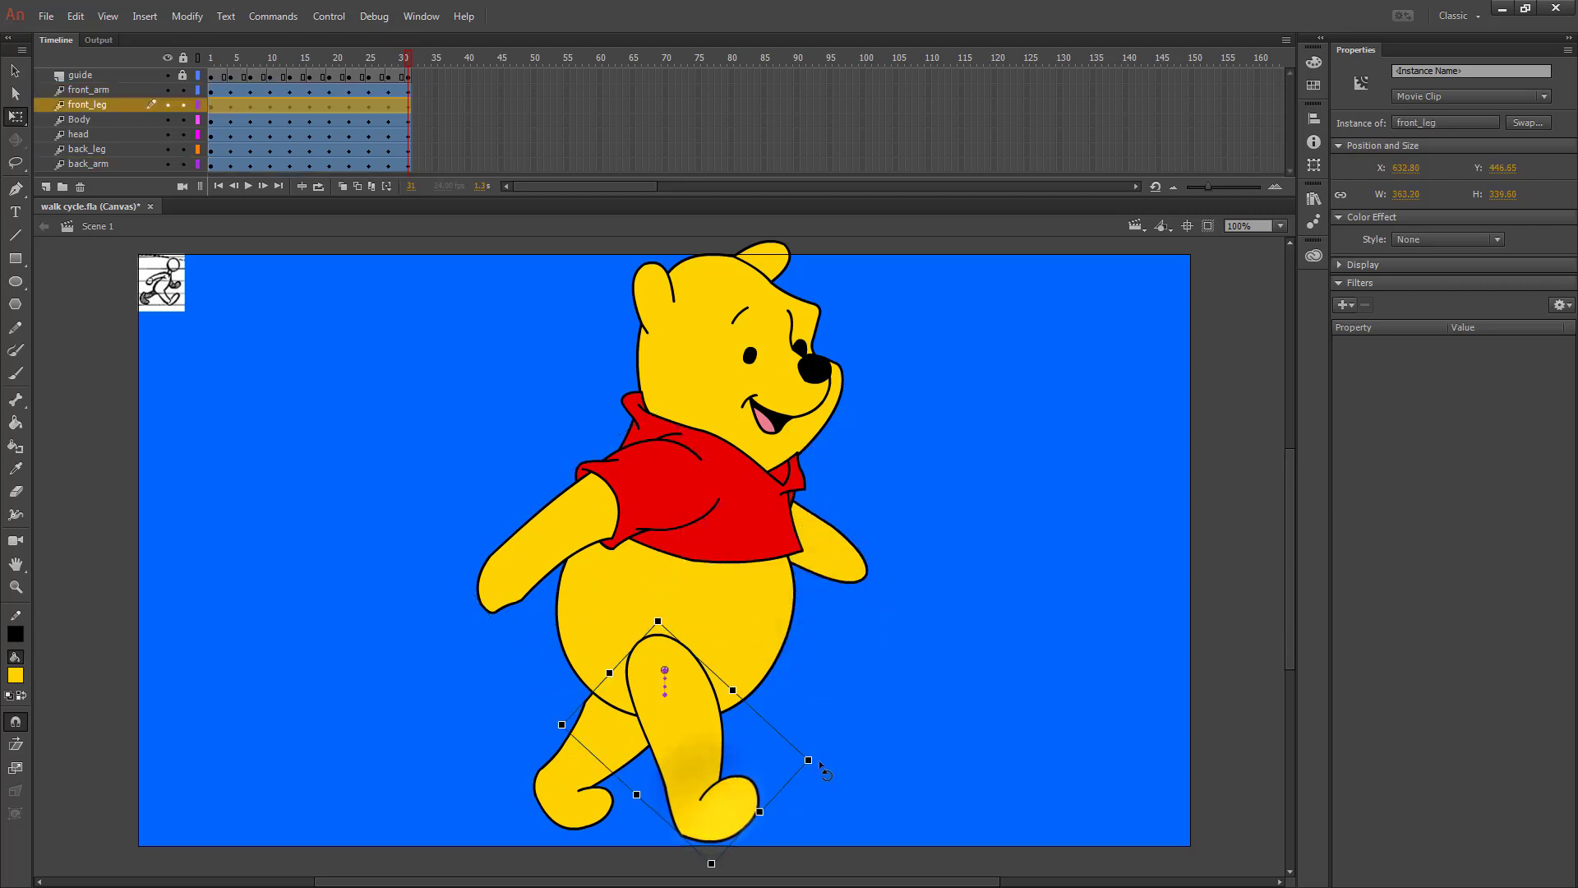
left_click_drag(815, 757, 856, 715)
left_click(579, 812)
left_click_drag(620, 840, 535, 839)
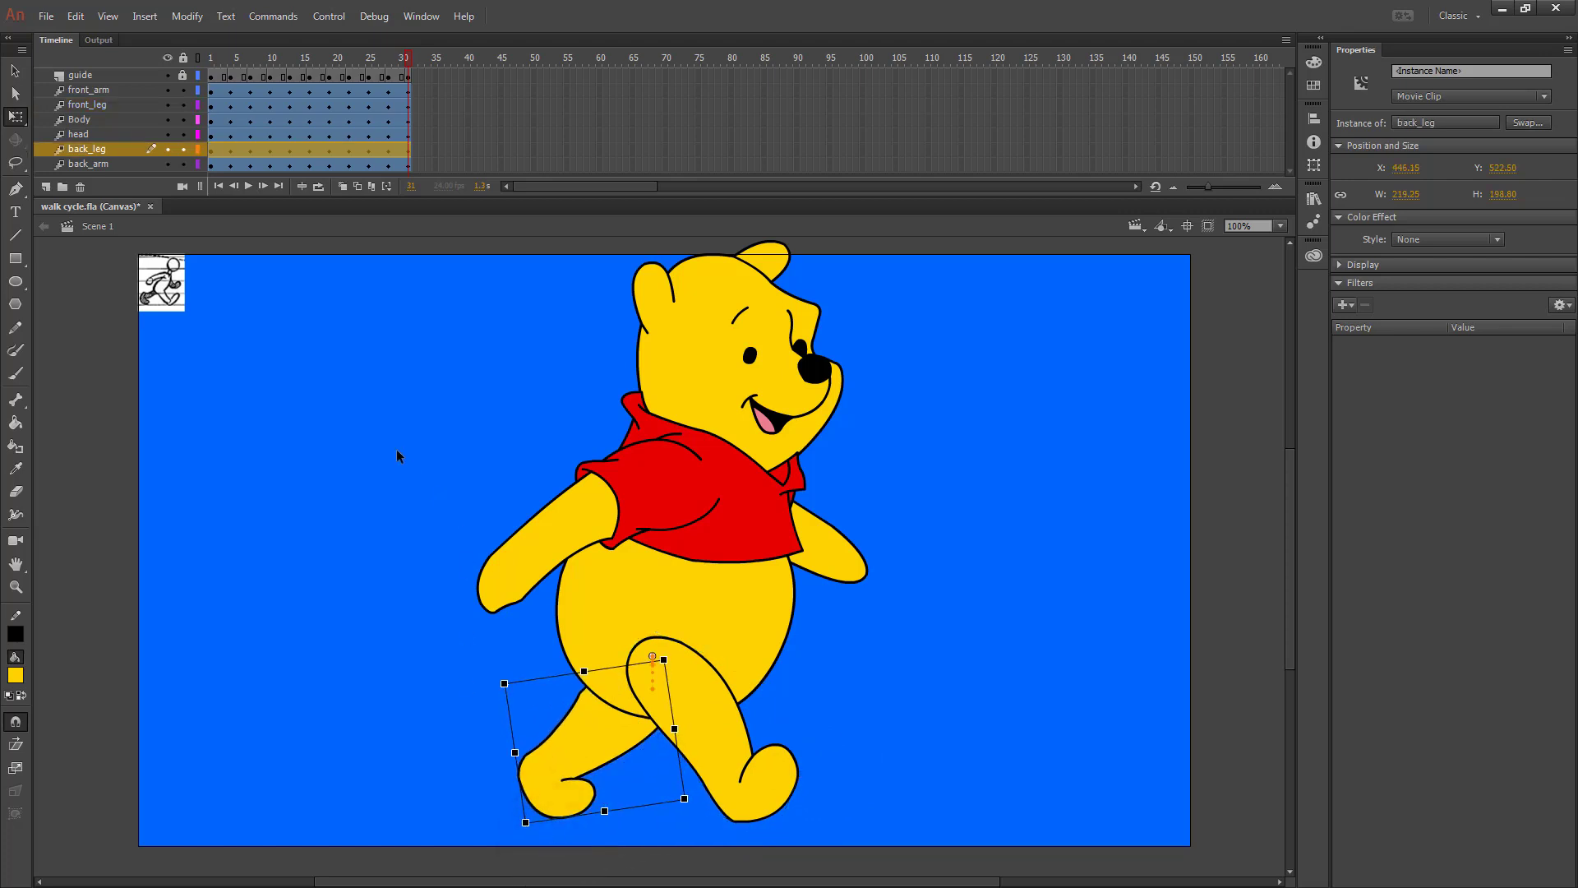
On frame 31, lower the whole figure to the stage's bottom edge and rotate the front leg slightly further forward.
left_click_drag(392, 396, 983, 781)
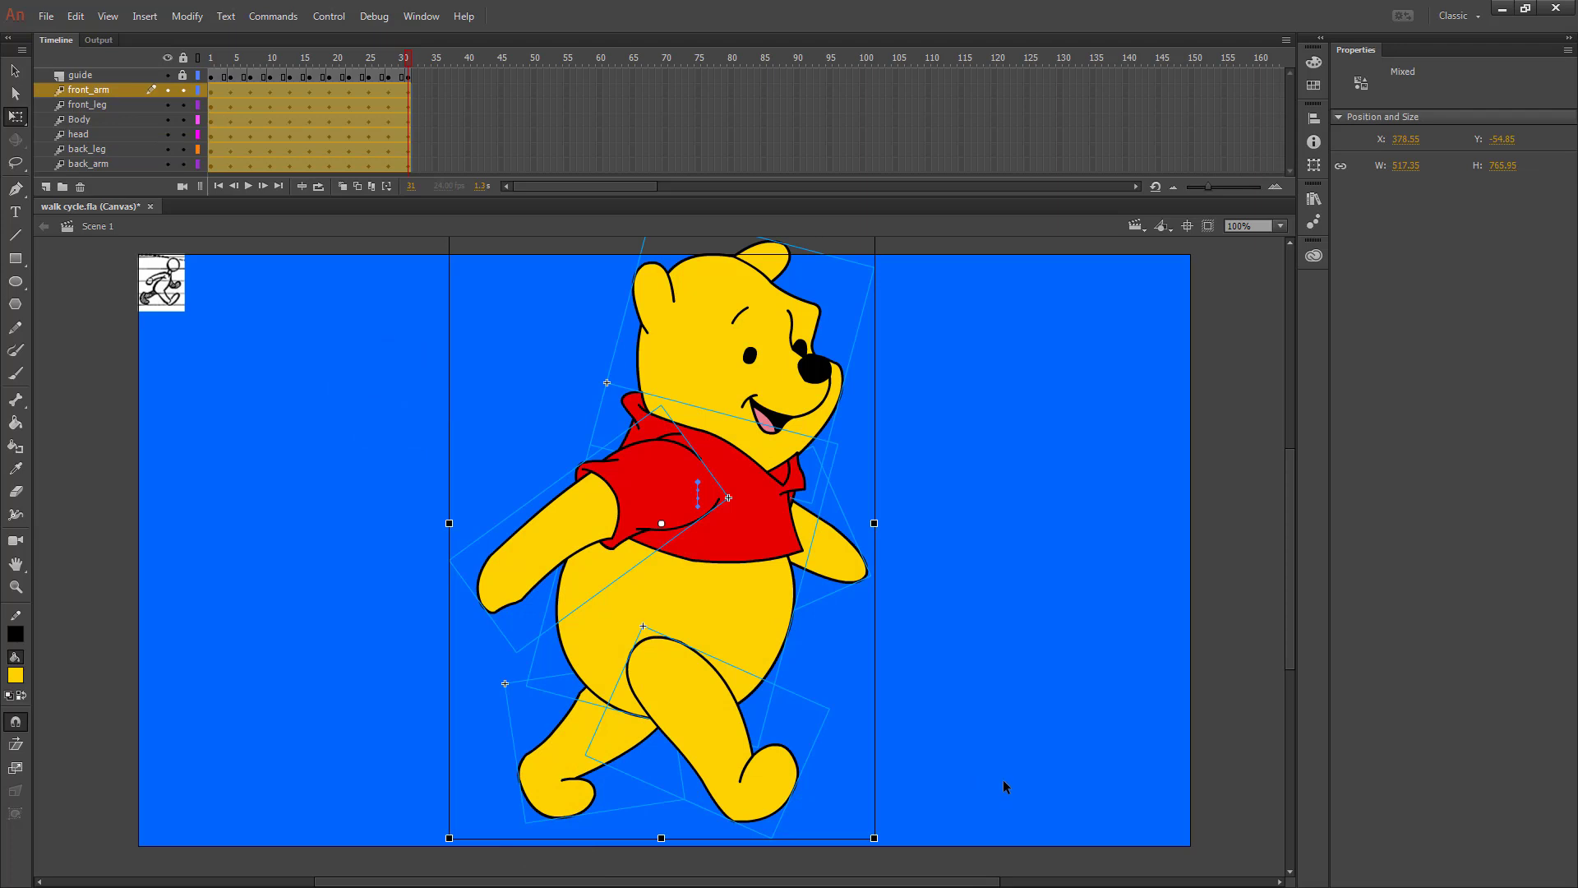
key("shift+Down")
key("shift+Down")
key("shift+Down")
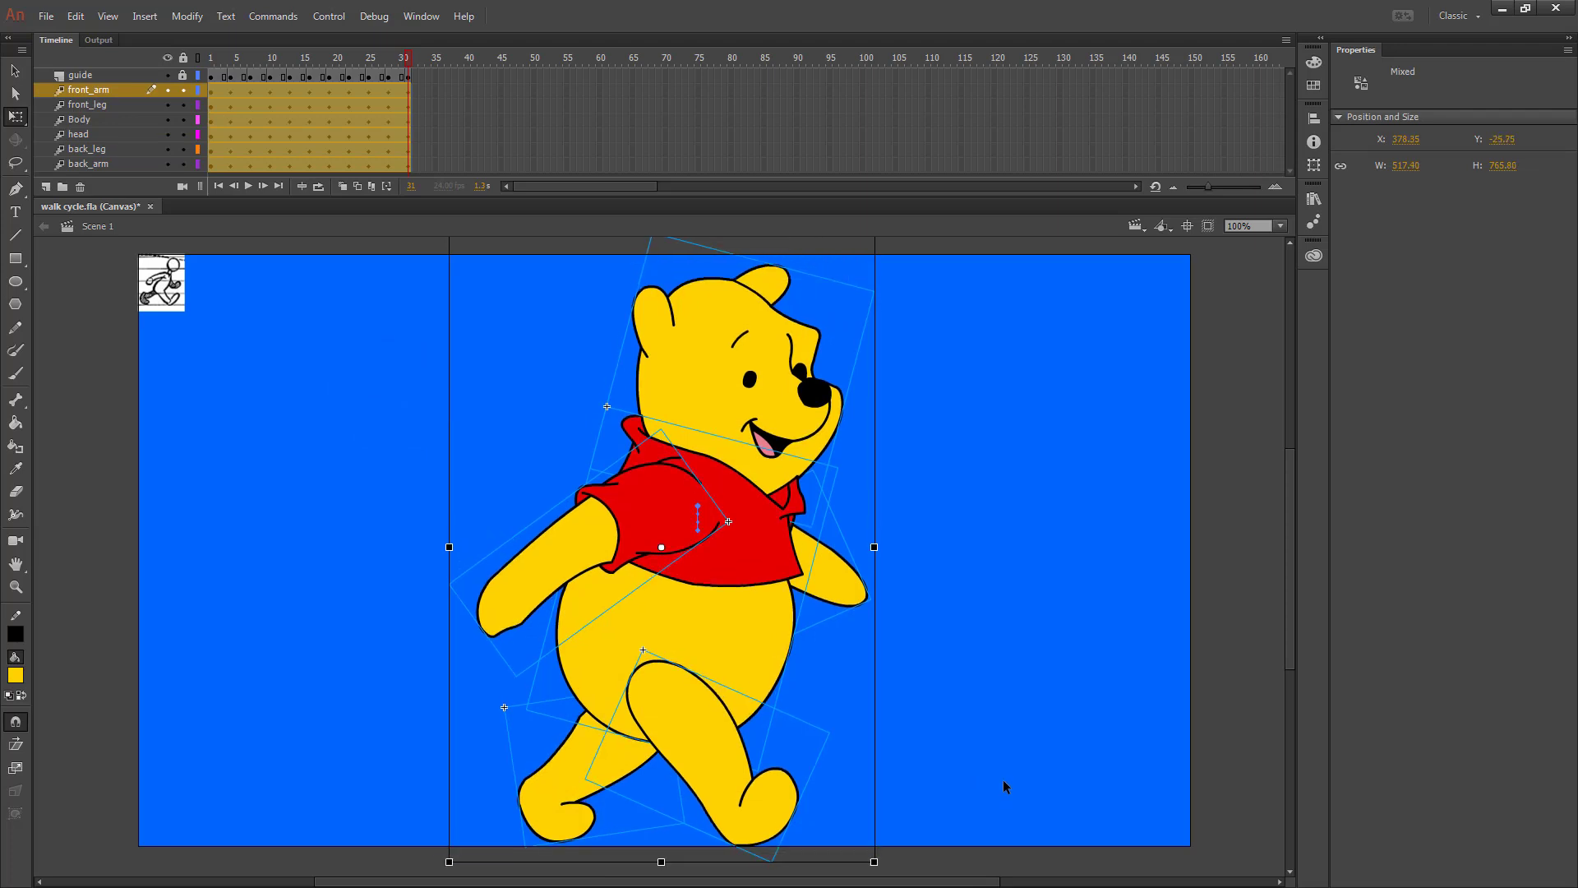
left_click(799, 820)
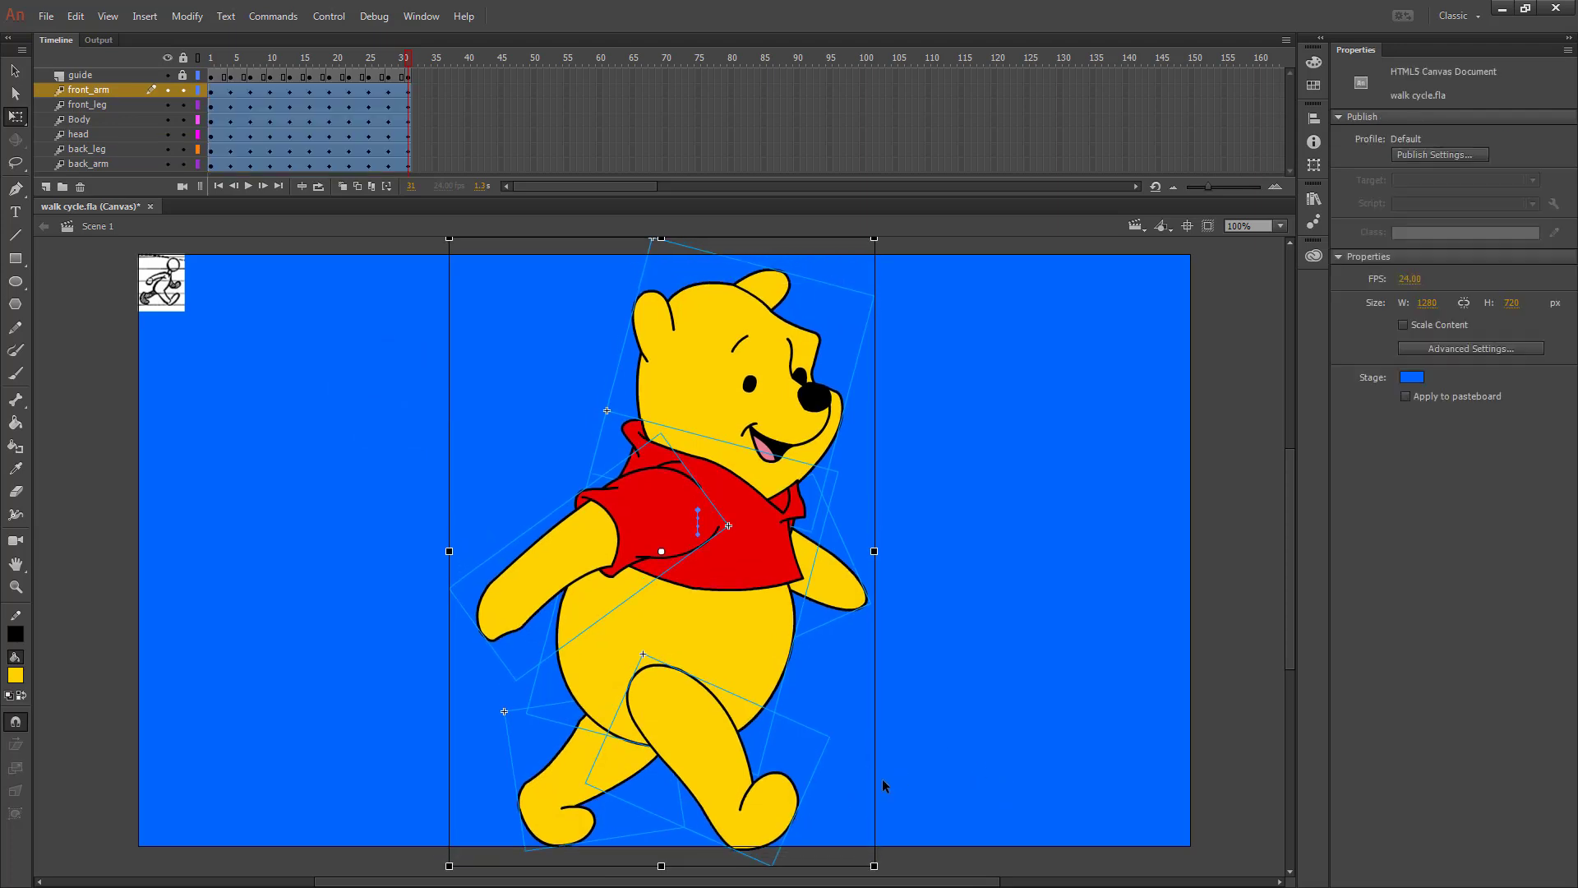
left_click(756, 819)
left_click_drag(845, 741, 847, 726)
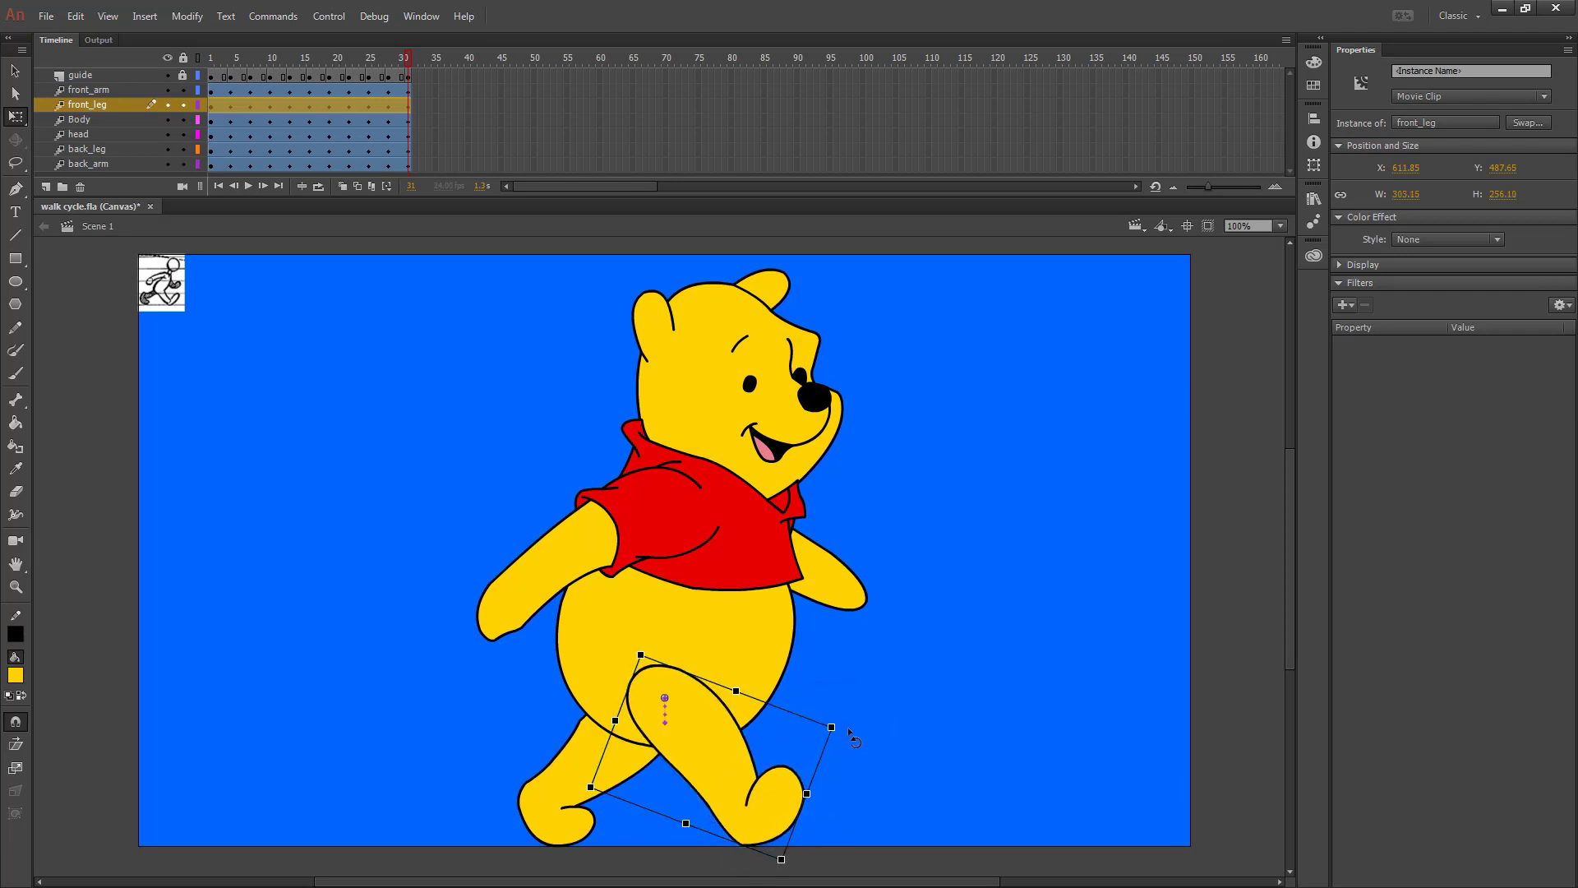
On frame 1, raise all body parts together until the feet rest on the stage's bottom edge.
left_click(212, 62)
mouse_move(211, 57)
left_mouse_down()
mouse_move(434, 65)
mouse_move(194, 69)
left_mouse_up()
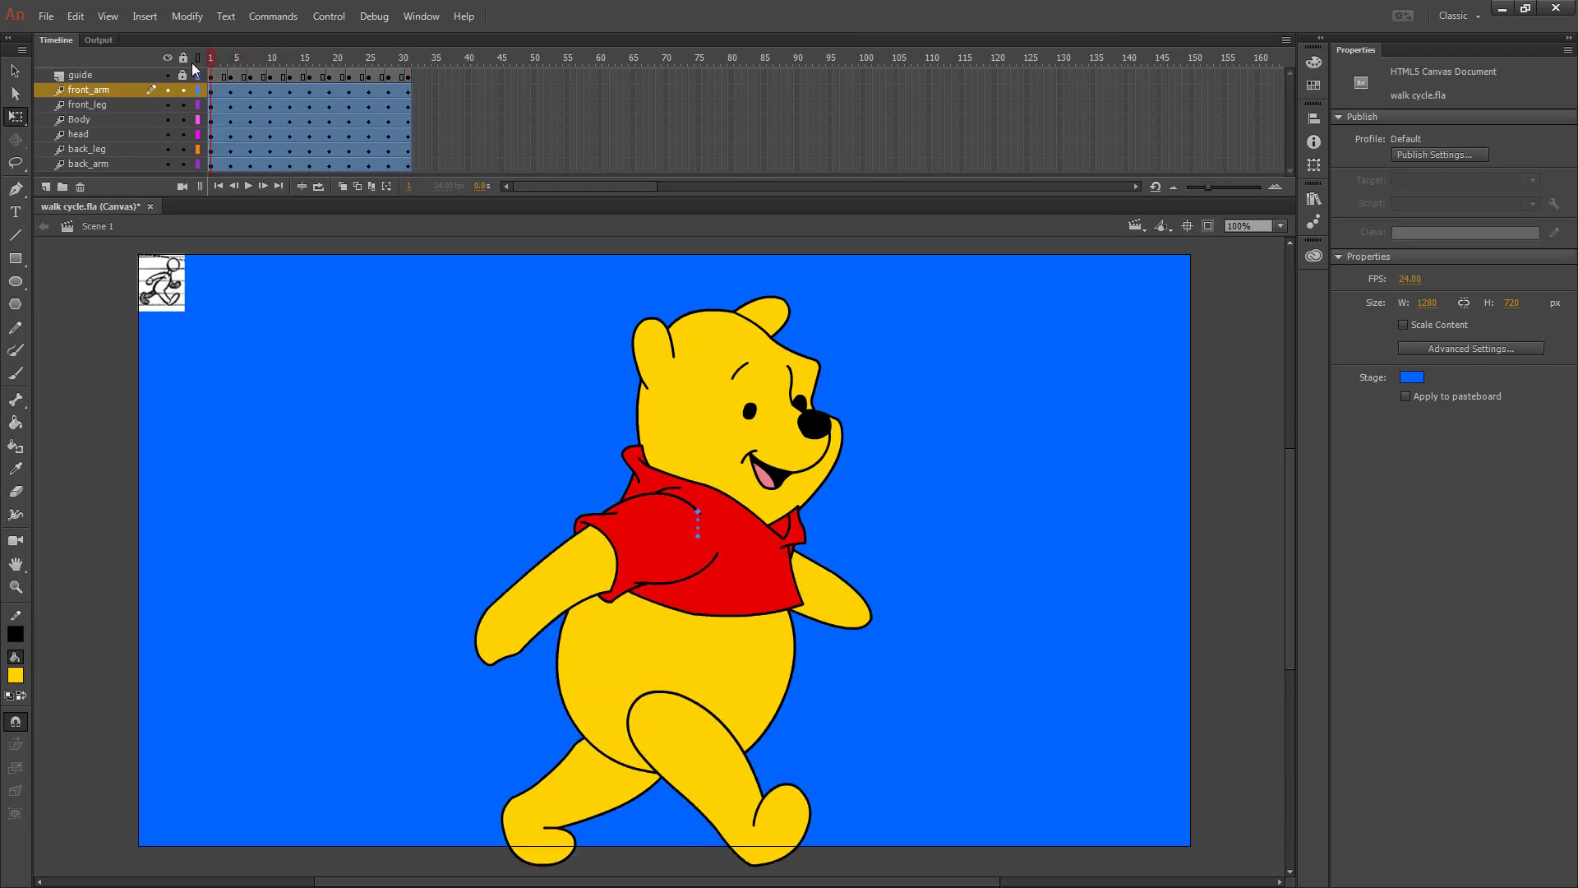
left_click_drag(390, 370, 1136, 797)
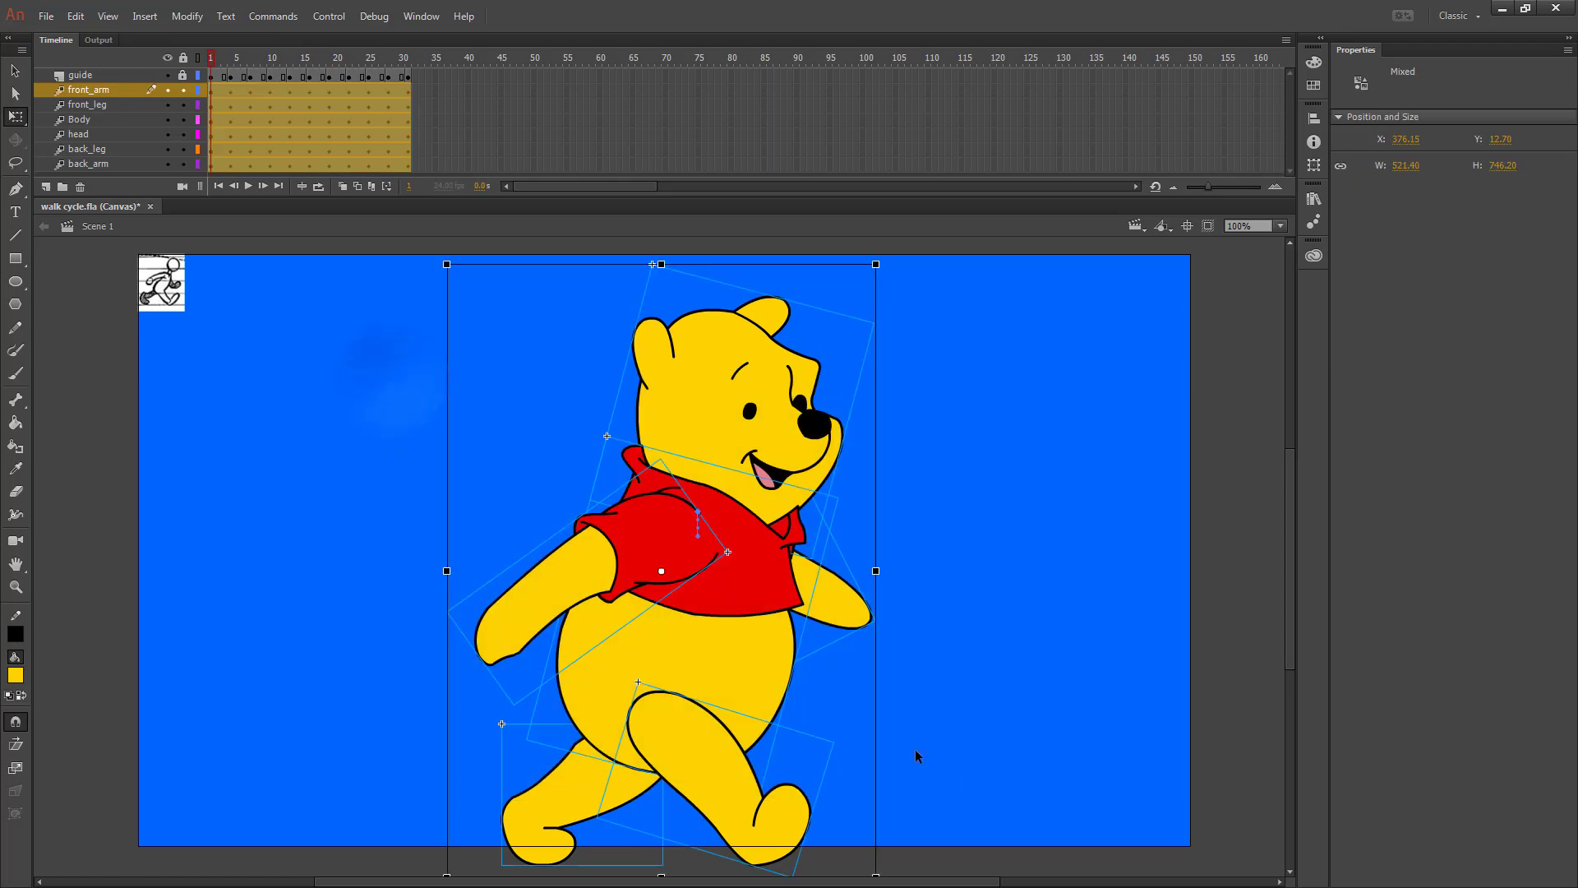
left_click(343, 356)
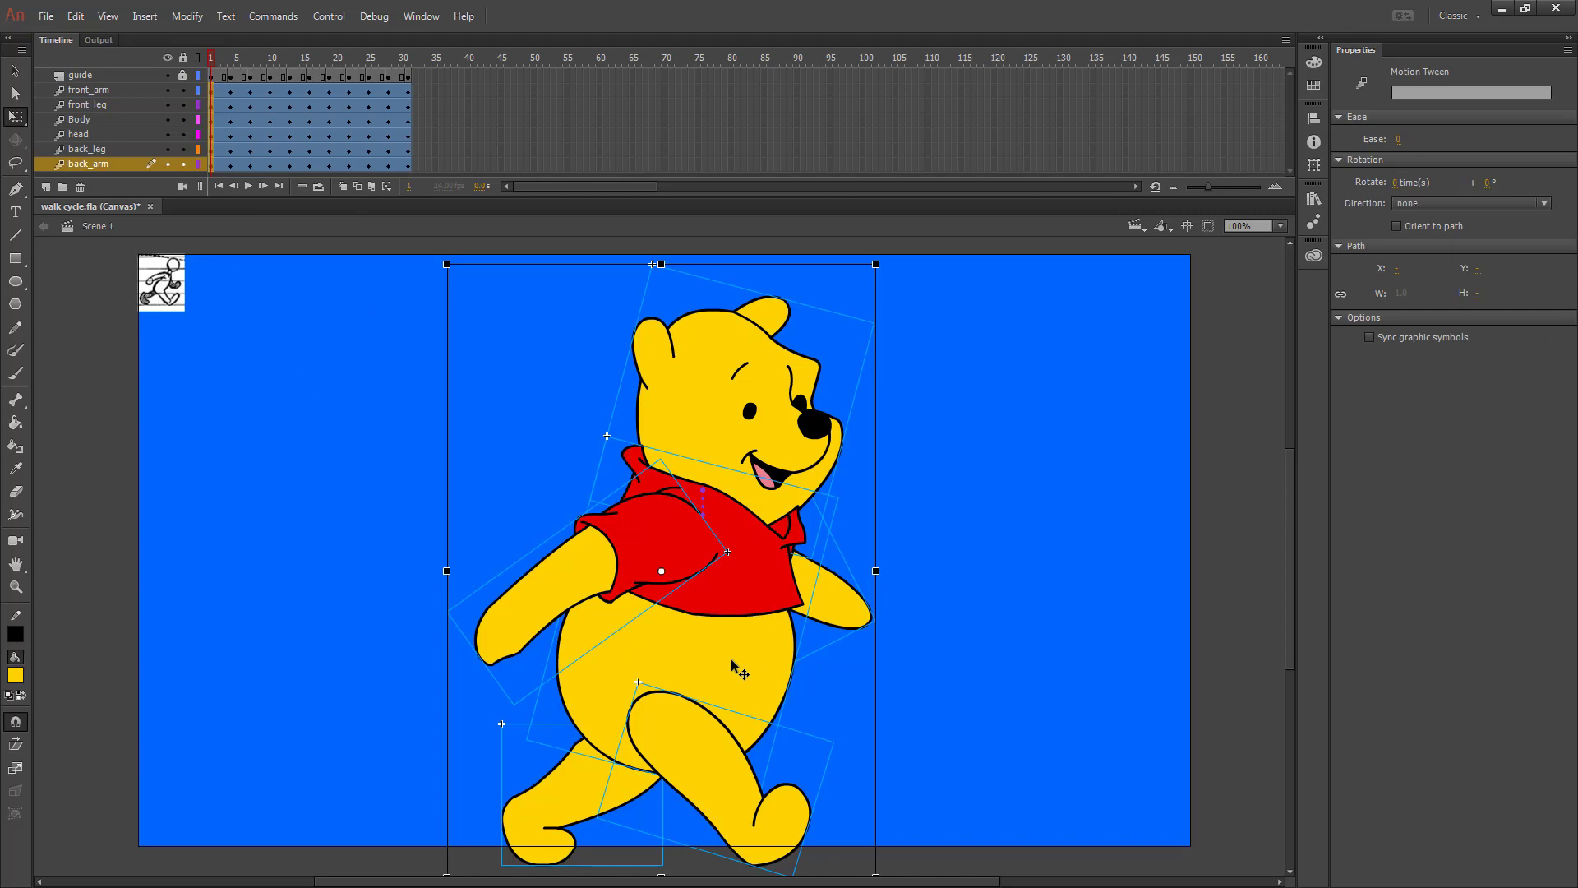
key("shift+Up")
key("shift+Up")
key("Up")
key("Up")
key("Up")
key("Up")
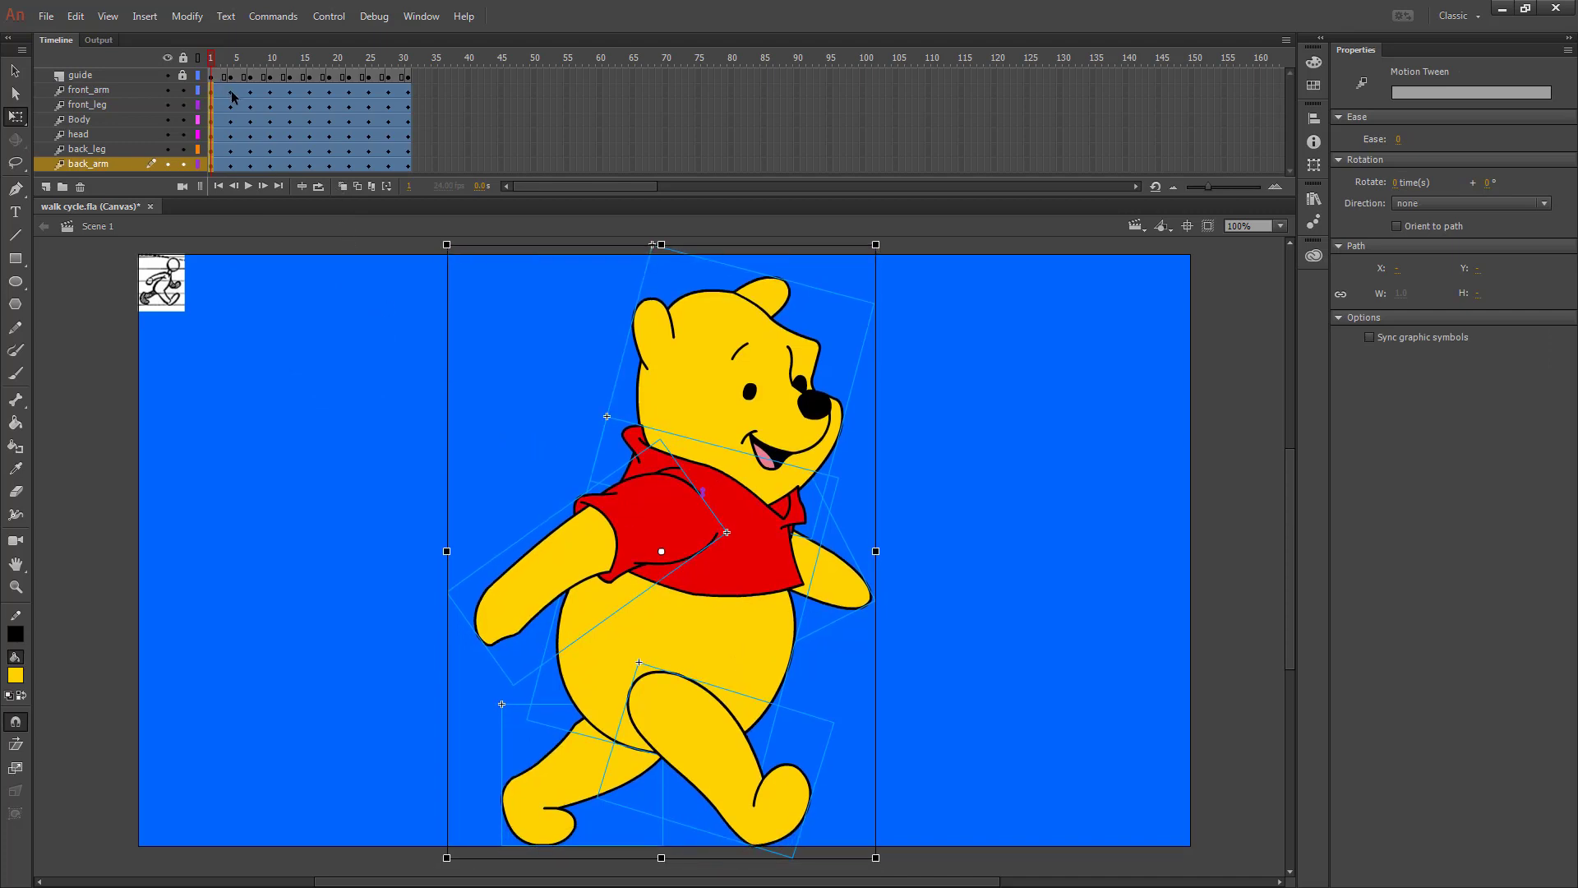
On frame 4, raise the whole figure so the front foot stands on the stage's bottom edge.
left_click(231, 61)
key("ctrl+a")
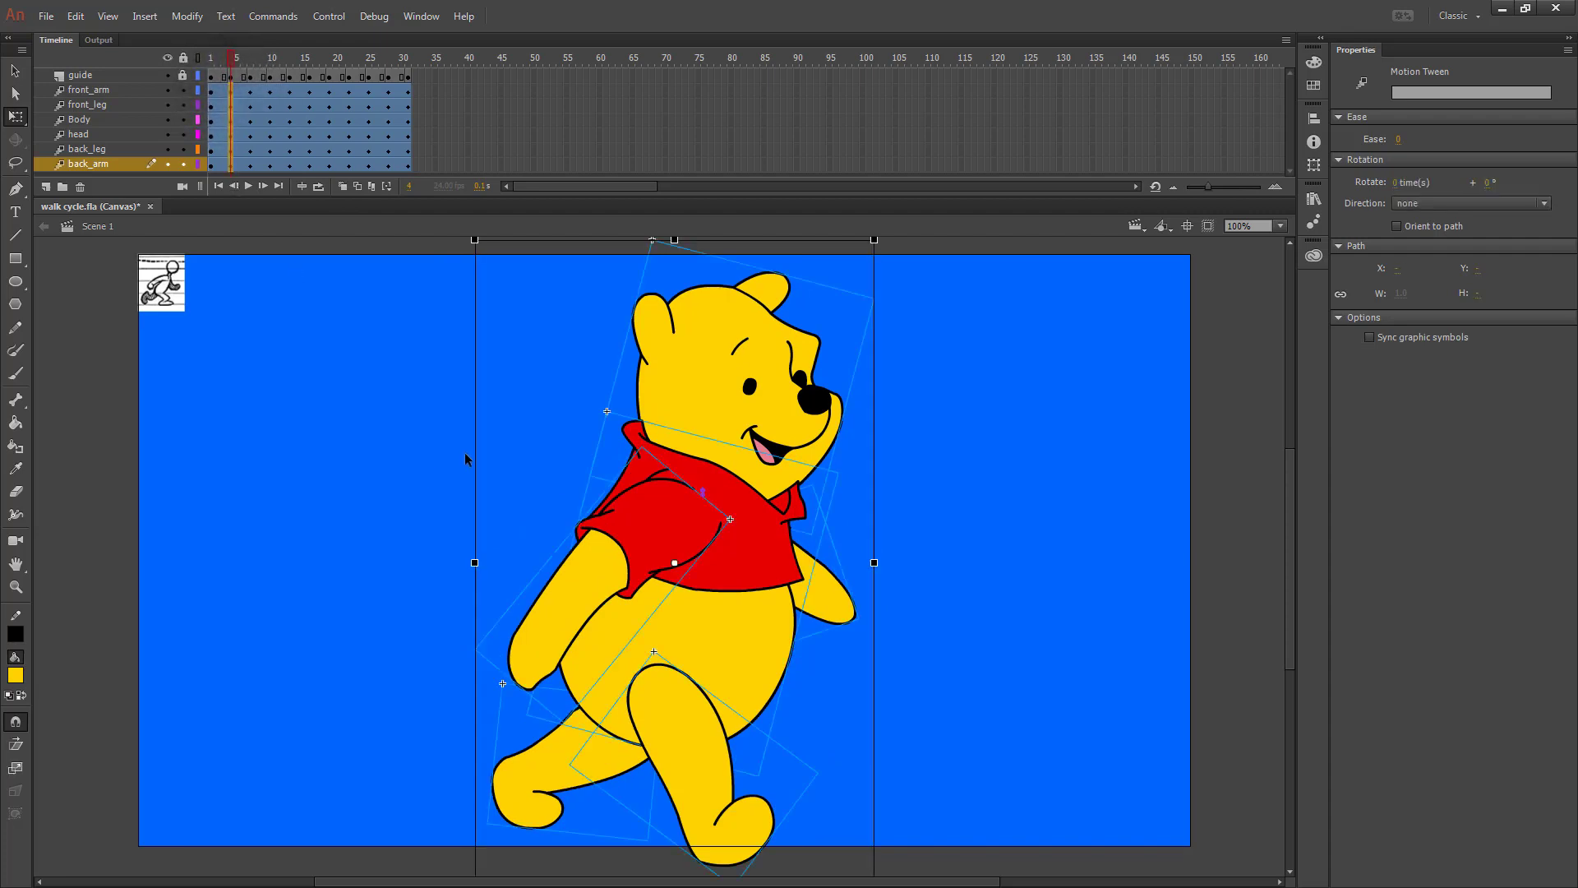
key("shift+Up")
key("shift+Up")
key("Up")
key("Up")
key("Up")
key("Up")
key("Up")
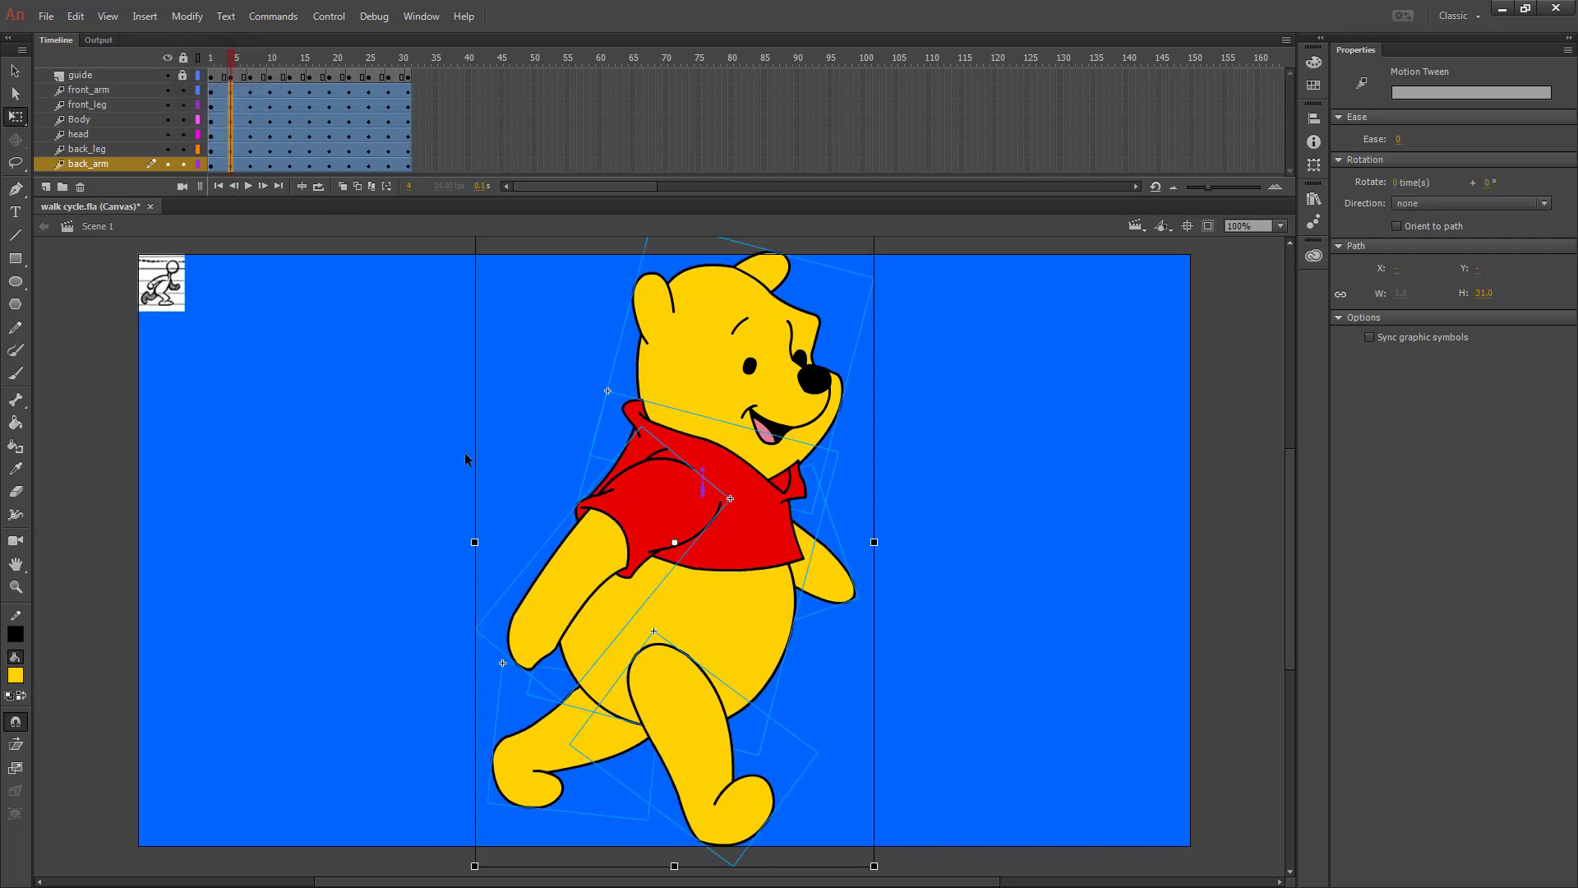
On frame 7, raise all body parts until the planted foot meets the stage's bottom edge.
left_click_drag(252, 97, 259, 181)
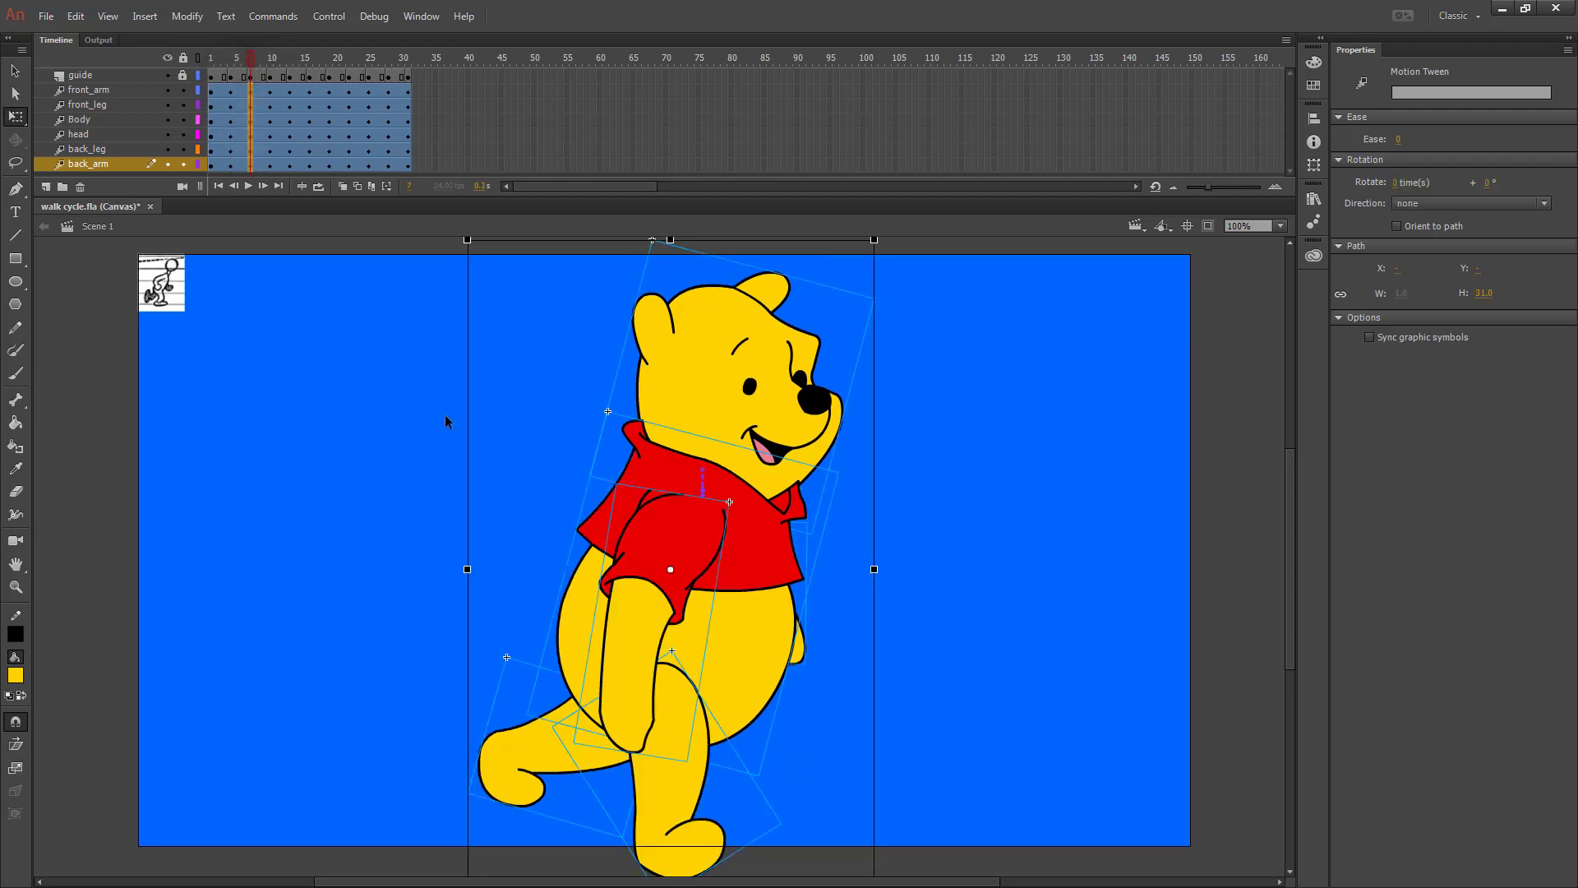
key("shift+Up")
key("shift+Up")
key("shift+Up")
key("shift+Up")
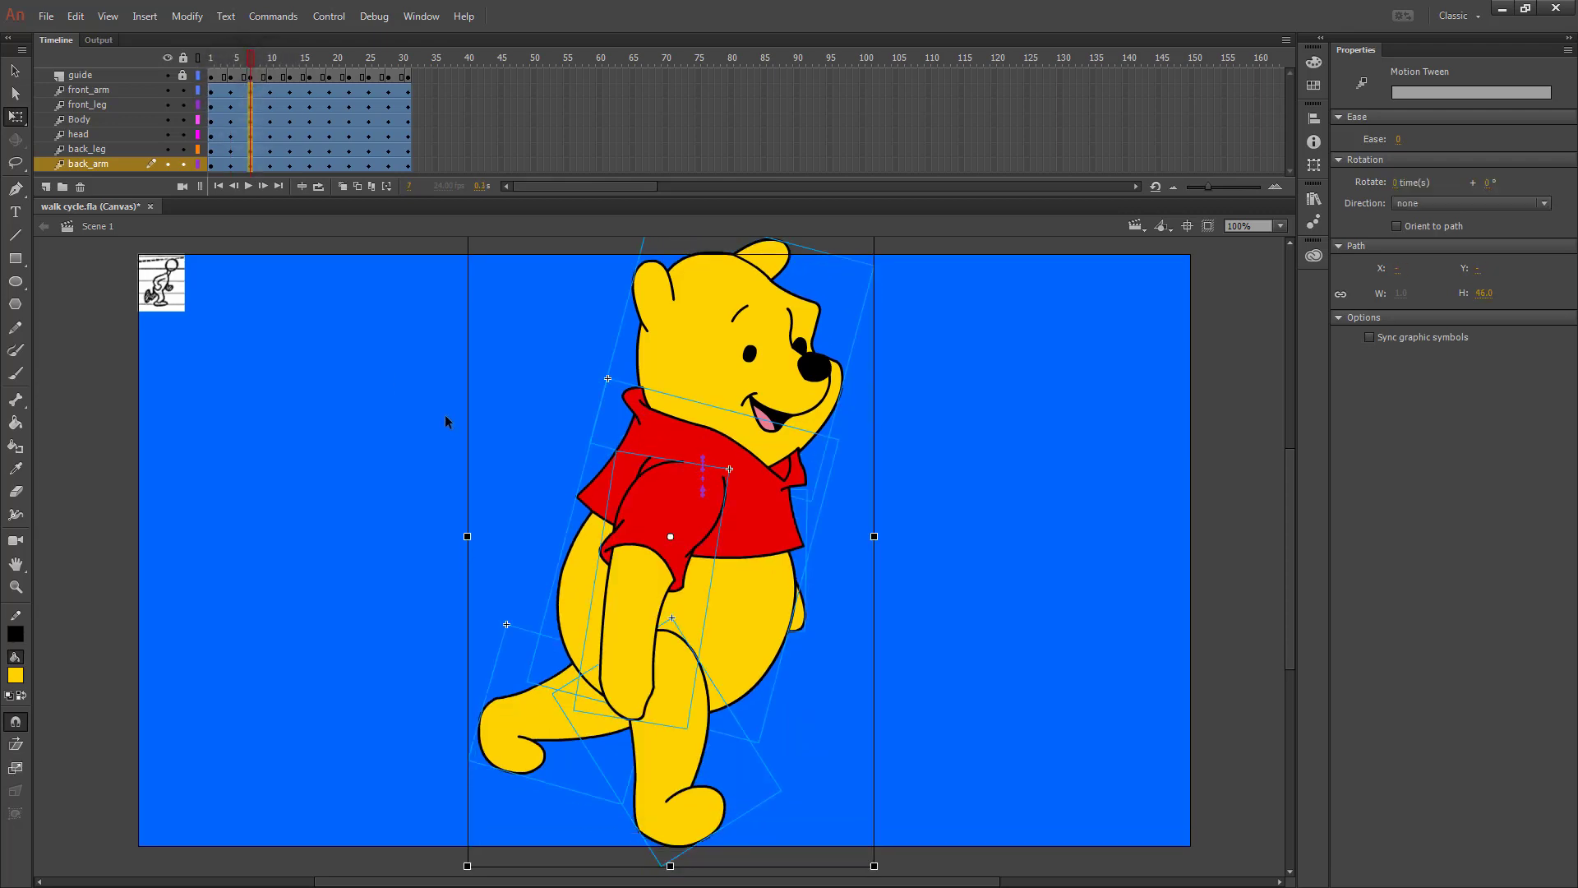
On frame 10, raise all body parts so both feet sit on the stage's bottom edge.
left_click_drag(269, 99, 271, 169)
key("shift+Up")
key("shift+Up")
key("shift+Up")
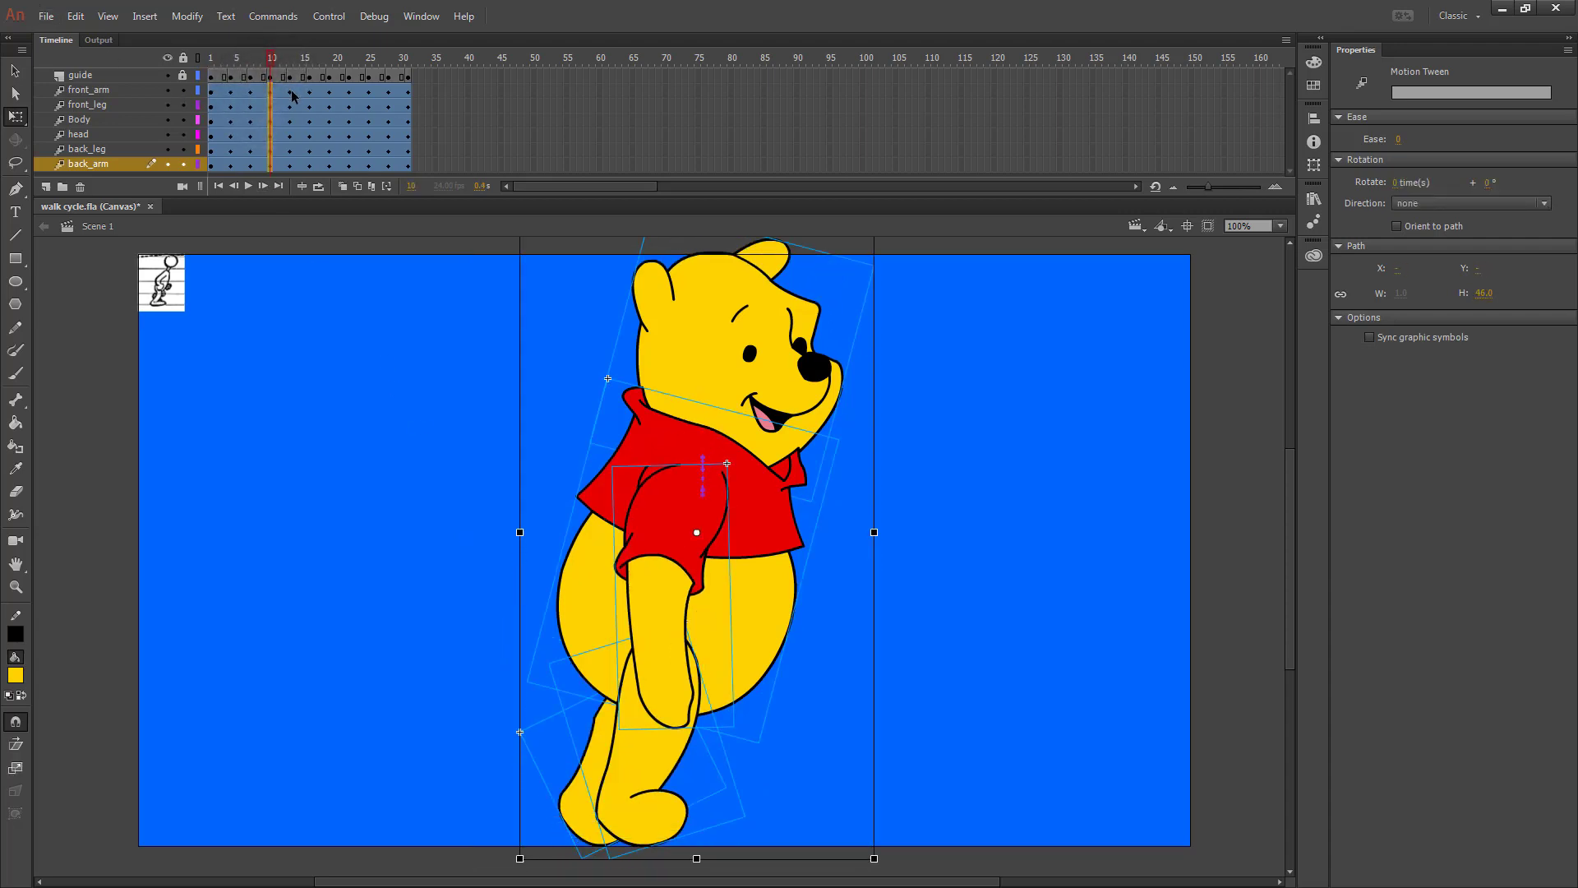
On frame 13, raise the whole figure until its lower foot touches the stage's bottom edge.
left_click_drag(290, 92, 290, 180)
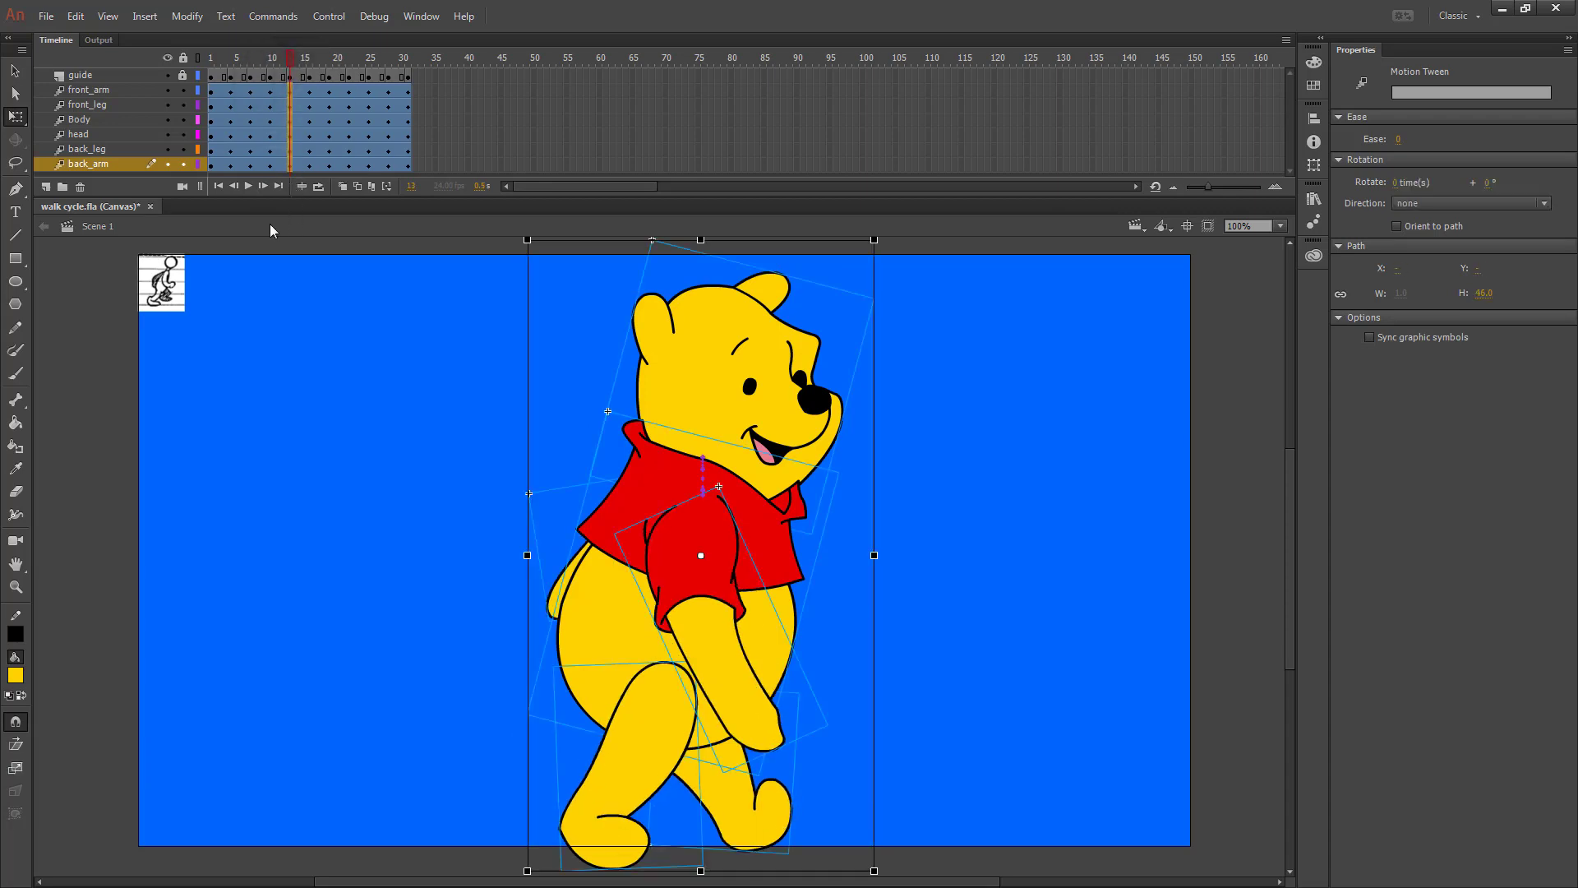
key("shift+Up")
key("shift+Up")
key("shift+Up")
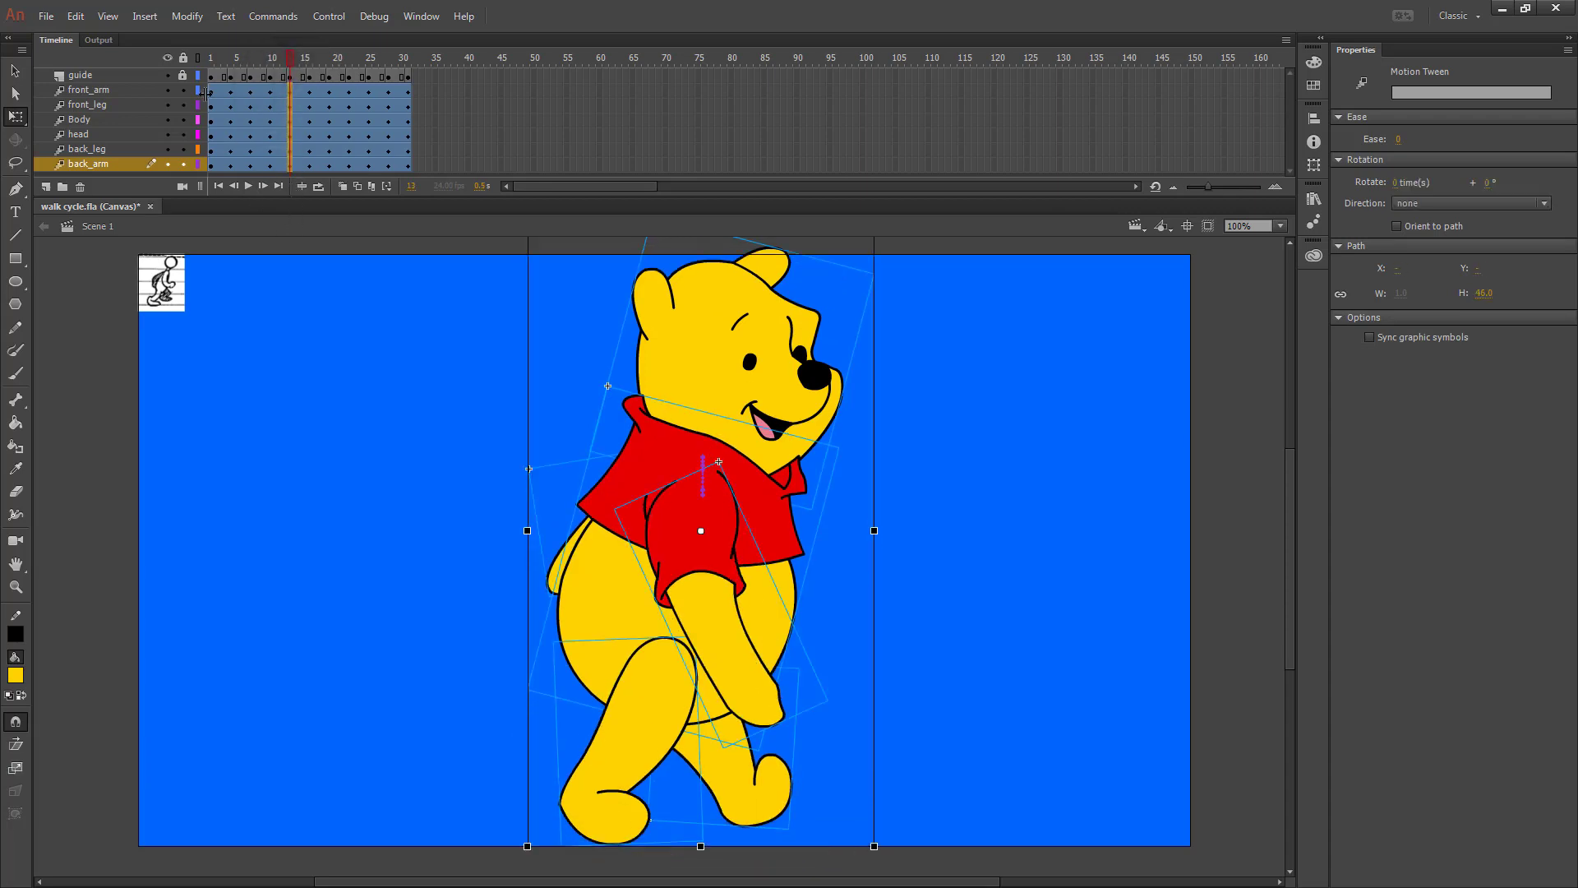
On frame 16, nudge all body parts slightly down to align the feet with the stage's bottom edge.
left_click(312, 99)
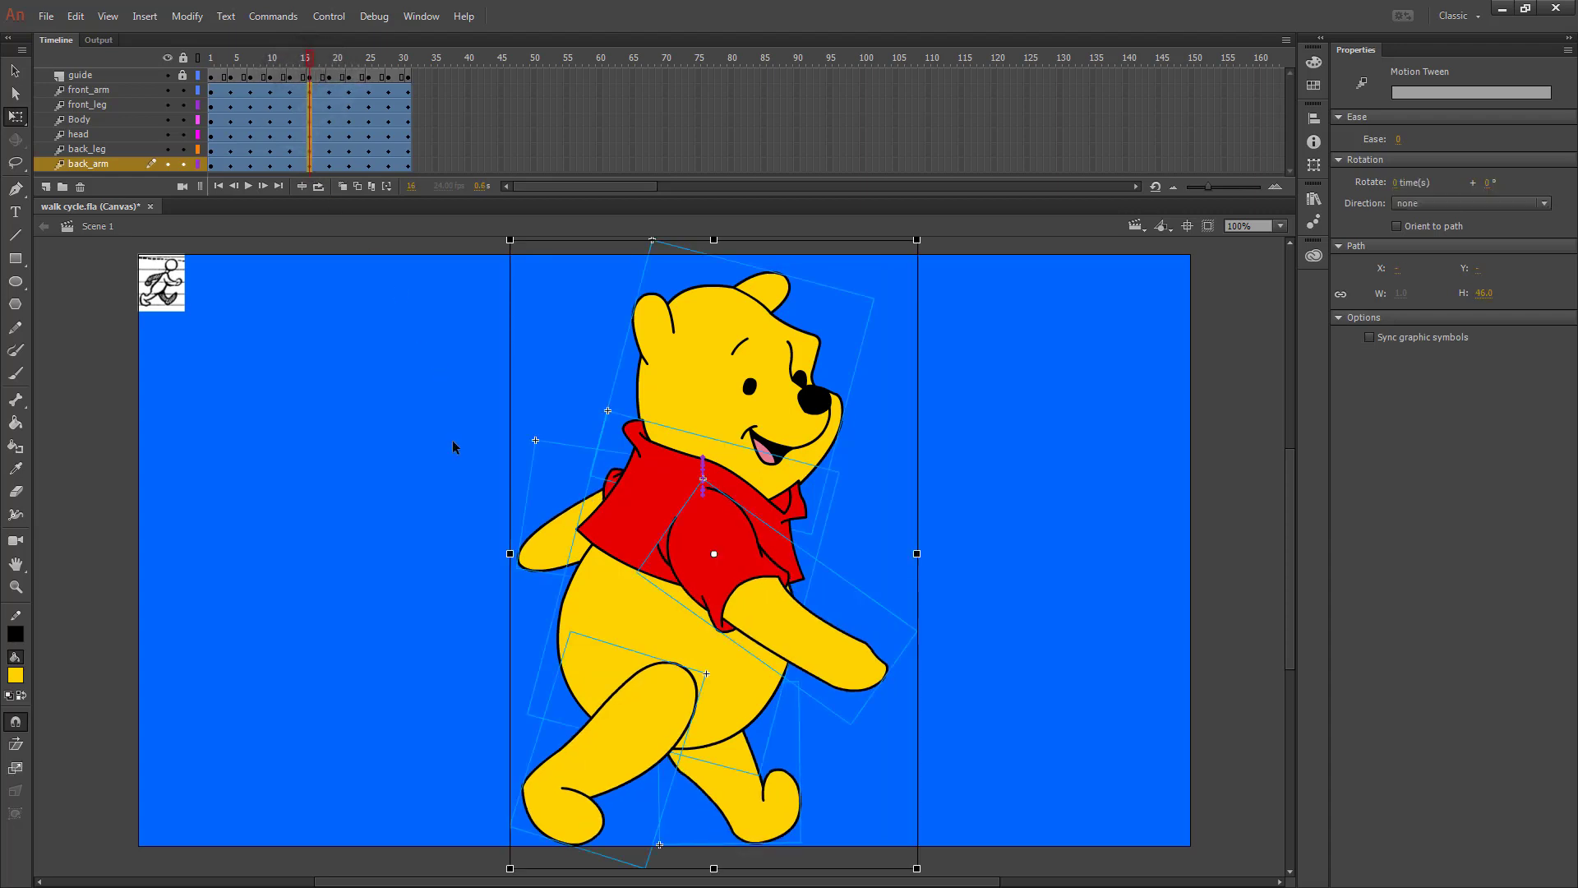
key("Down")
key("Down")
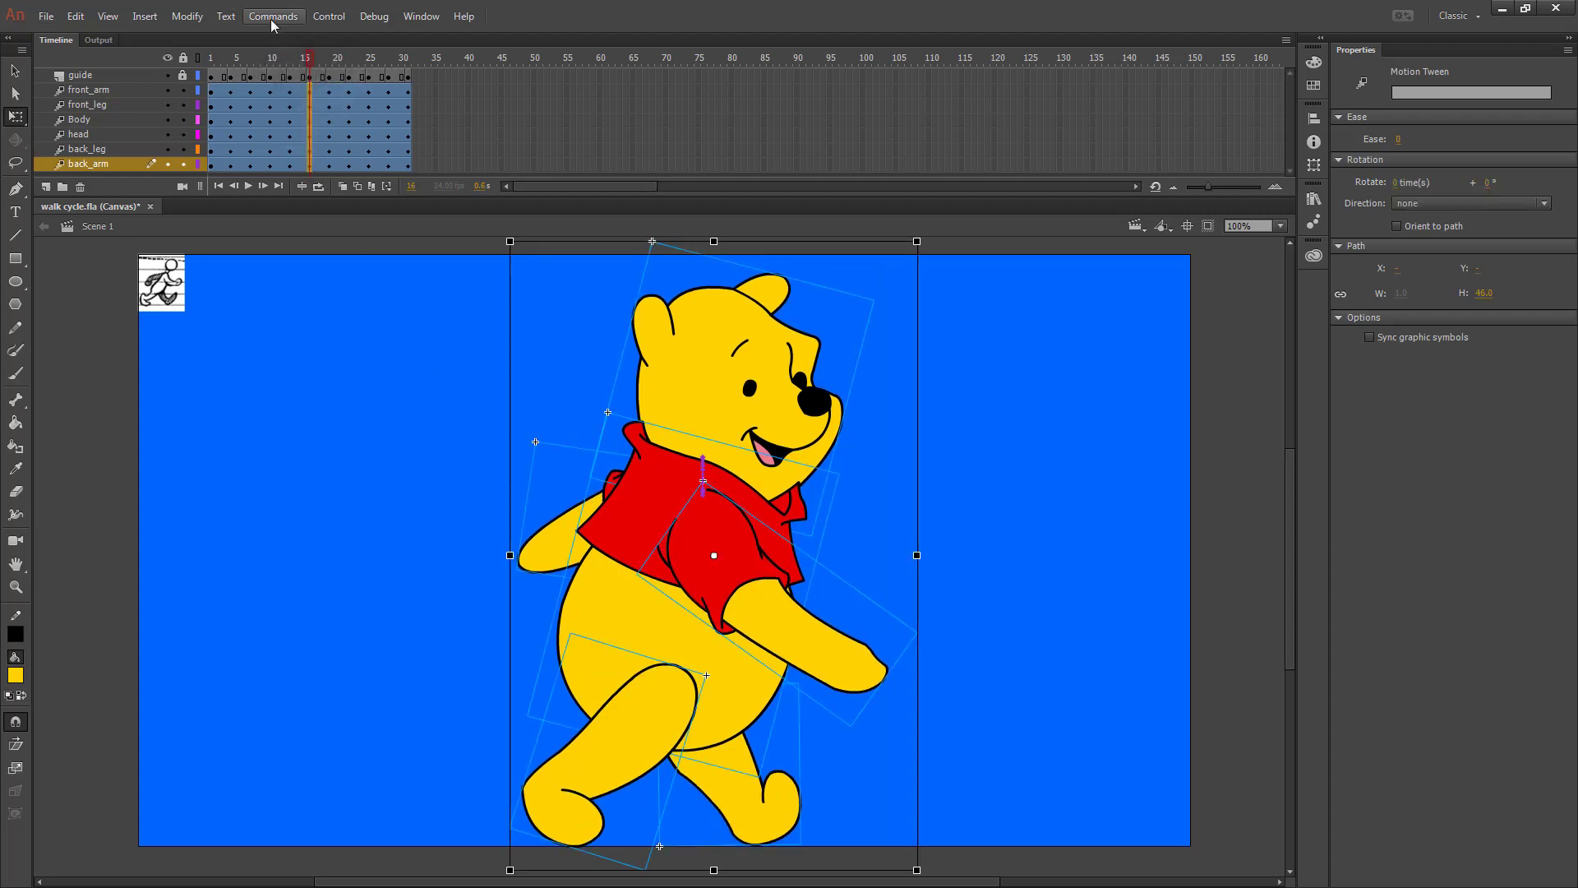
On frame 19, raise all body parts until the forward foot rests on the stage's bottom edge.
left_click_drag(330, 93, 335, 167)
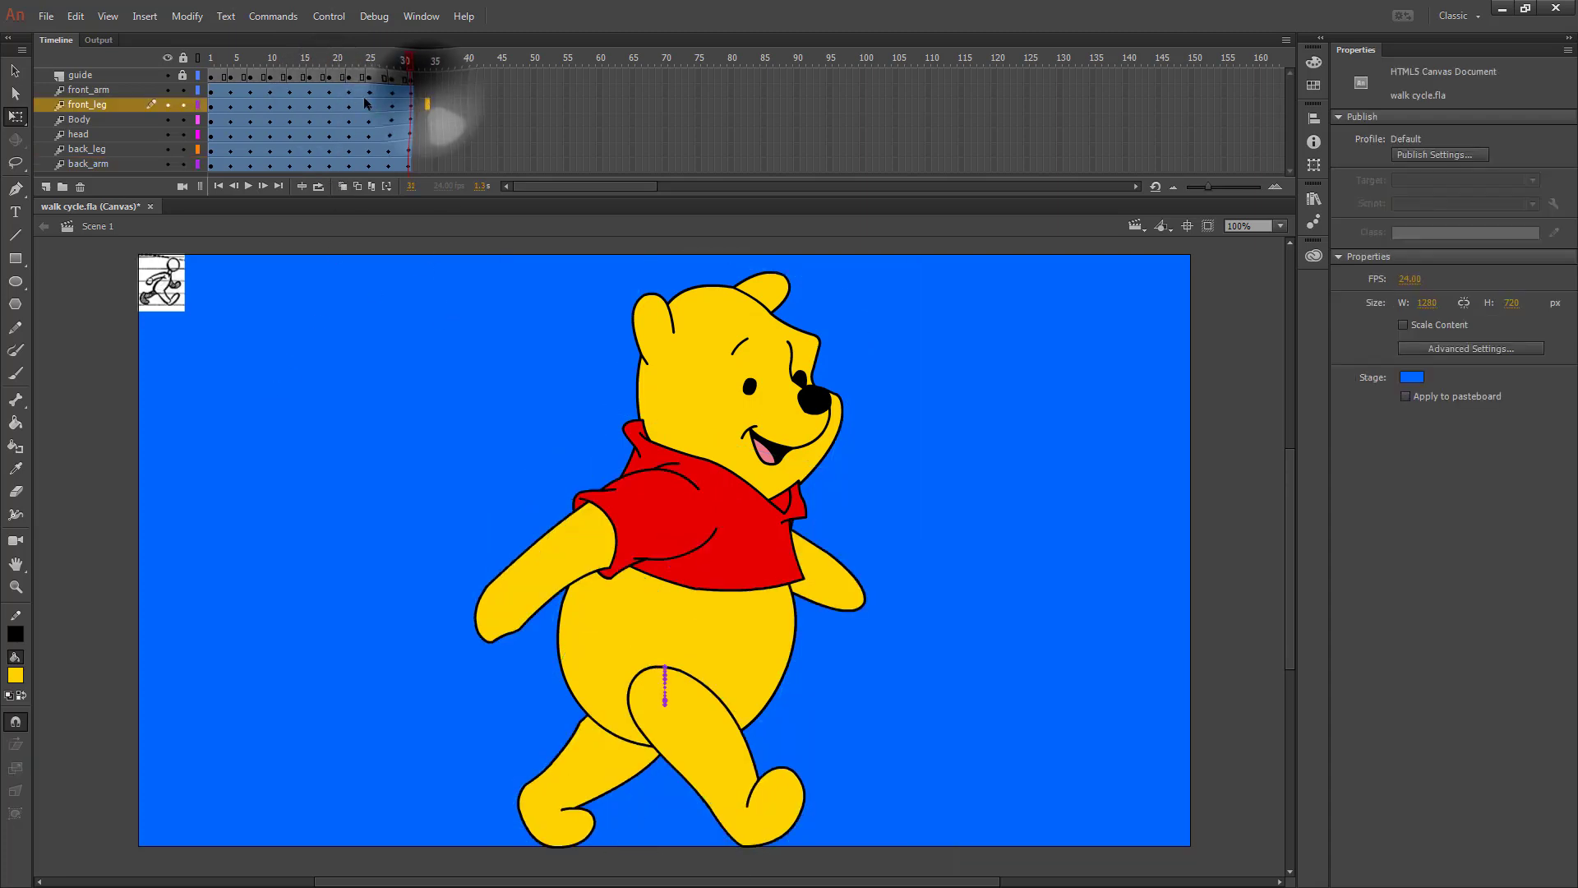
left_click(329, 97)
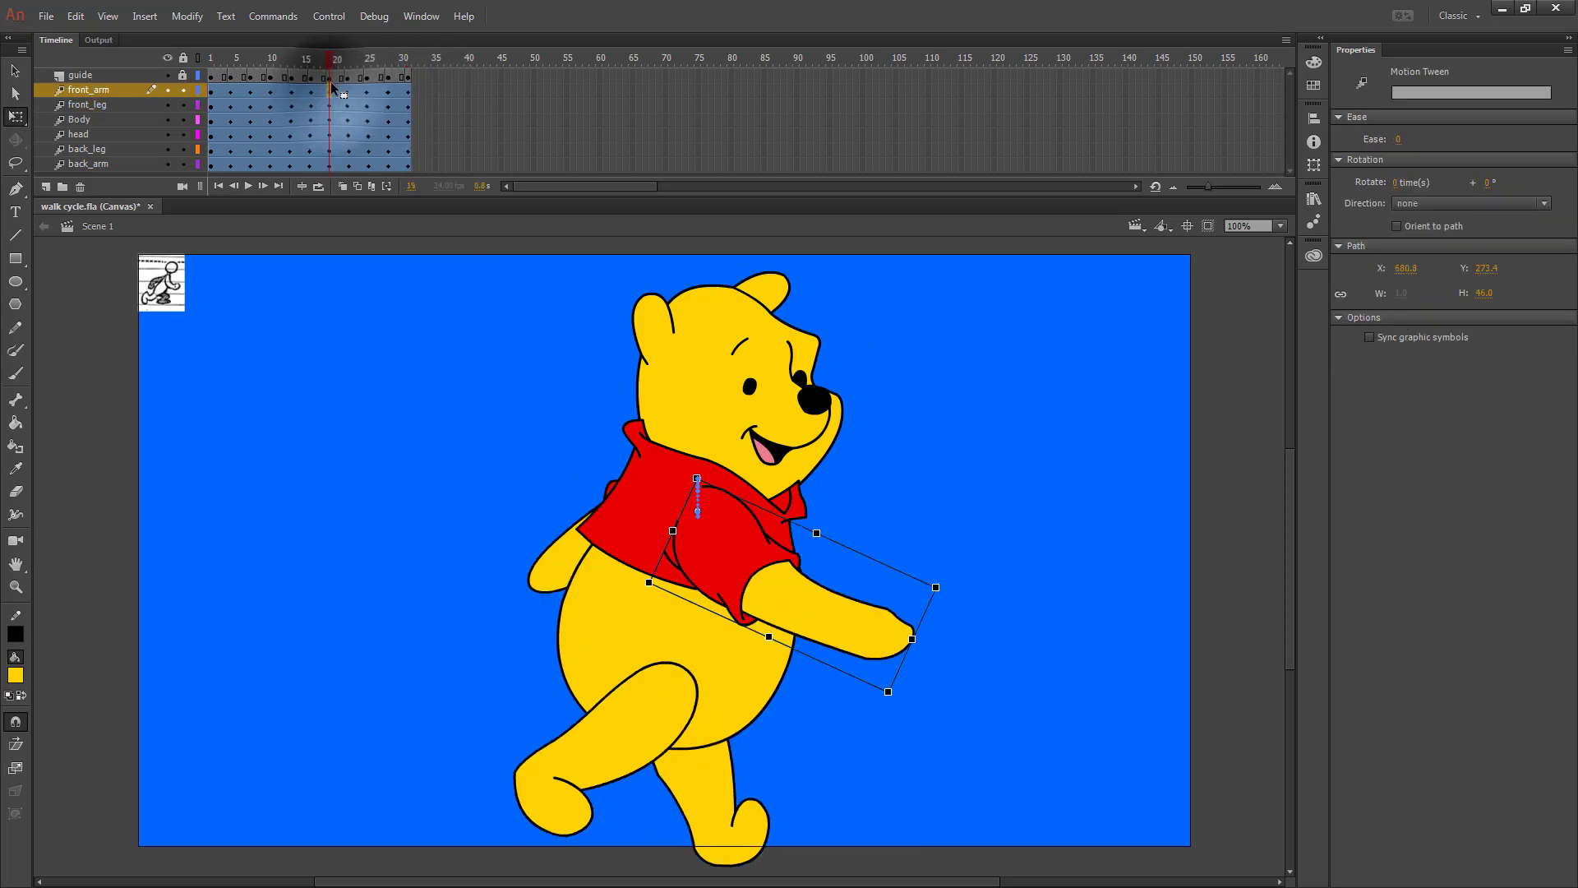
key("comma")
key("comma")
key("comma")
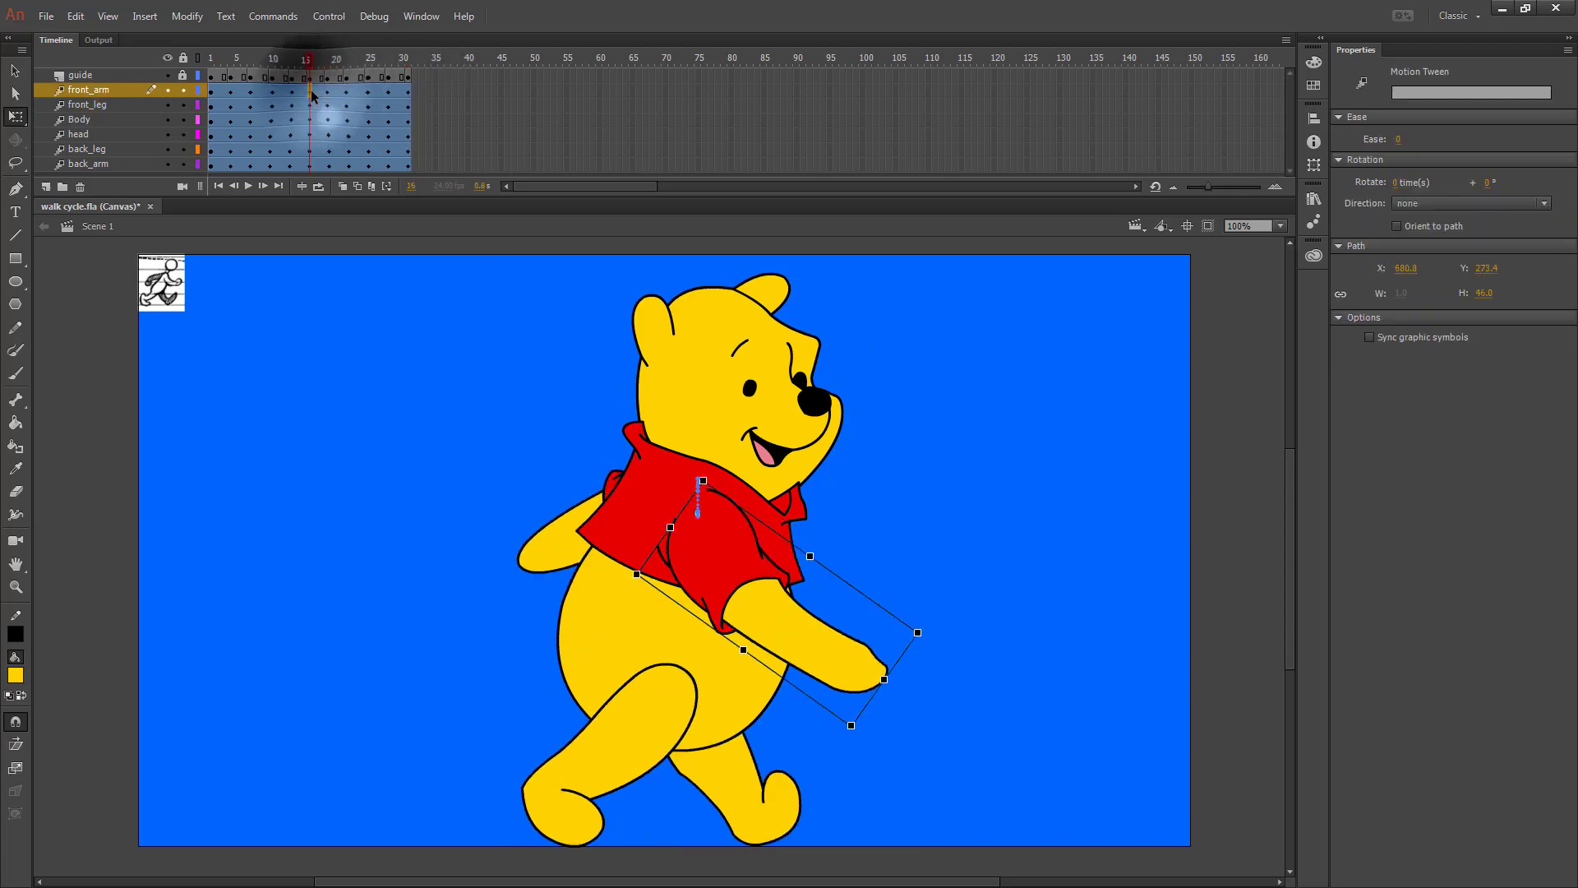
left_click_drag(329, 97, 332, 172)
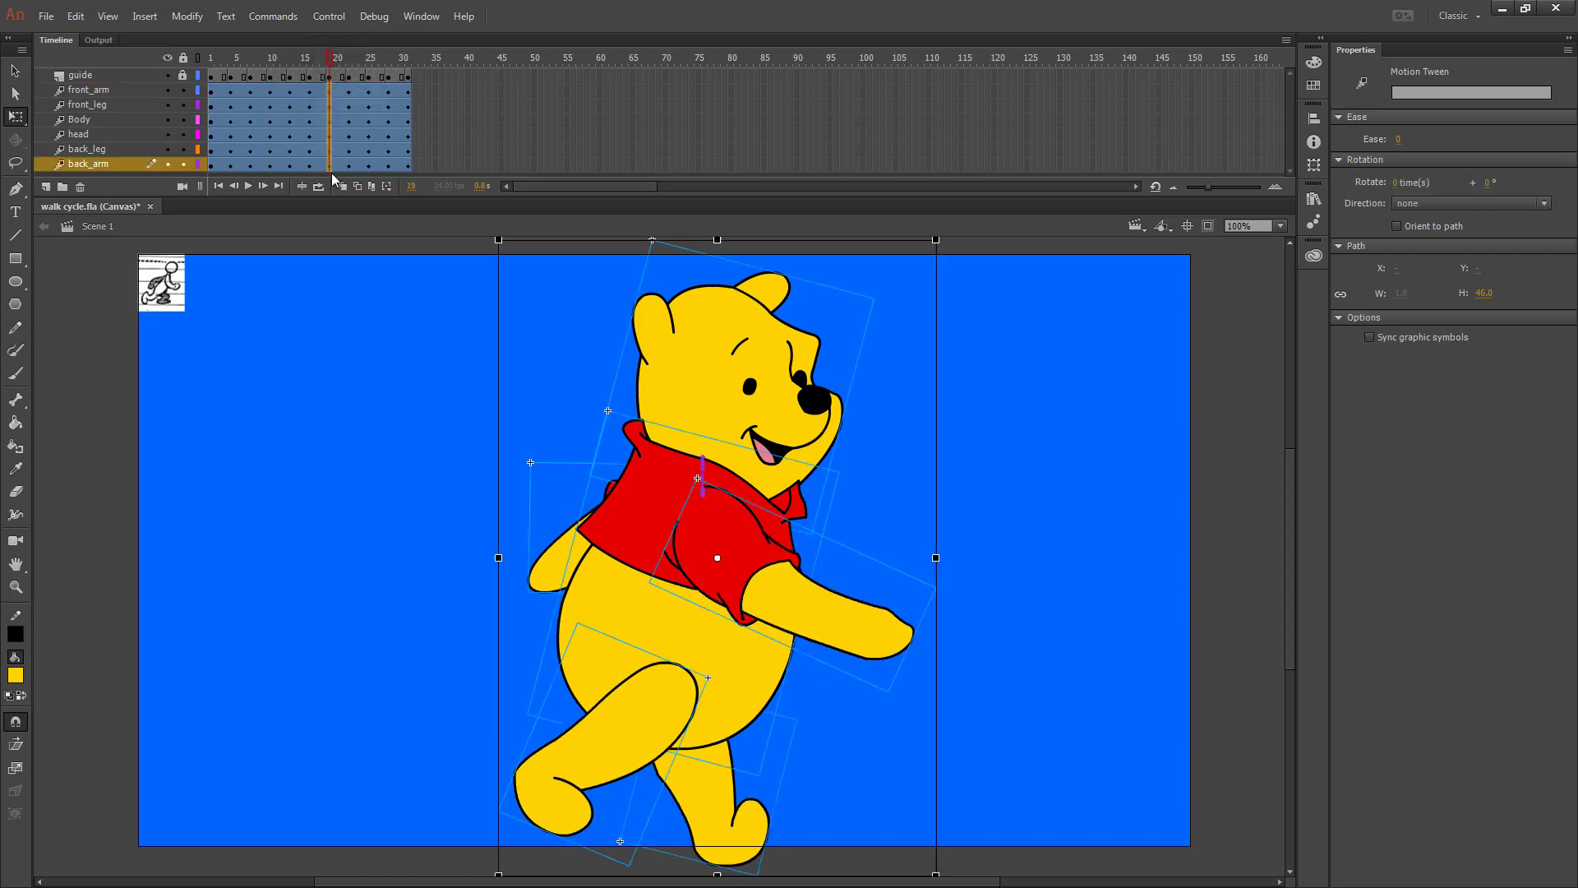
key("Up")
key("Up")
key("Up")
key("Up")
key("Up")
key("Up")
key("Up")
key("Up")
key("Up")
key("Up")
key("Up")
key("Up")
key("Up")
key("Up")
key("Up")
key("Up")
key("Up")
key("Up")
key("Up")
key("Up")
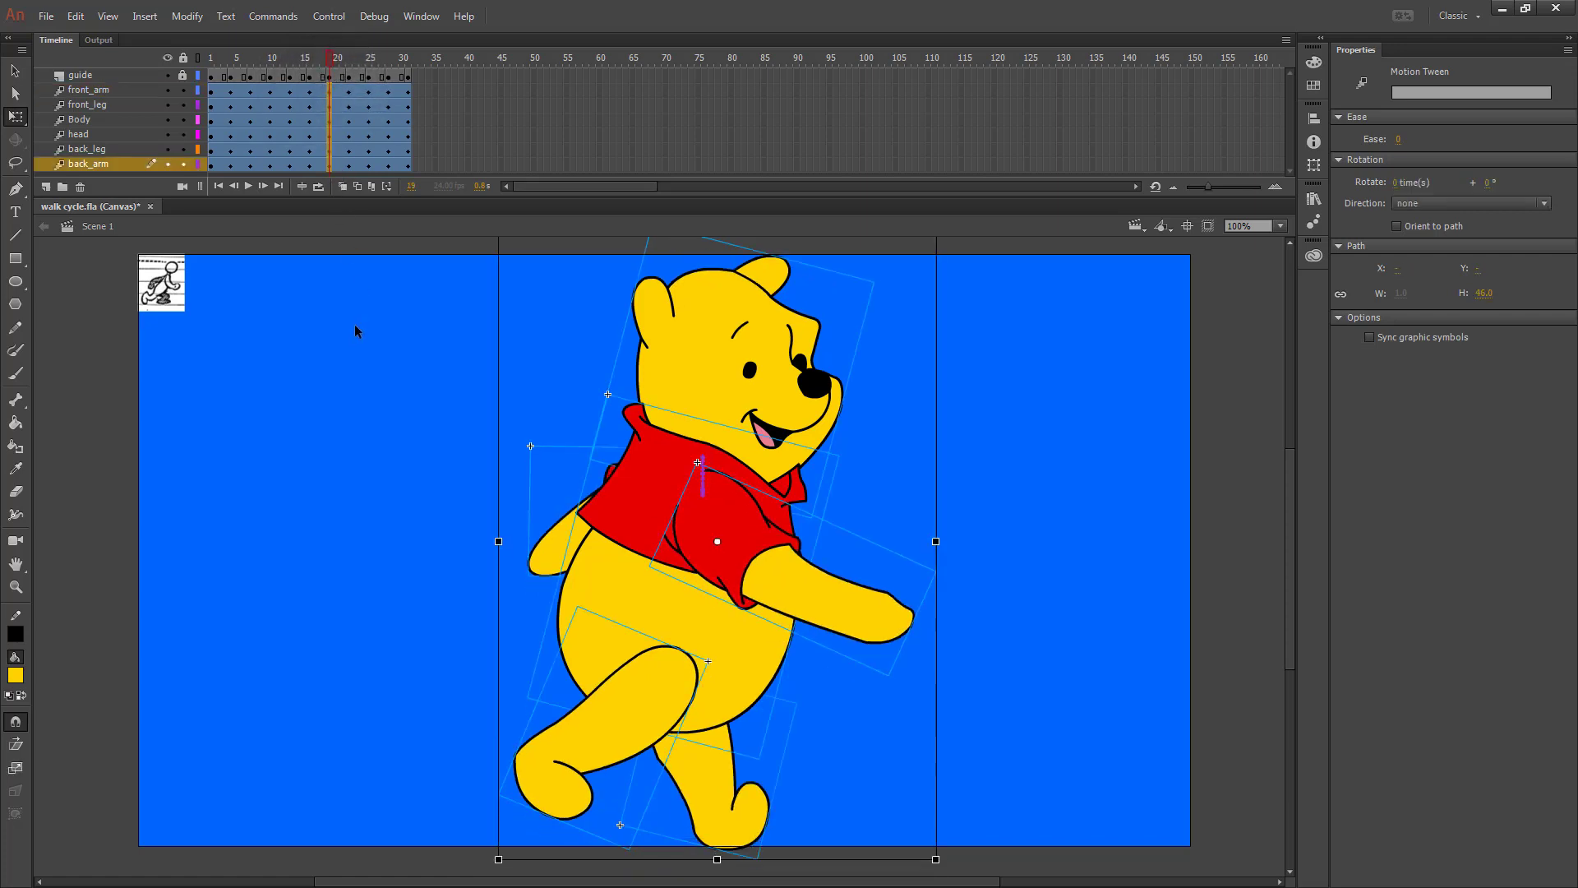
key("Up")
key("Up")
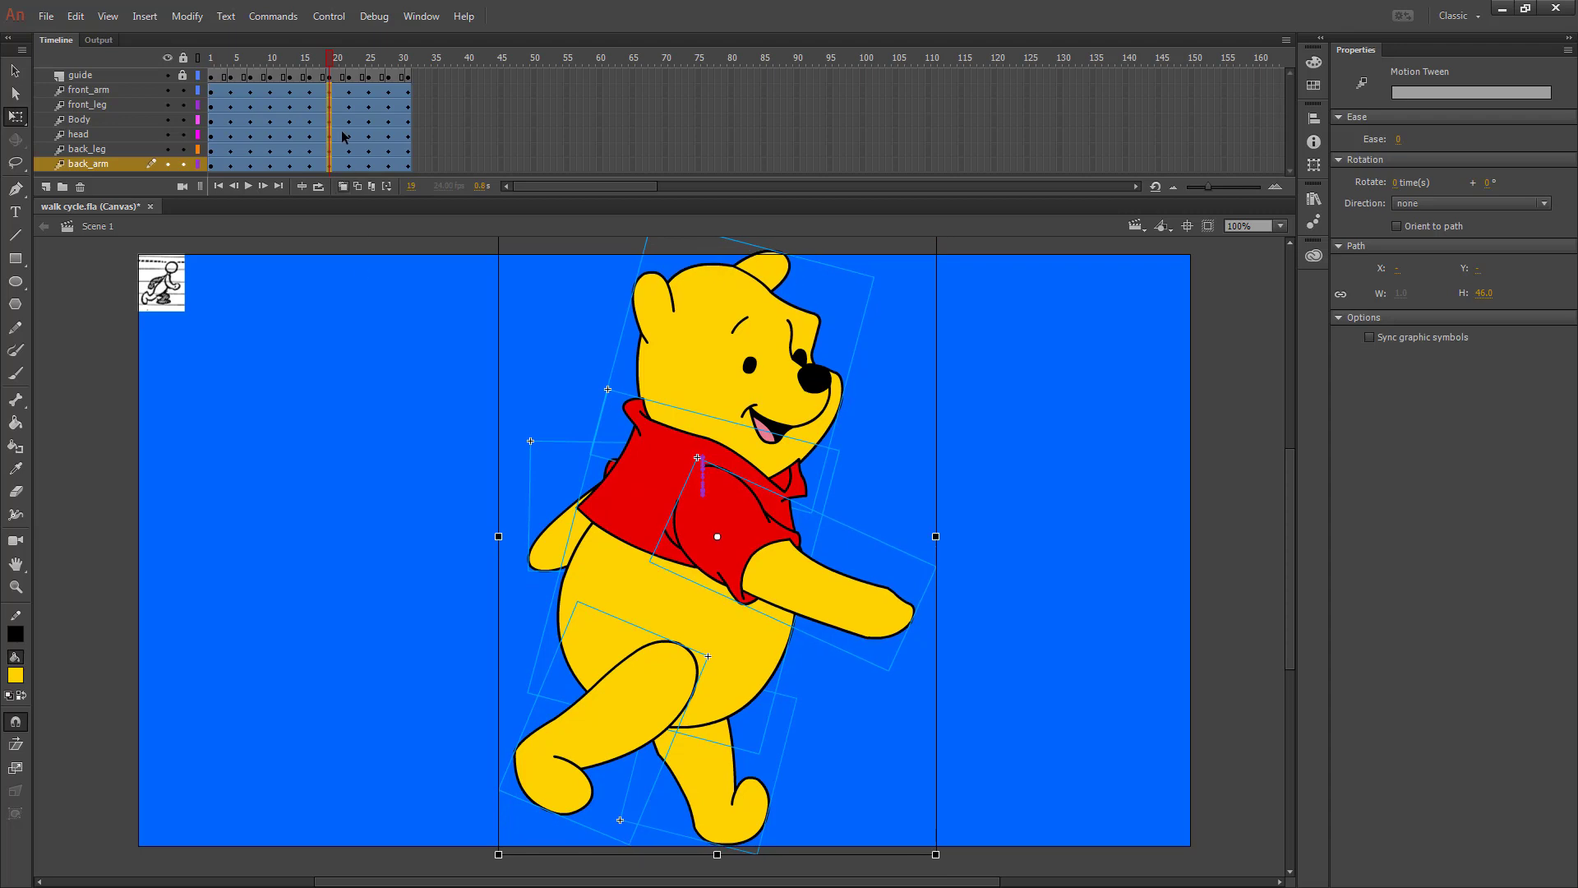
On frame 22, raise the whole figure so its standing foot rests on the stage's bottom edge.
left_click_drag(347, 91, 350, 171)
key("Up")
key("Up")
key("Up")
key("Up")
key("Up")
key("Up")
key("Up")
key("Up")
key("Up")
key("Up")
key("Up")
key("Up")
key("Up")
key("Up")
key("Up")
key("Up")
key("Up")
key("Up")
key("Up")
key("Up")
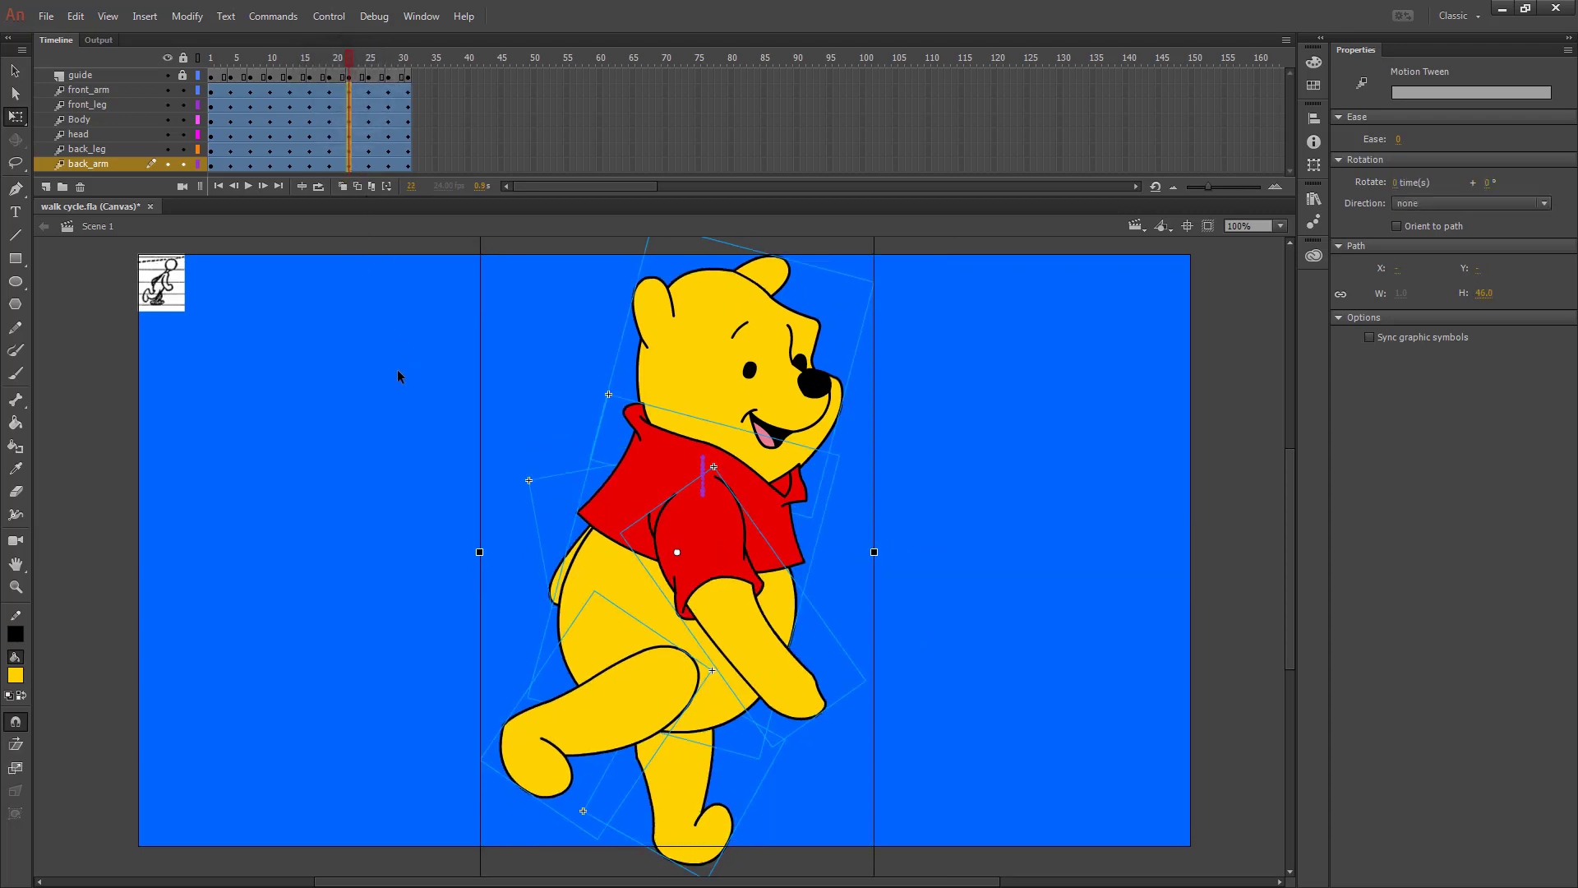
key("Up")
key("Up")
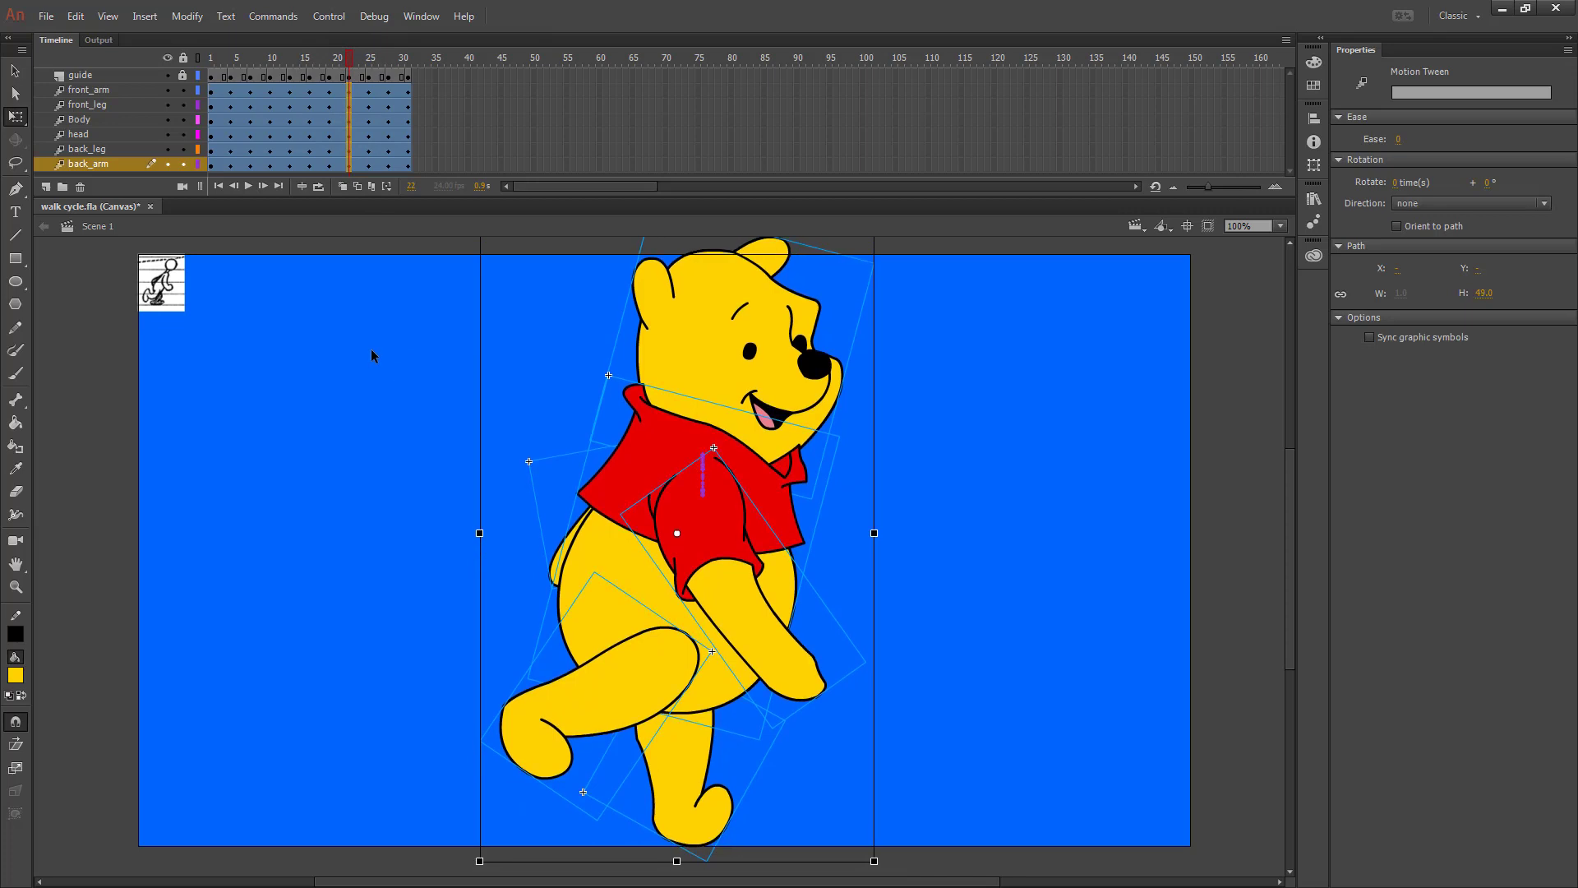
On frame 25, raise all body parts until the feet rest on the stage's bottom edge.
left_click_drag(368, 91, 366, 171)
key("Up")
key("Up")
key("Up")
key("Up")
key("Up")
key("Up")
key("Up")
key("Up")
key("Up")
key("Up")
key("Up")
key("Up")
key("Up")
key("Up")
key("Up")
key("Up")
key("Up")
key("Up")
key("Up")
key("Up")
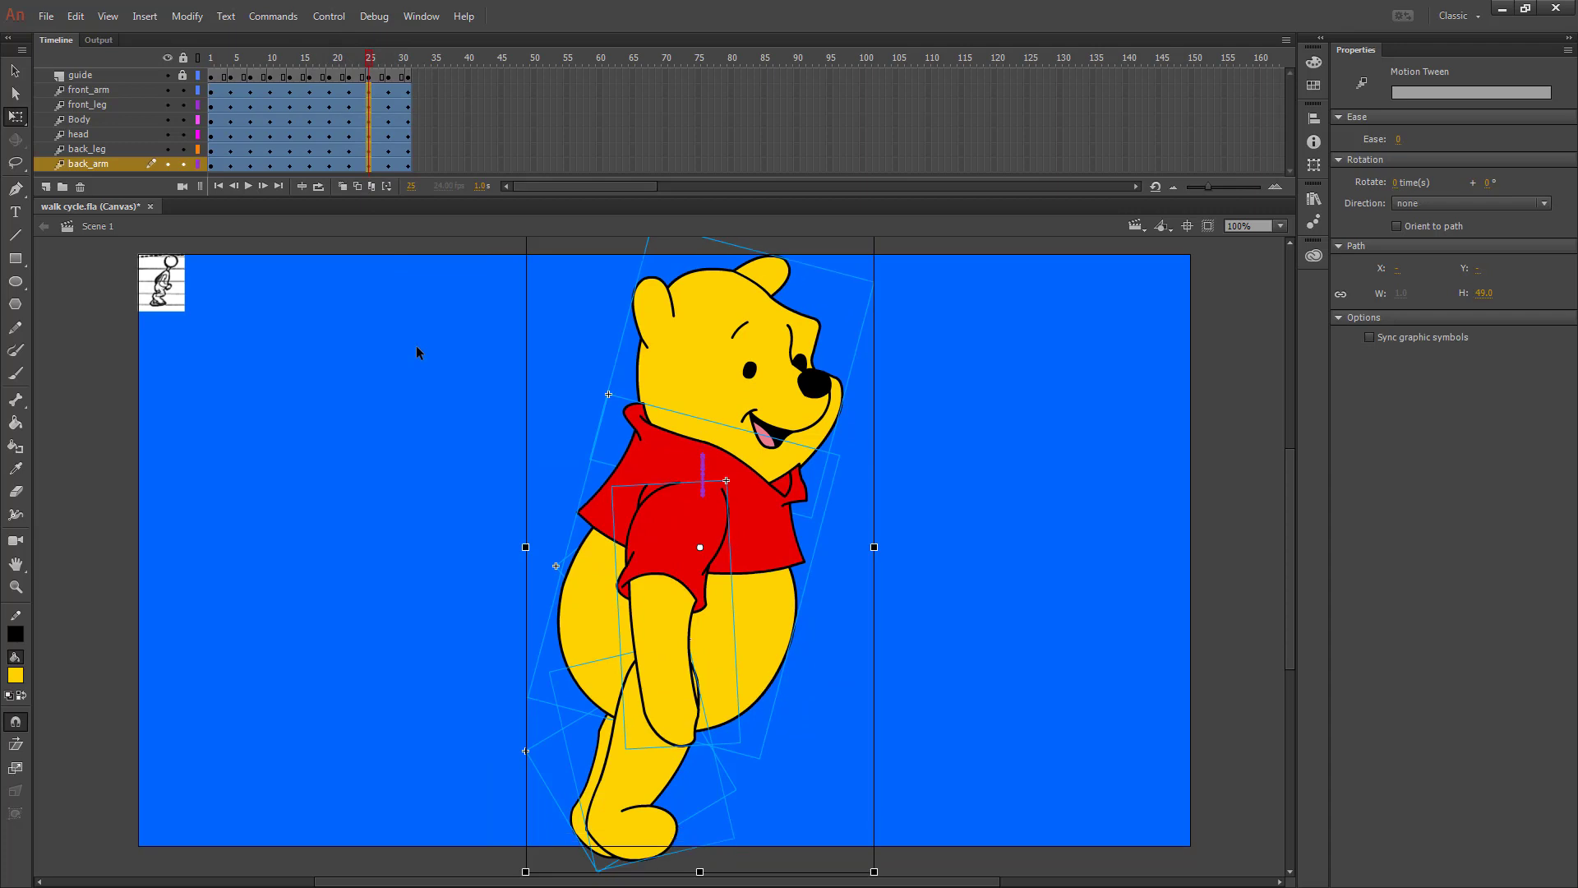
key("Down")
key("Down")
key("Down")
key("Down")
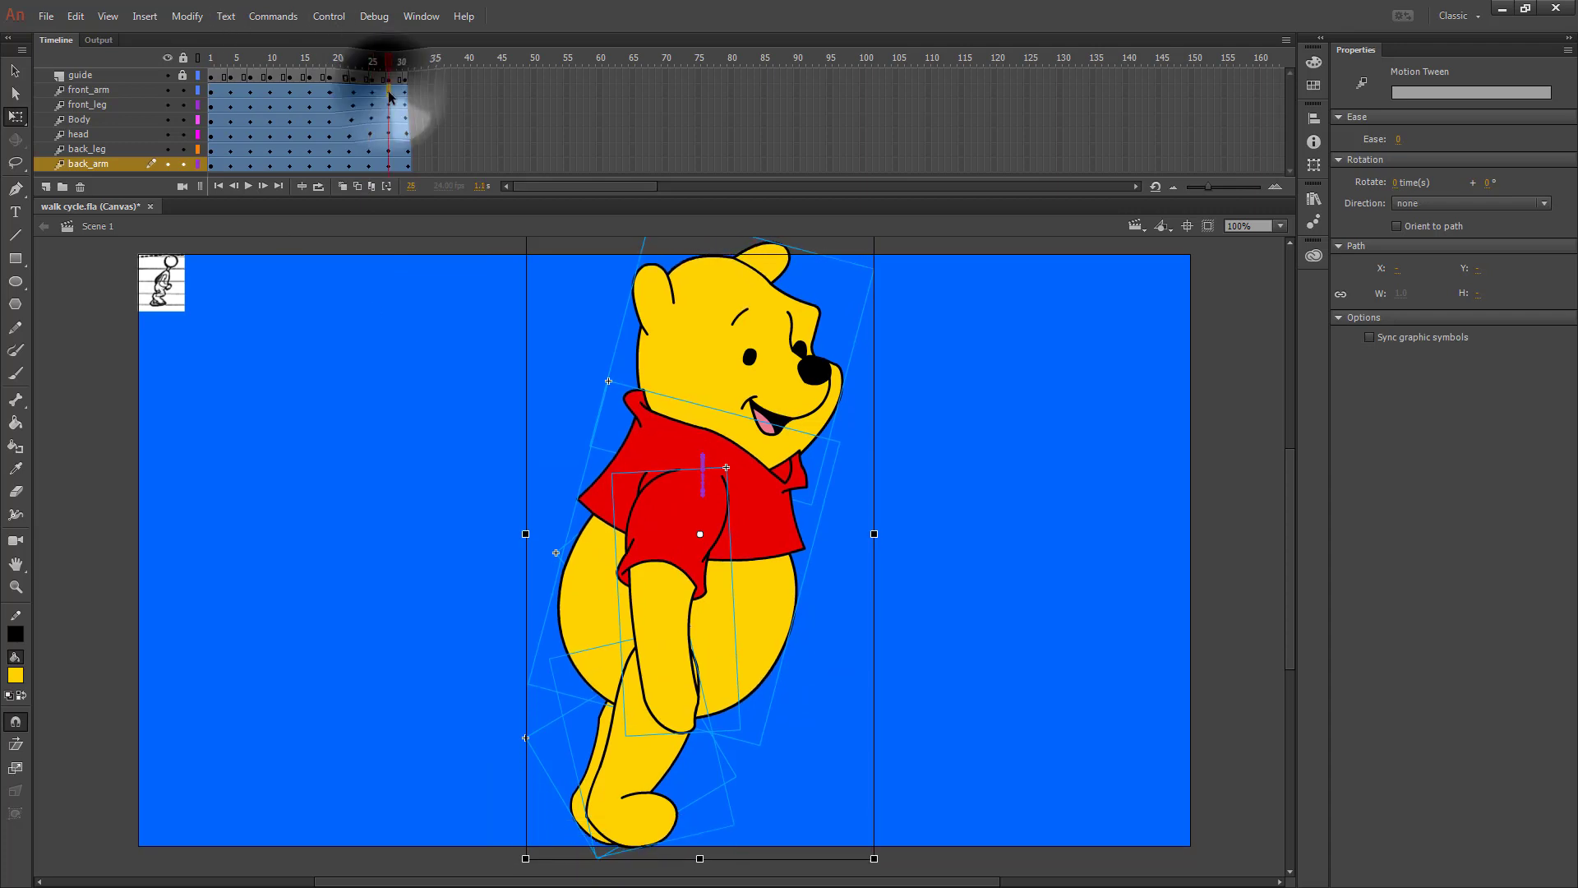
On frame 28, raise the whole figure until its forward foot touches the stage's bottom edge.
left_click_drag(389, 94, 388, 170)
key("shift+Up")
key("shift+Up")
key("shift+Up")
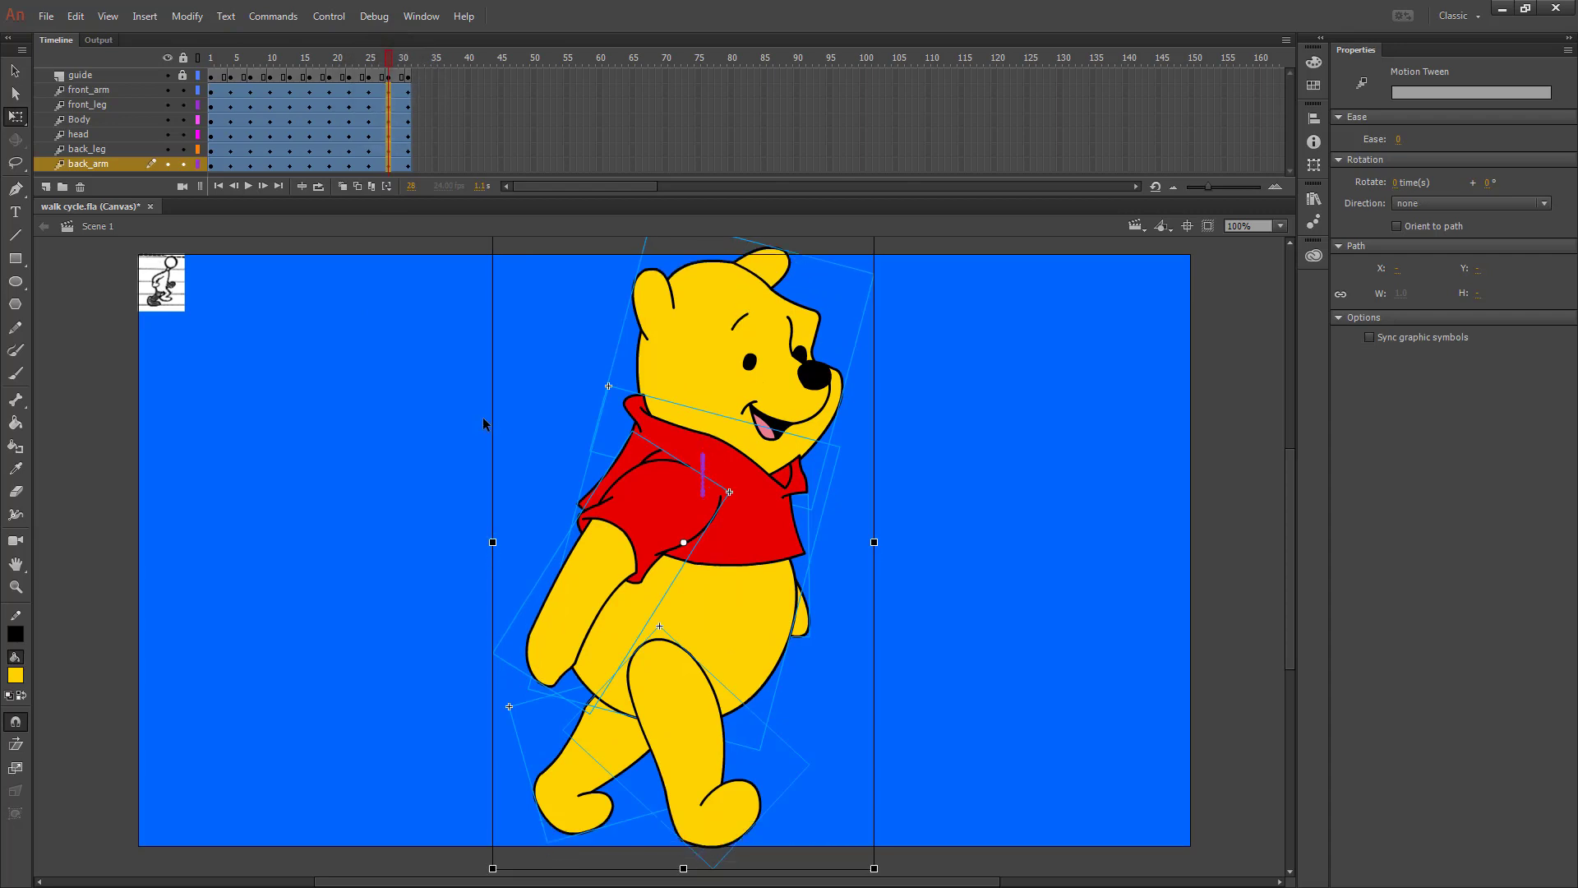
Compare the figure's pose and foot alignment on frame 31 with frame 1.
left_click_drag(407, 92, 408, 191)
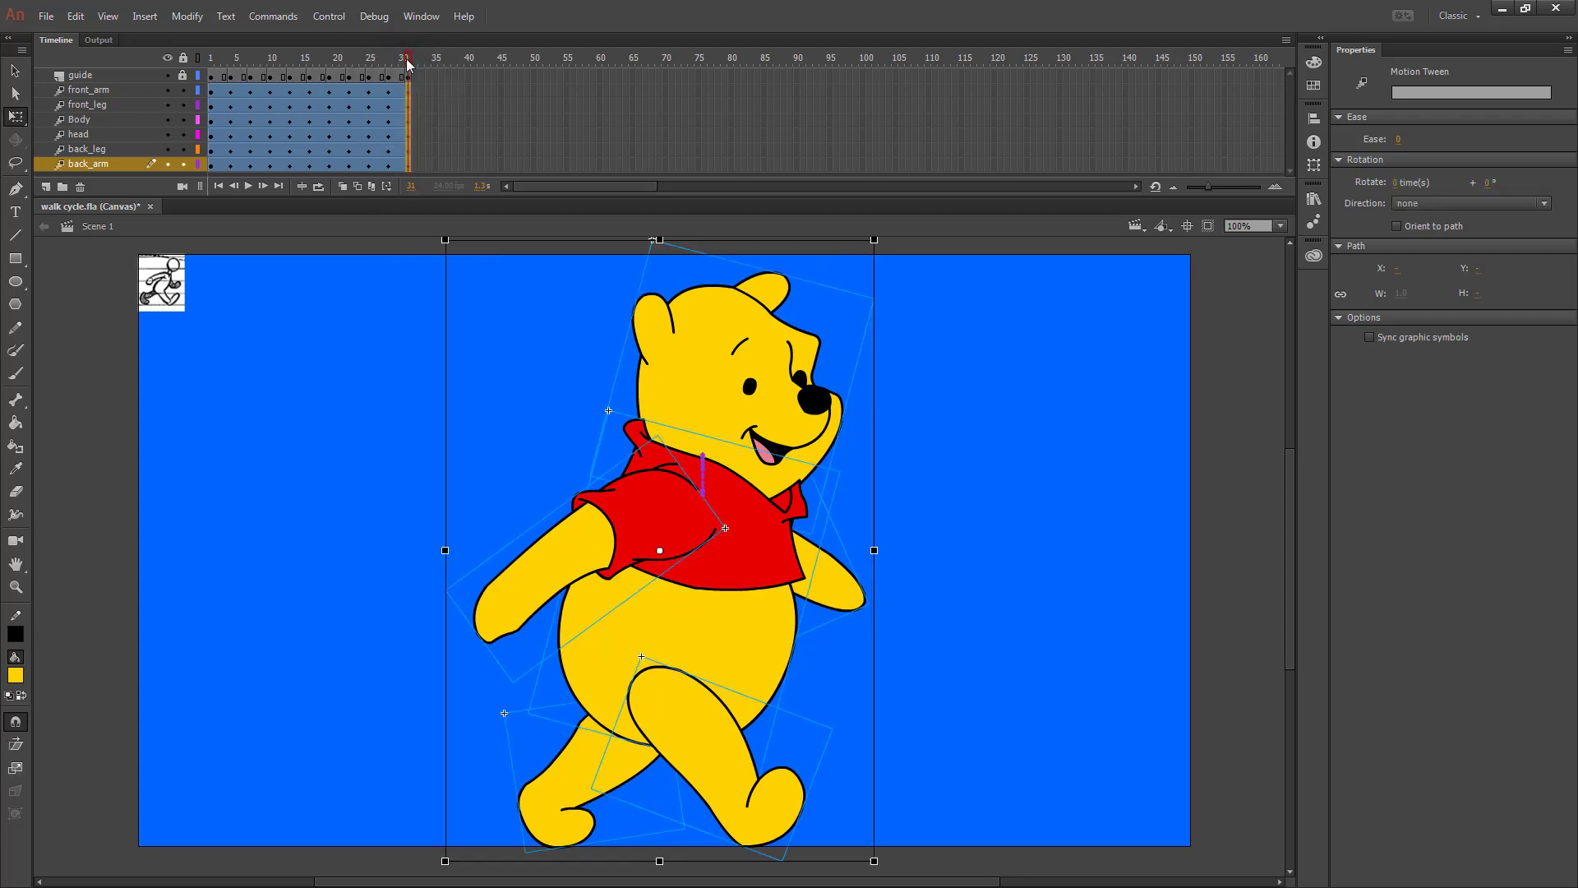
left_click_drag(408, 62, 179, 64)
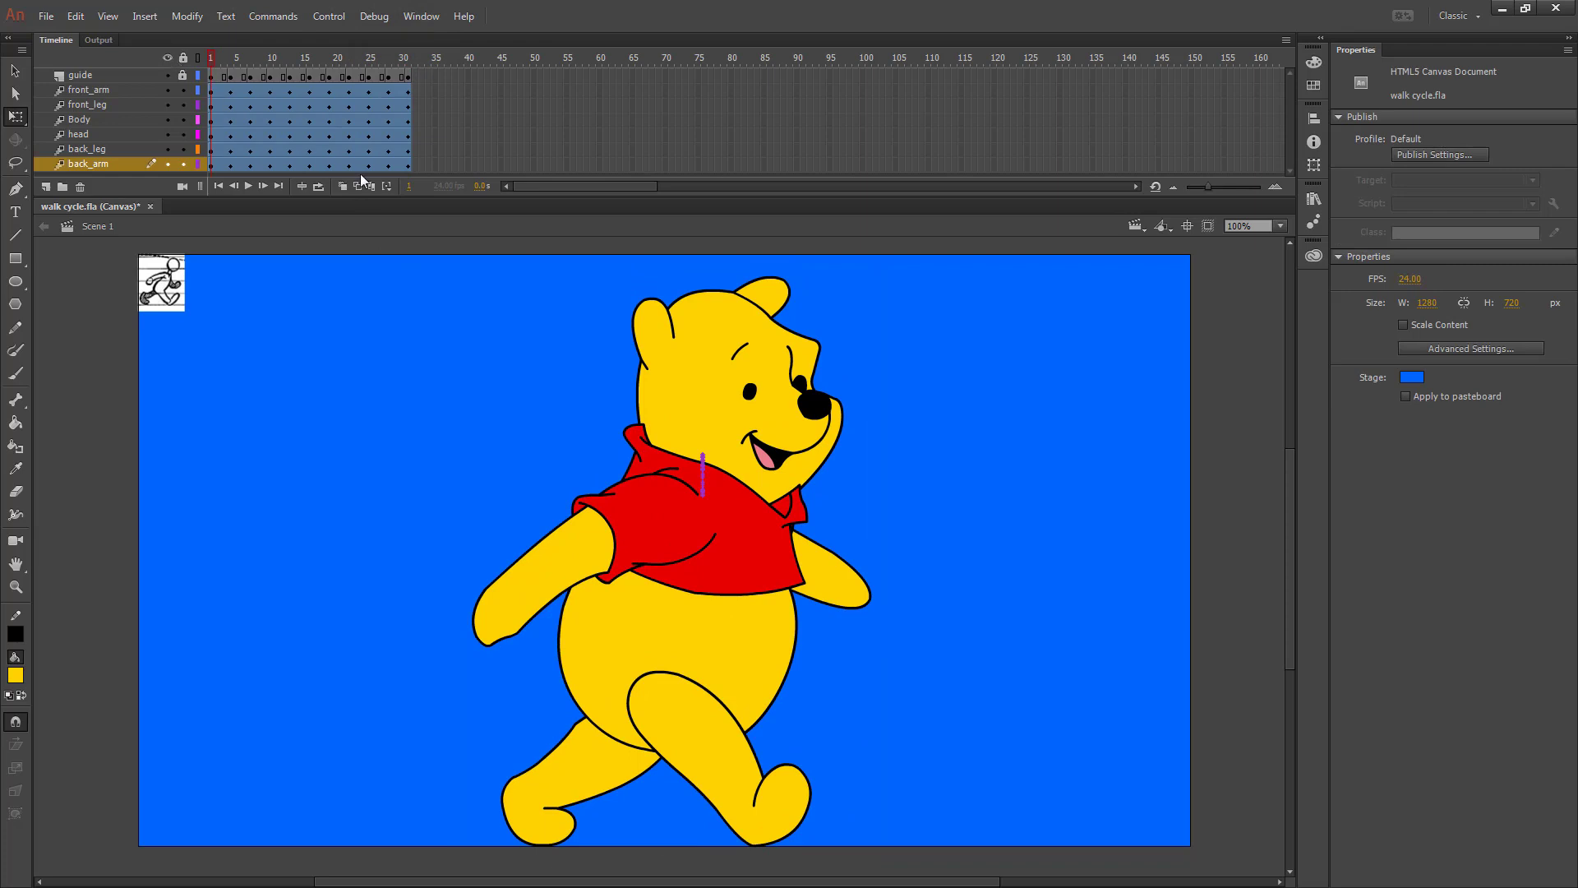
left_click(408, 57)
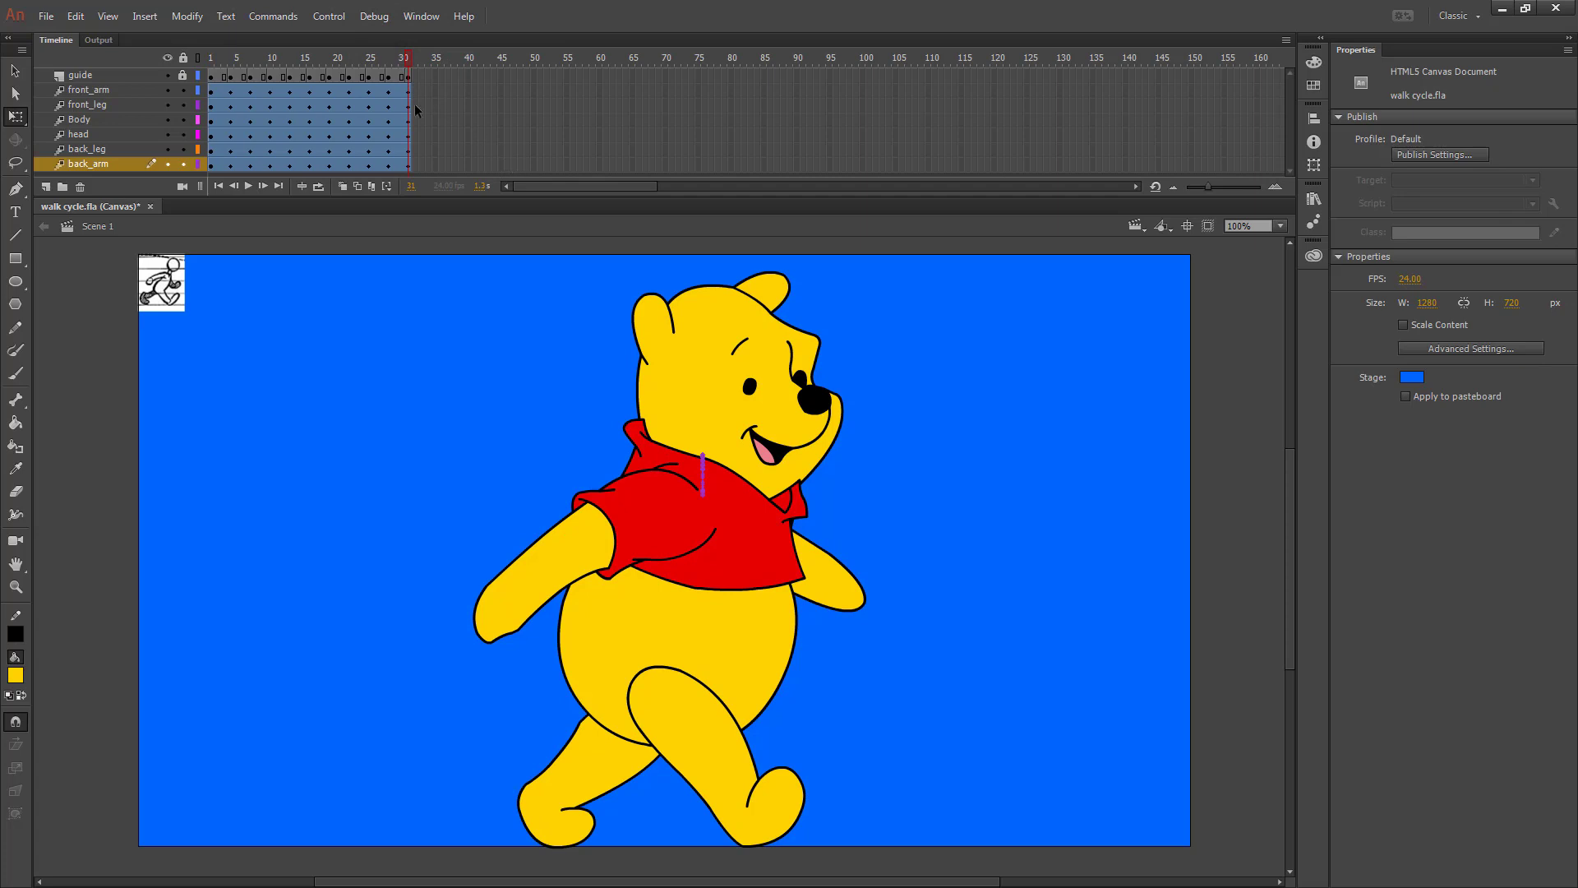
Clear the guide layer's keyframe on frame 31.
left_click(409, 77)
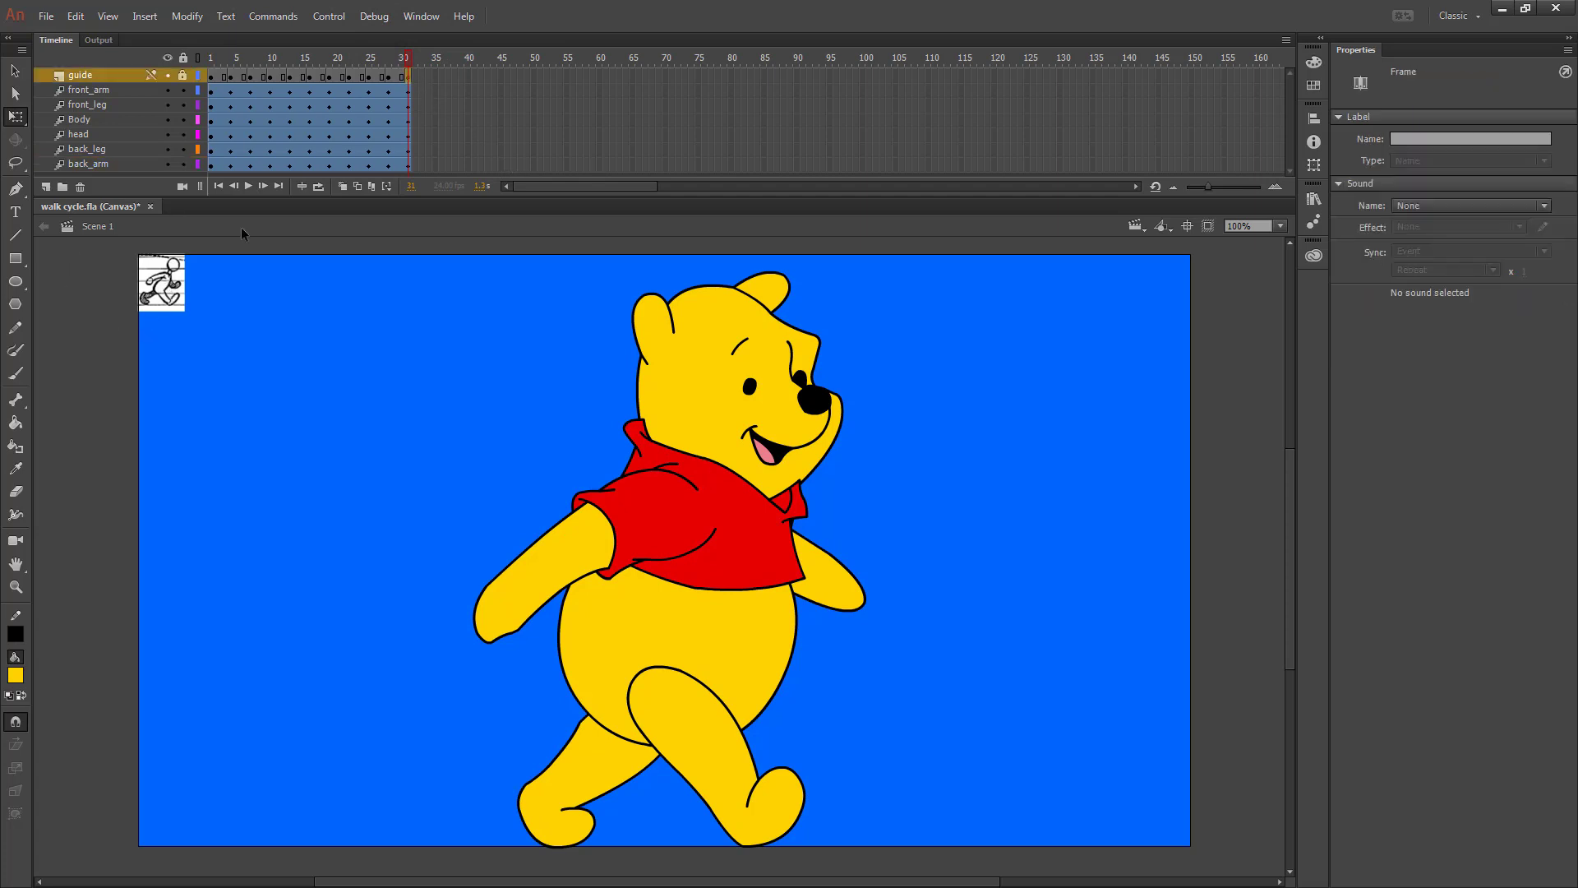
right_click(410, 79)
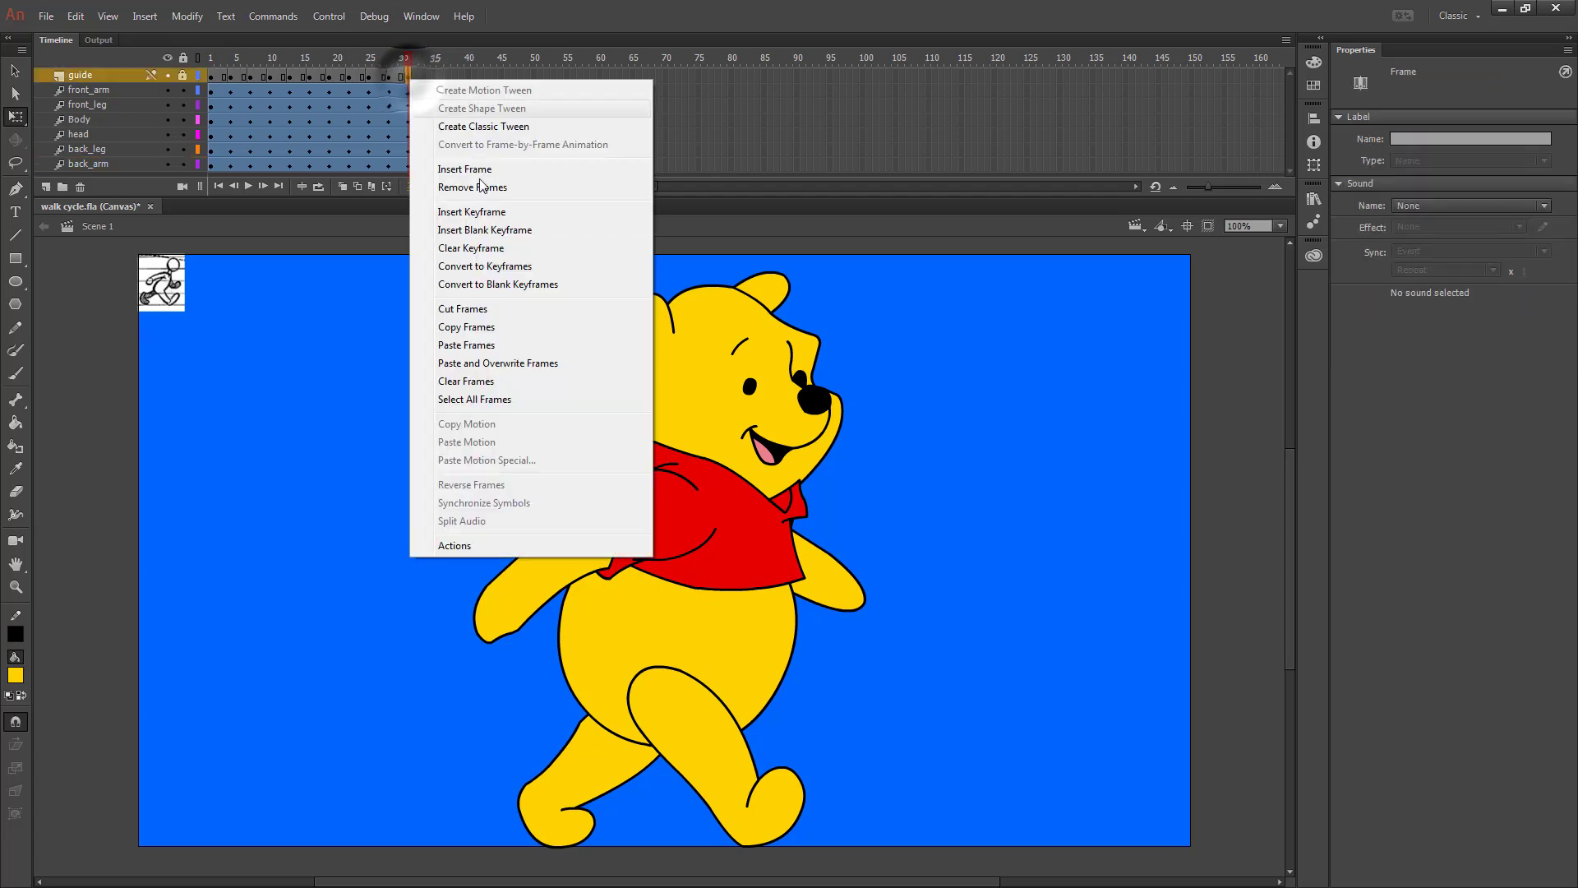
left_click(460, 248)
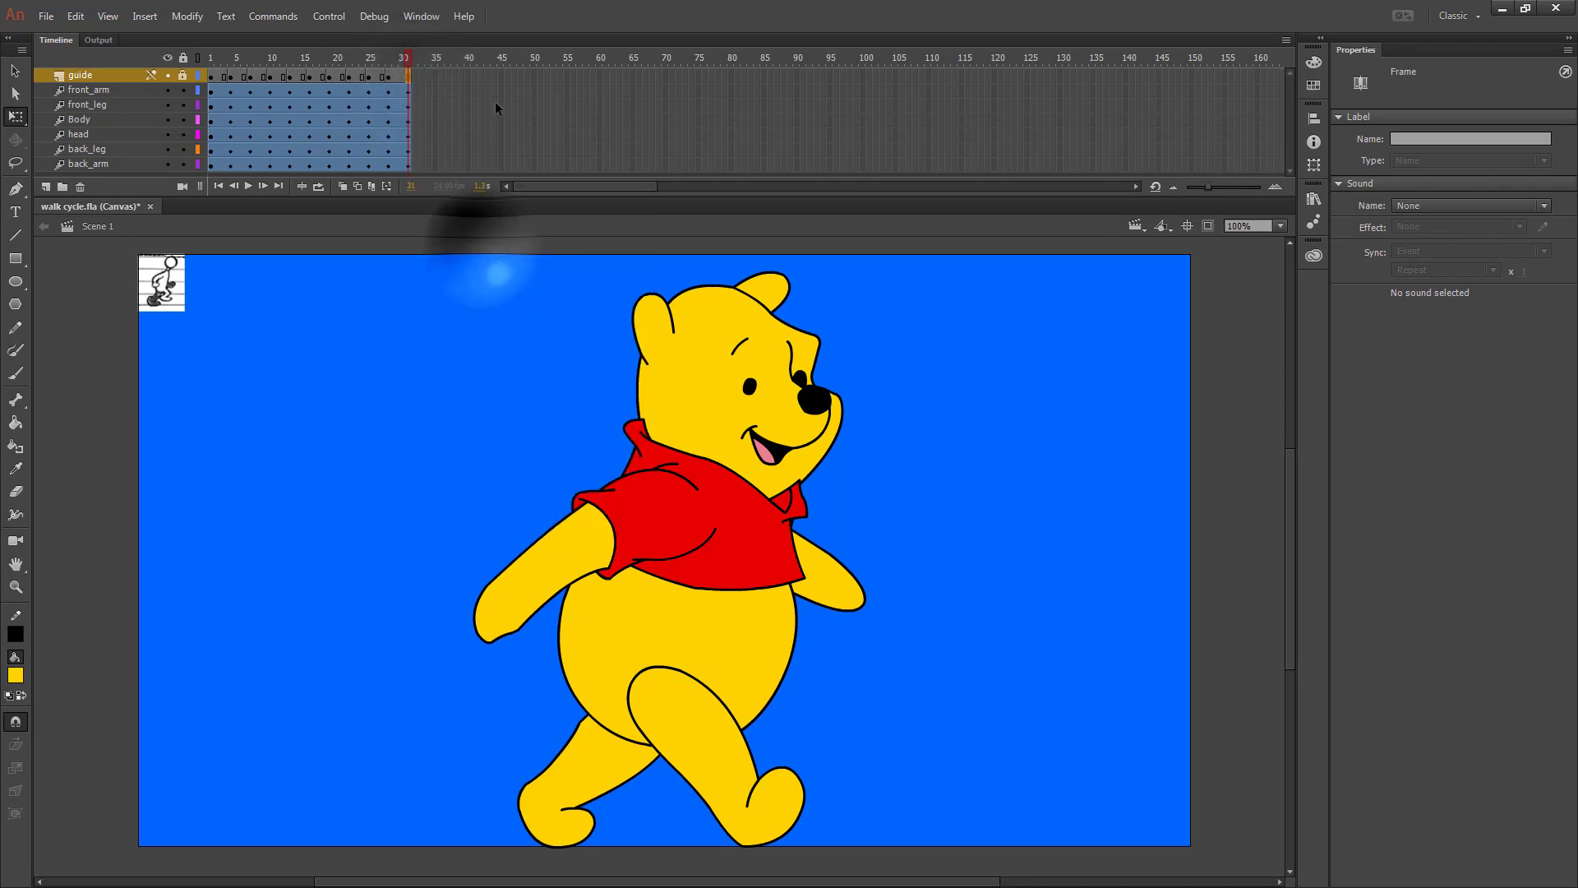
Insert keyframes for all properties on frame 30 of every body part layer.
left_click_drag(402, 90, 403, 175)
left_click(406, 166)
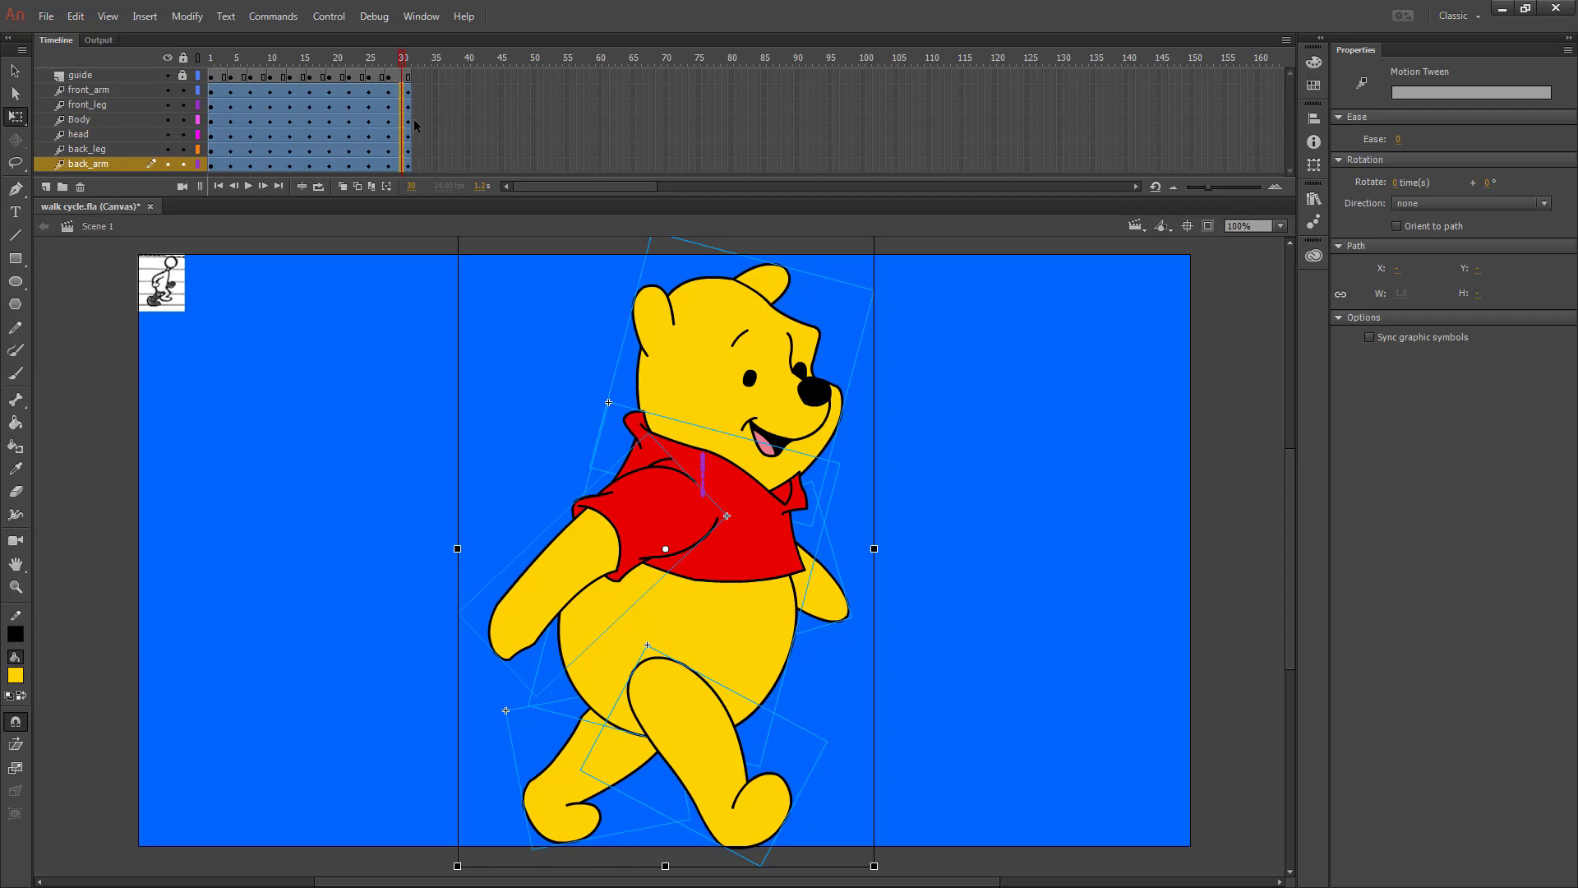
right_click(404, 96)
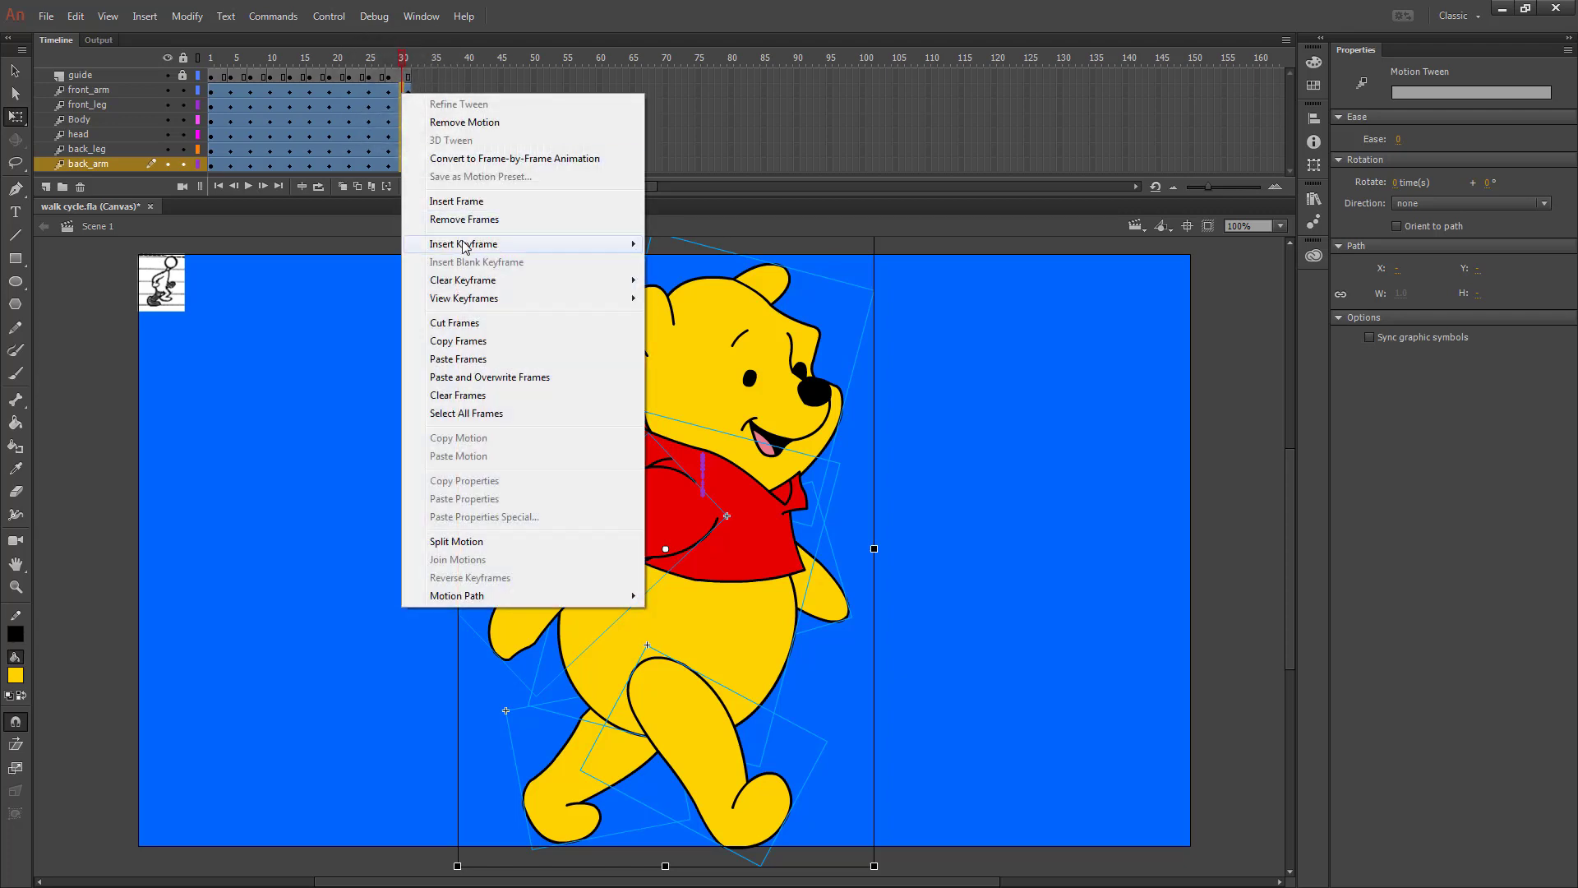
mouse_move(463, 246)
left_click(696, 355)
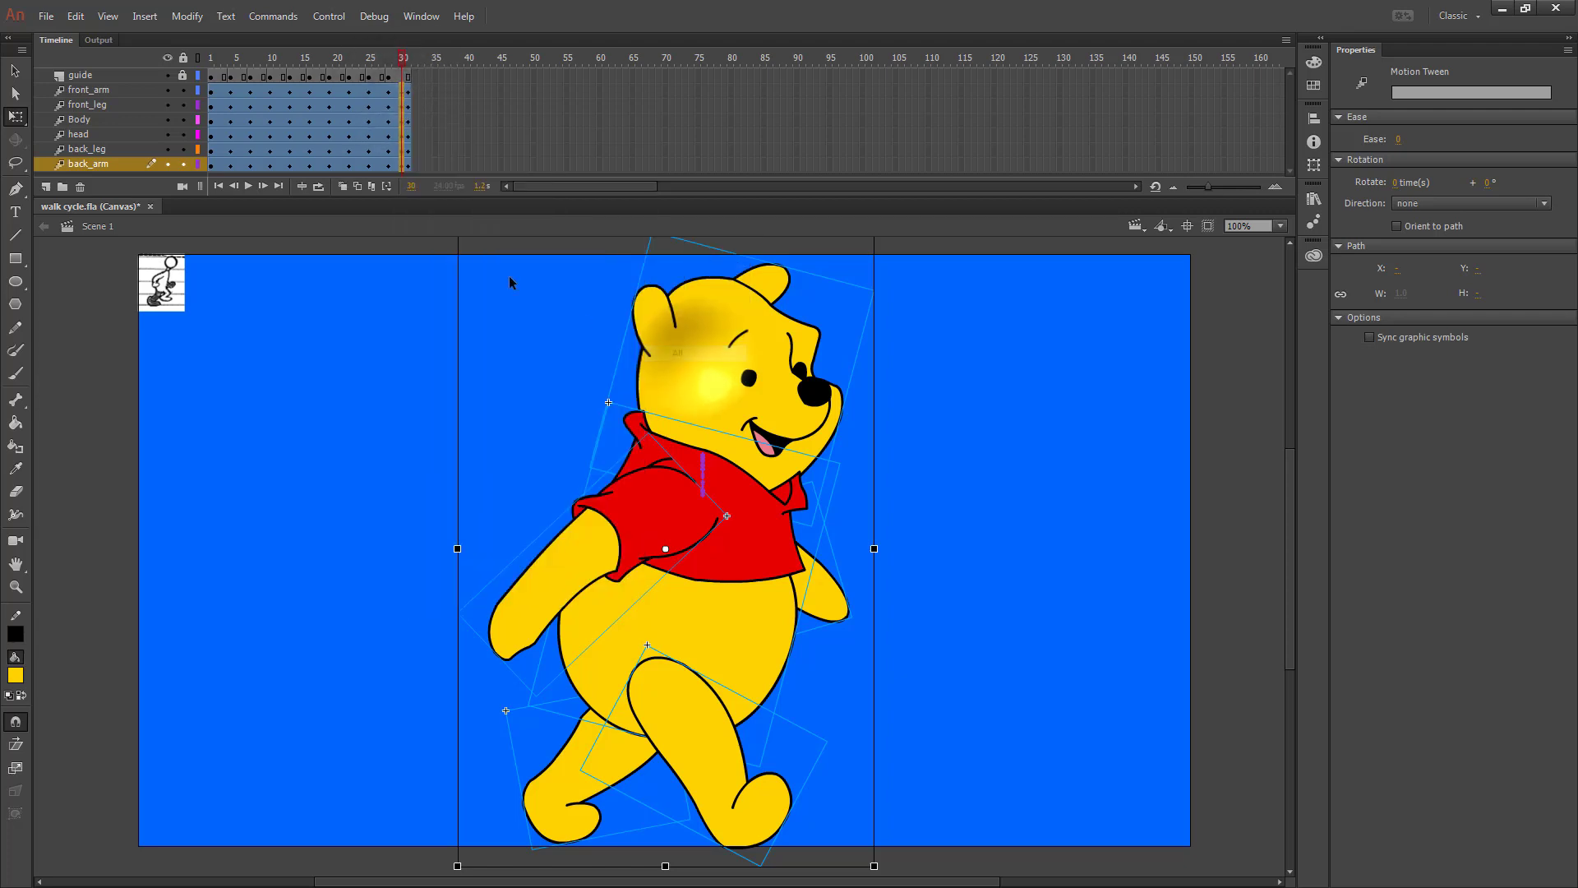
Remove frame 31 from all layers so the loop ends on frame 30, and play the animation.
left_click(402, 59)
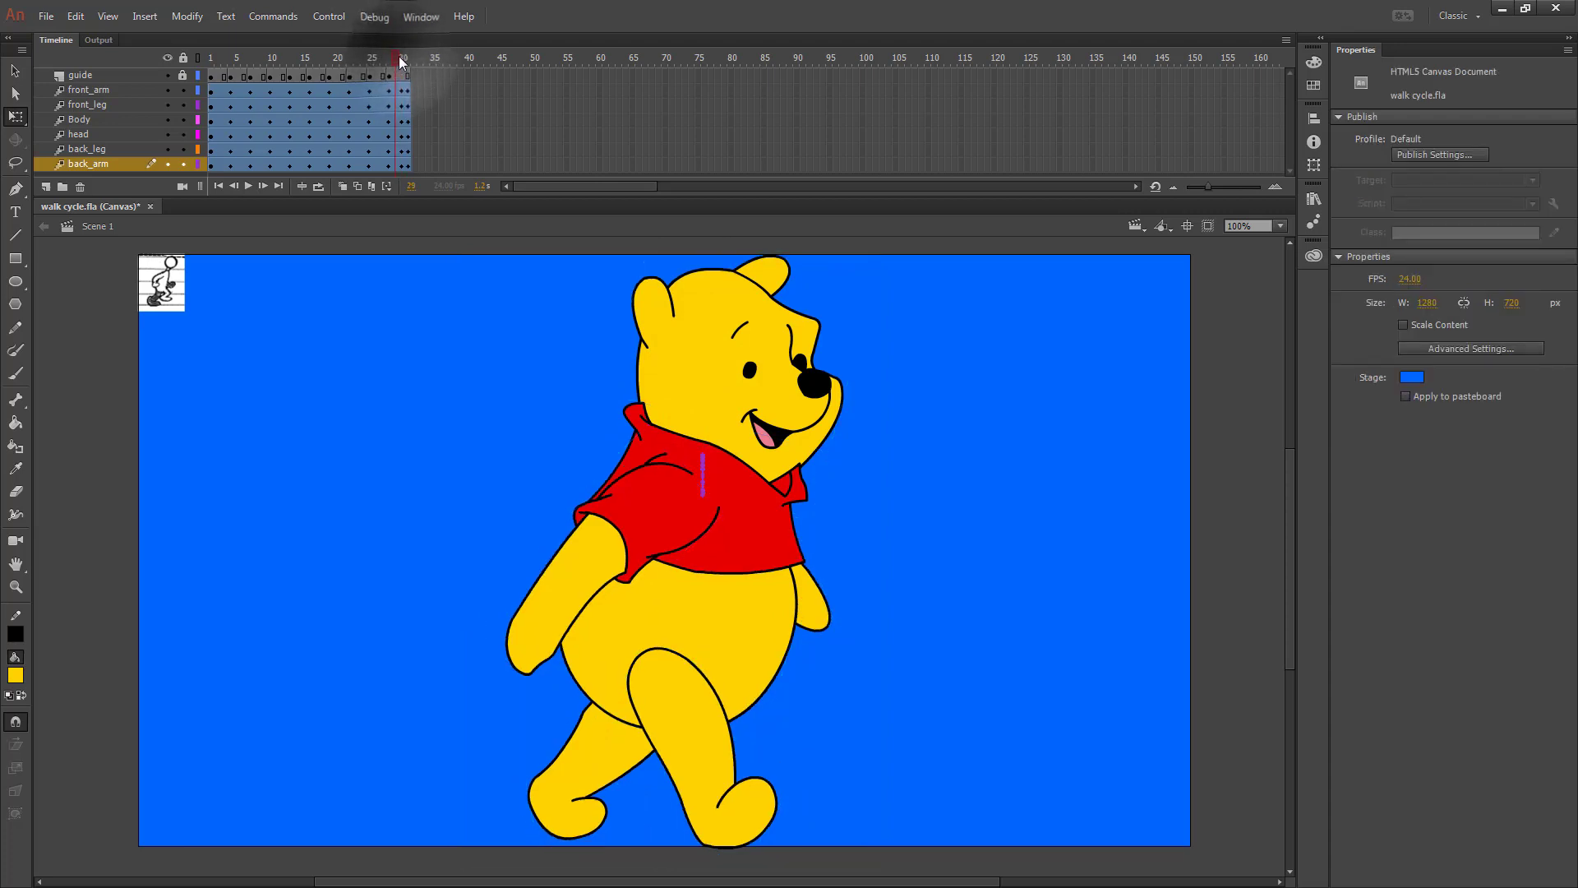
left_click_drag(404, 57, 411, 182)
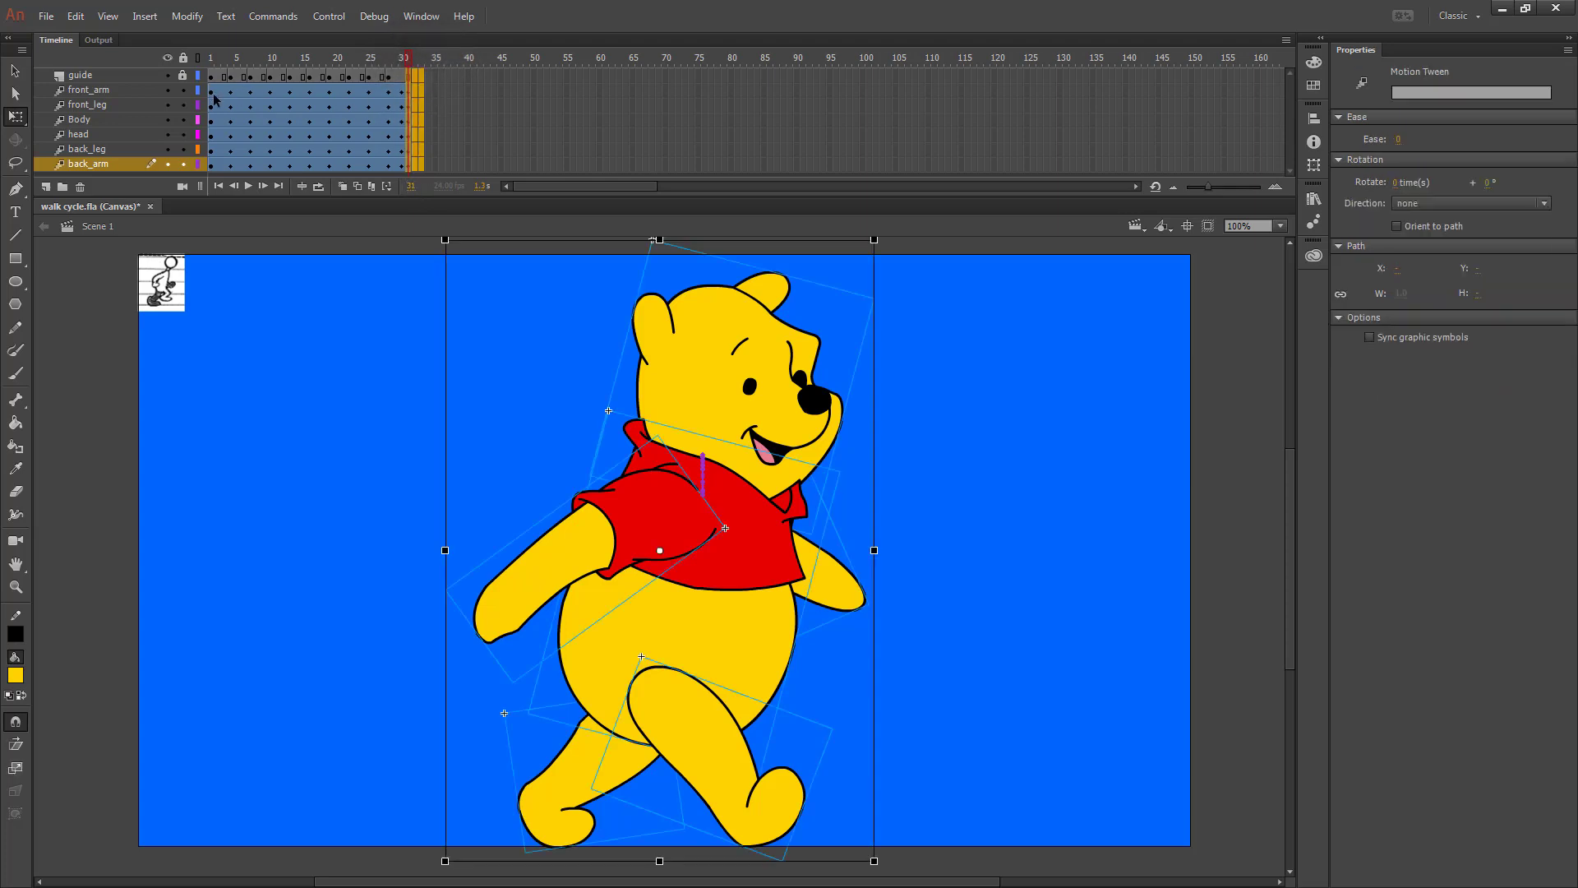
right_click(413, 102)
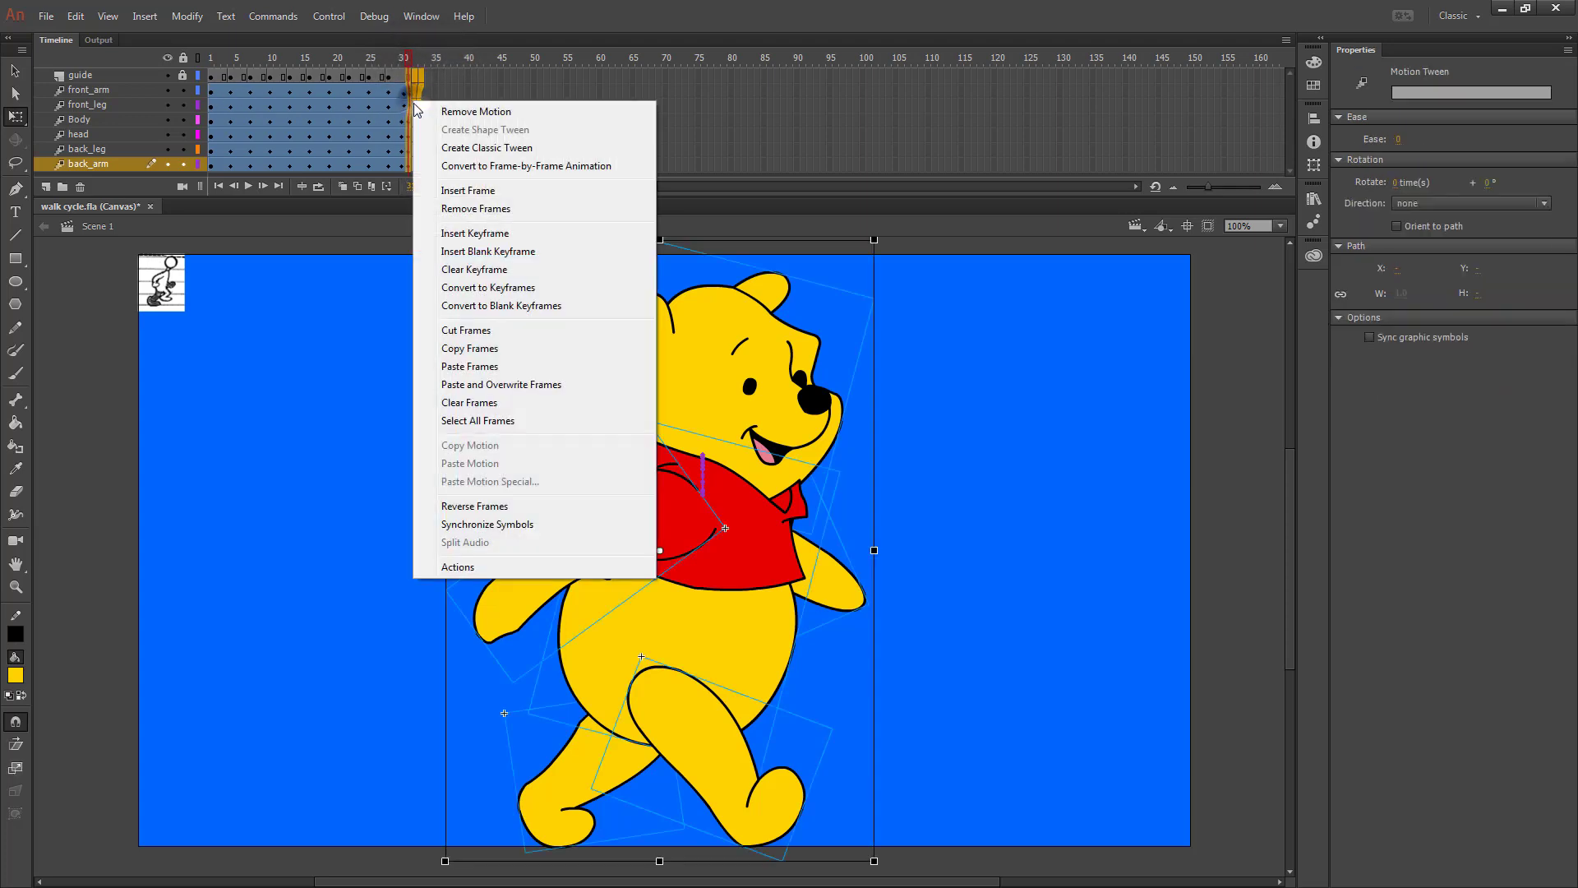
left_click(491, 212)
key("Return")
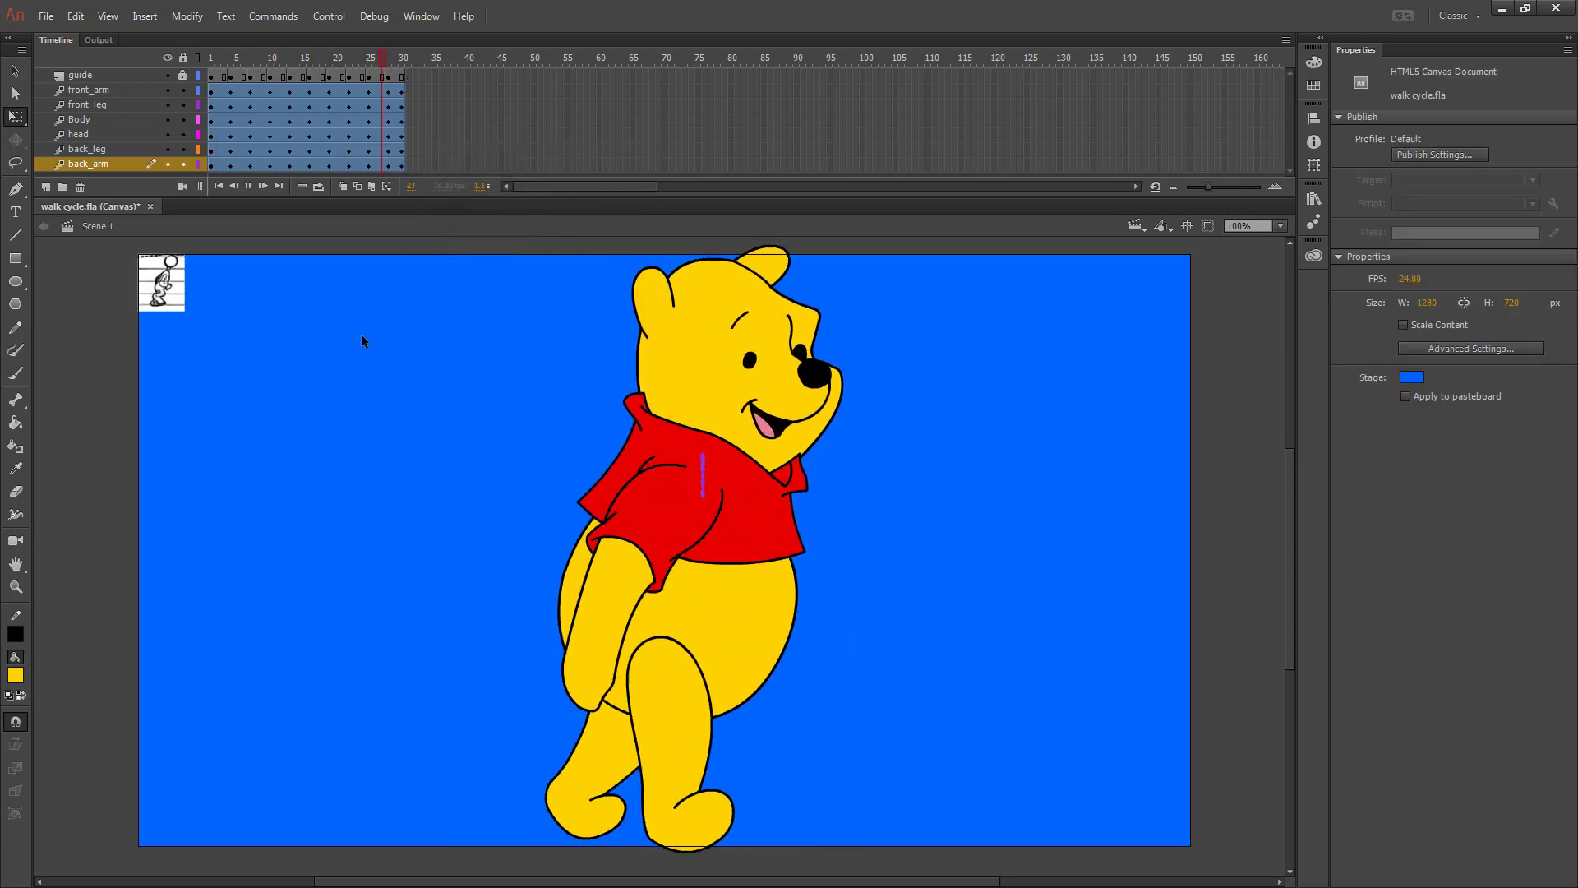
Delete the guide layer and test the walk cycle in the browser.
left_click(125, 75)
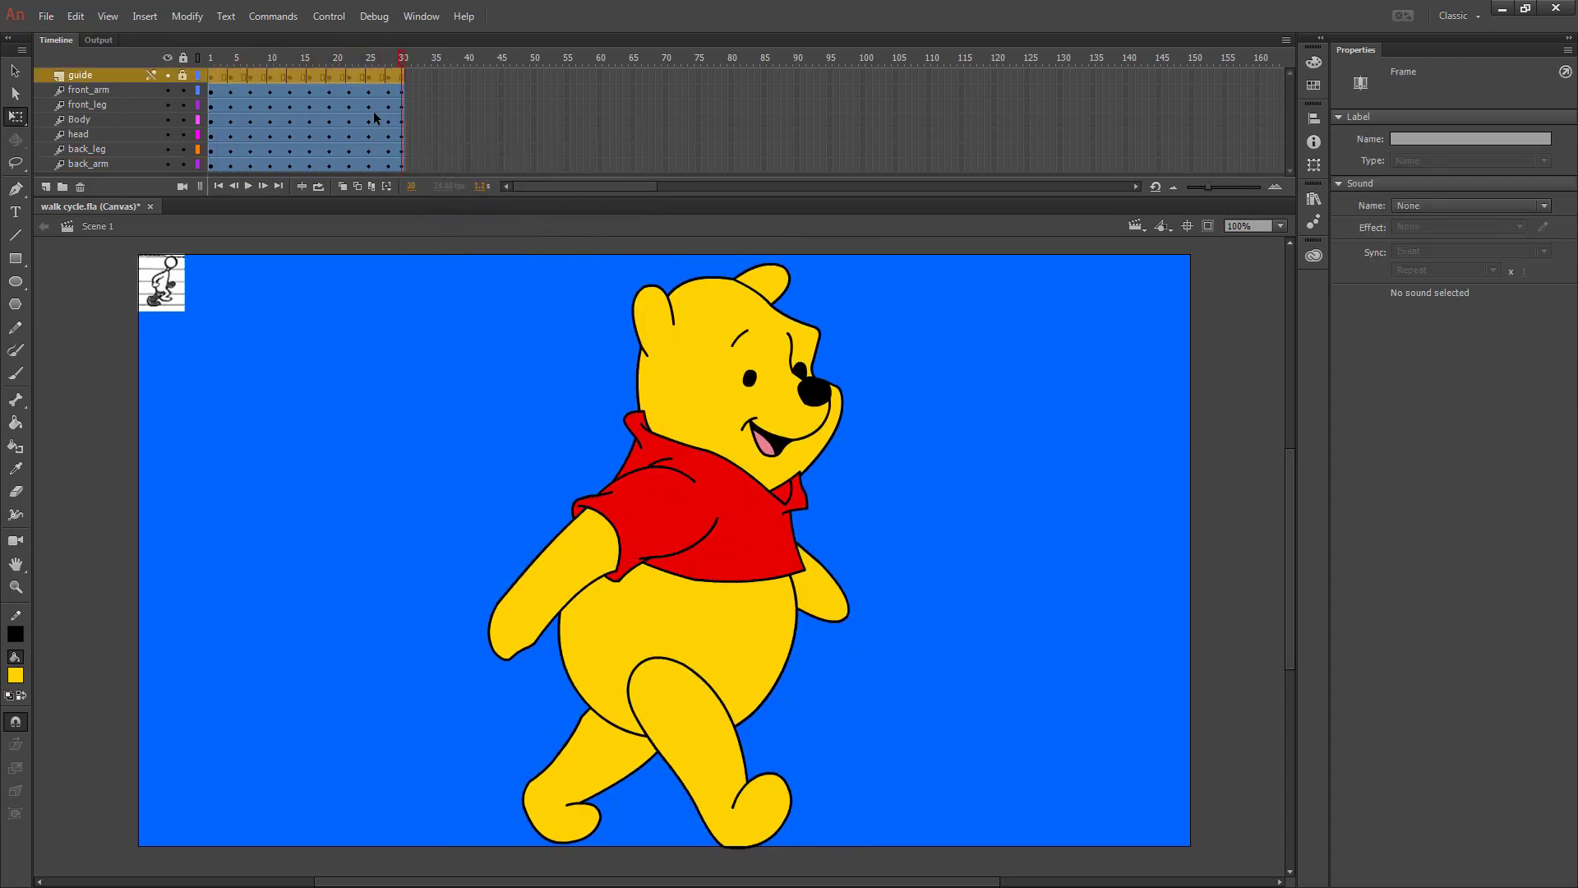
key("ctrl+Return")
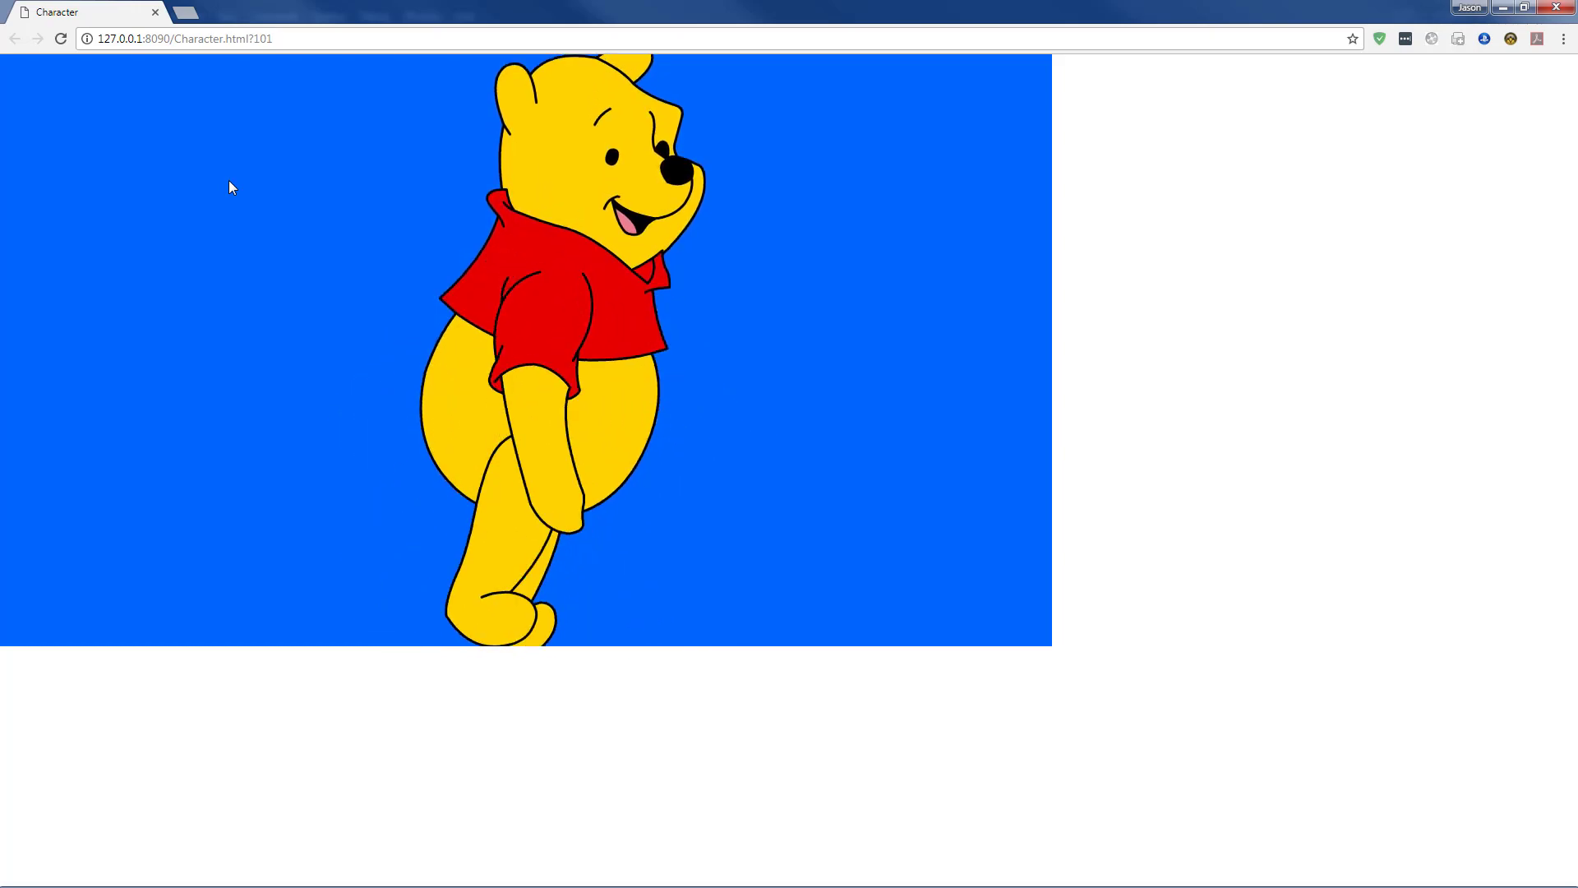
Set the publish output name to walk cycle in the Animate folder, publish the canvas files and accept the publish settings.
left_click(47, 16)
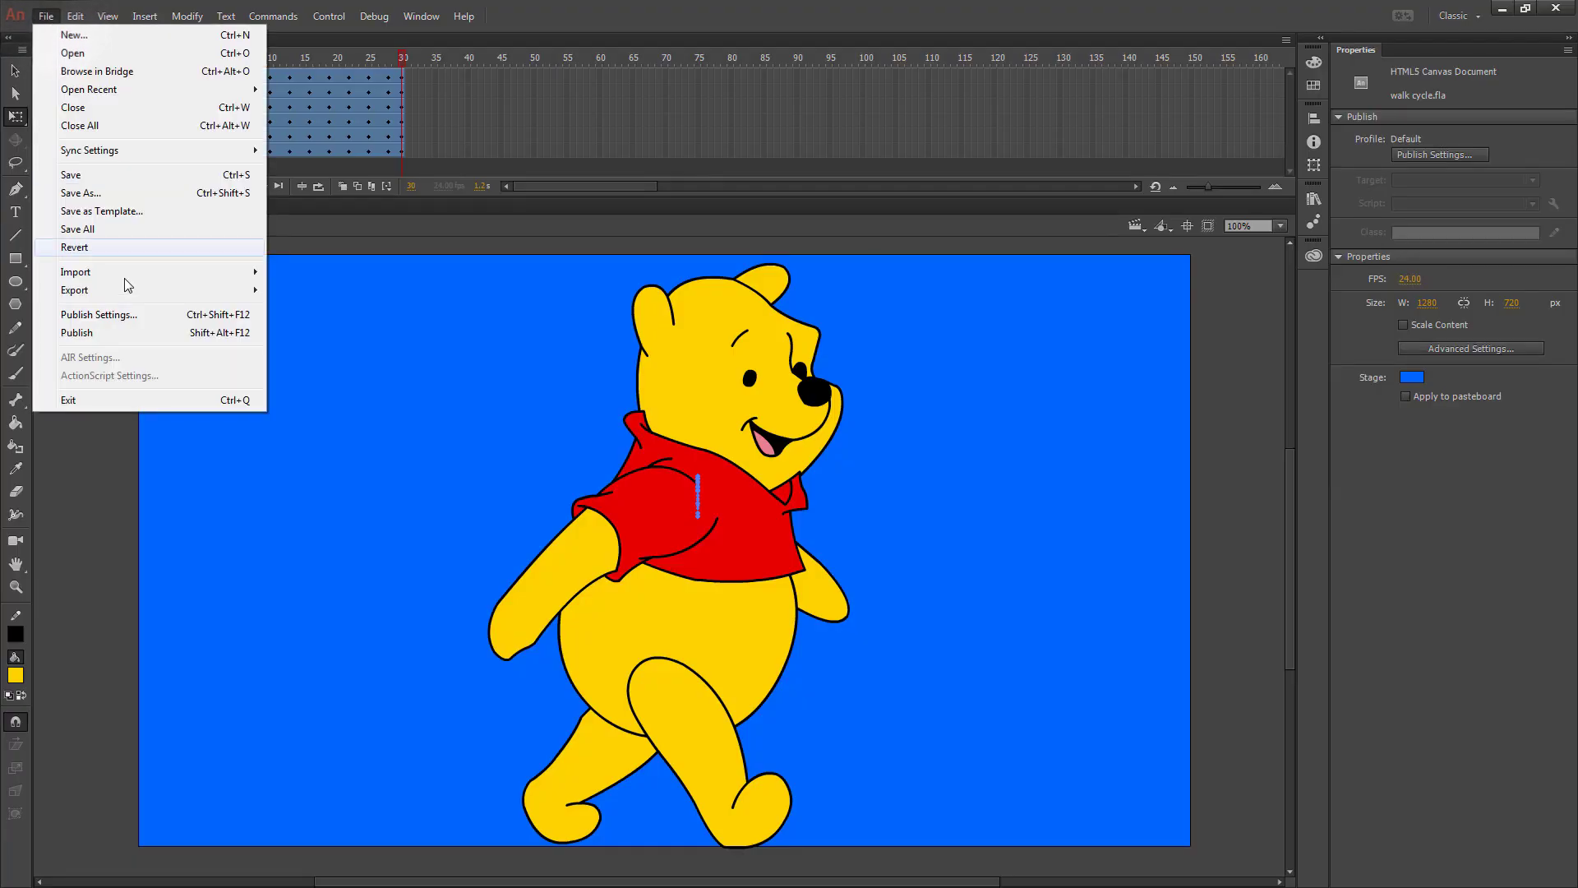
left_click(114, 314)
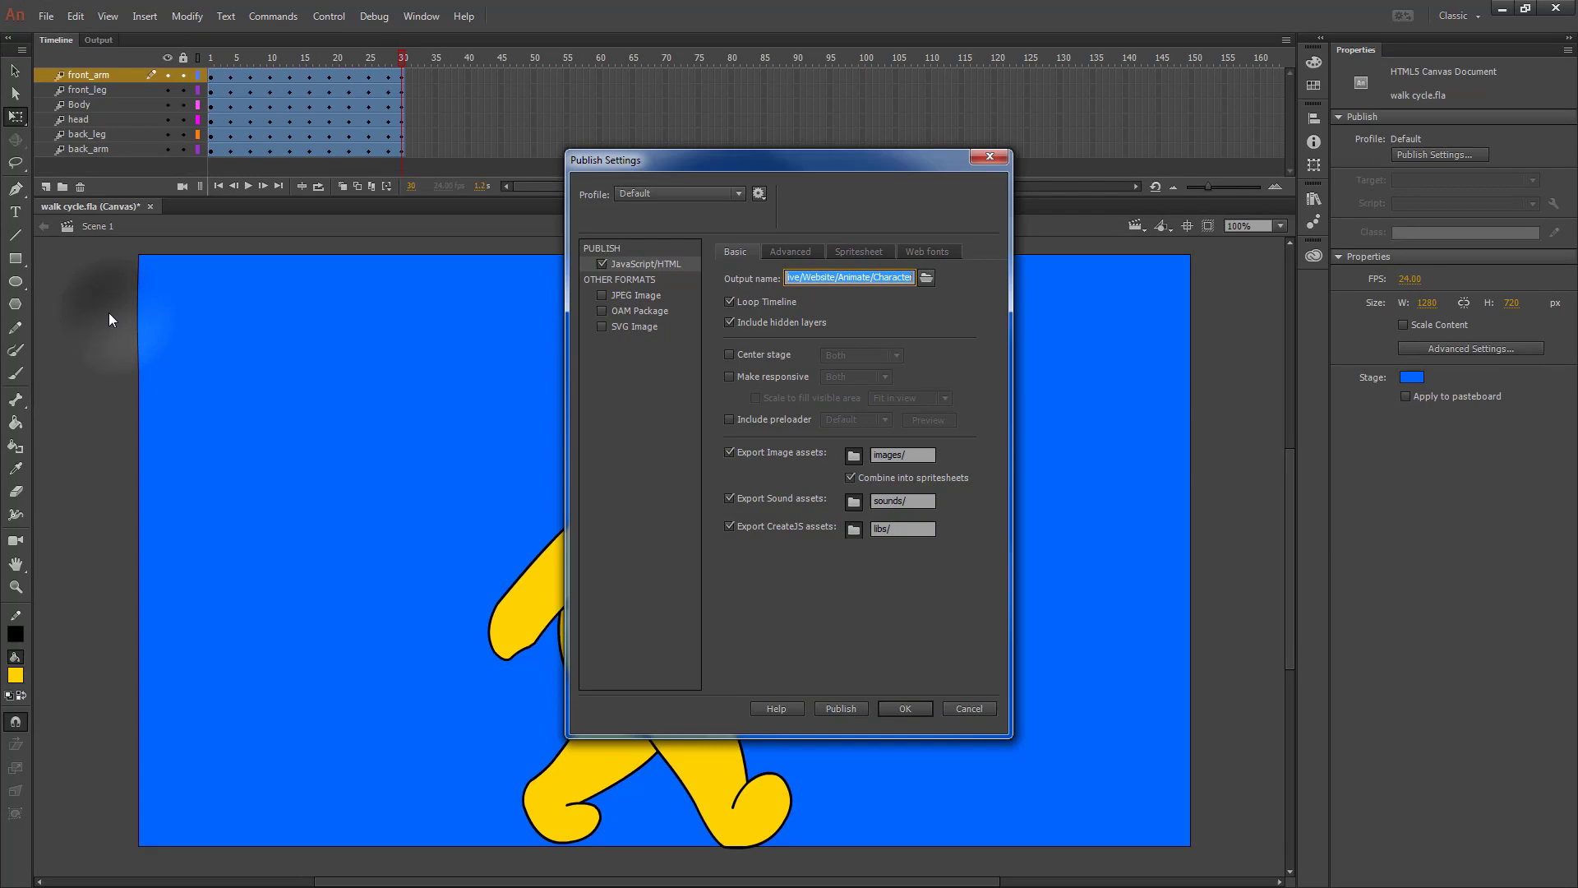
left_click(926, 277)
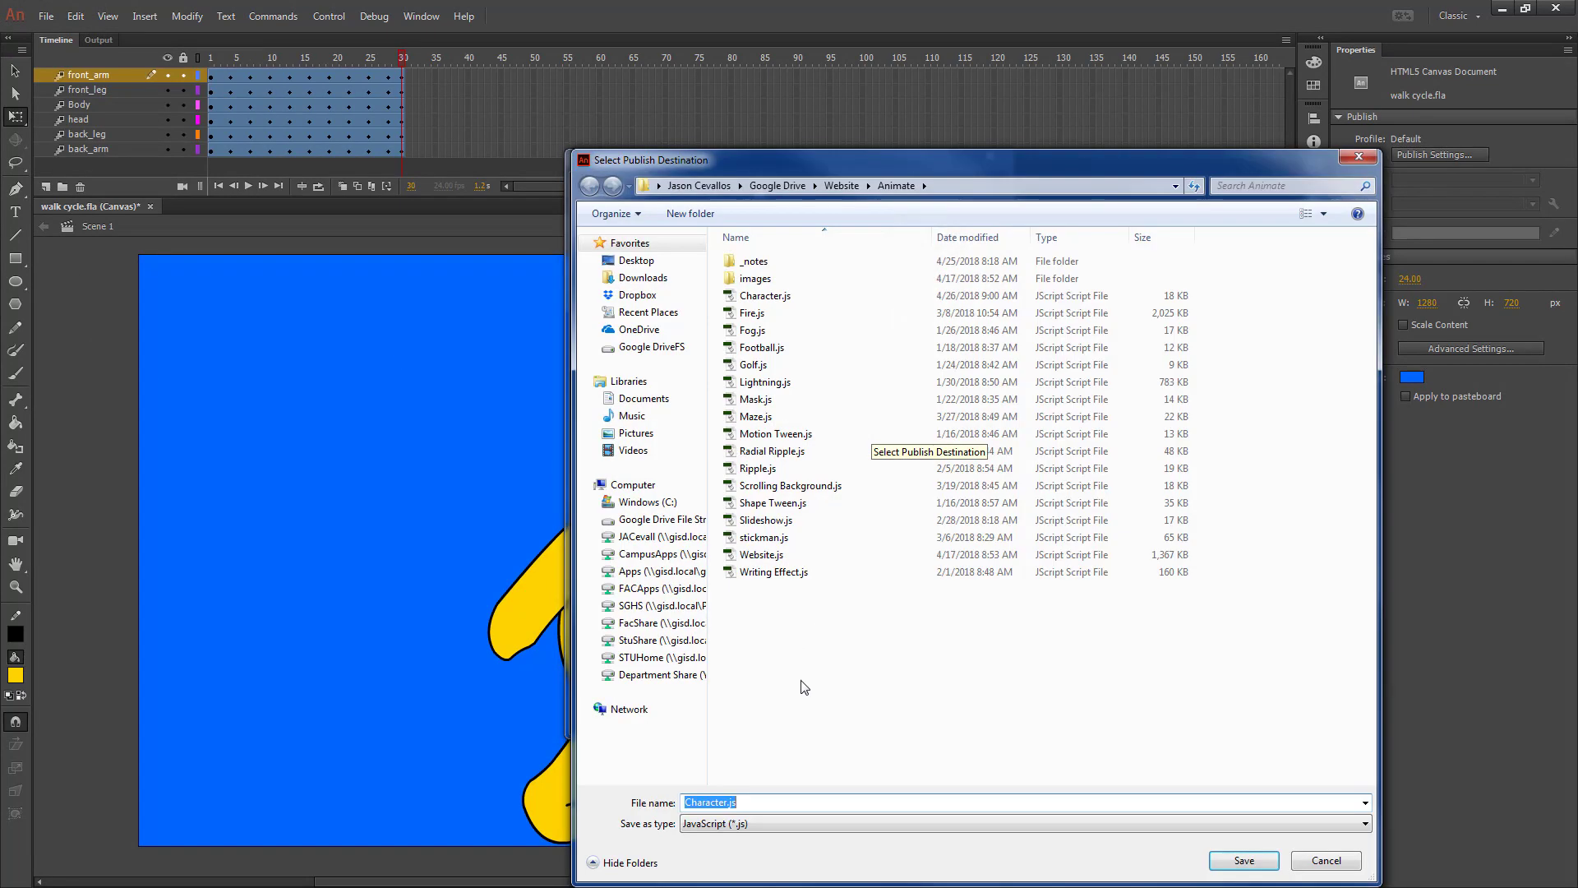
type("walk cycle")
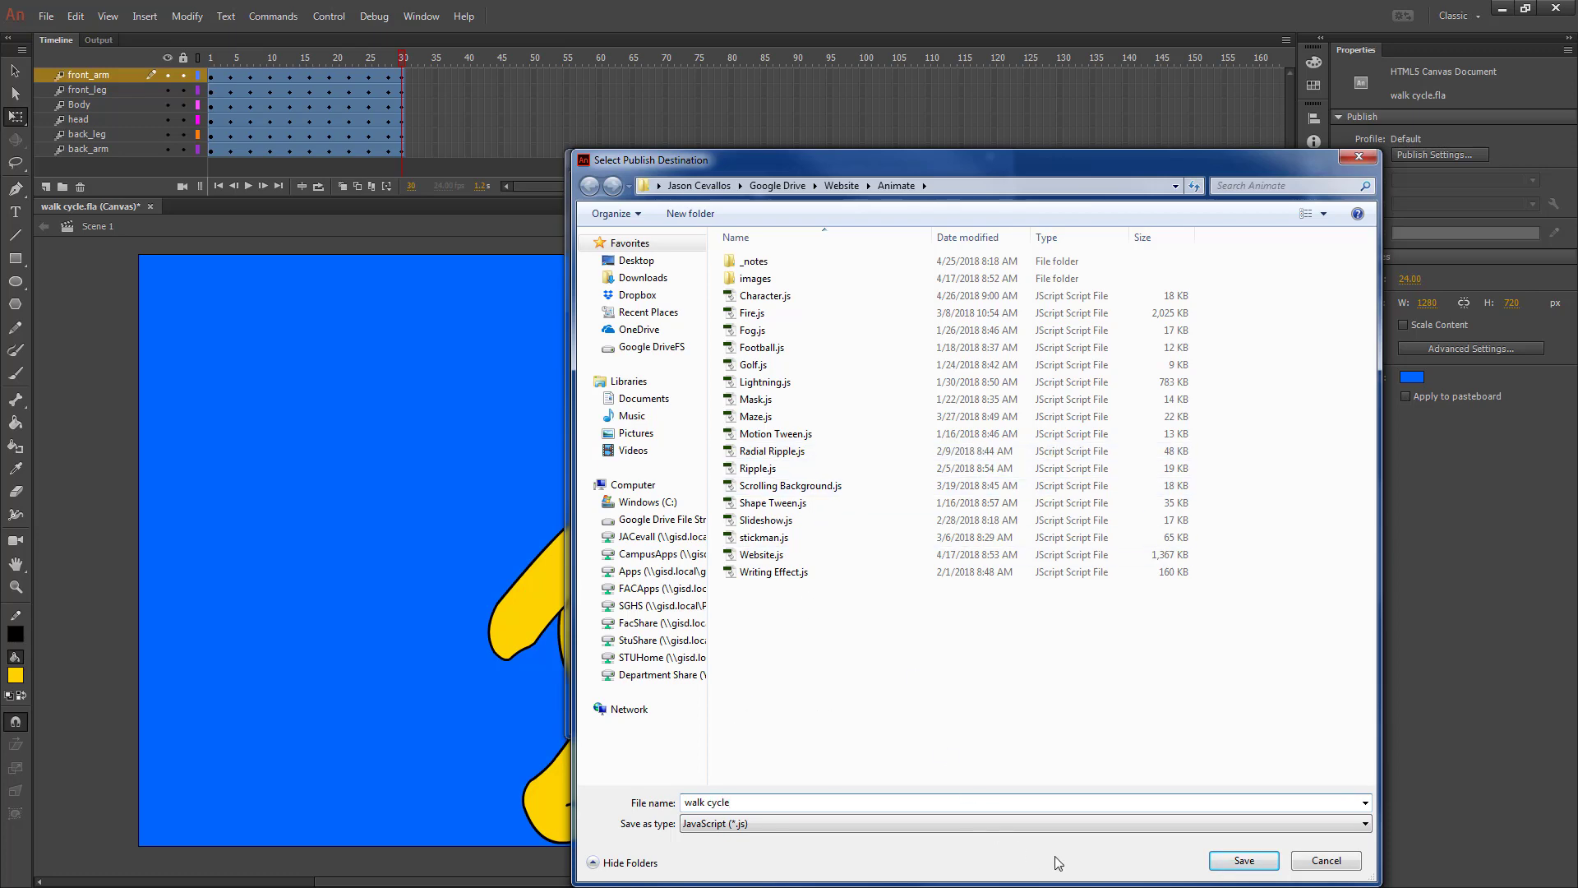
left_click(1214, 865)
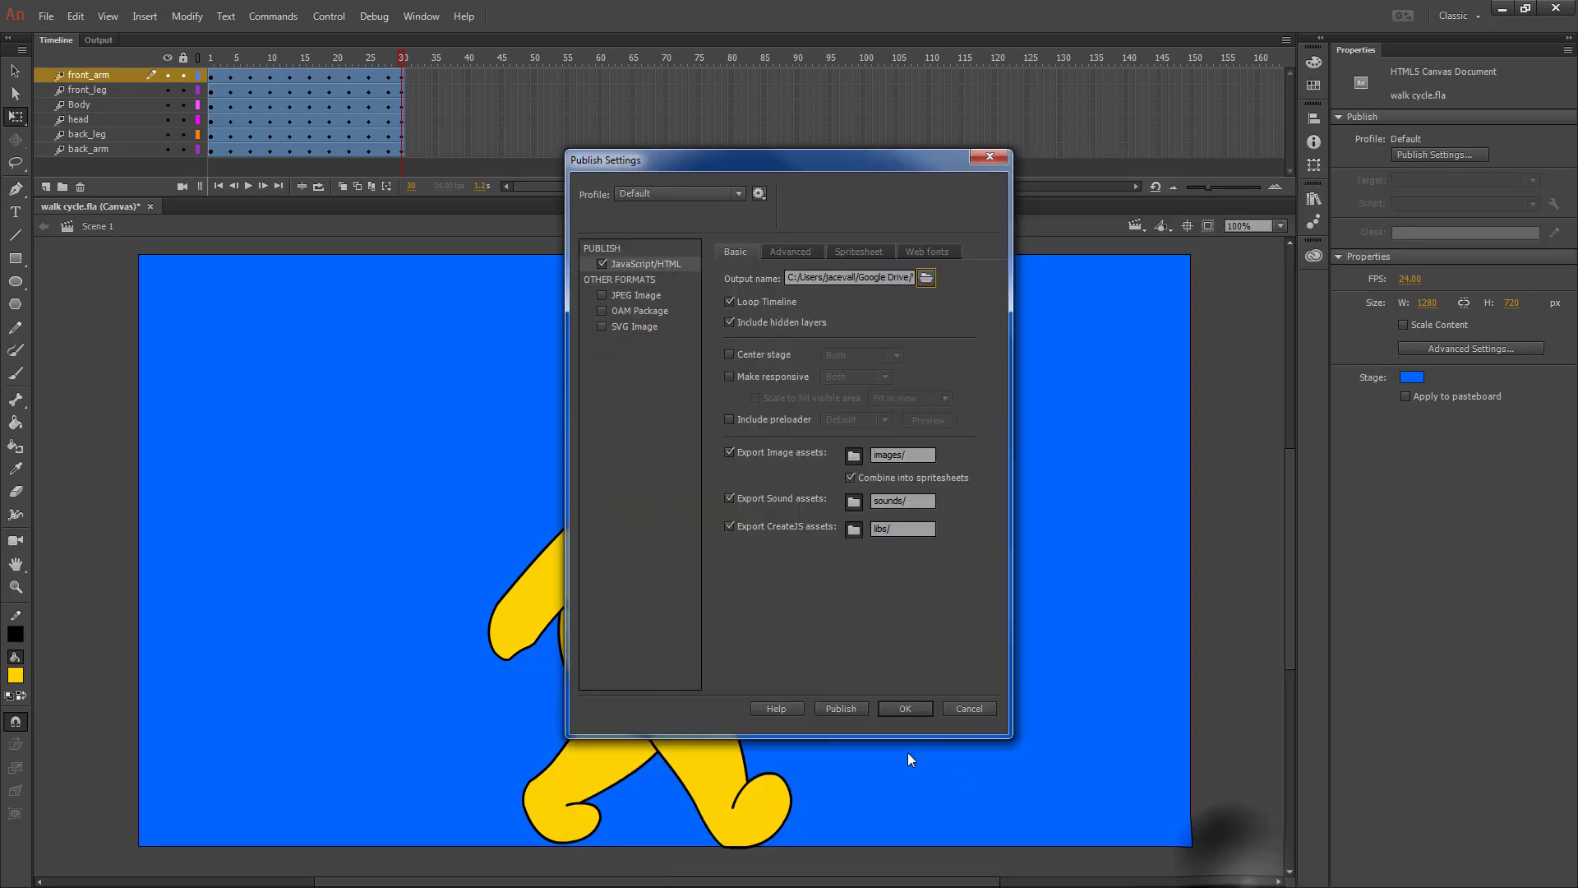
left_click(856, 713)
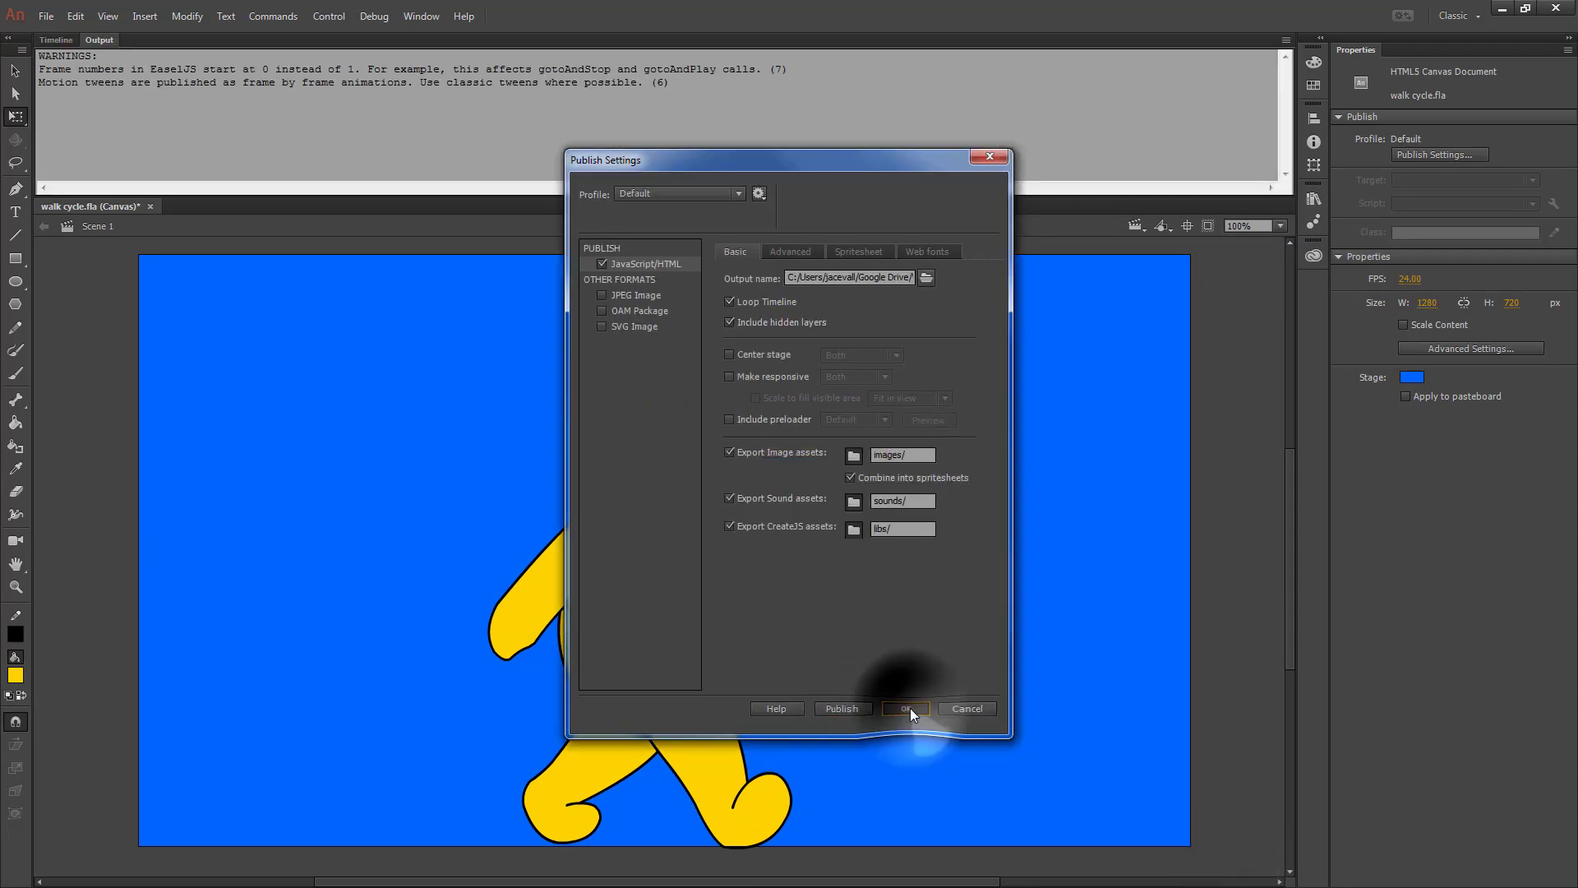
left_click(909, 708)
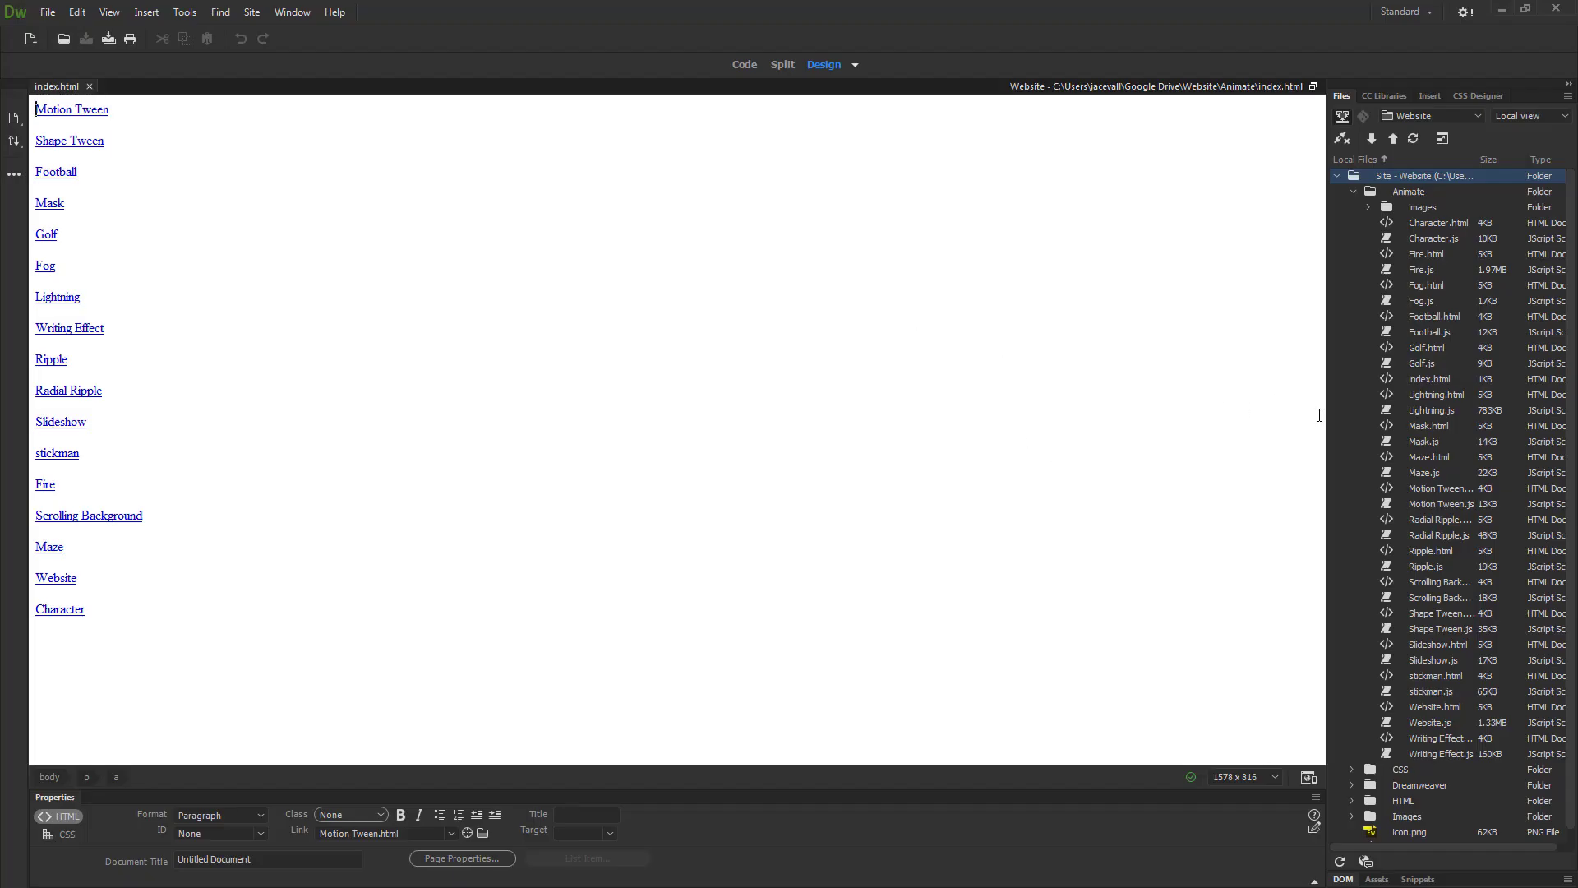
Switch to Dreamweaver, refresh the site files, and link walk_20cycle.html below Character in index.html with the text Walk_Cycle.
left_click(1341, 861)
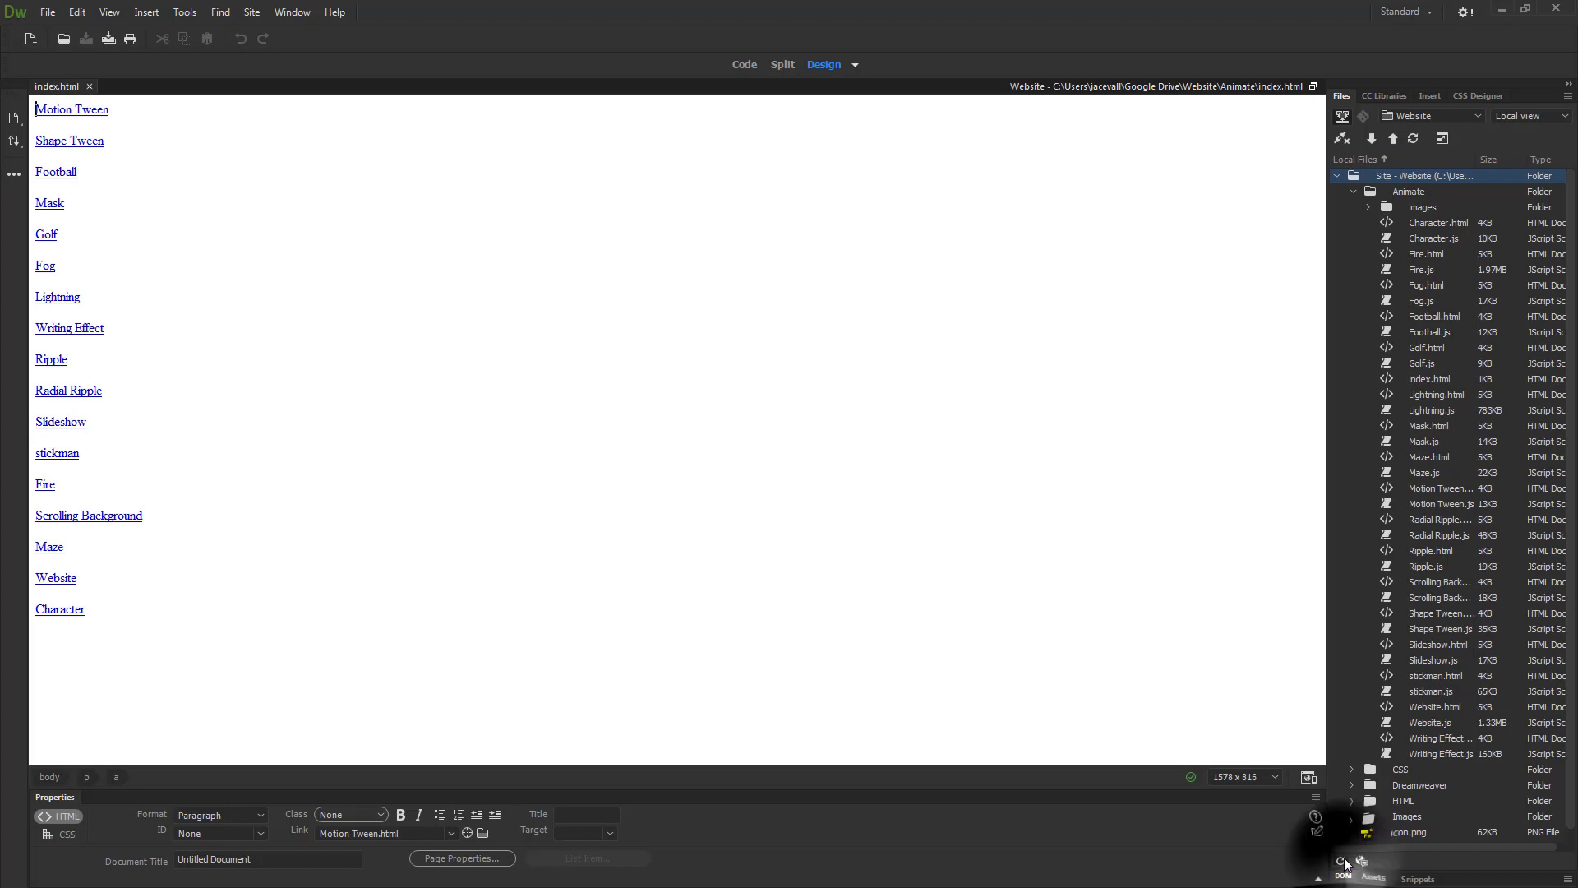
left_click_drag(1432, 708, 111, 699)
left_click(86, 610)
key("Return")
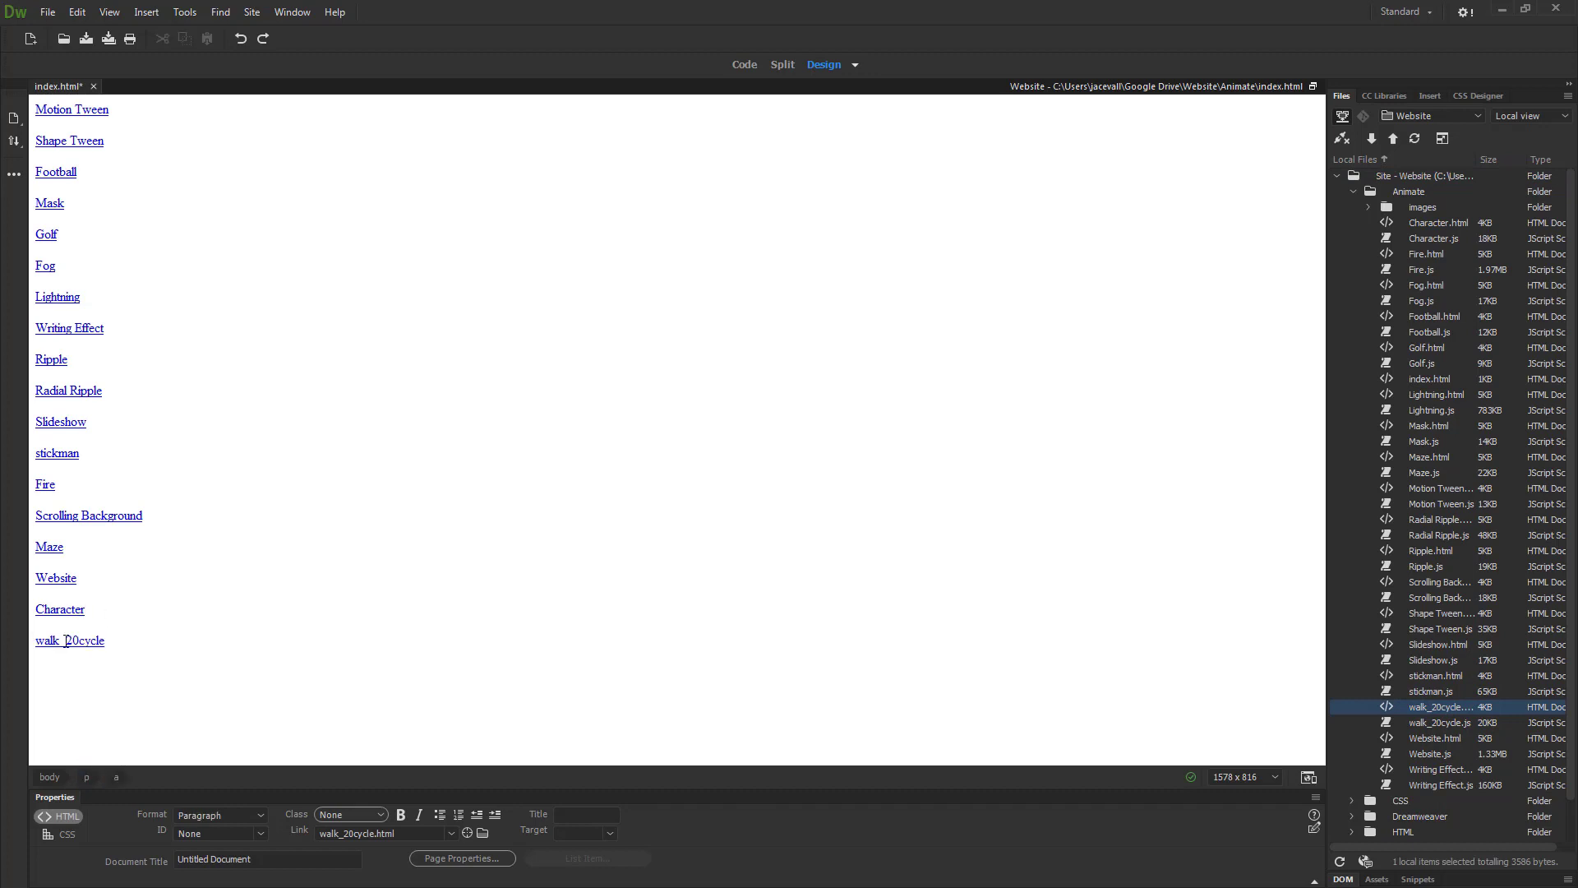
left_click(66, 640)
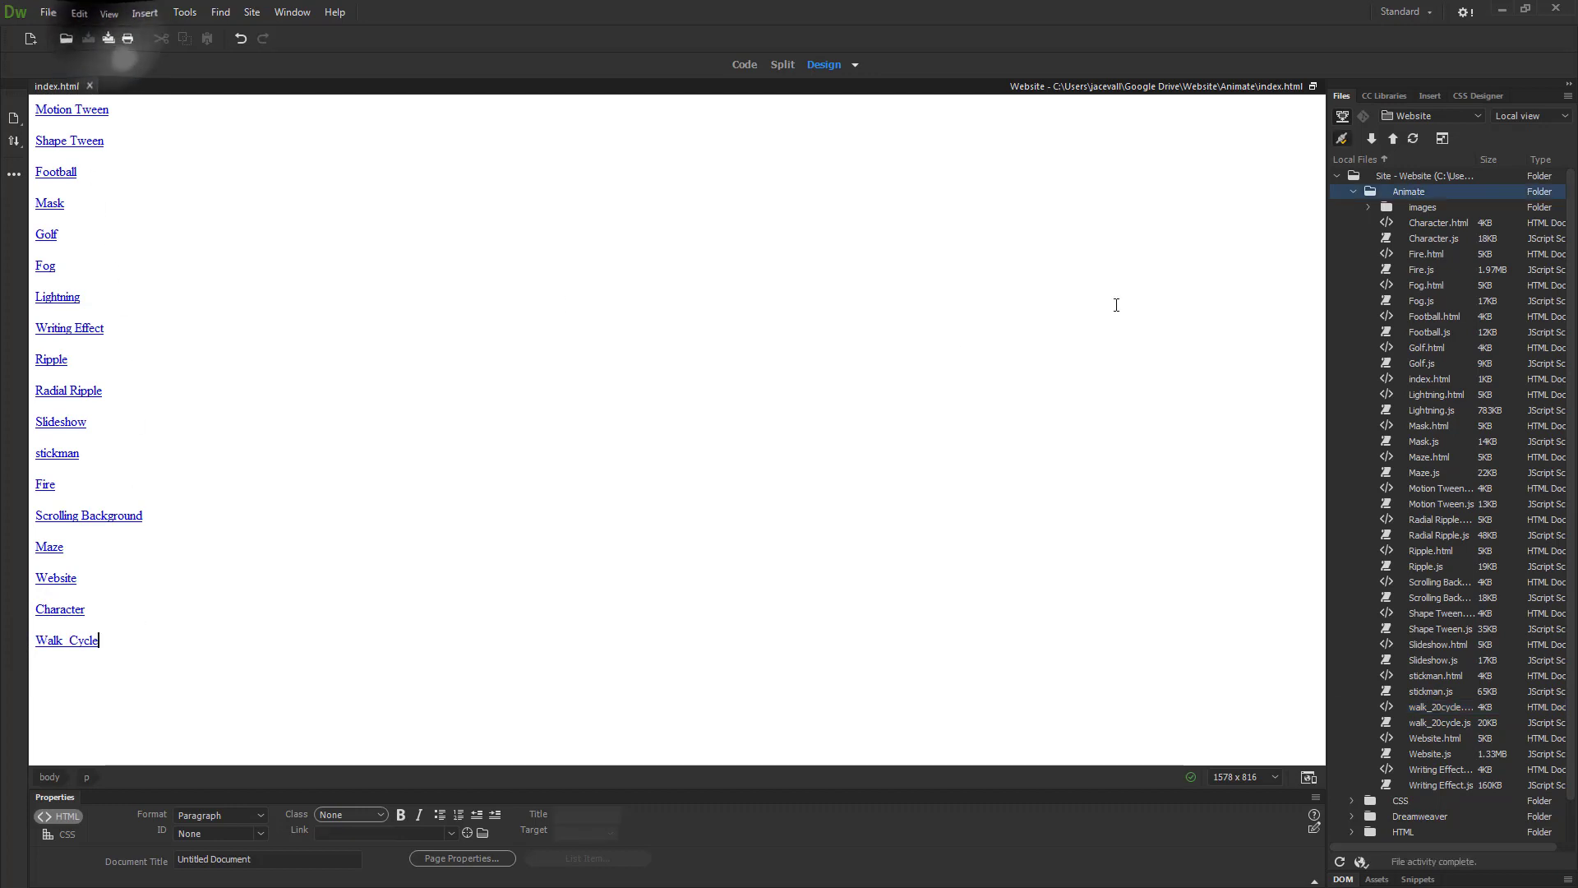
Upload the Animate folder to the server and open the Walk_Cycle link on the live page in the browser.
left_click(1393, 139)
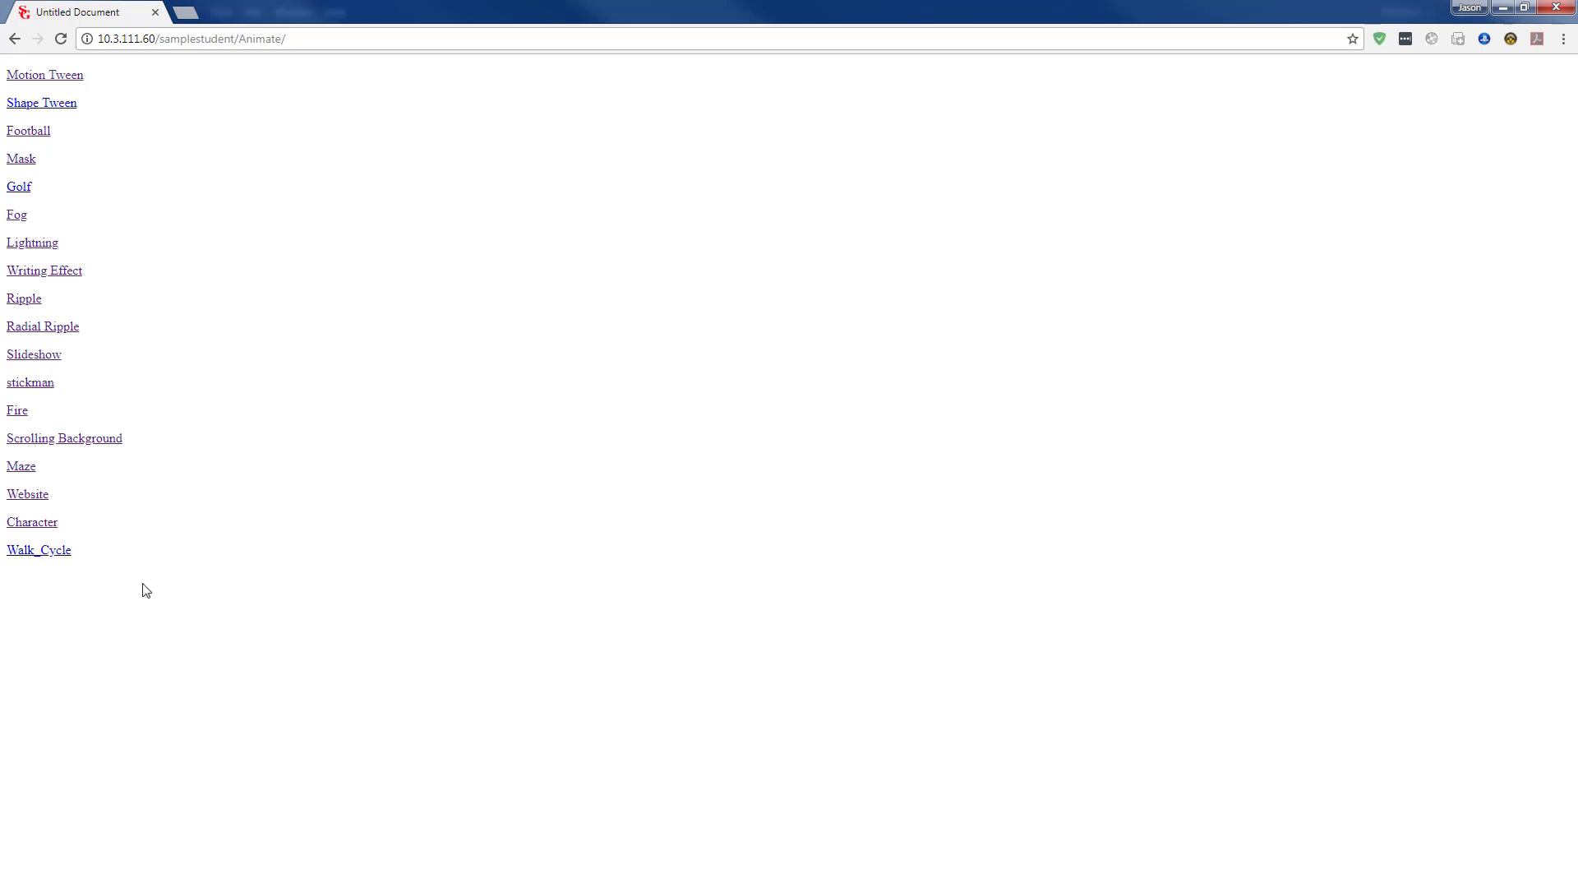
left_click(56, 551)
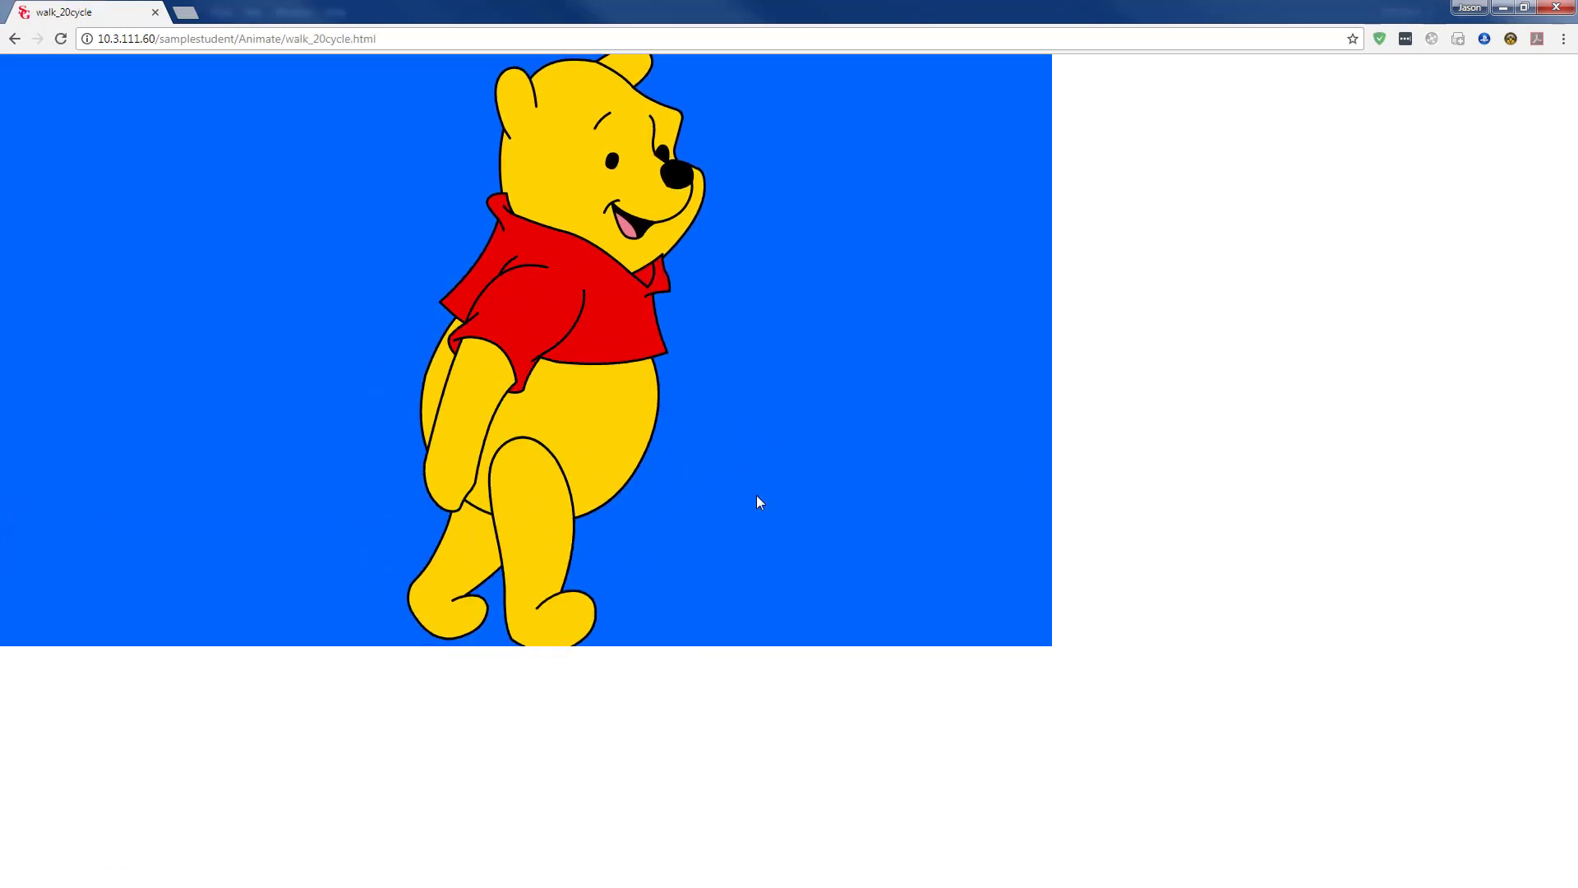